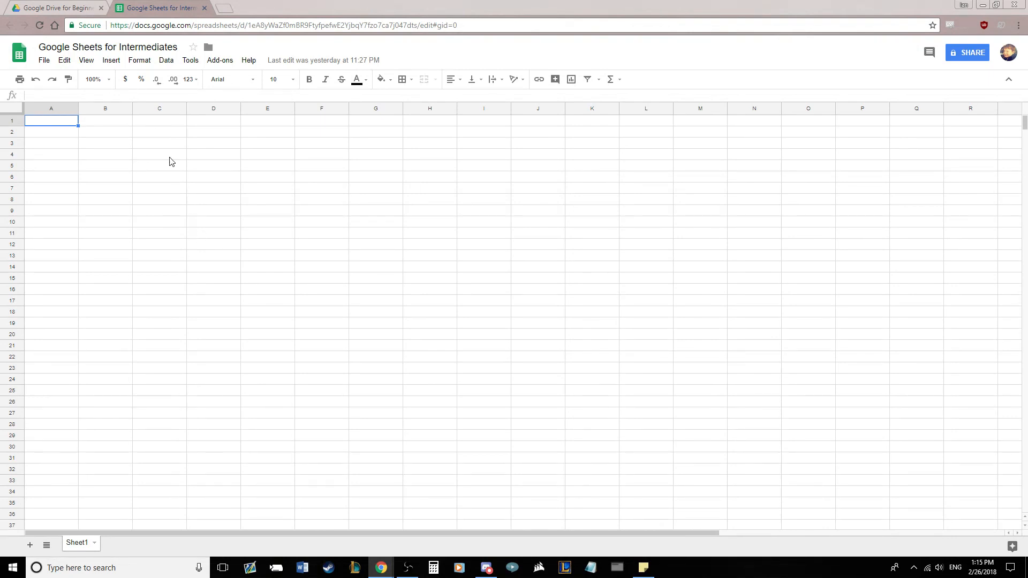
- Enter the text "This cat loves to sit on dogs" in cell C4
click(171, 161)
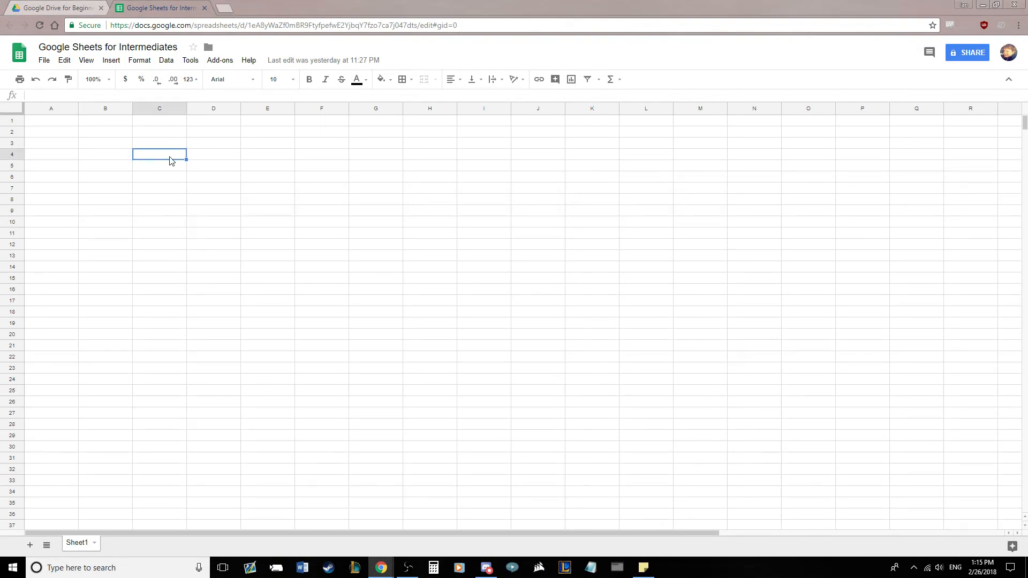
text(This cat loves to sit on )
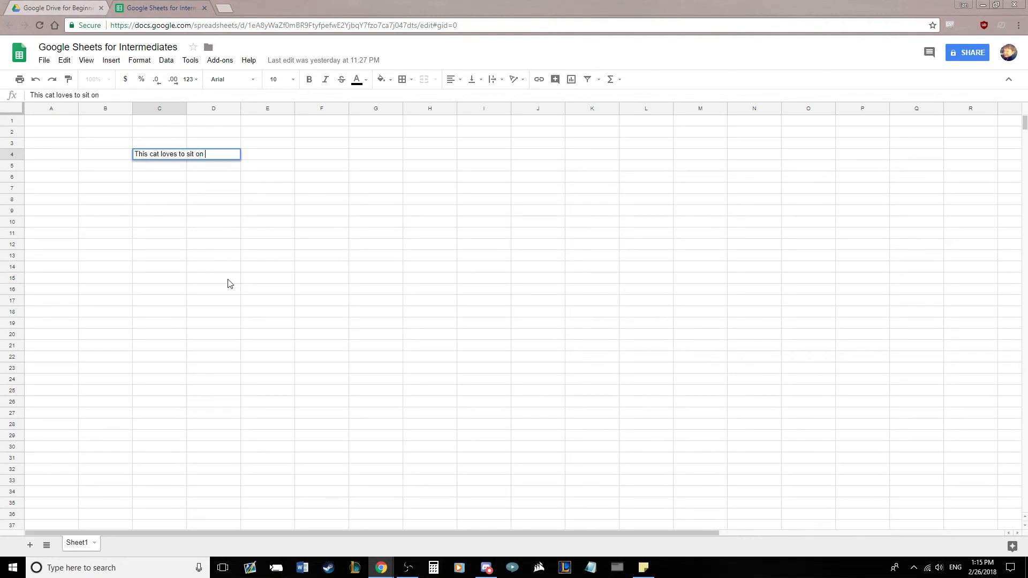
text(dogs)
key(Return)
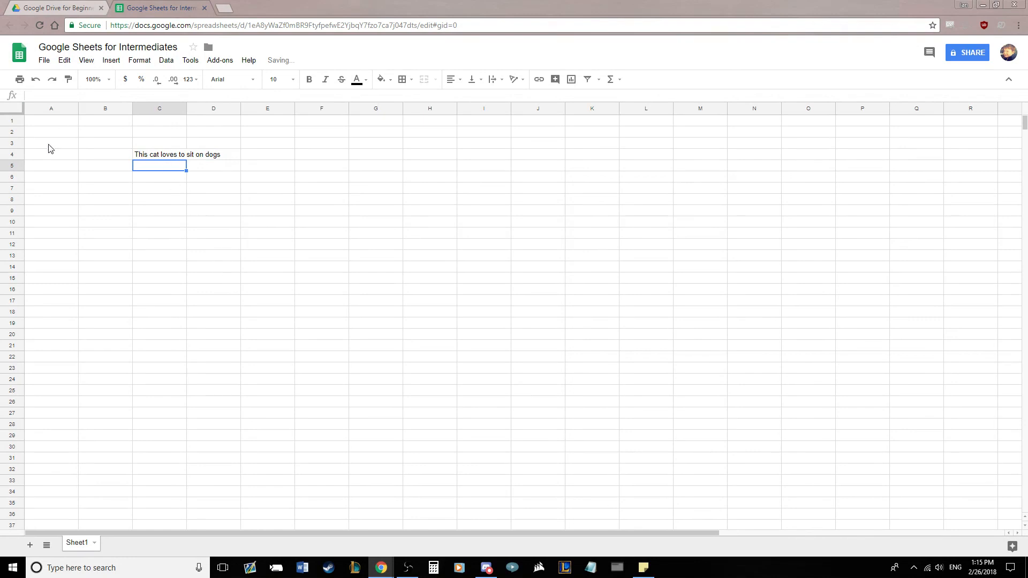
- Merge cells C4:D4 so the sentence sits in one cell
click(155, 155)
click(218, 156)
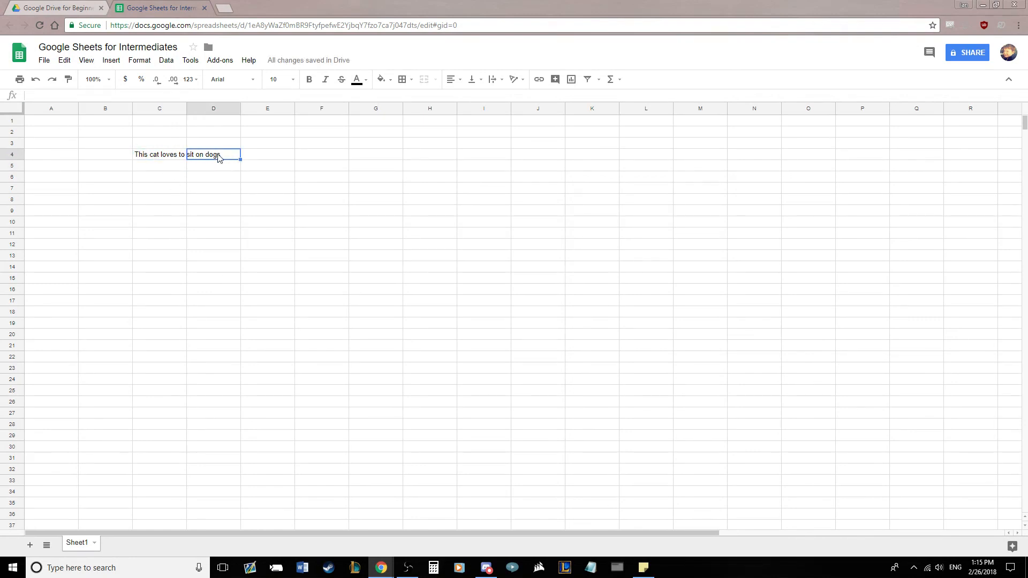
click(160, 157)
drag(160, 158, 212, 155)
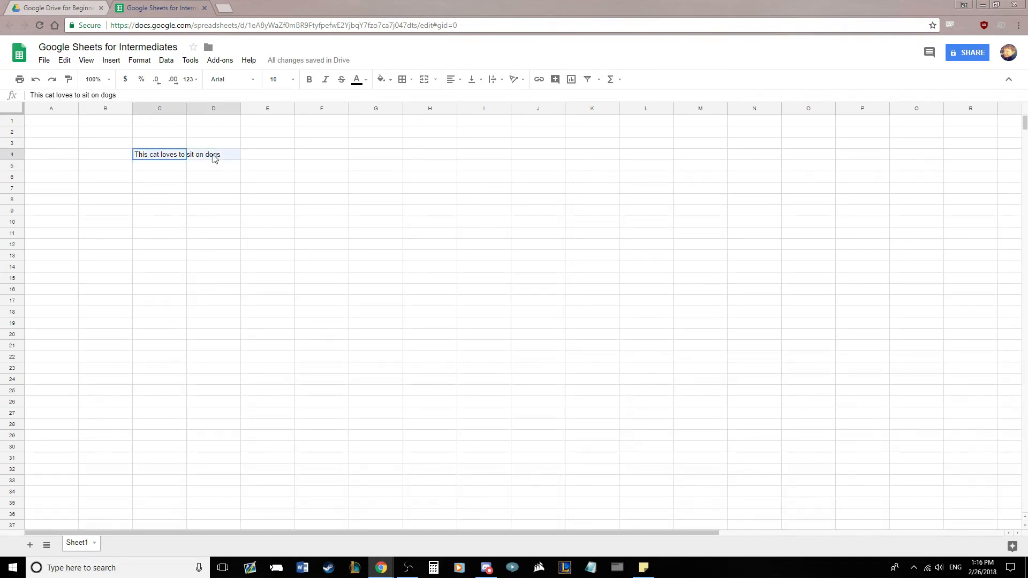
click(434, 82)
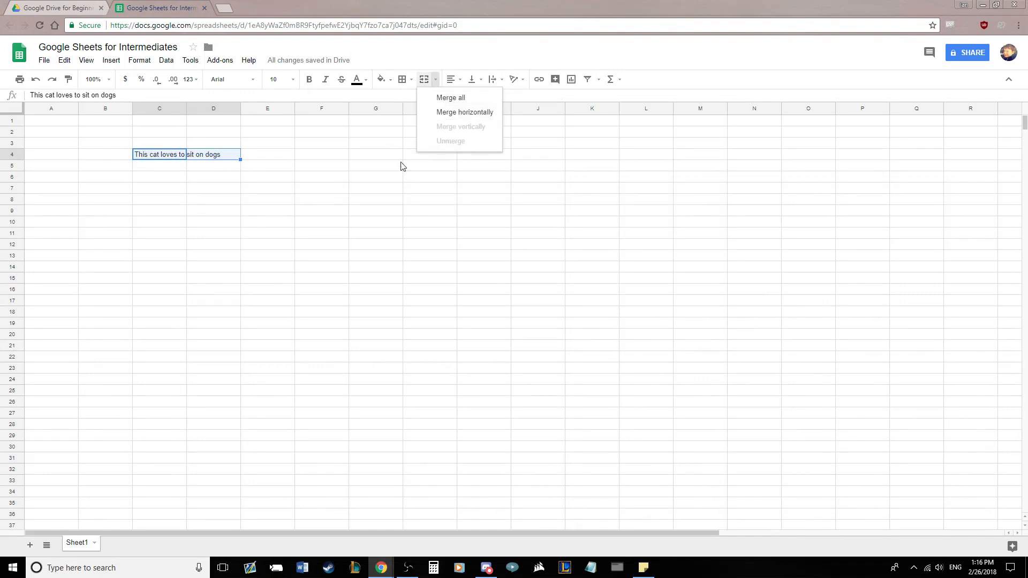
click(208, 155)
drag(161, 156, 206, 156)
click(423, 80)
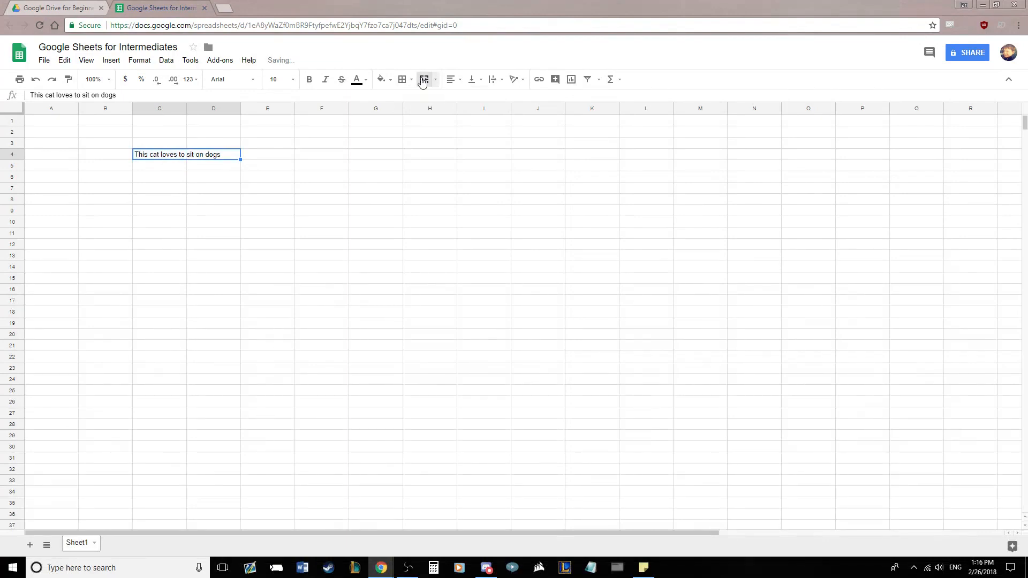
click(272, 179)
- Extend the merged sentence cell down one row to cover C4:D5
click(146, 156)
drag(197, 159, 196, 167)
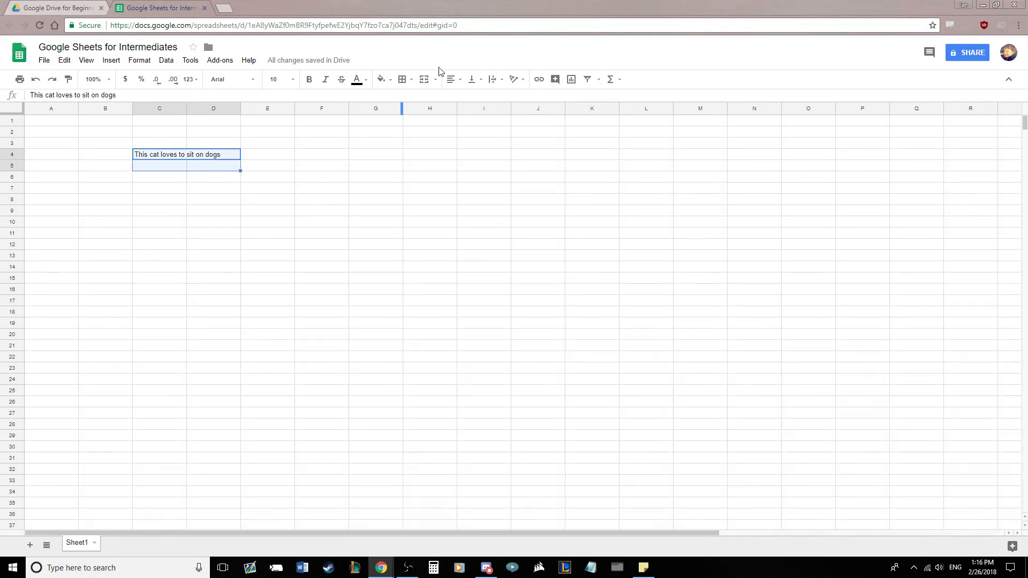
click(424, 80)
click(294, 178)
- Enlarge the merged sentence cell into one block covering C4:F11
click(207, 161)
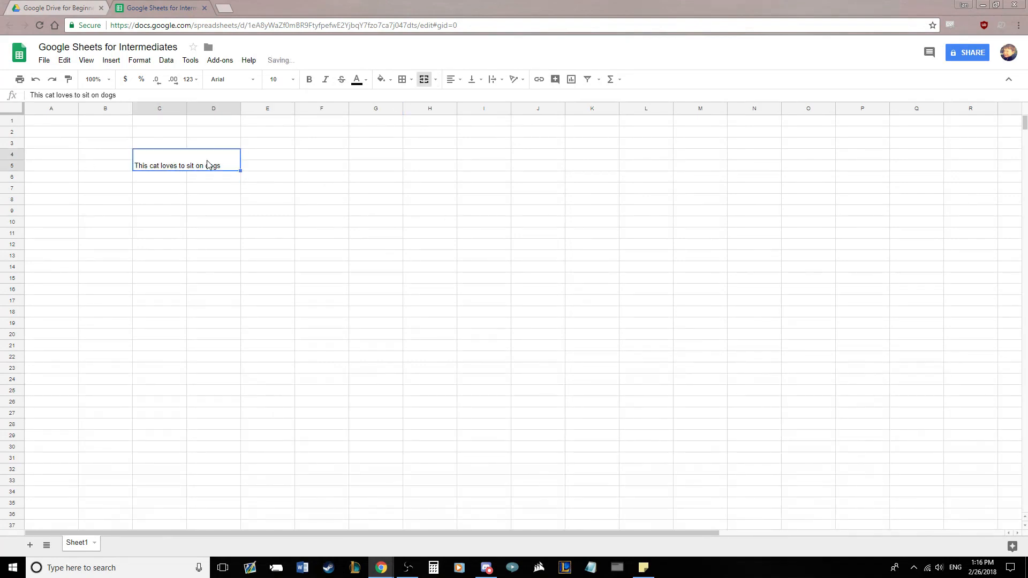
click(330, 196)
drag(207, 163, 332, 236)
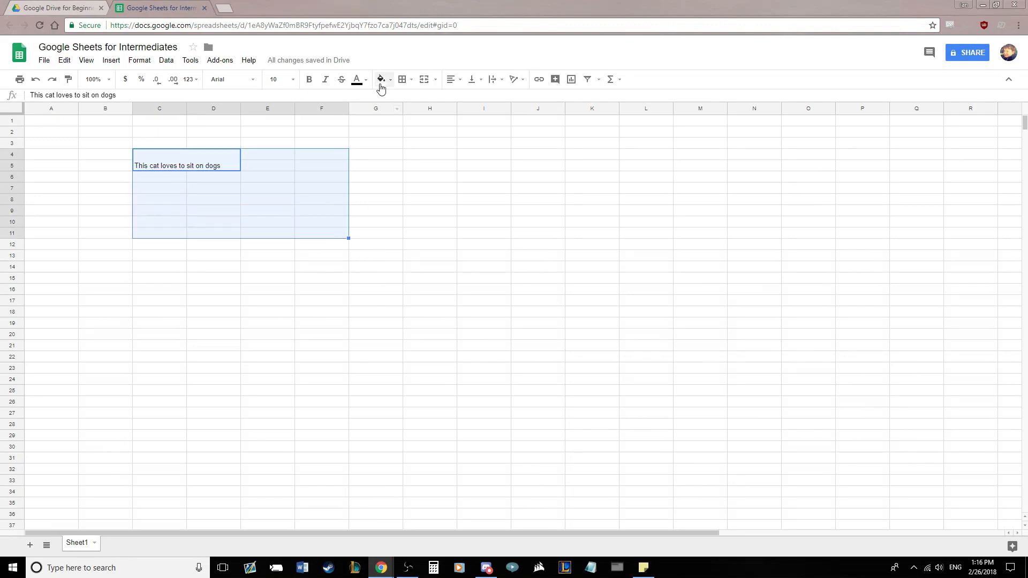
click(423, 81)
click(422, 278)
- Fill the merged block C4:F11 with yellow
click(193, 230)
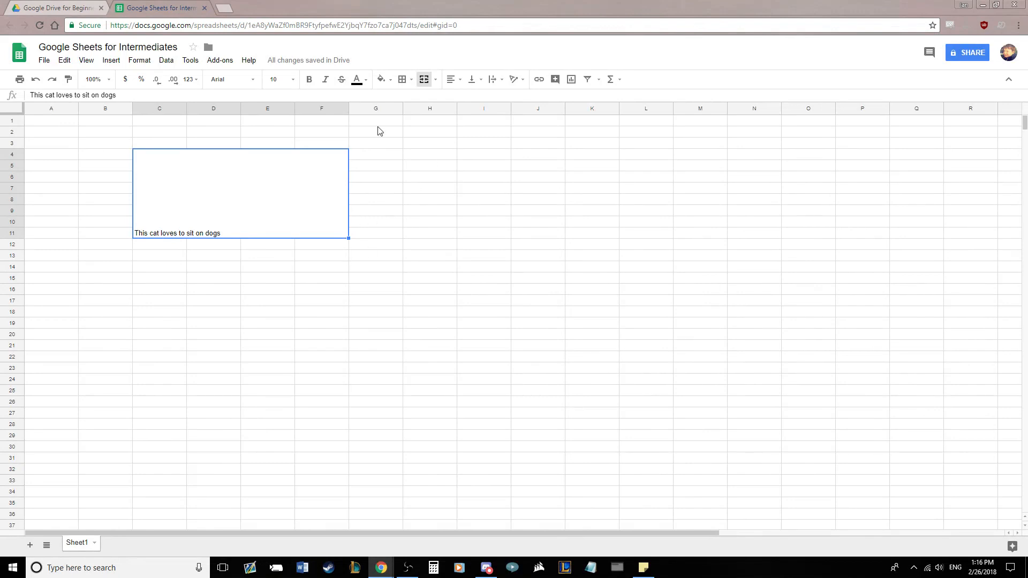
click(382, 80)
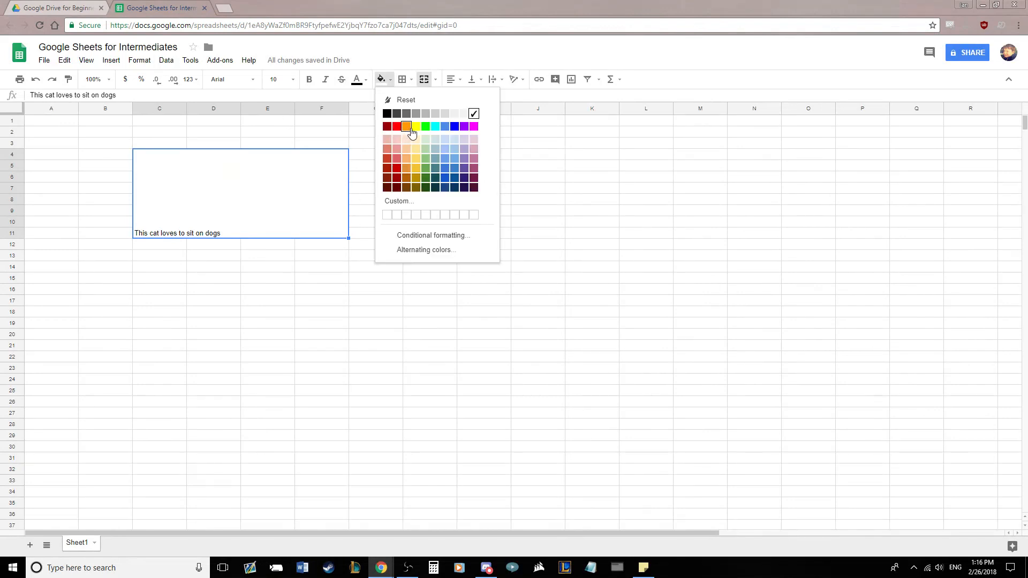
click(416, 127)
click(408, 231)
- Change the text colour of the sentence in the yellow block to green
click(238, 191)
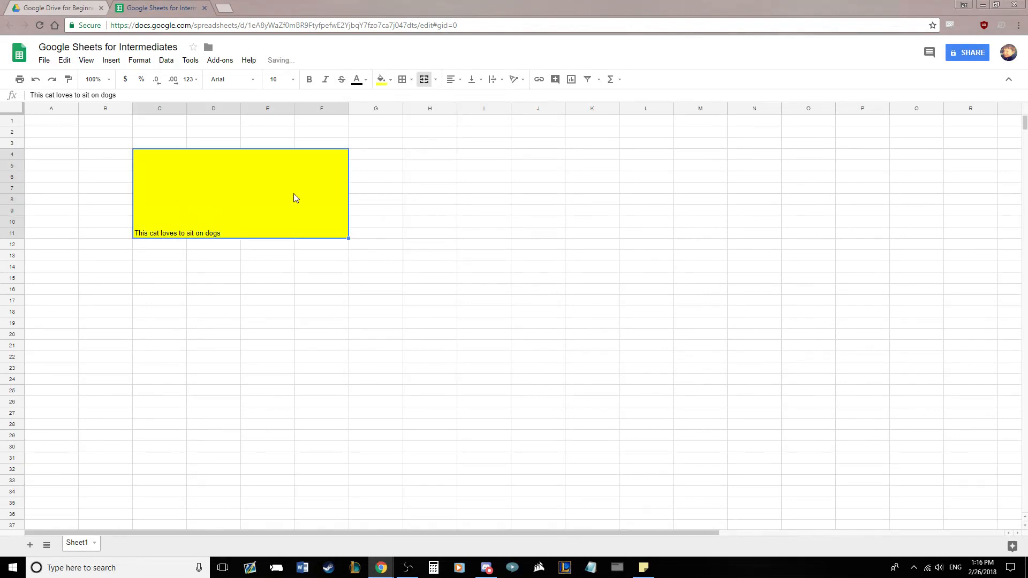
click(357, 80)
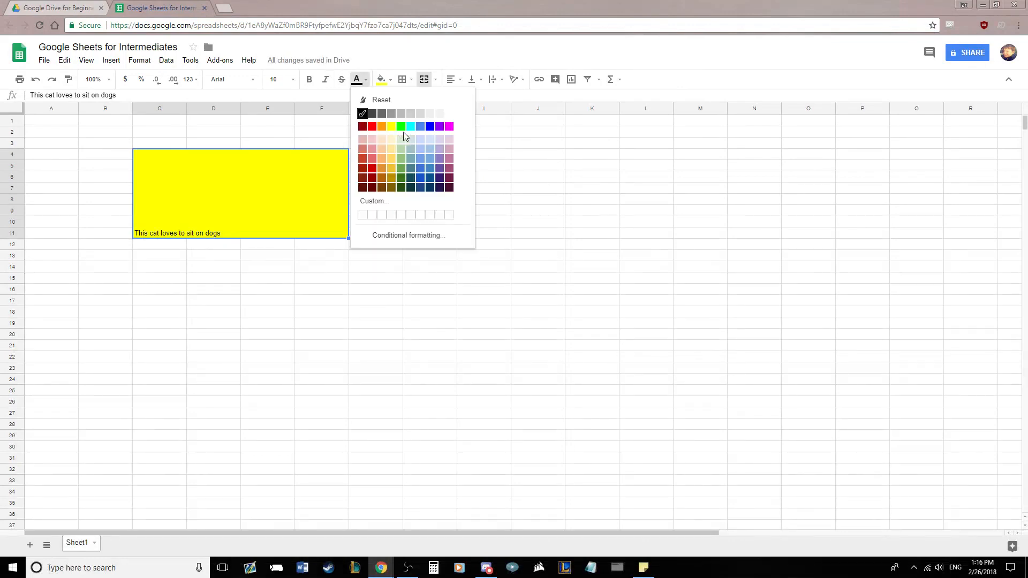
click(402, 128)
click(410, 221)
- Recolour the sentence in the yellow merged block purple
click(258, 209)
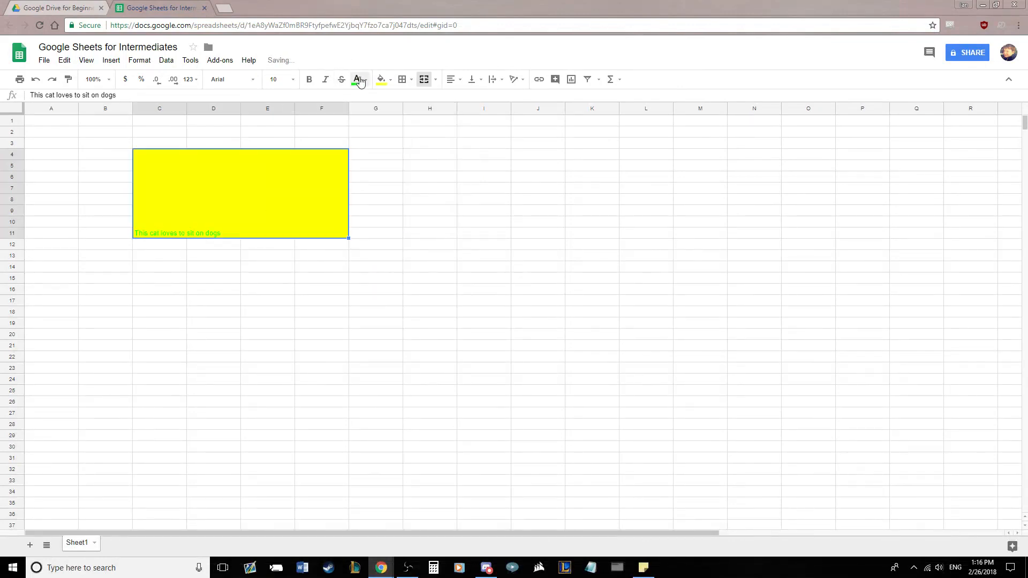
click(357, 81)
click(447, 128)
click(450, 223)
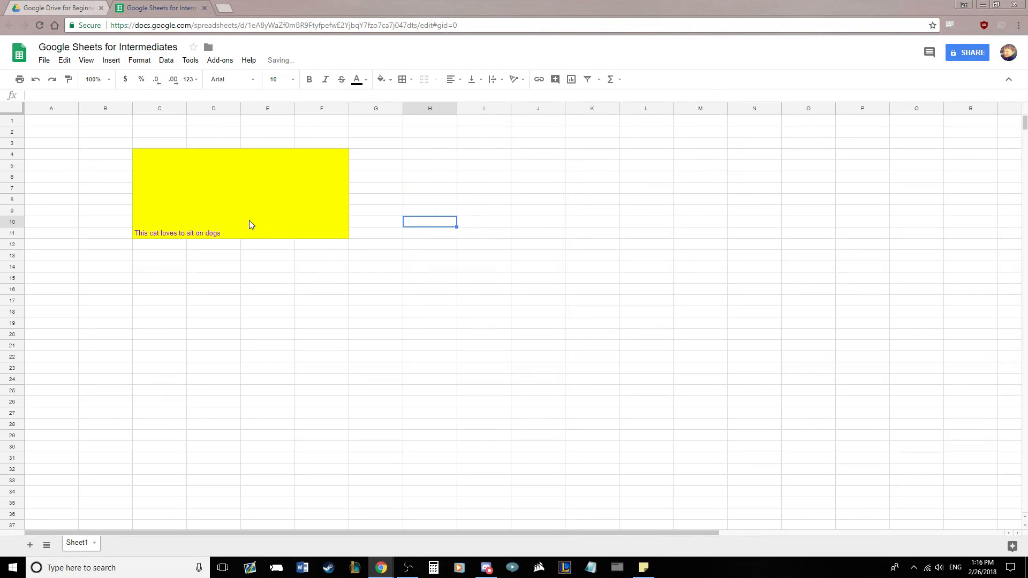
- Change the fill colour of the merged block C4:F11 to cyan
click(293, 221)
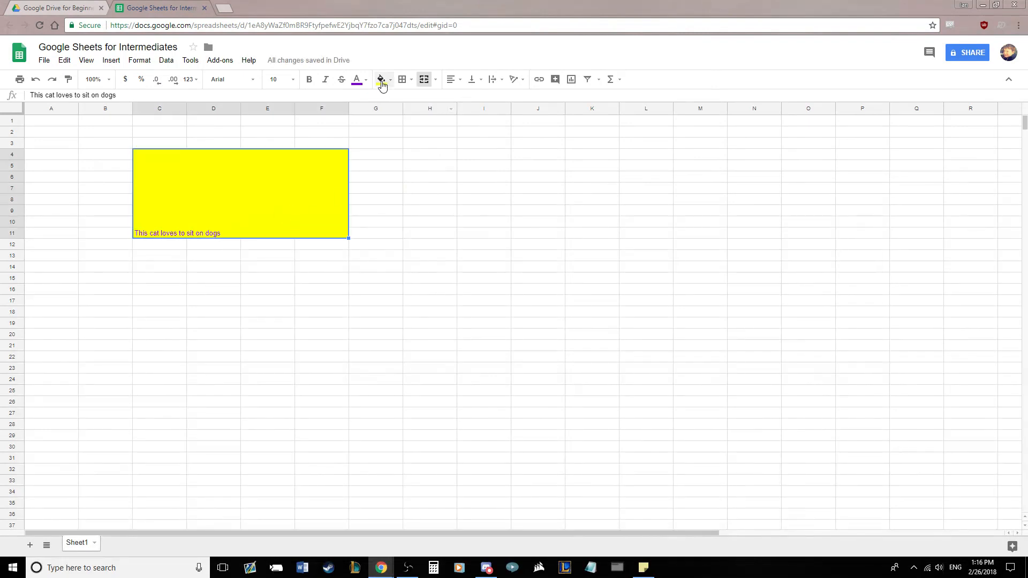
click(381, 80)
click(438, 128)
click(426, 221)
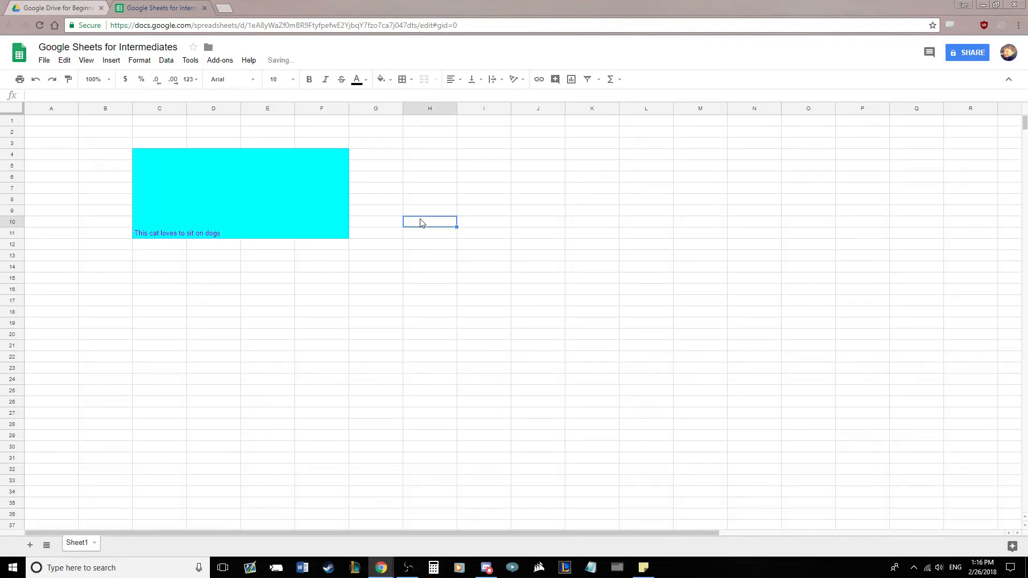
- Change the fill colour of the merged block C4:F11 to red
click(321, 214)
click(382, 80)
click(397, 126)
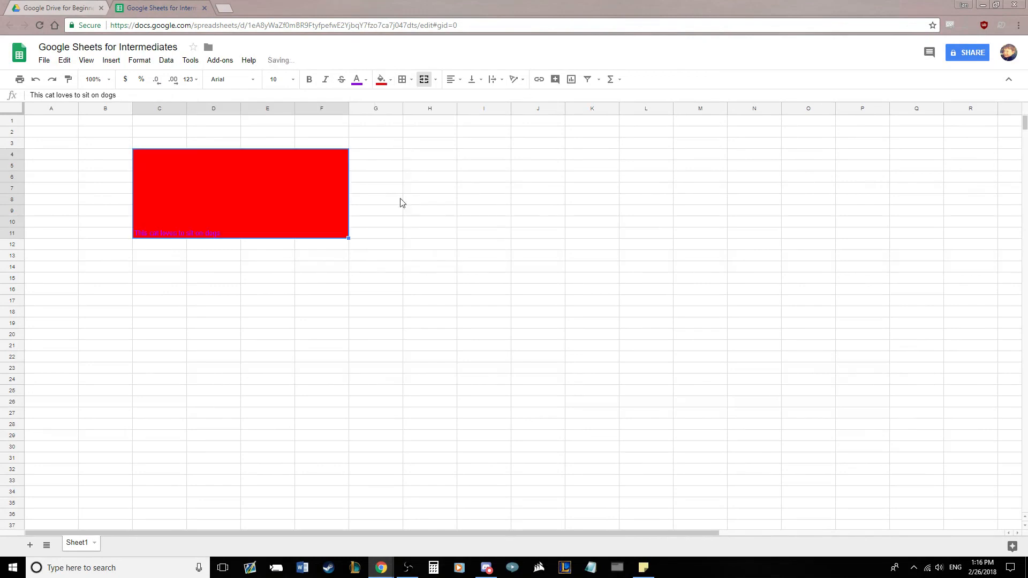
click(400, 219)
- Set the text colour of the sentence in the red merged block to green
click(332, 220)
click(358, 85)
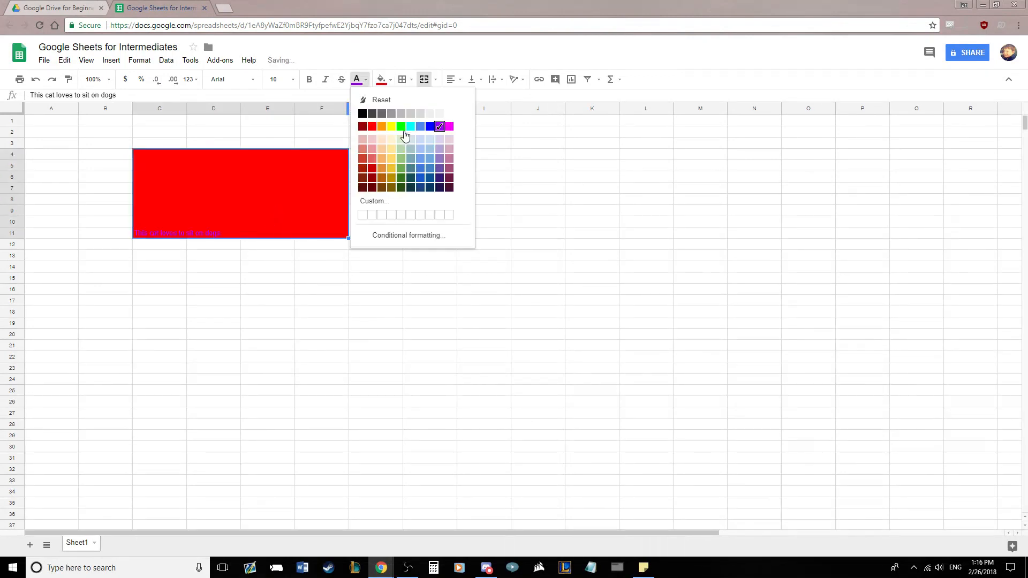
click(394, 127)
click(413, 188)
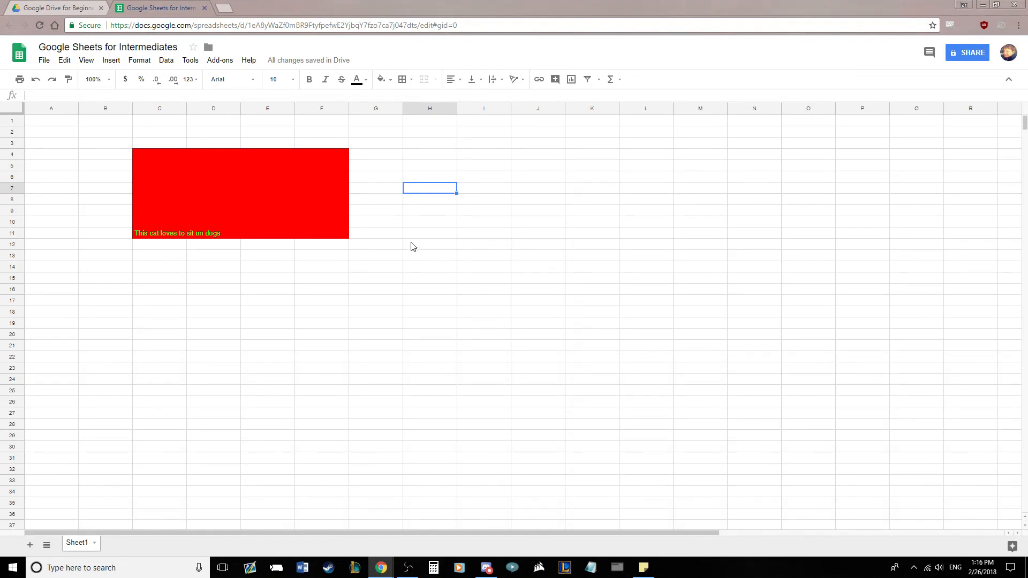
- Merge the empty cells H5:I6 into a single cell
drag(425, 175, 471, 147)
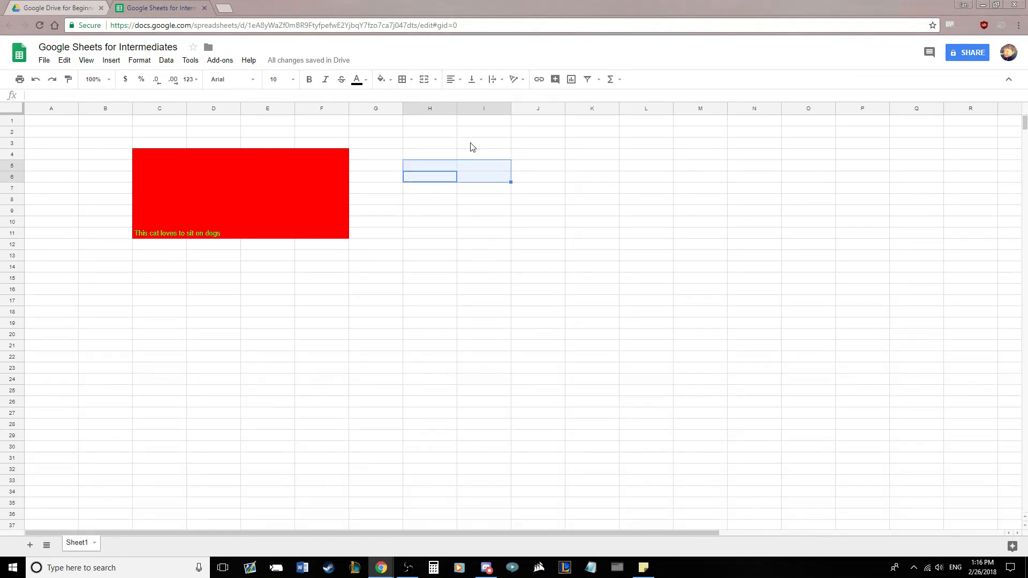
click(424, 79)
click(498, 212)
click(462, 178)
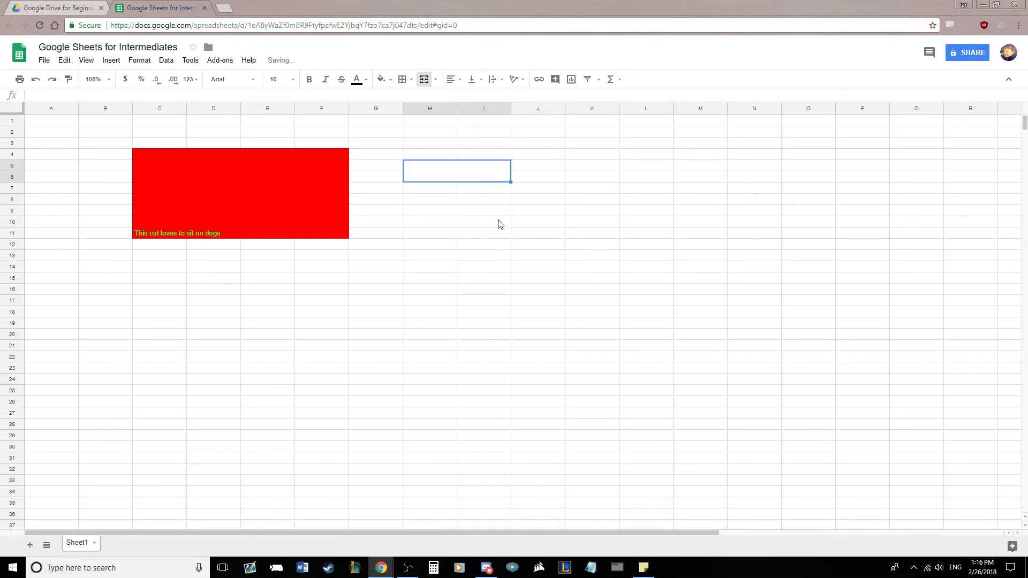
click(499, 222)
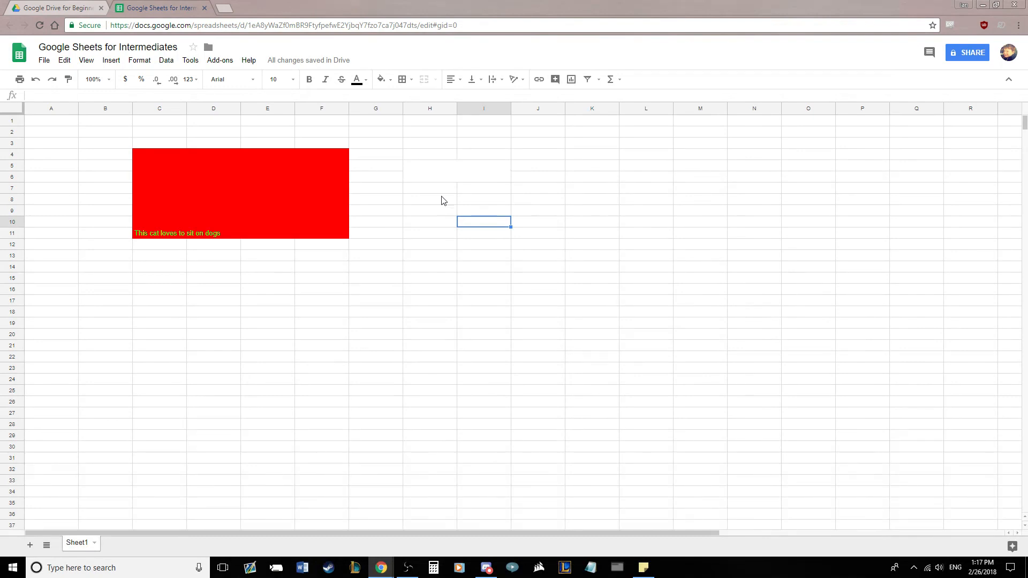
click(243, 197)
click(394, 203)
click(309, 198)
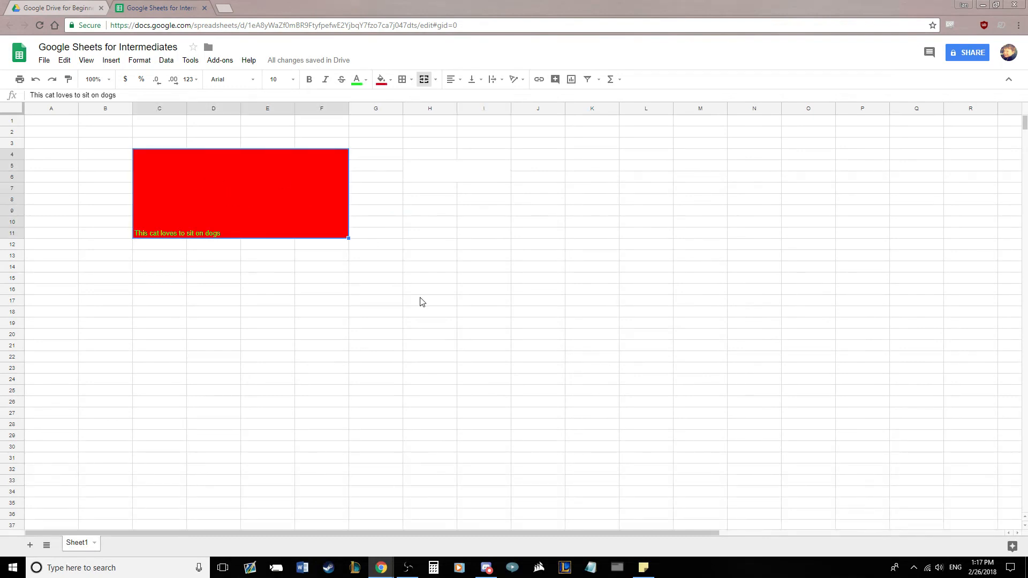
click(420, 299)
click(453, 269)
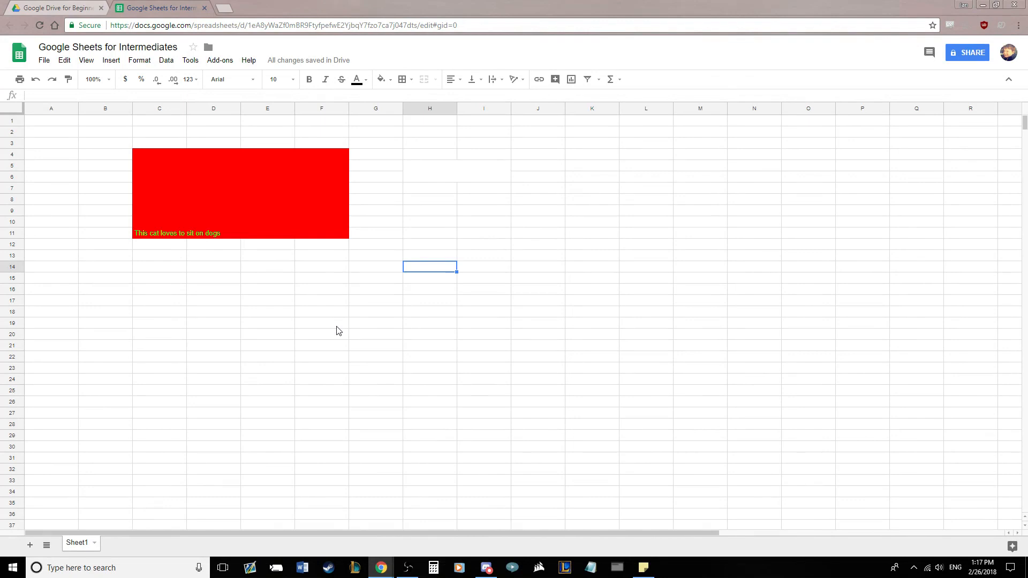
click(138, 61)
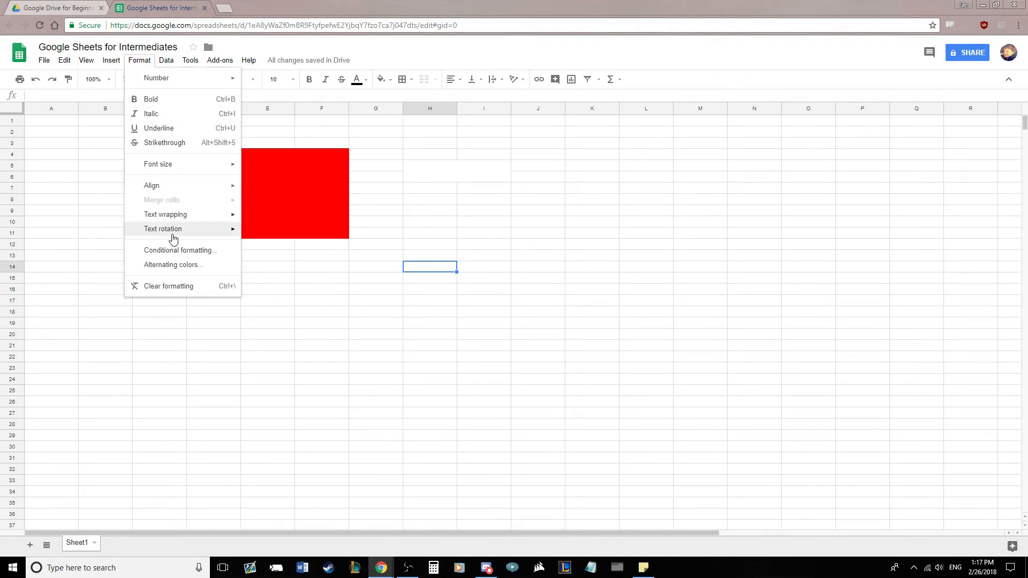
mouse_move(180, 87)
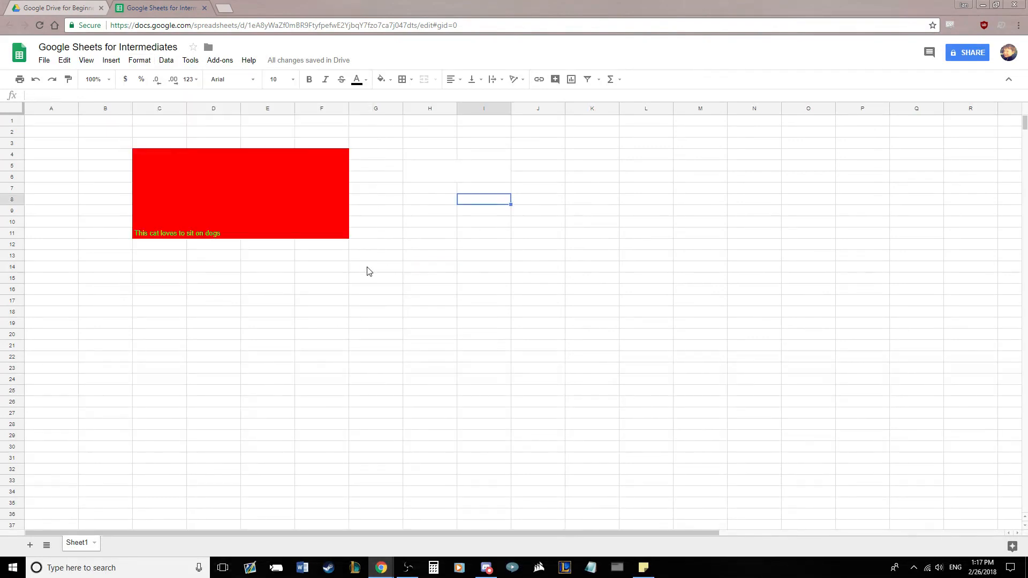
- Enter the number 1000 in cell G15
click(368, 268)
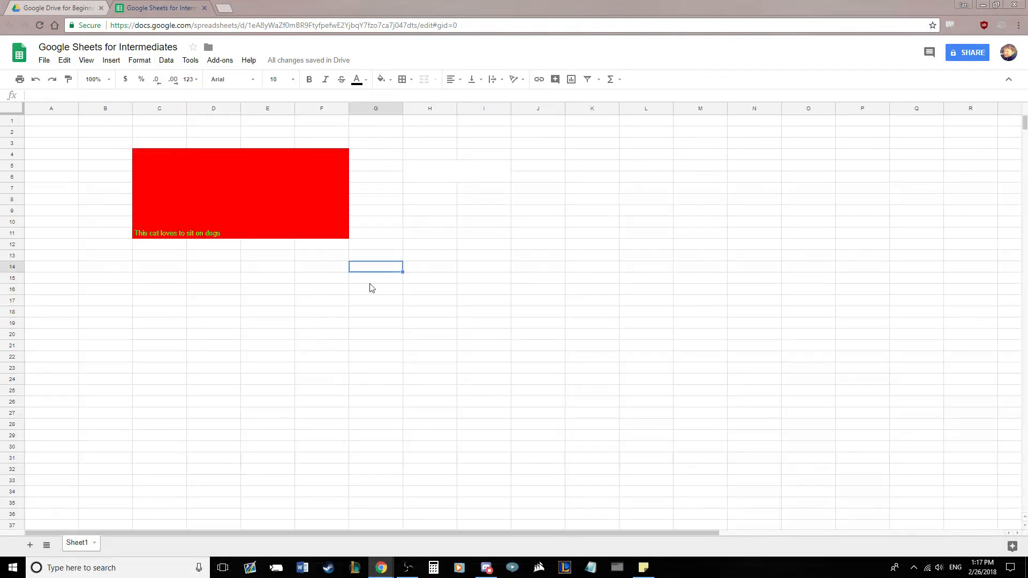
click(370, 280)
text(1000)
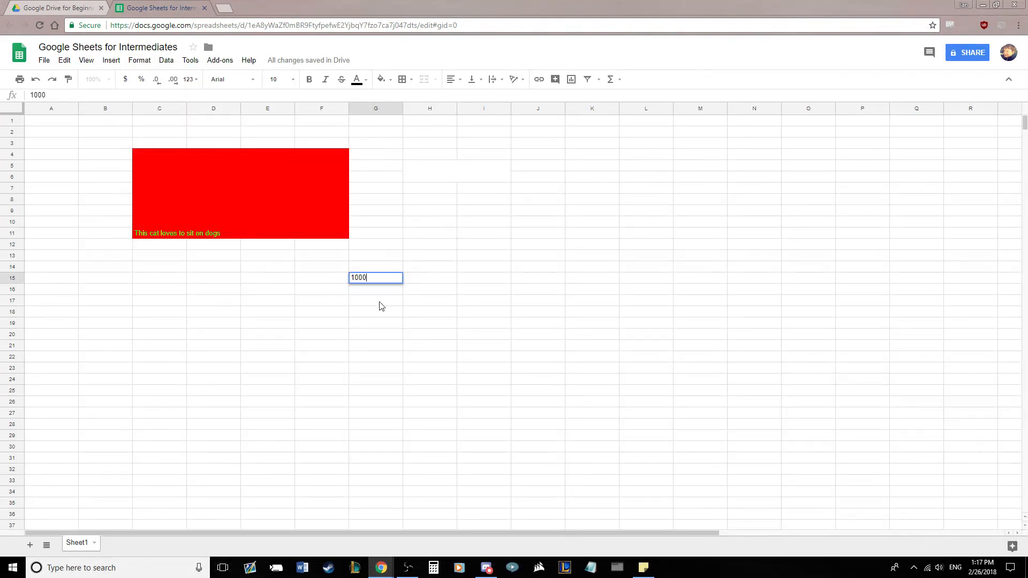
key(Return)
- Format the number in cell G15 as a percentage
click(378, 278)
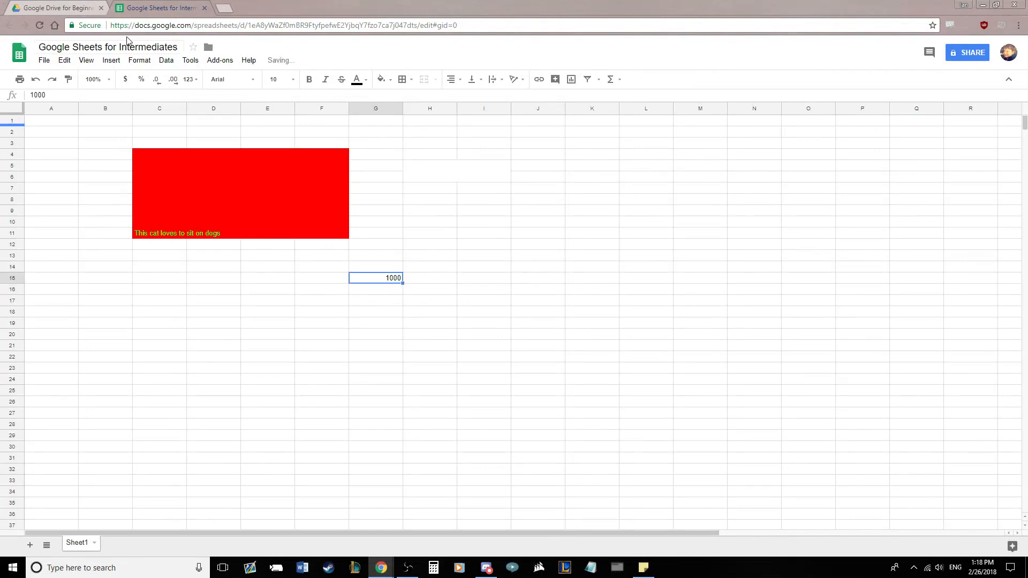
click(140, 80)
click(489, 312)
- Format the value in cell G15 as currency
click(375, 278)
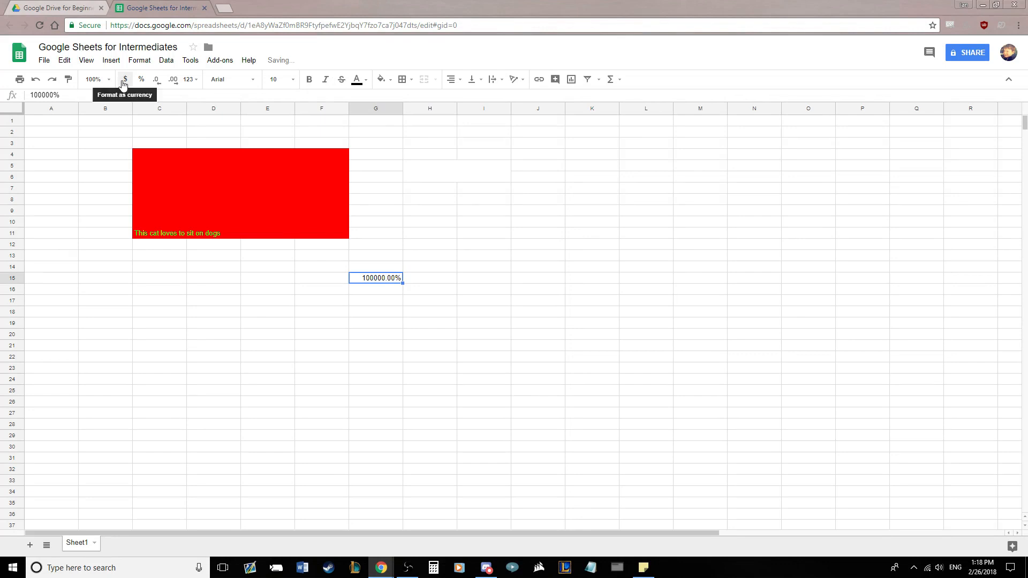
click(125, 79)
click(489, 345)
- Apply the Accounting number format to cell G15
click(375, 281)
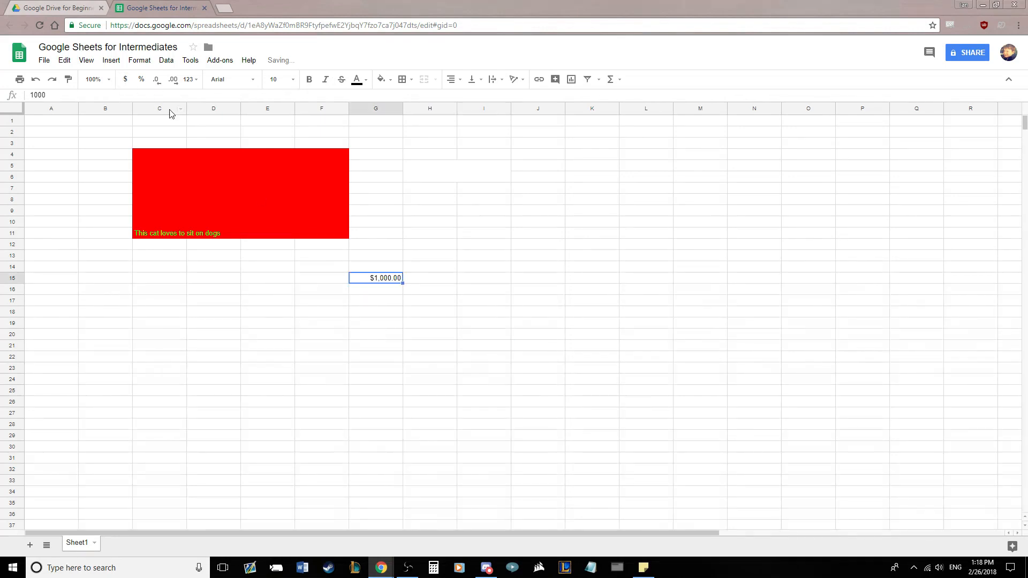
click(139, 60)
mouse_move(161, 78)
click(292, 170)
click(482, 301)
- Apply the Date number format to cell G15
click(378, 280)
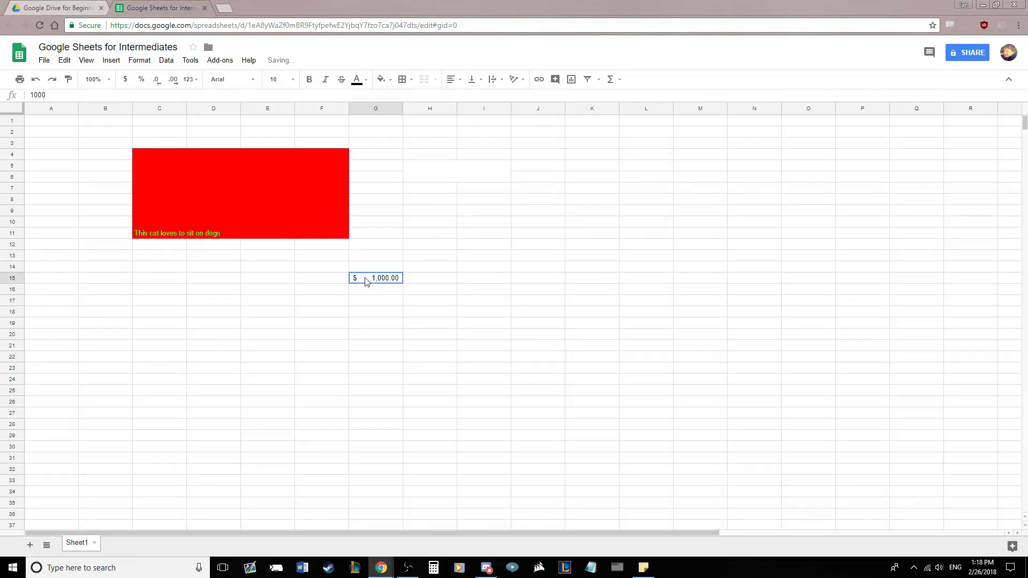
click(140, 60)
mouse_move(179, 79)
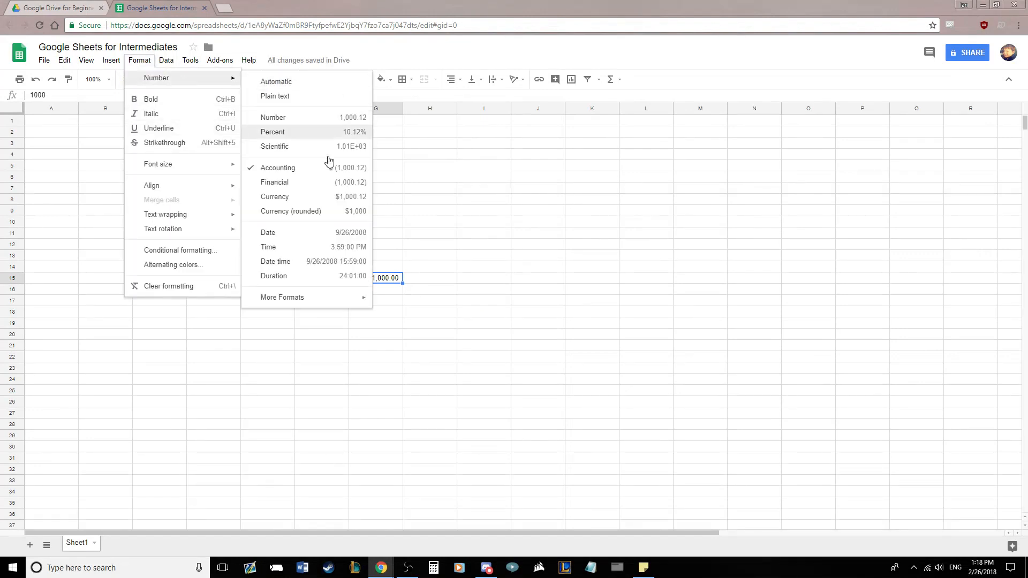
click(319, 233)
click(386, 280)
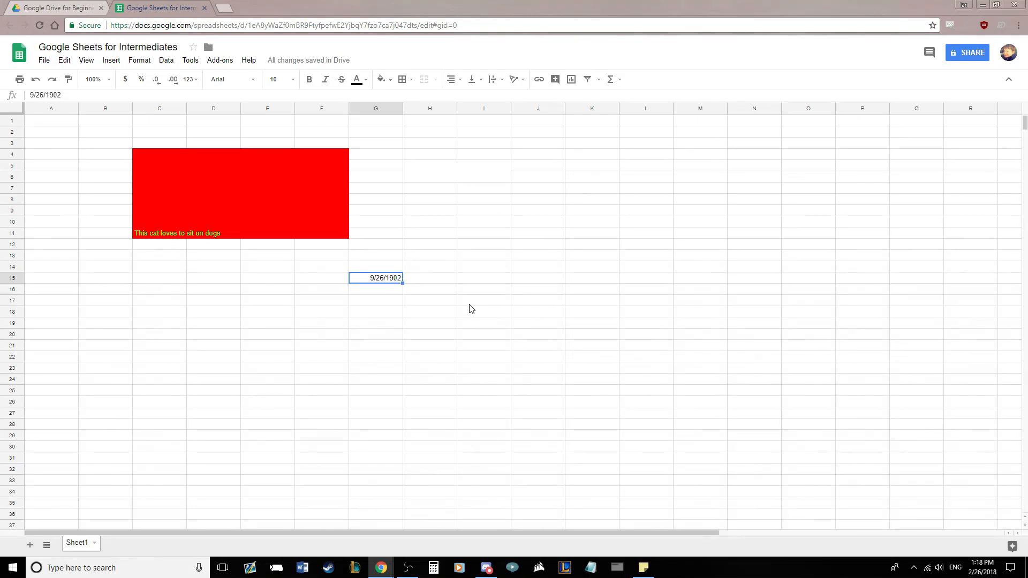
- Change the number format of cell G15 to Time
click(139, 60)
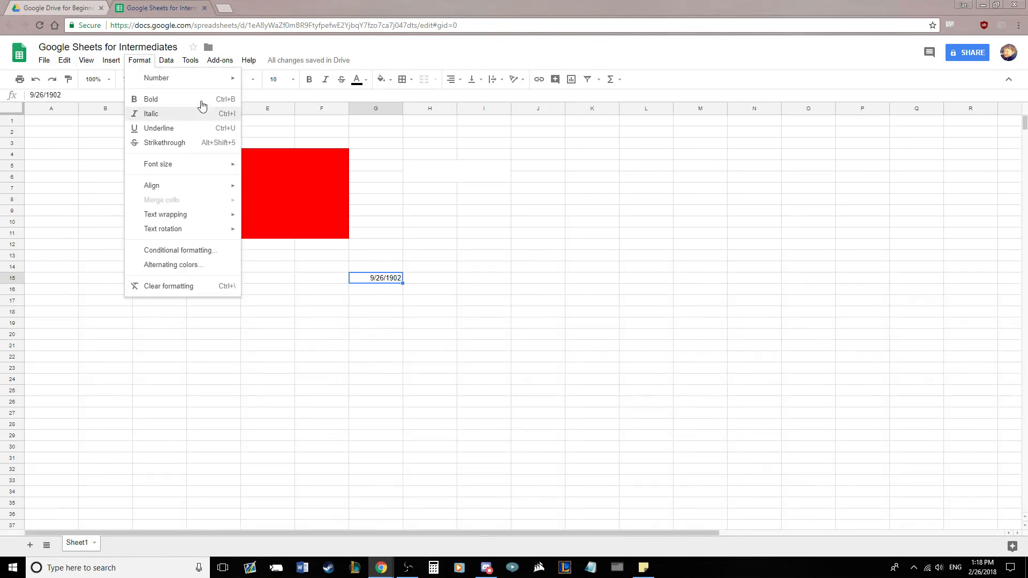
mouse_move(182, 80)
click(321, 243)
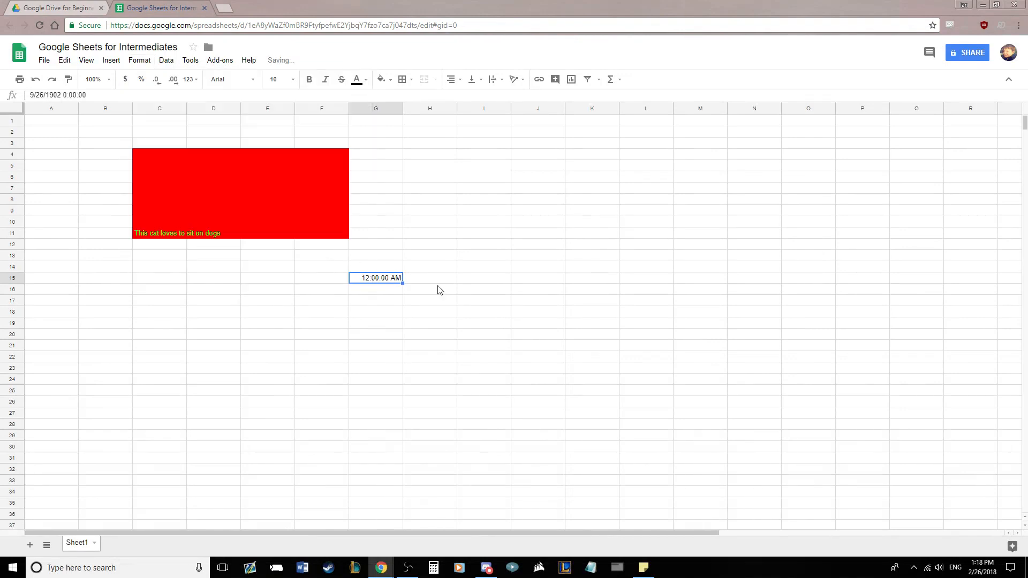
click(454, 302)
- Set the number format of cell G15 to Duration
click(378, 280)
click(113, 61)
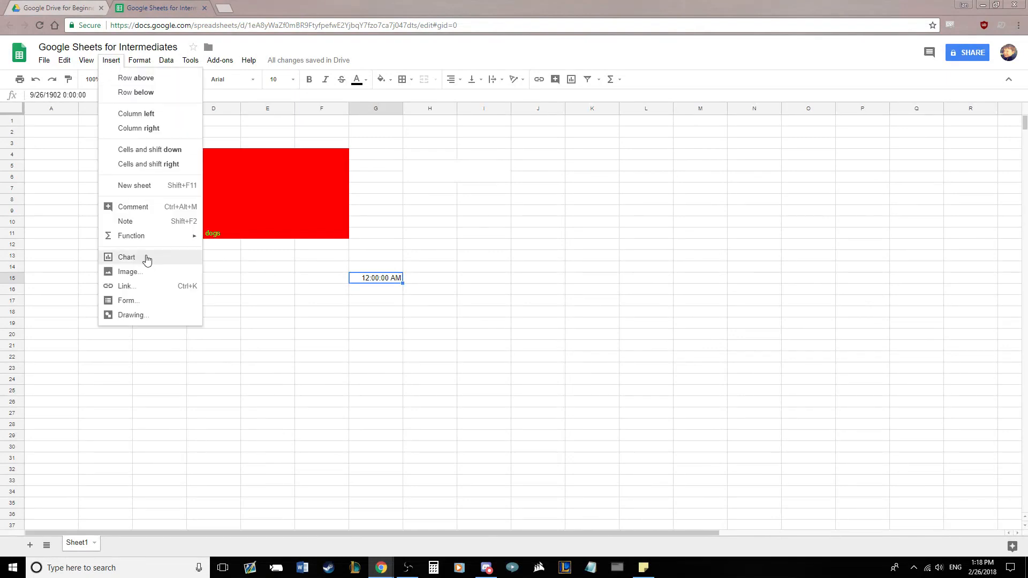
mouse_move(139, 62)
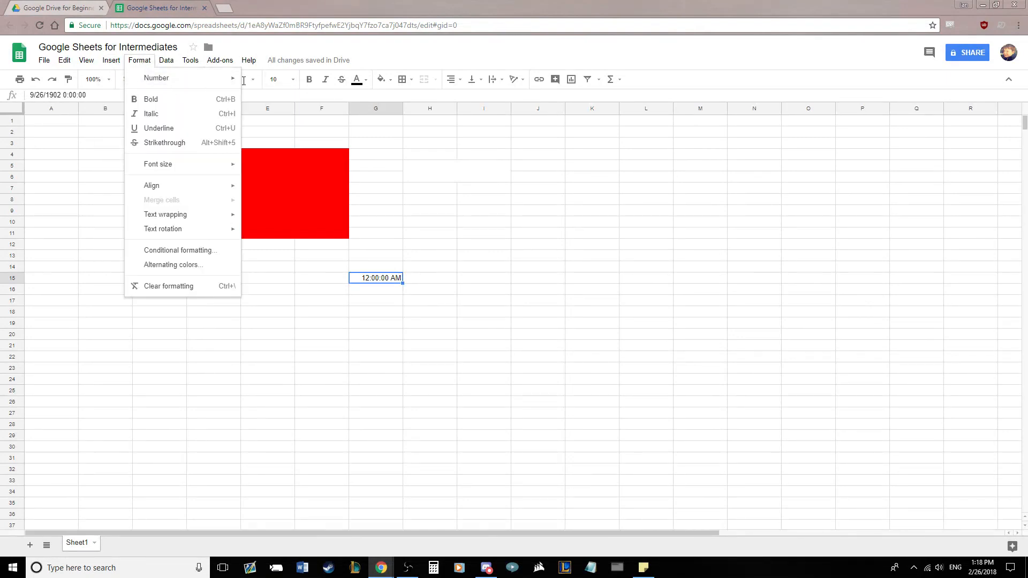
mouse_move(199, 80)
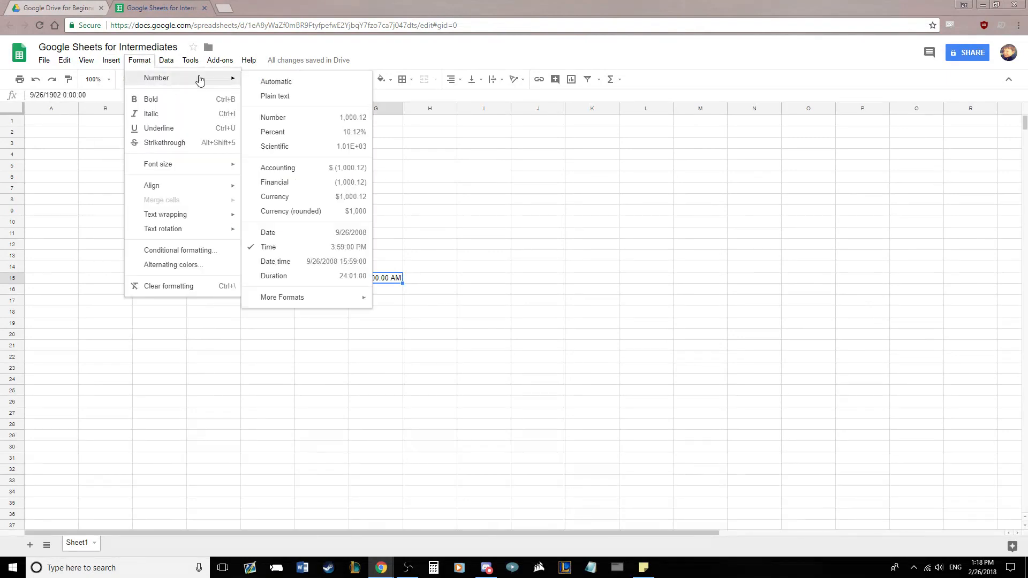
click(302, 277)
click(415, 301)
- Clear cell G15 and undo all previous number, colour, merge and text edits back to an empty sheet
click(382, 281)
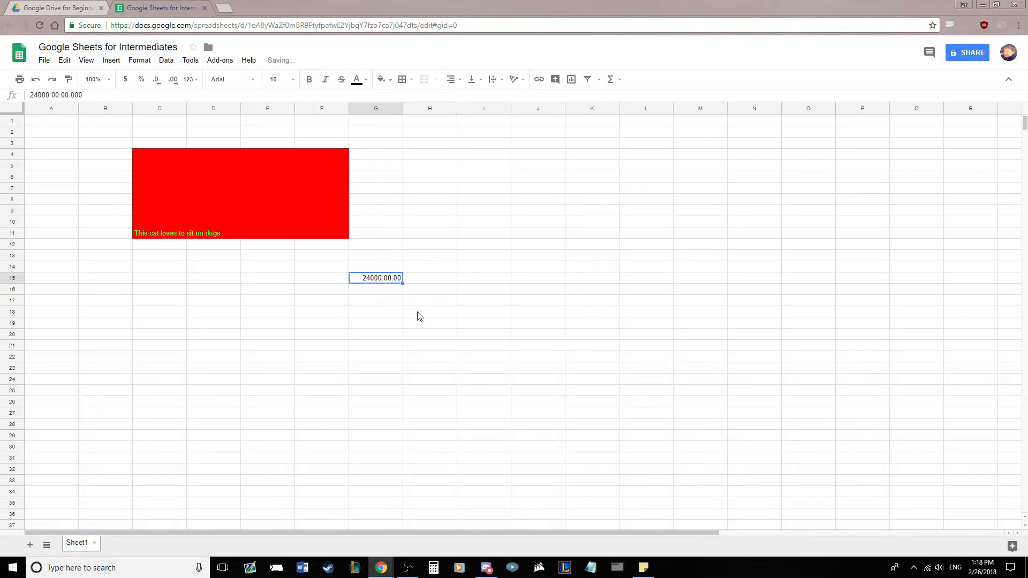
key(Delete)
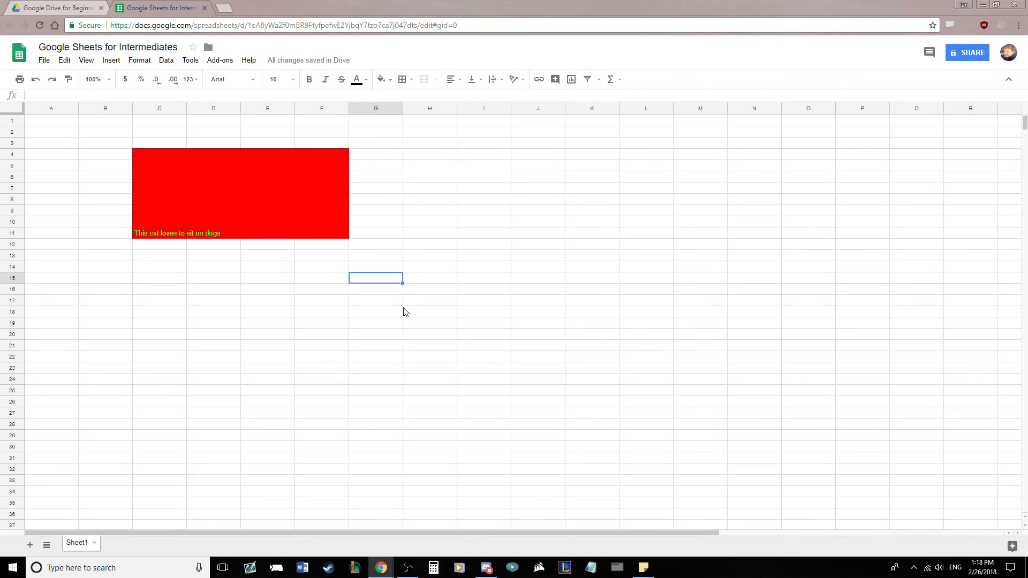
key(ctrl+z)
key(ctrl+z)
key(ctrl+z)
key(ctrl+z)
key(ctrl+z)
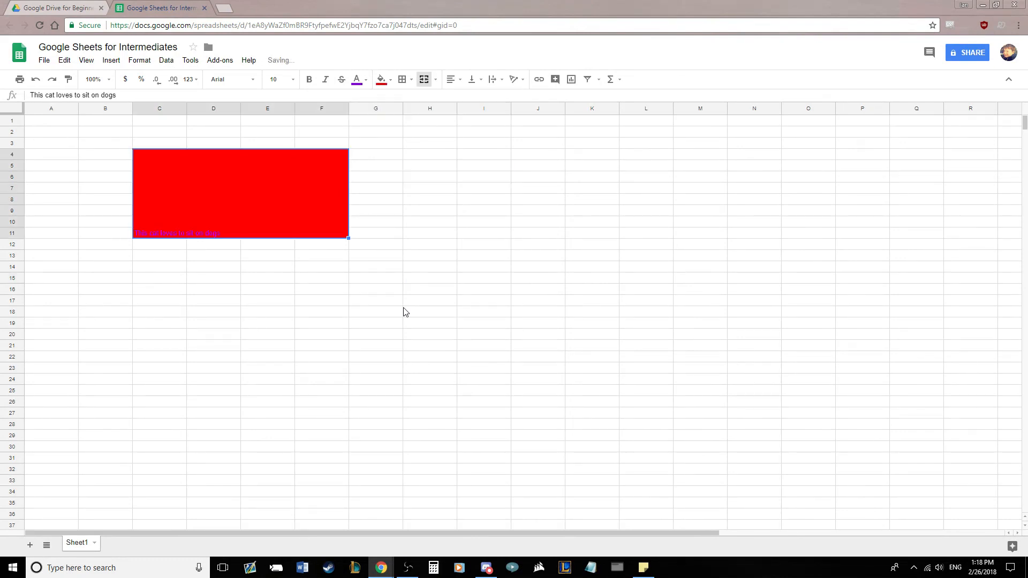
key(ctrl+z)
key(ctrl+z)
key(ctrl+z)
key(ctrl+z)
key(ctrl+z)
key(ctrl+z)
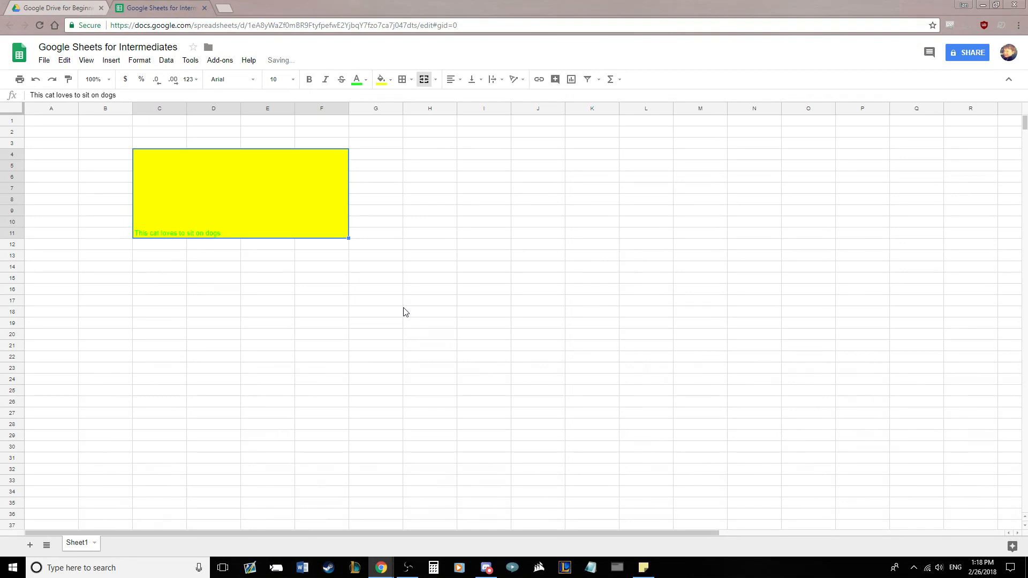
key(ctrl+z)
key(ctrl+z)
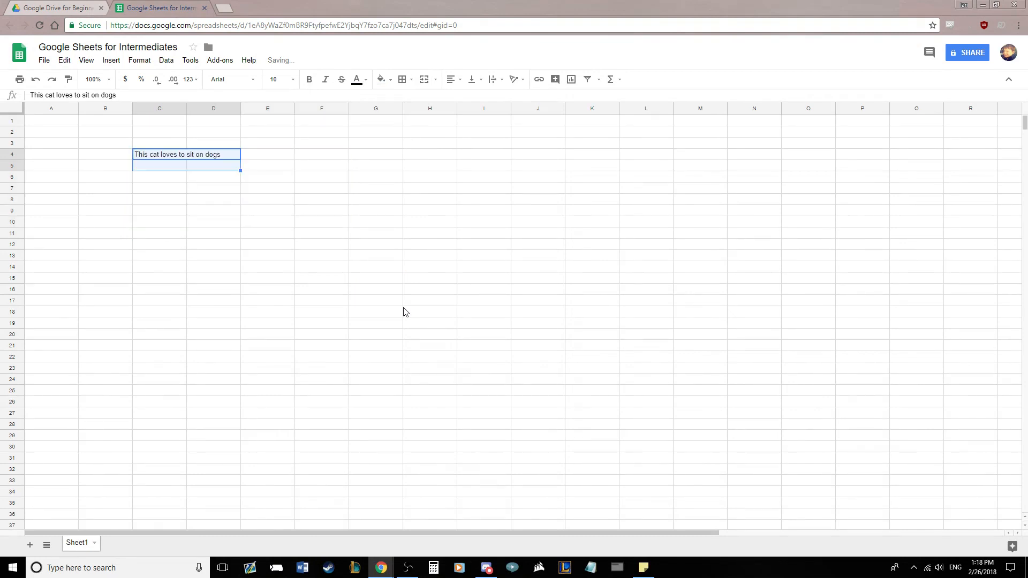
key(ctrl+z)
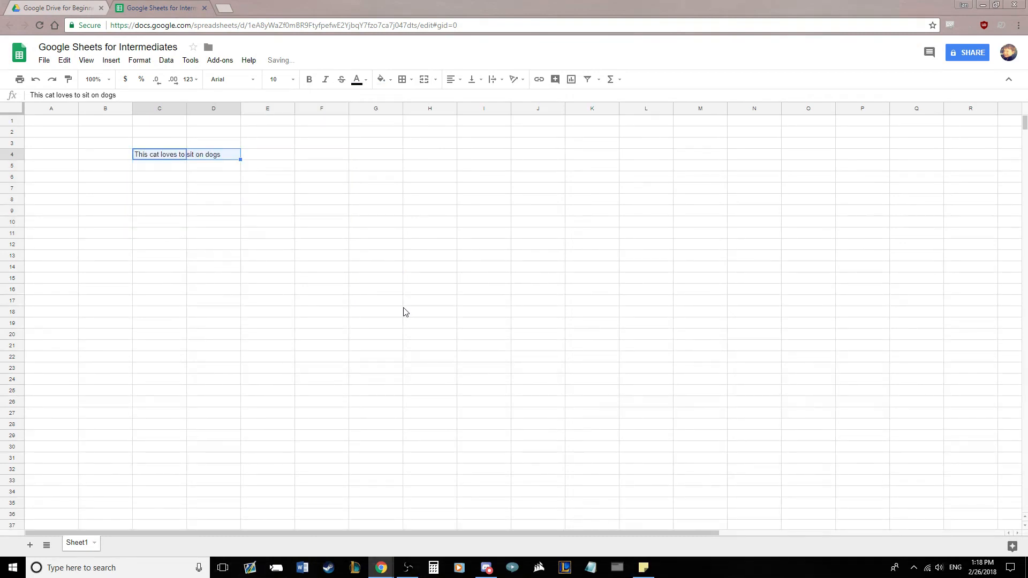
key(ctrl+z)
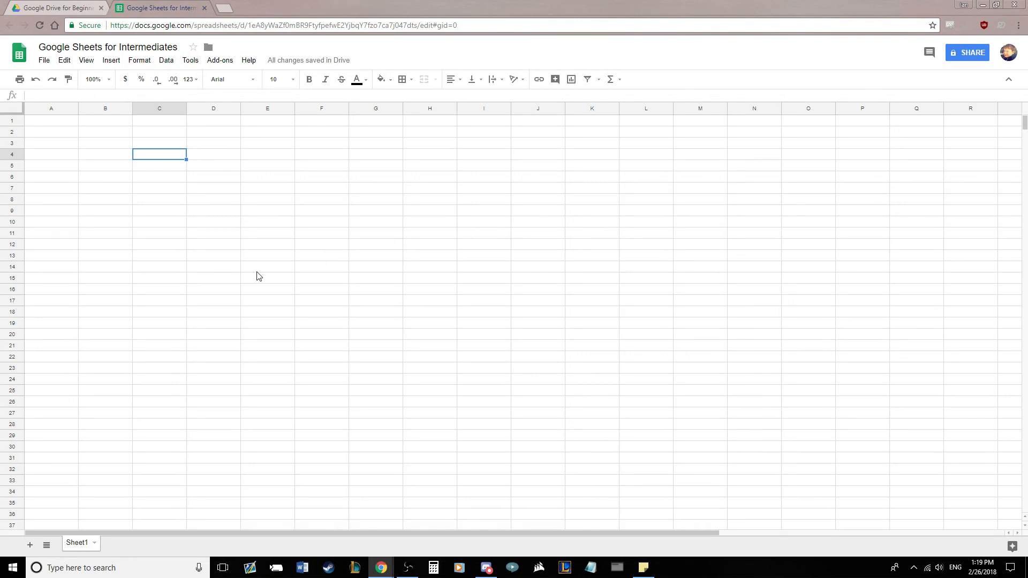
- Examine the border colour and border line style options available for cells
click(281, 199)
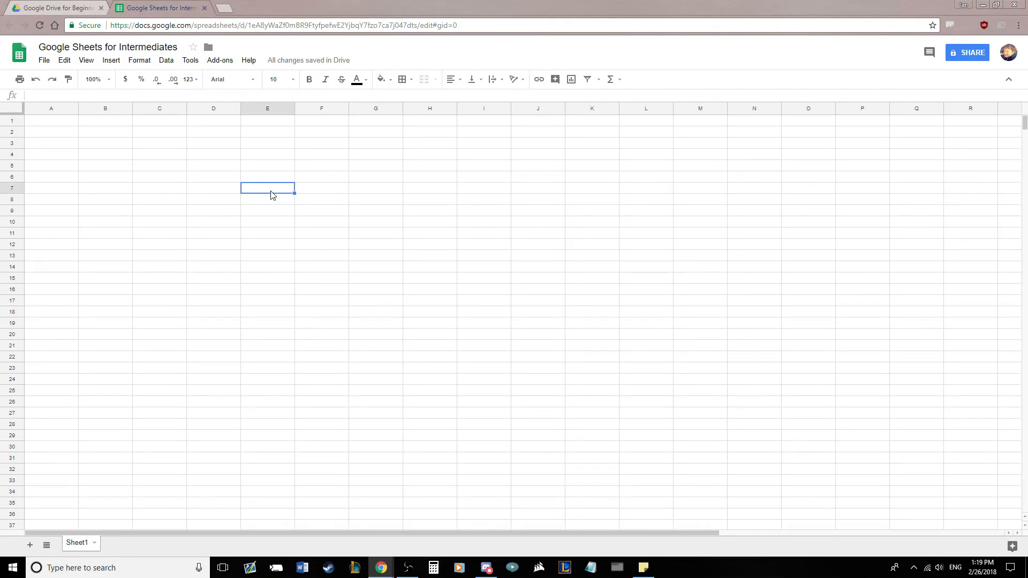
click(141, 156)
click(402, 80)
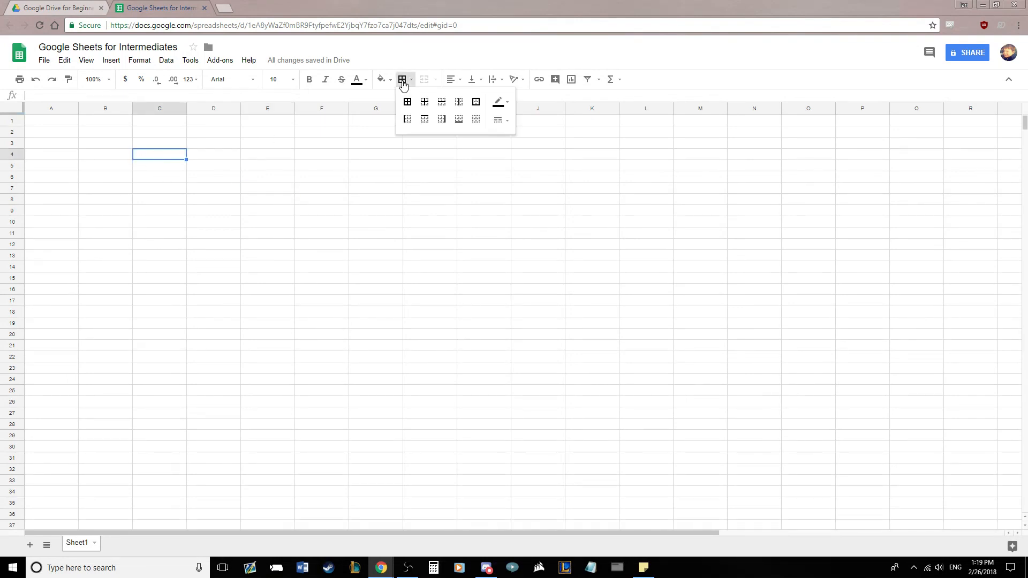
click(502, 102)
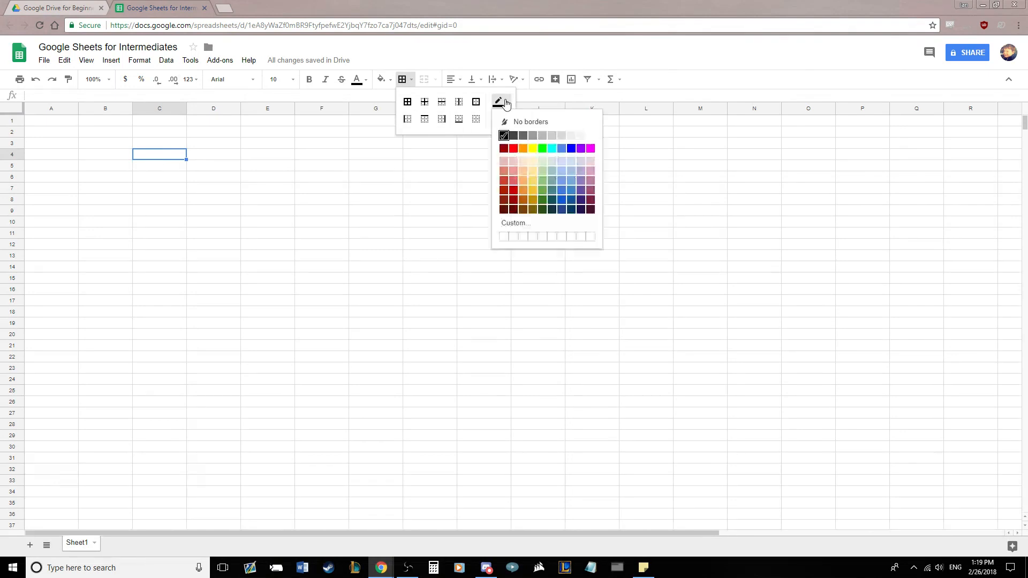
click(483, 132)
click(404, 80)
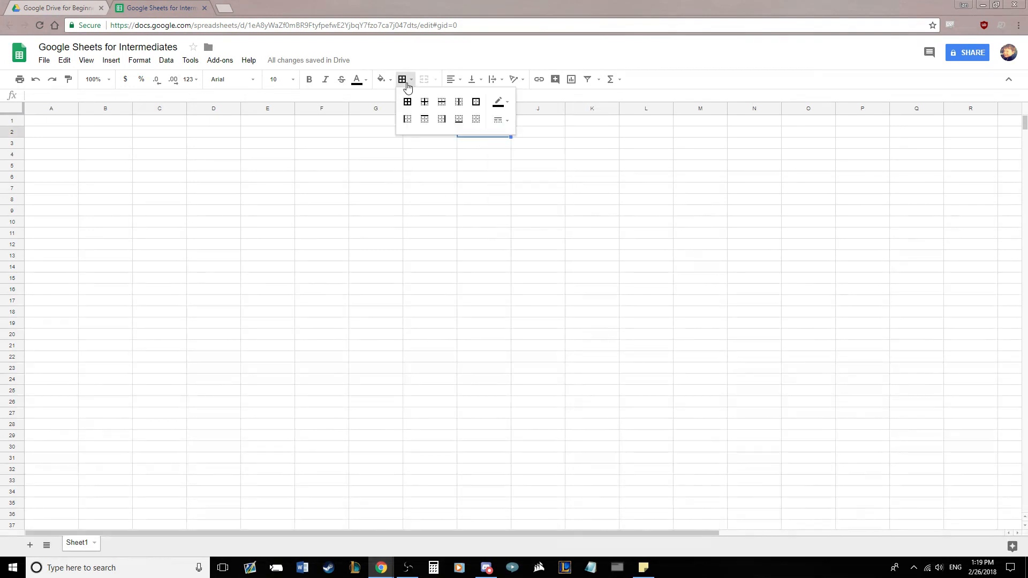
click(503, 121)
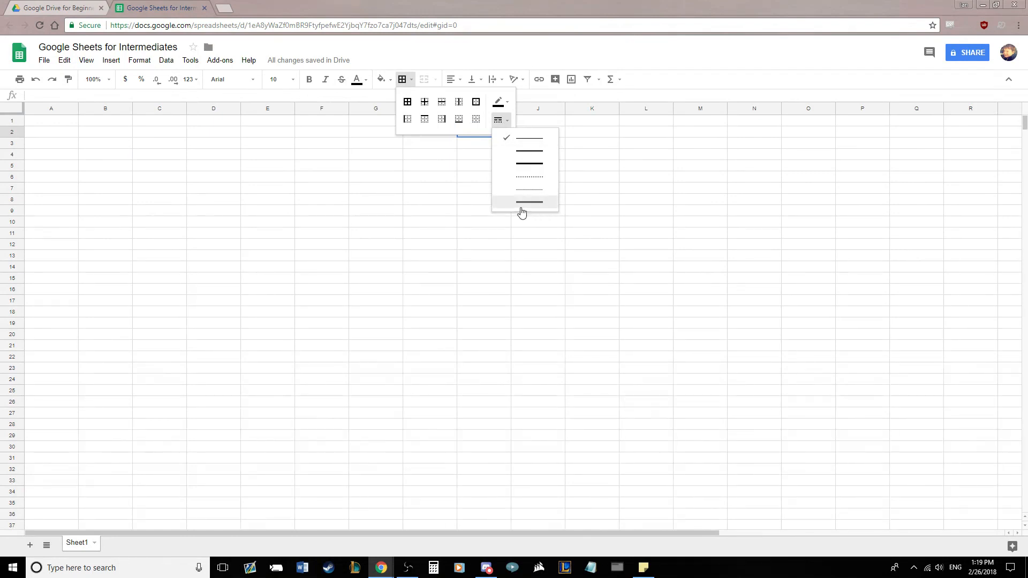
click(659, 189)
- Apply an outer border around the cell range E5:G7
click(375, 191)
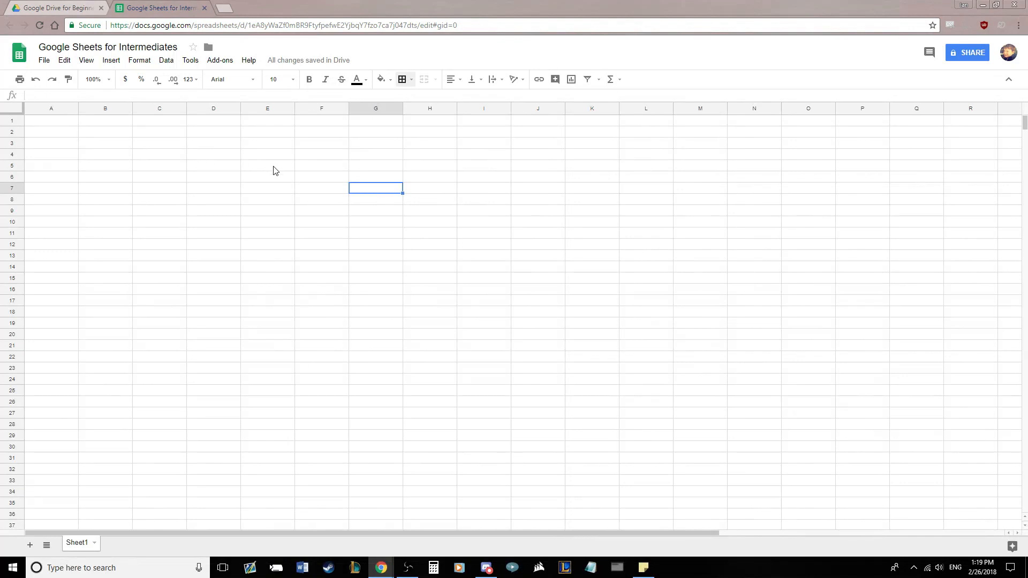
drag(275, 170, 375, 188)
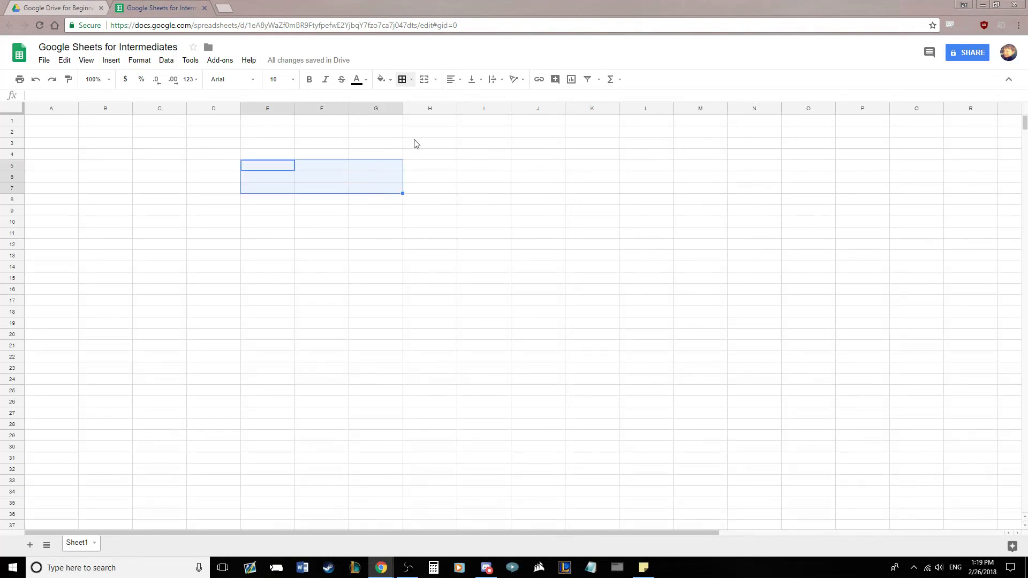
click(411, 81)
click(476, 102)
click(474, 232)
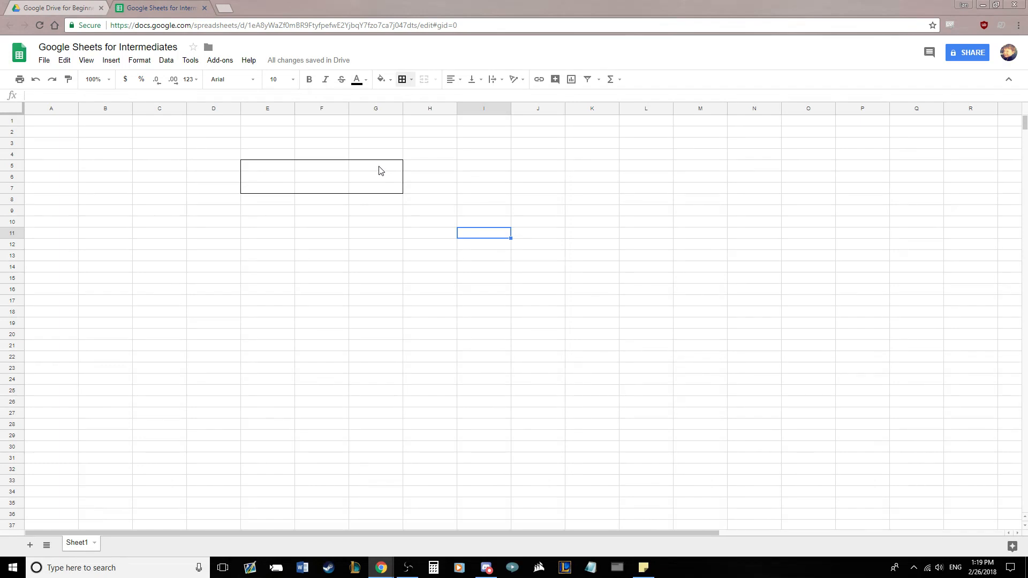
- Try merging cell G5 inside the bordered range with H5 outside it, and undo the merge
mouse_move(380, 170)
mouse_down()
mouse_move(416, 170)
mouse_move(383, 168)
mouse_up()
click(405, 190)
click(424, 79)
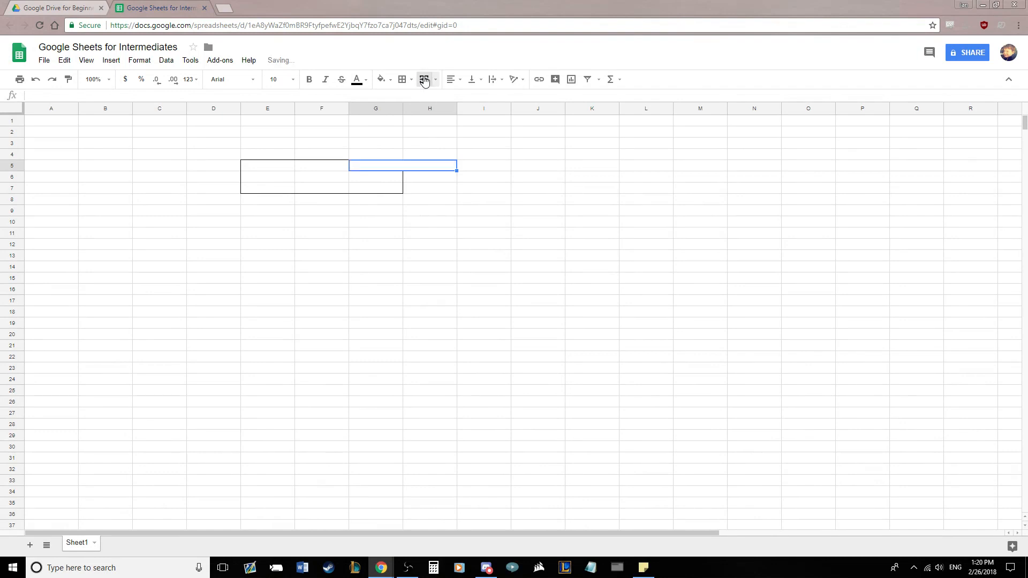
click(445, 234)
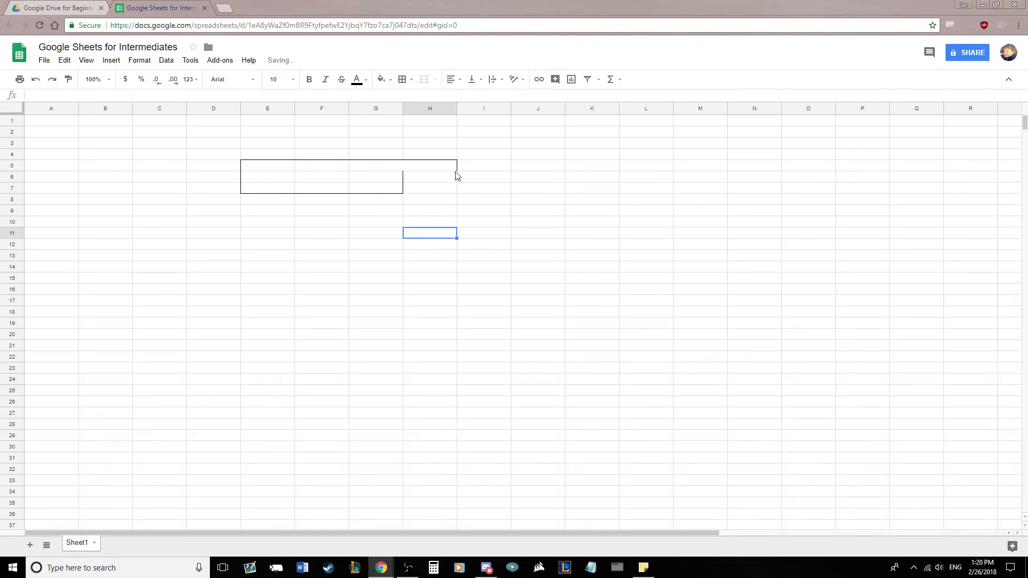
key(ctrl+z)
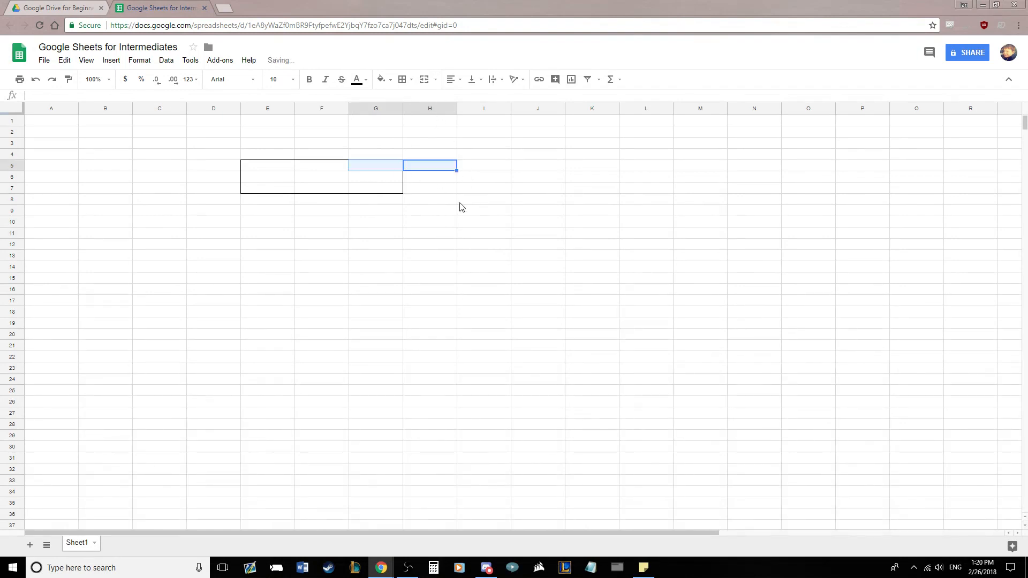
click(460, 204)
- Try merging cells H5 and I5 beside the bordered range, and undo the merge
drag(438, 166, 486, 167)
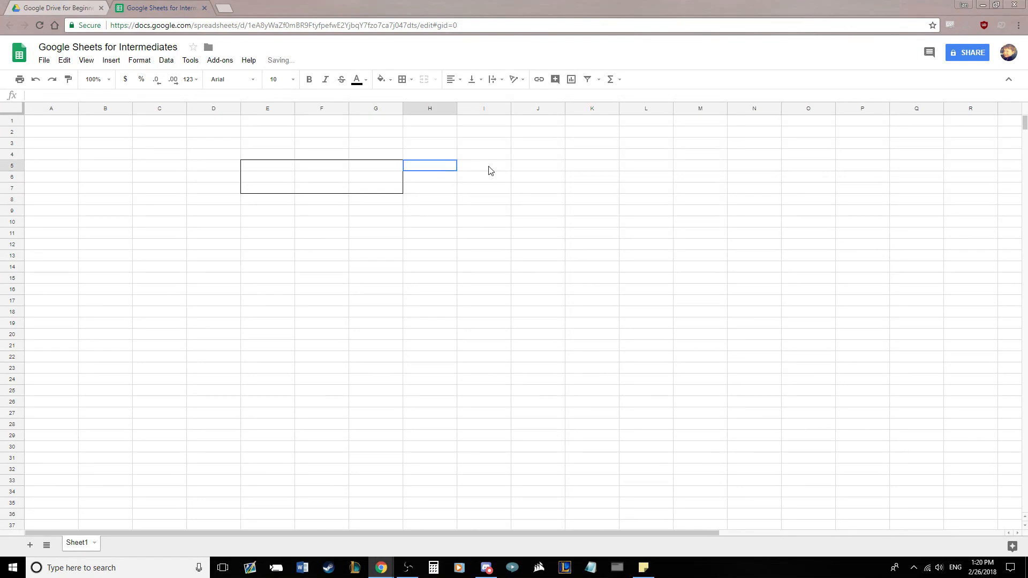
click(424, 80)
click(485, 210)
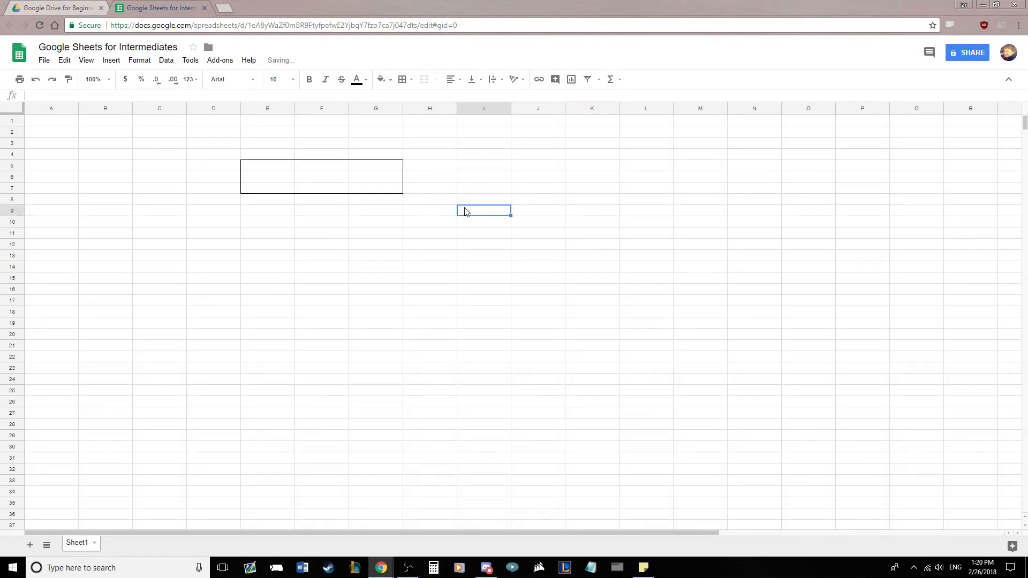
key(ctrl+z)
click(484, 211)
- Merge all the cells of column G into one
click(375, 109)
click(425, 79)
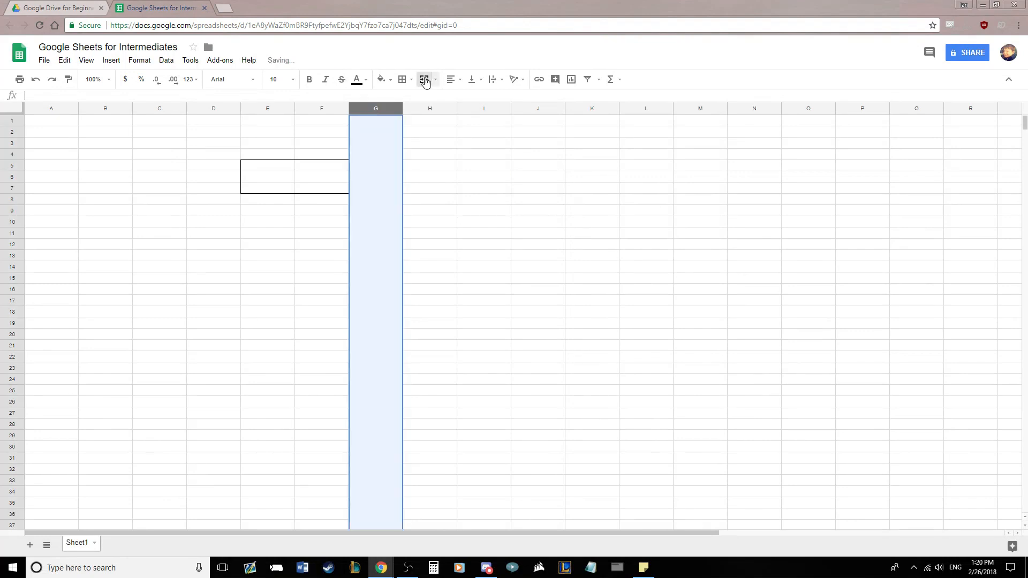
click(438, 215)
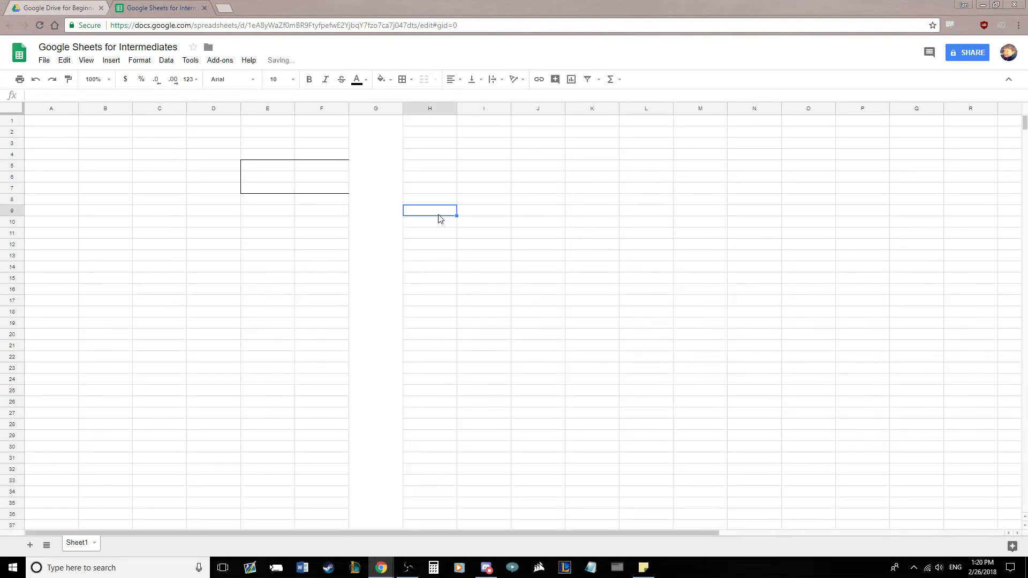
- Apply an outer border to the merged column G
click(370, 193)
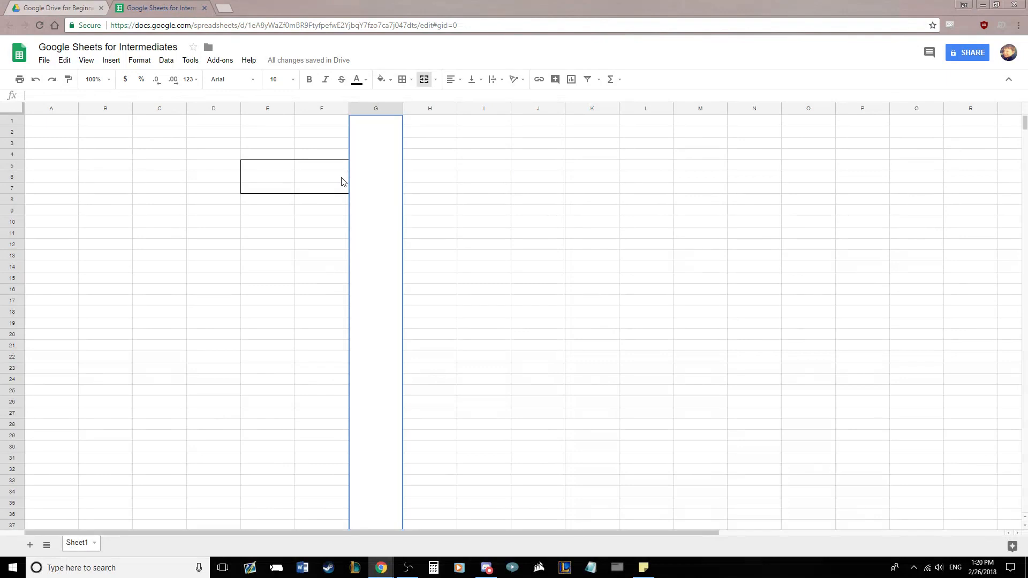
click(404, 80)
click(476, 102)
click(464, 239)
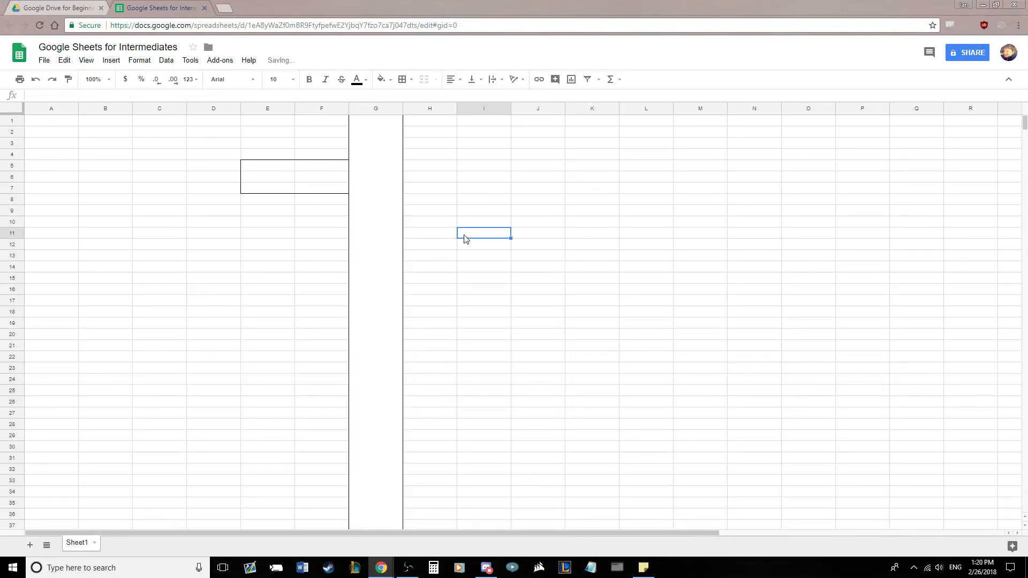
click(390, 220)
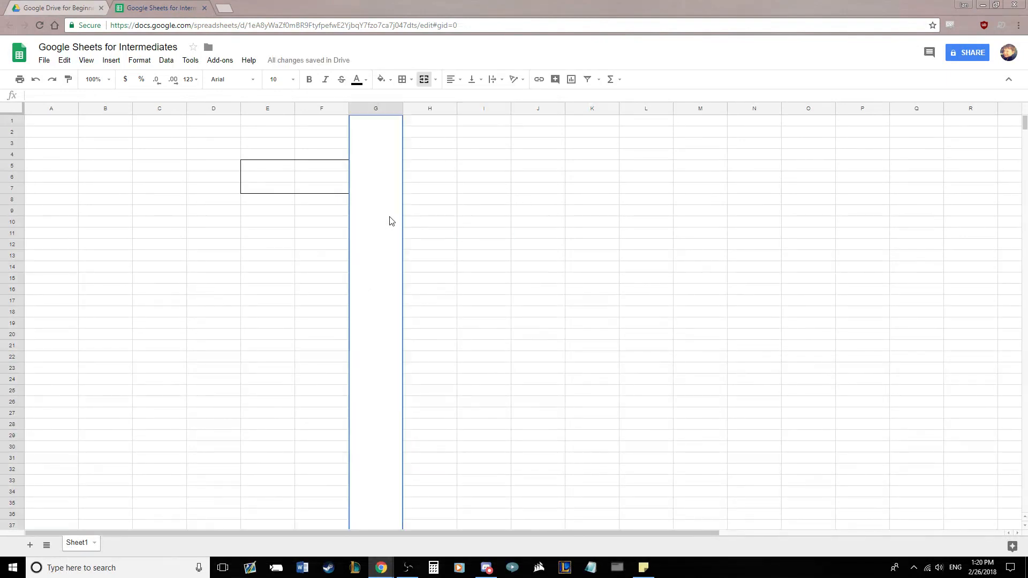
click(462, 223)
- Undo the outer border and the merge on column G
key(ctrl+z)
key(ctrl+z)
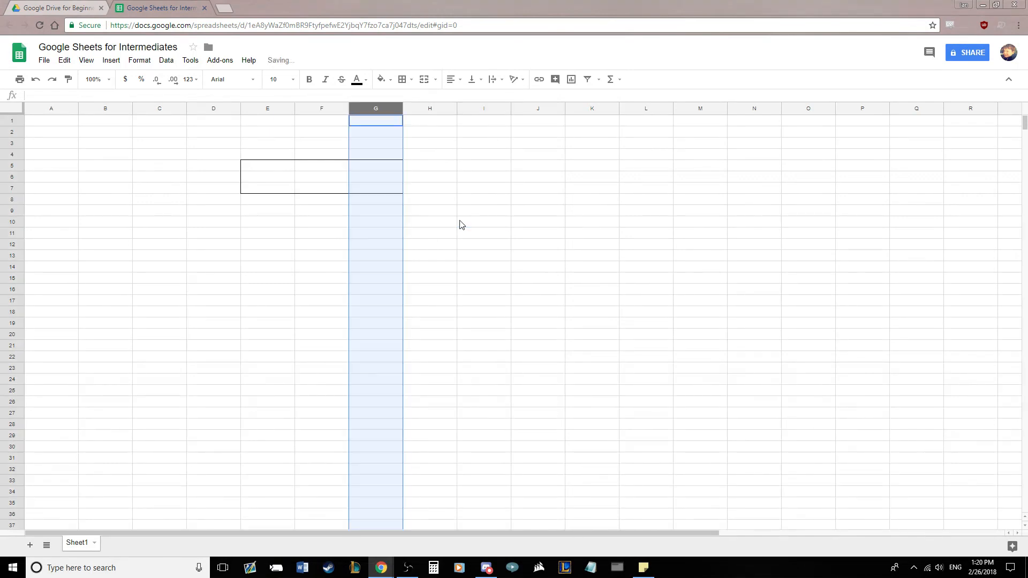
click(459, 222)
click(304, 191)
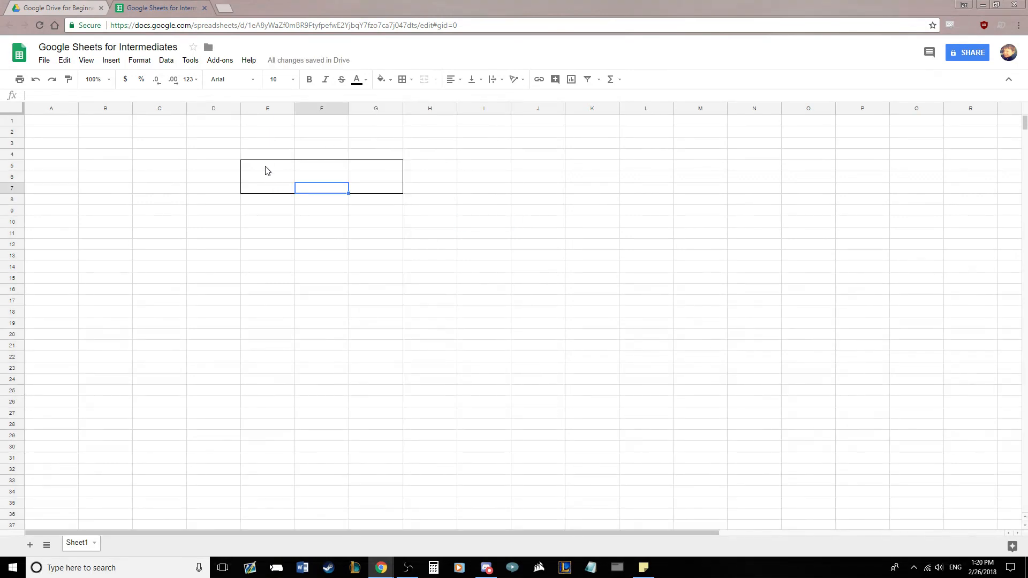
- Merge cells E5 to G7 into a single cell
drag(266, 168, 379, 194)
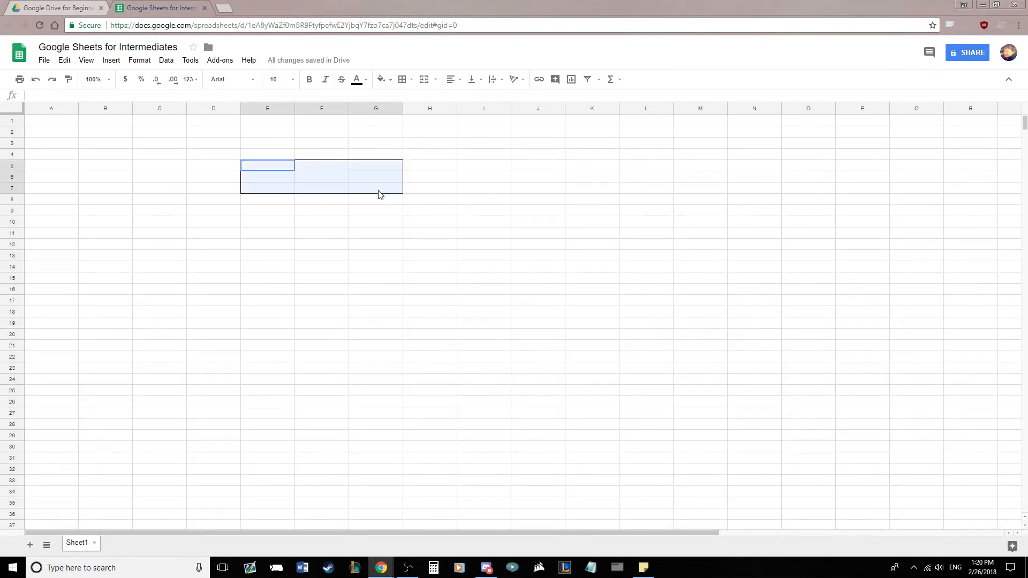
click(424, 79)
click(461, 269)
click(293, 180)
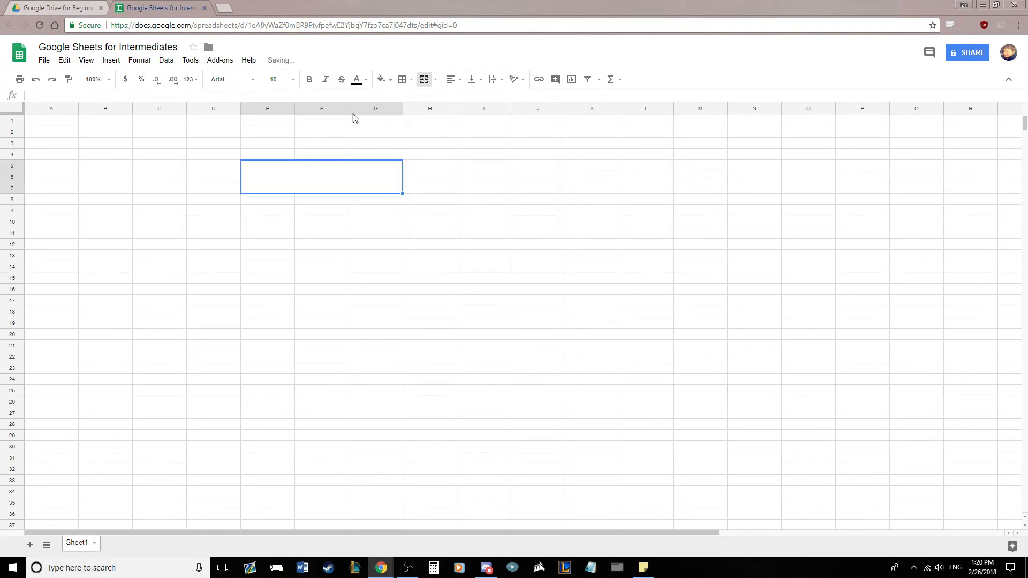
- Apply an outer border around the merged cell spanning E5 to G7
click(405, 81)
click(476, 102)
click(454, 219)
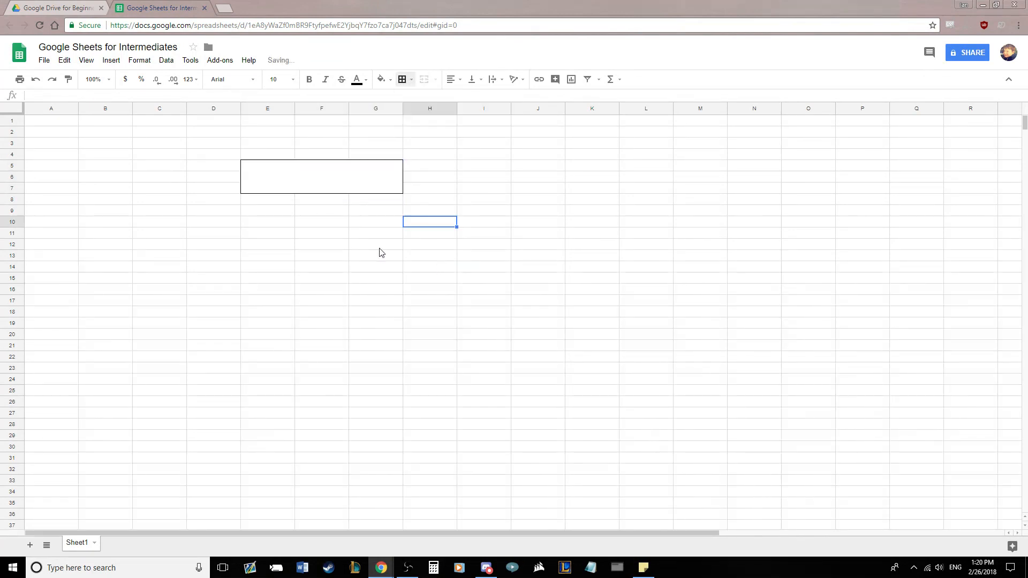
click(379, 248)
click(228, 214)
click(261, 177)
click(450, 244)
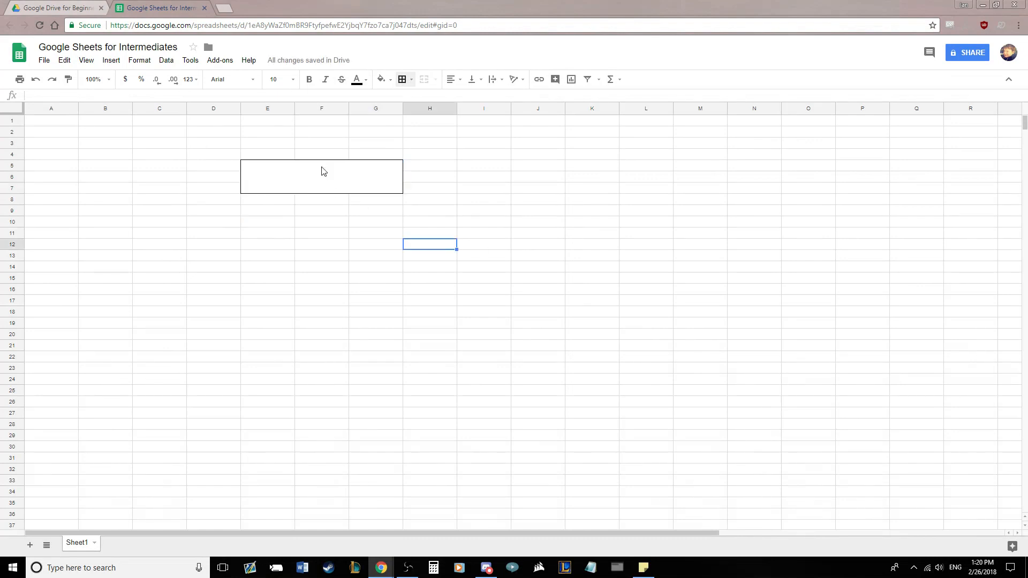
- Enter TITLE in the merged cell spanning E5 to G7
click(294, 179)
text(TITLE)
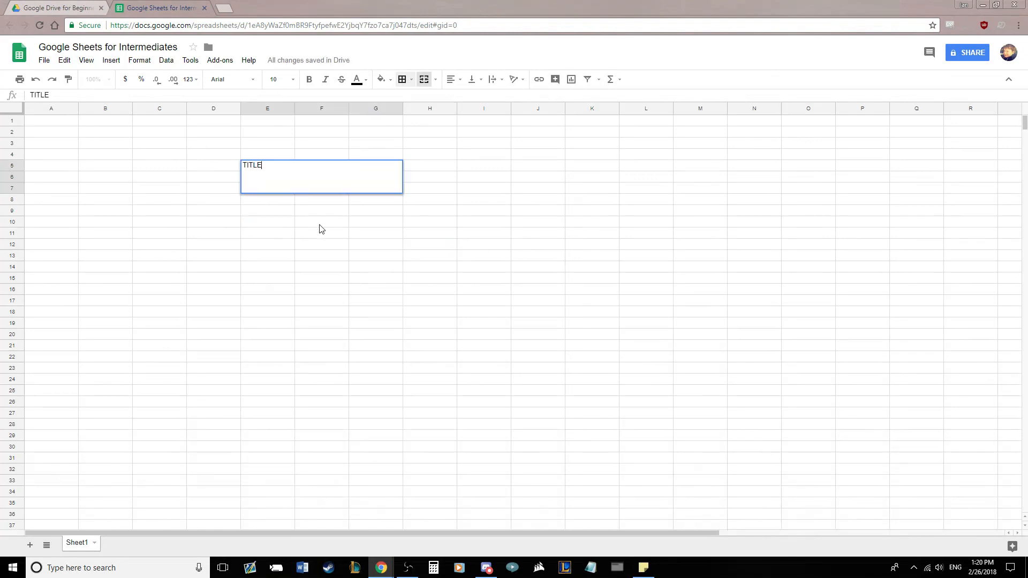
key(Return)
- Set the TITLE text to font size 36 and centre it horizontally
click(278, 79)
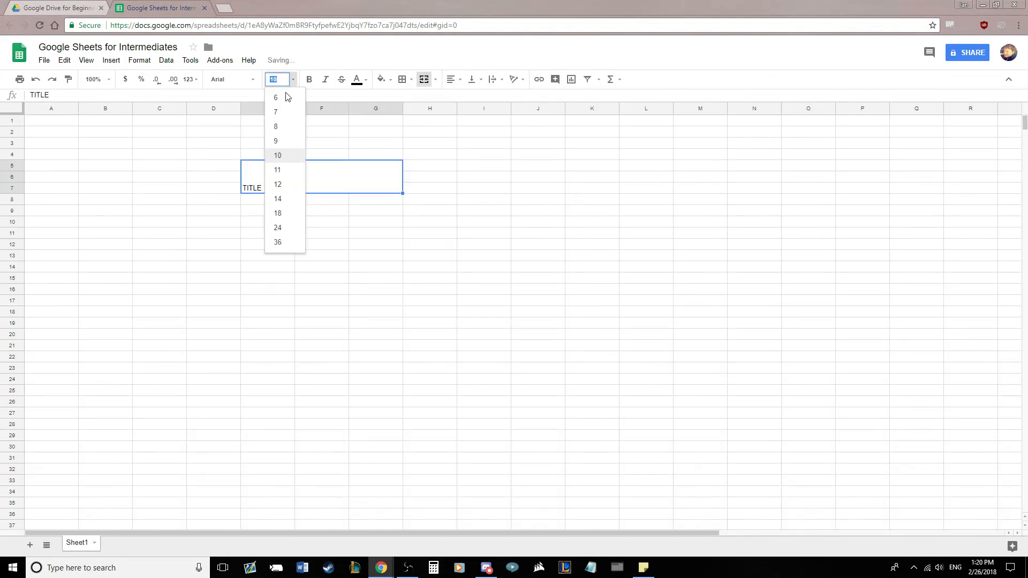
click(275, 248)
click(455, 80)
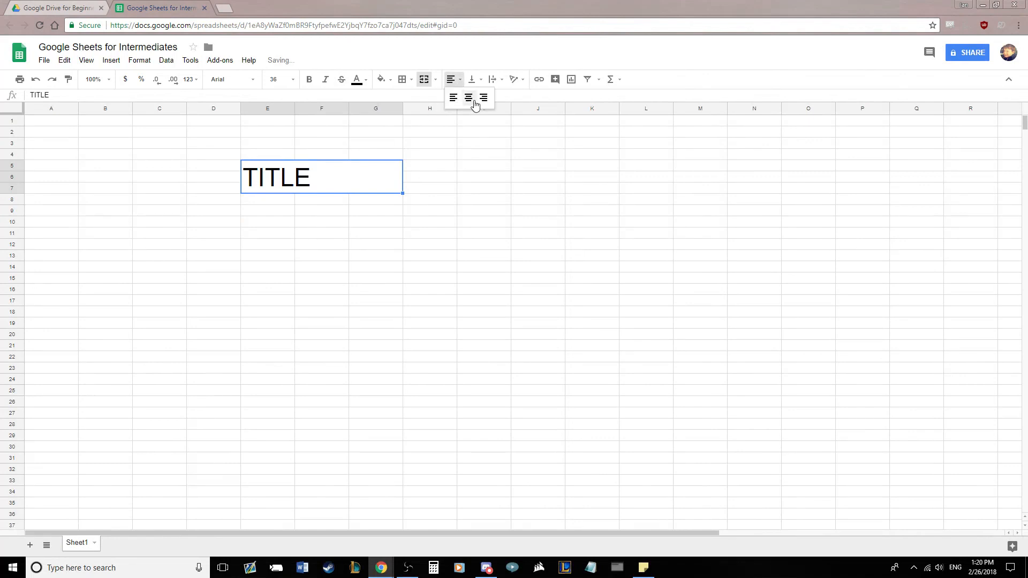
click(469, 97)
click(484, 234)
click(289, 192)
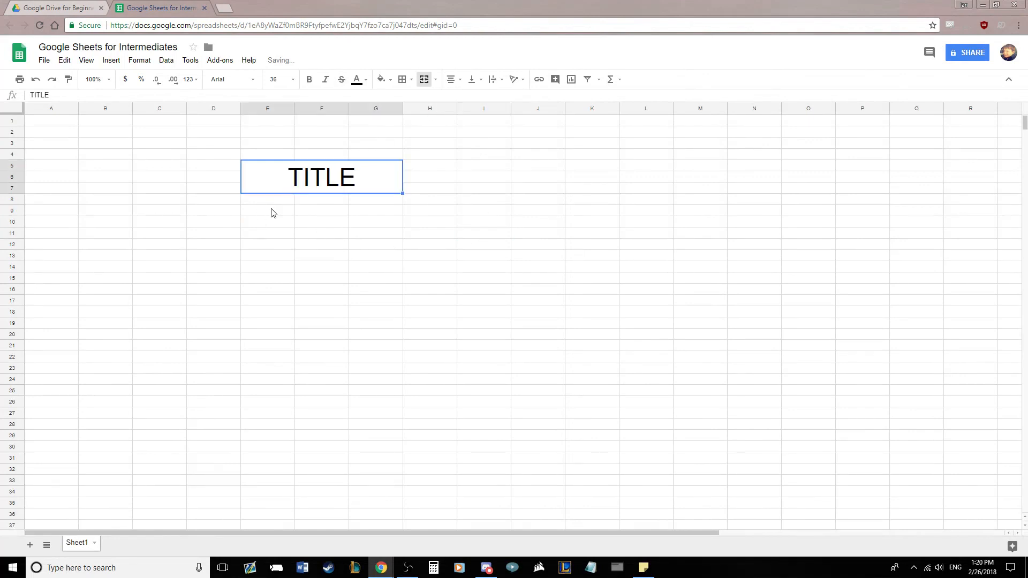
- Merge cells E8 to G8 directly below the title into one cell
click(271, 212)
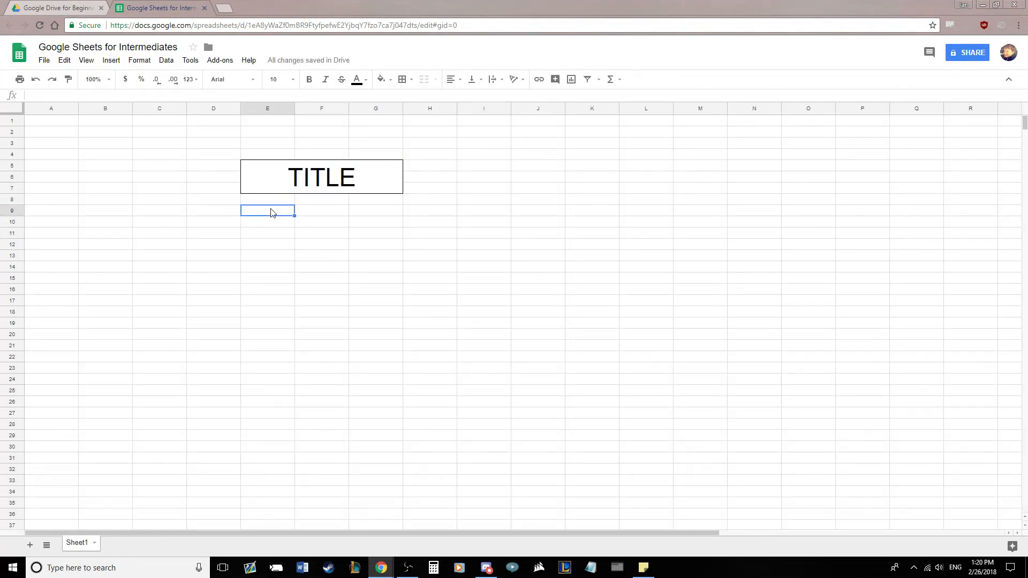
drag(270, 202, 326, 316)
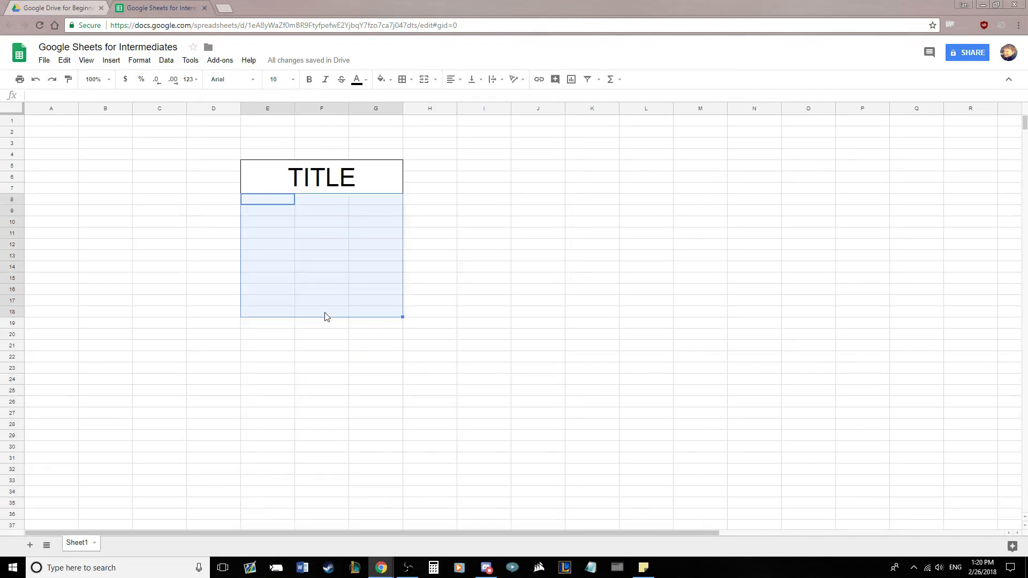
click(327, 316)
drag(263, 202, 391, 207)
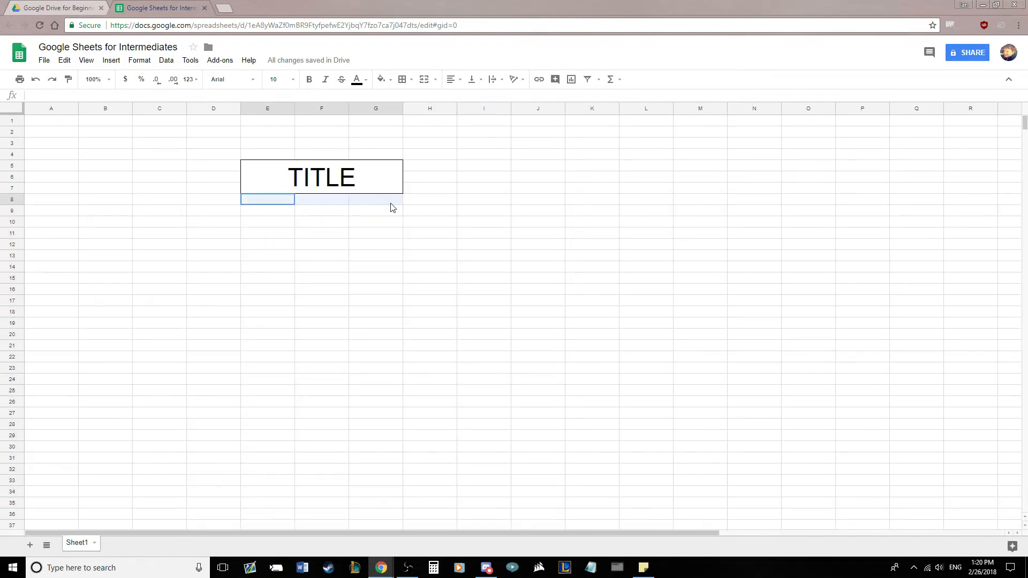
click(402, 79)
click(424, 80)
click(313, 241)
- Merge columns E to G separately in each of rows 9, 10, 11 and 12
drag(271, 203, 378, 209)
drag(380, 211, 285, 209)
click(421, 83)
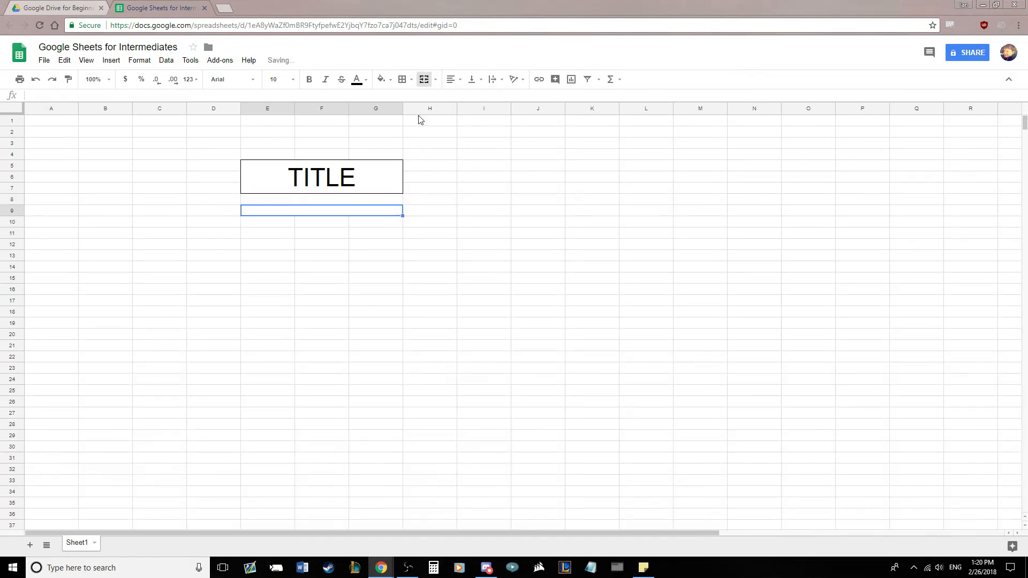
drag(373, 222, 282, 222)
click(425, 79)
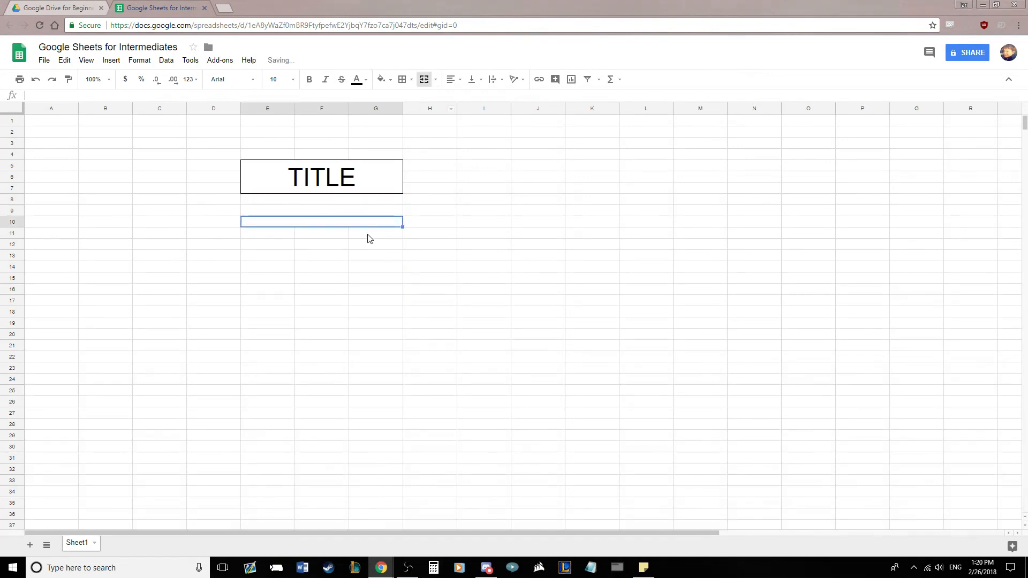
drag(370, 236, 278, 233)
click(422, 79)
drag(372, 244, 281, 246)
click(424, 80)
- Apply an outer border around the block of merged rows 8 to 12 below the title
drag(322, 201, 322, 248)
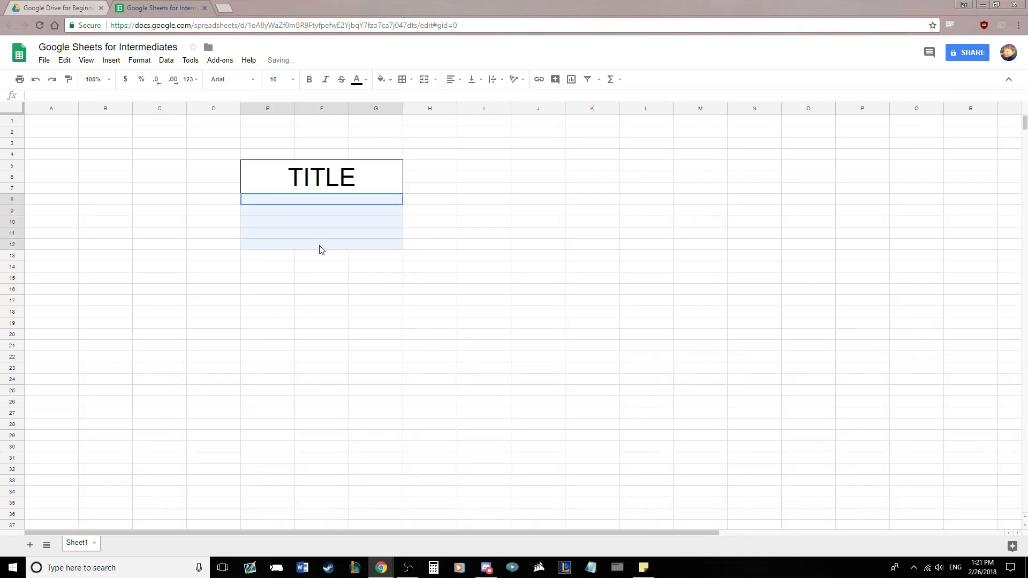
click(402, 79)
click(477, 102)
click(465, 245)
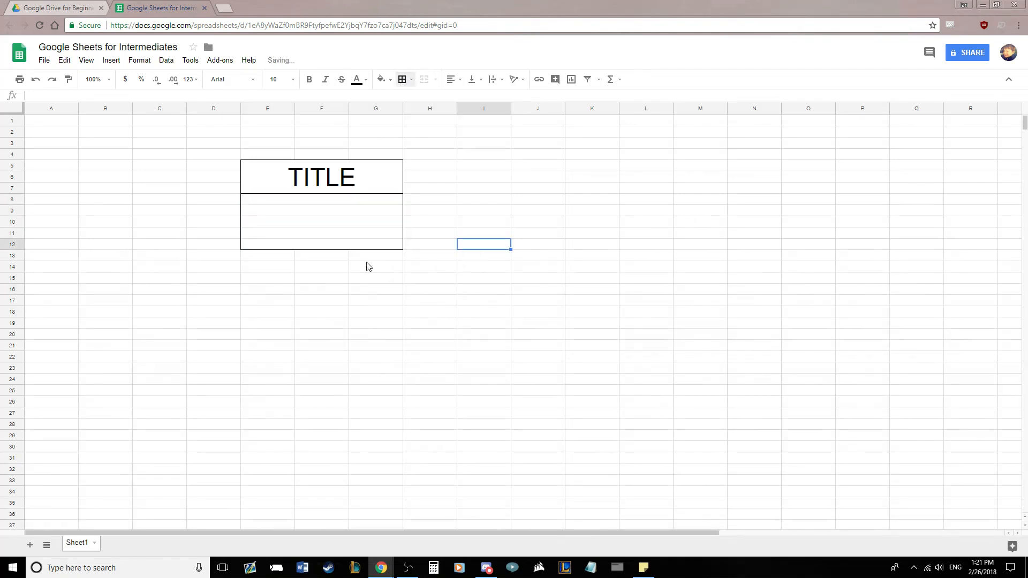
- Enter the letters I, T, A, C and E one per row in merged rows 8 to 12
click(286, 201)
text(I)
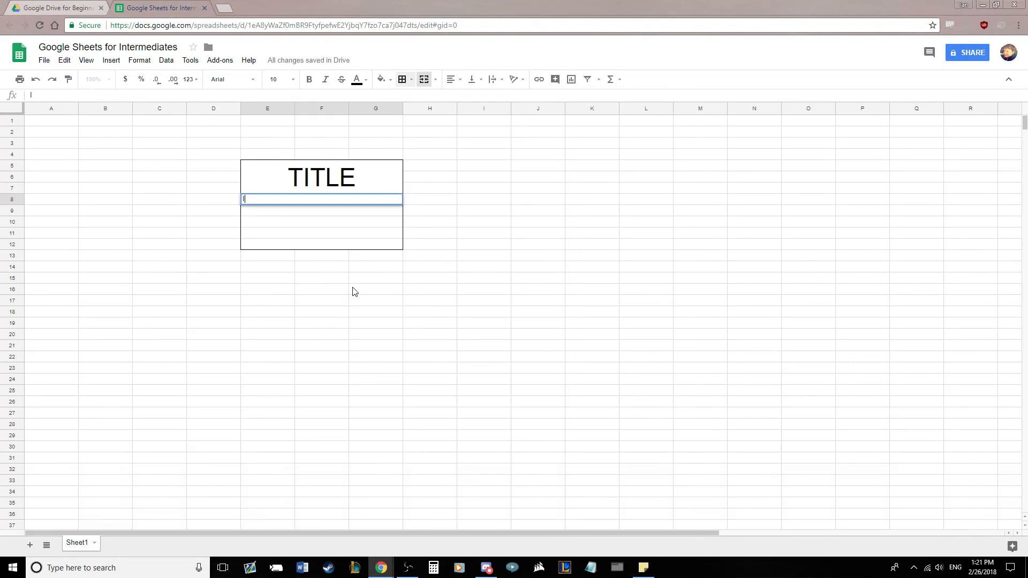
key(Return)
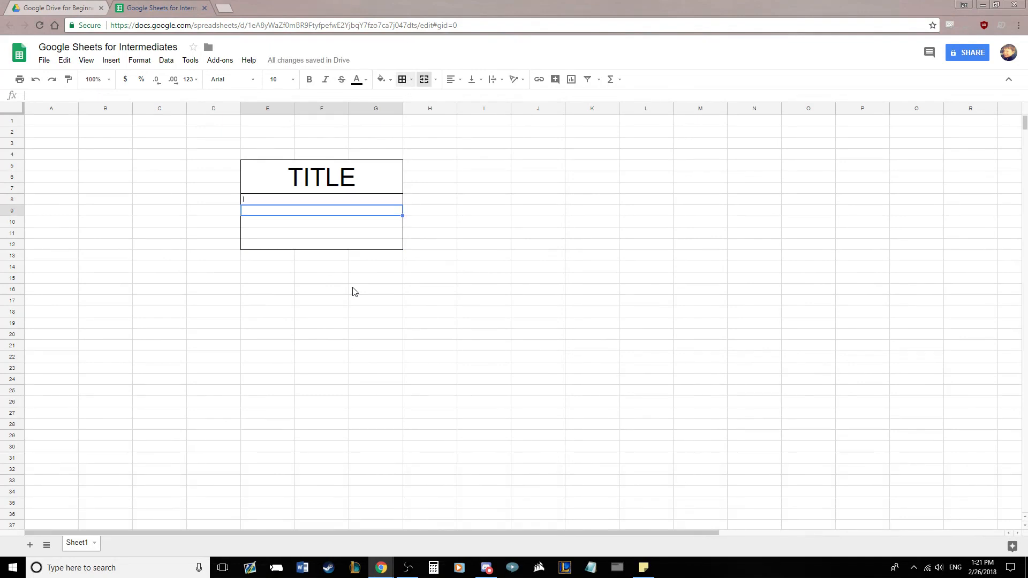
text(T)
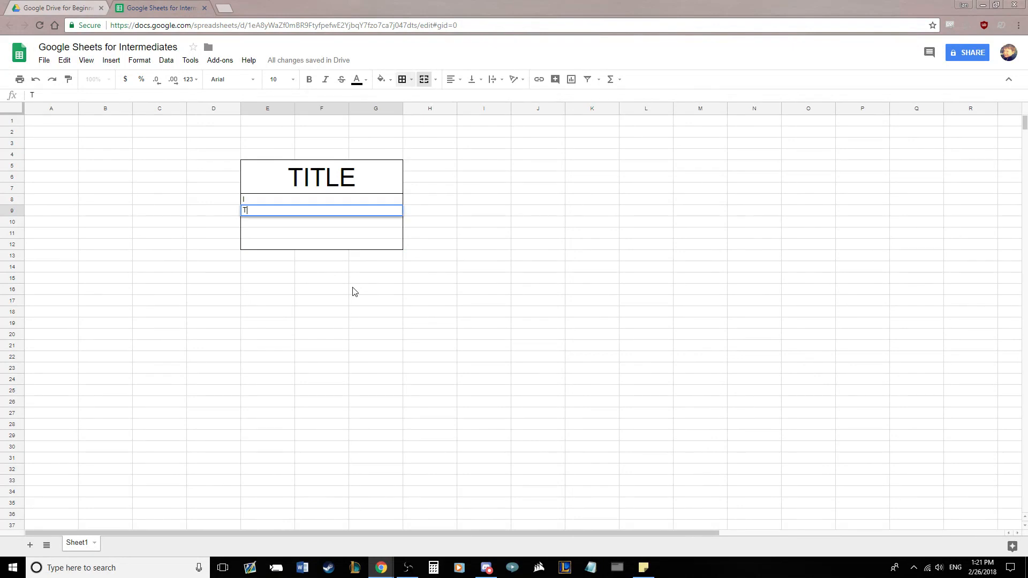
key(Return)
text(A)
key(Return)
text(C)
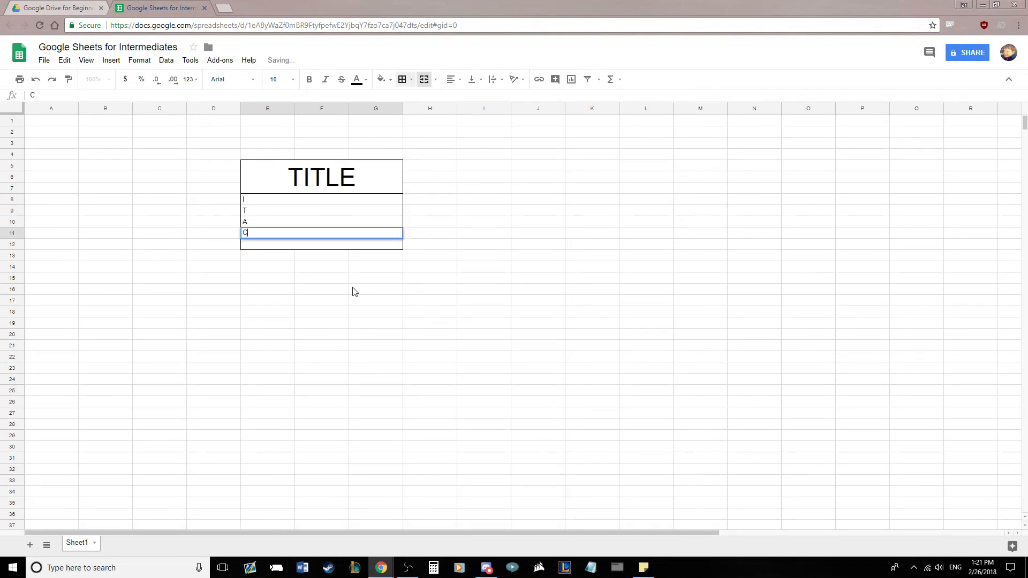
key(Return)
text(E)
key(Return)
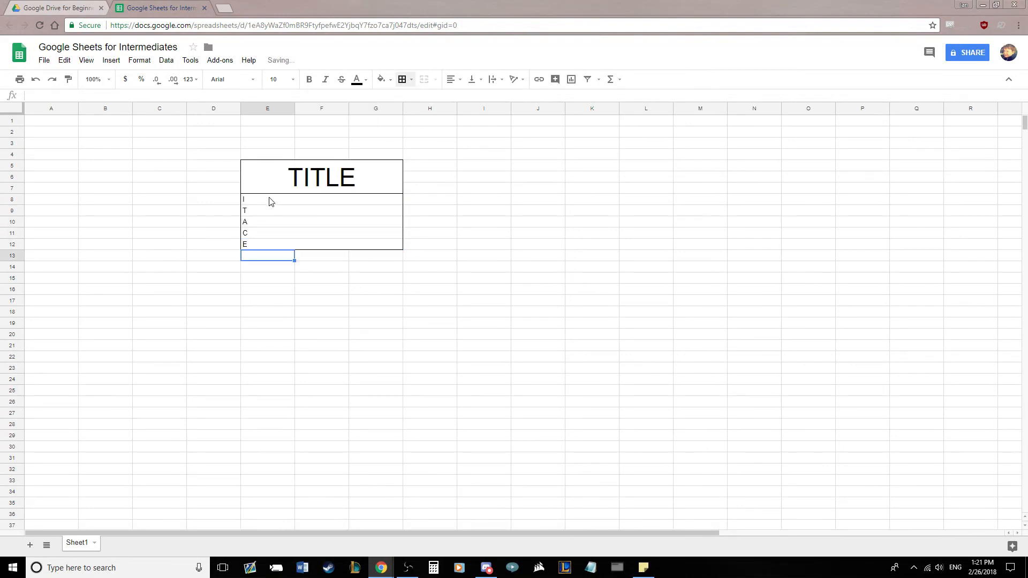
drag(268, 205, 271, 246)
click(470, 246)
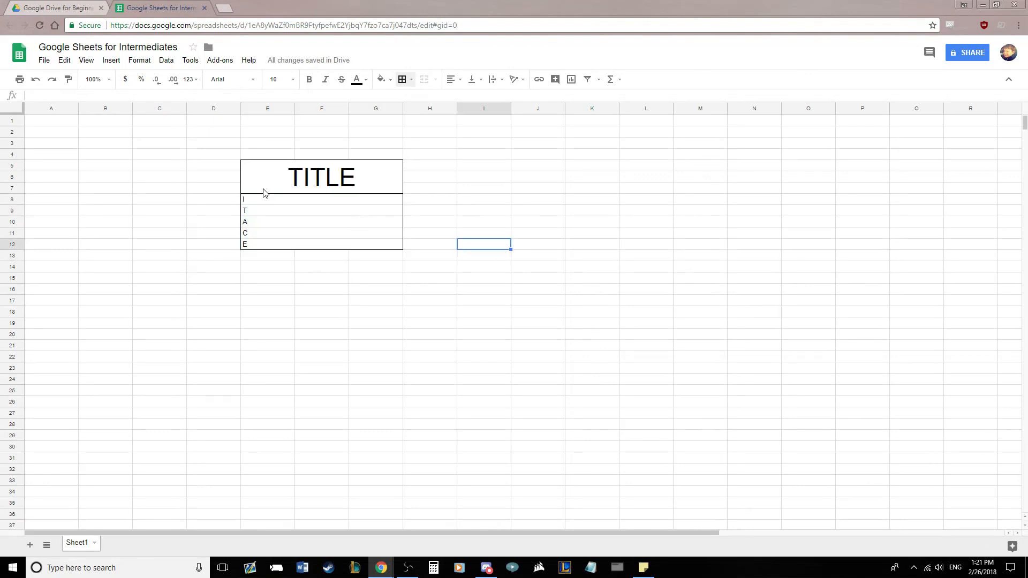
click(303, 182)
click(273, 203)
click(272, 245)
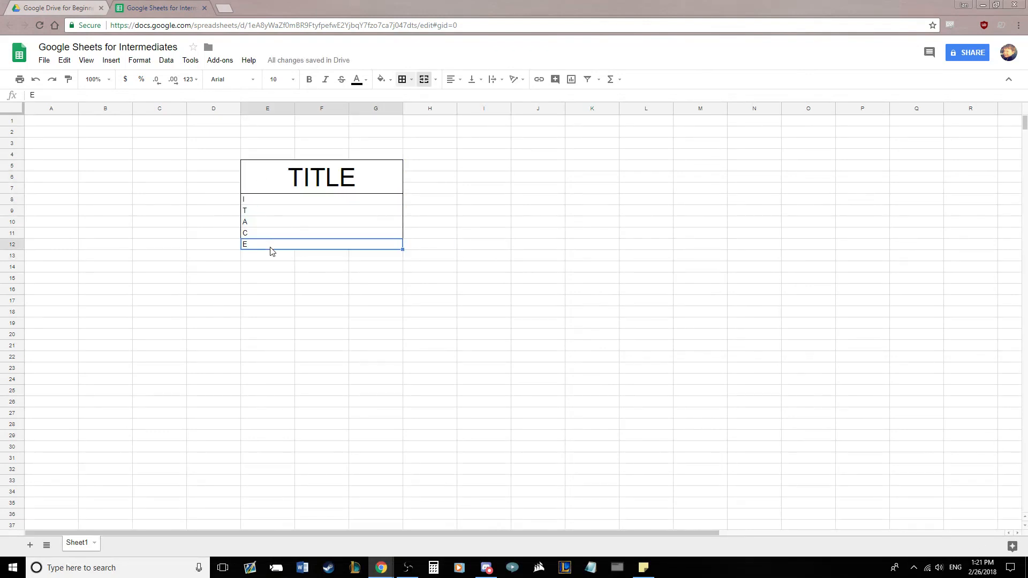
click(289, 278)
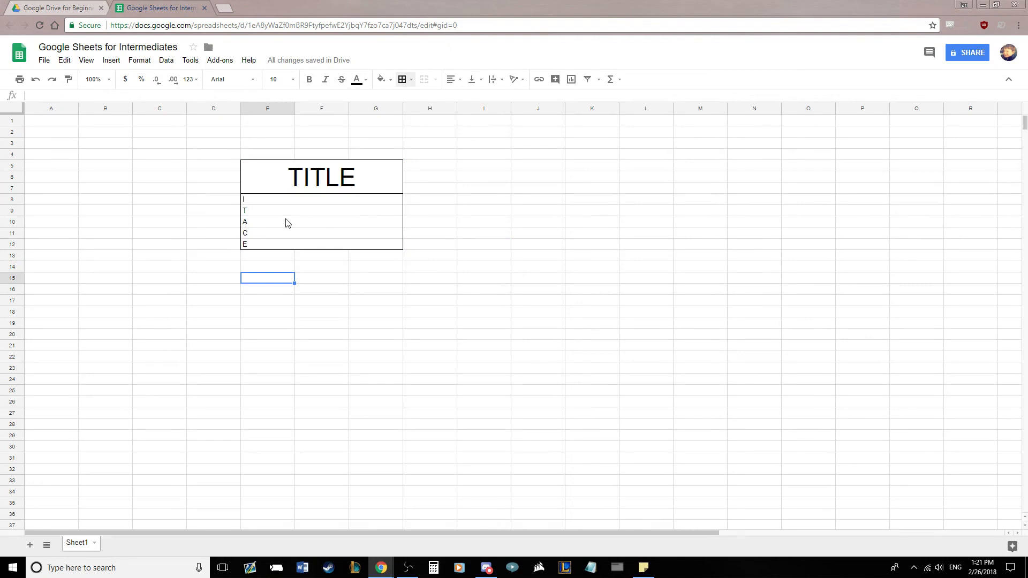
- Add a bottom border to each merged letter row, one at a time from row 8 to row 12
click(303, 206)
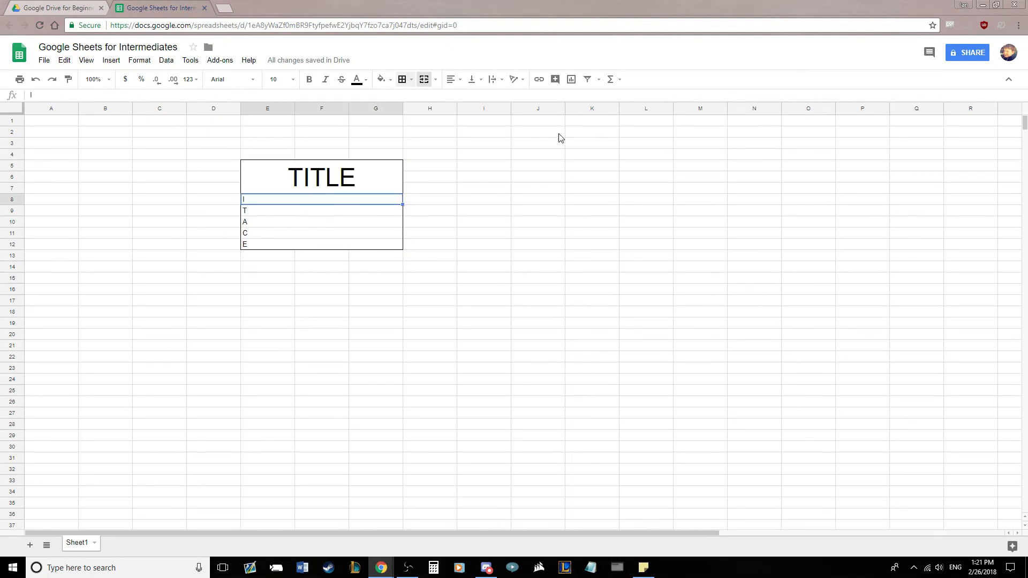
click(404, 80)
click(459, 119)
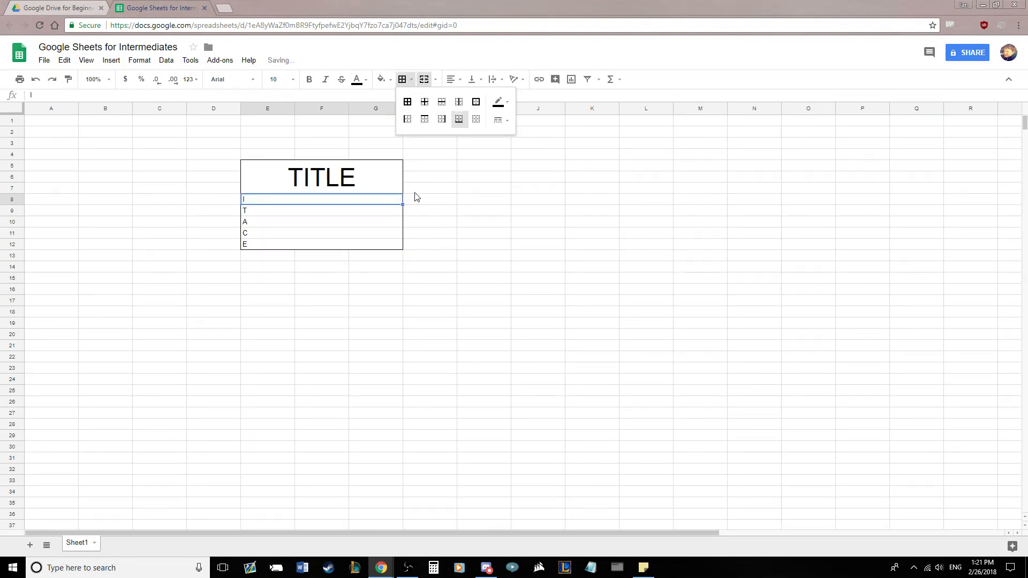
click(404, 79)
click(369, 216)
click(404, 80)
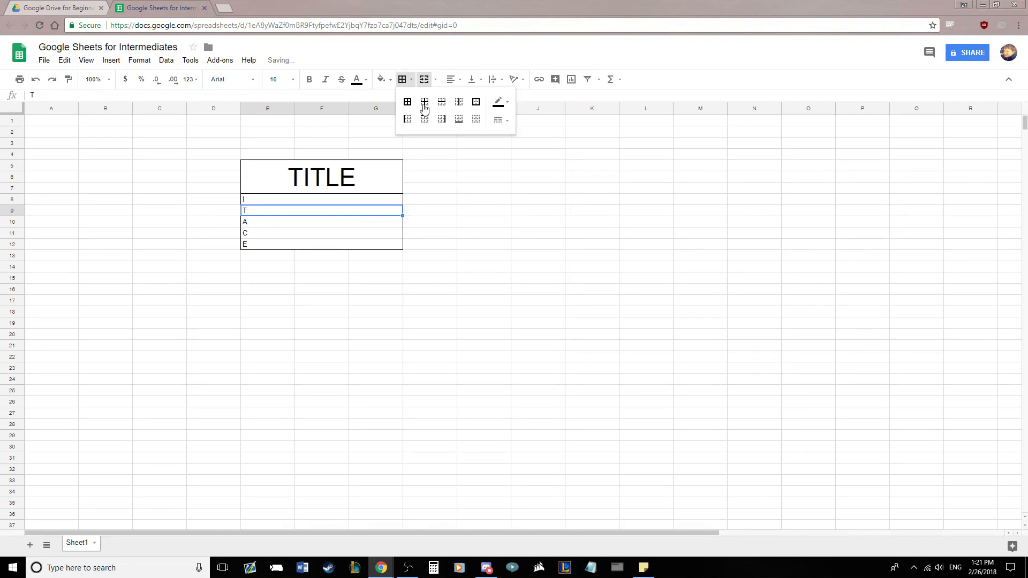
click(459, 119)
click(362, 222)
click(404, 80)
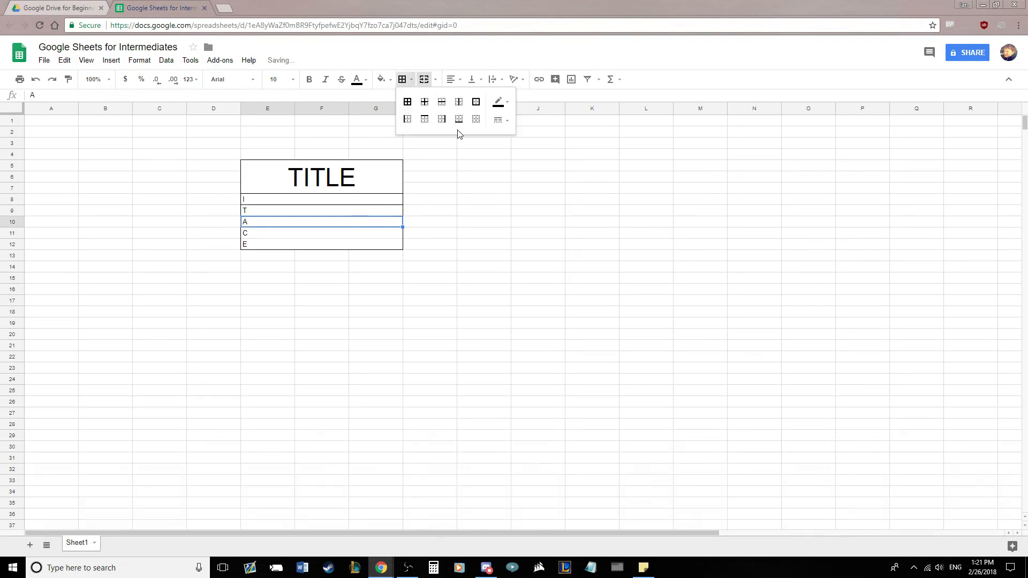
click(459, 119)
click(343, 234)
click(404, 79)
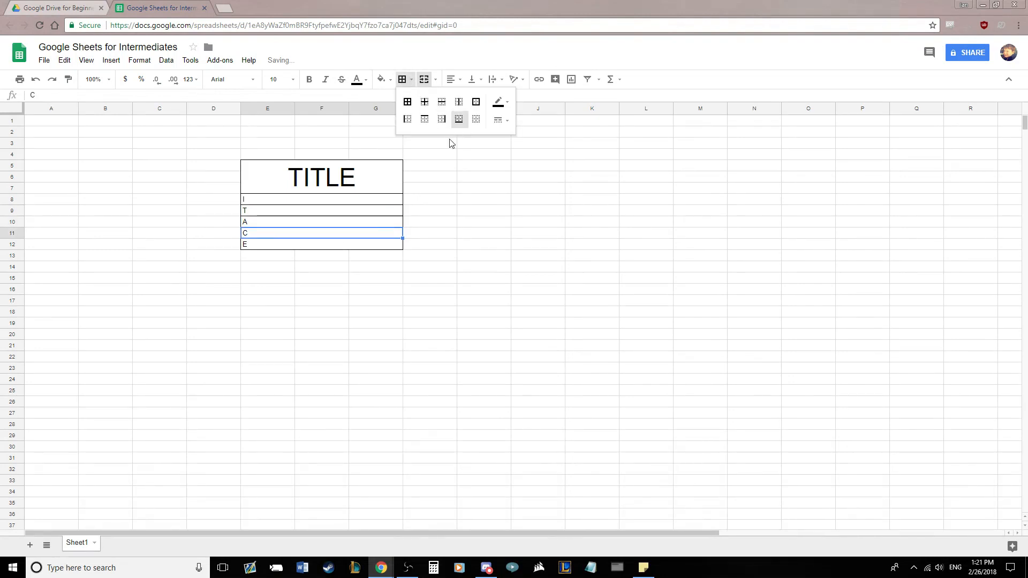
click(459, 119)
click(353, 244)
click(404, 79)
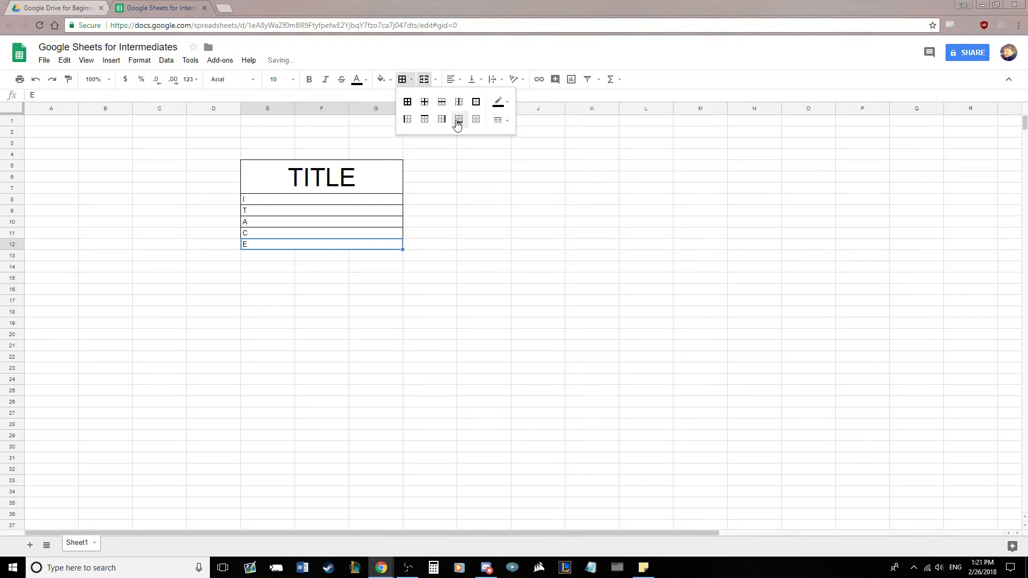
click(459, 118)
click(469, 236)
click(424, 300)
drag(324, 180, 348, 245)
click(508, 266)
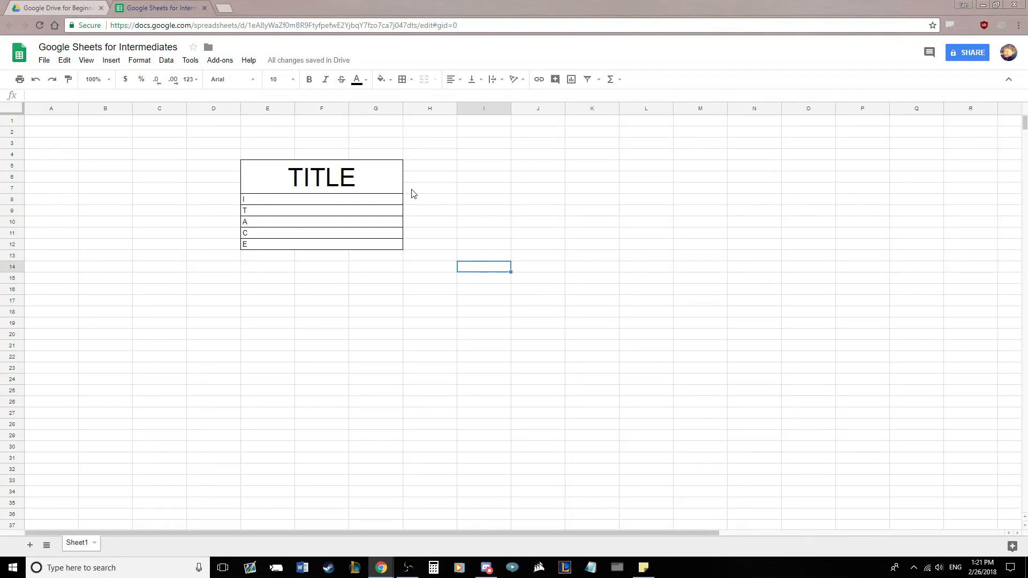
drag(354, 192, 358, 252)
click(503, 202)
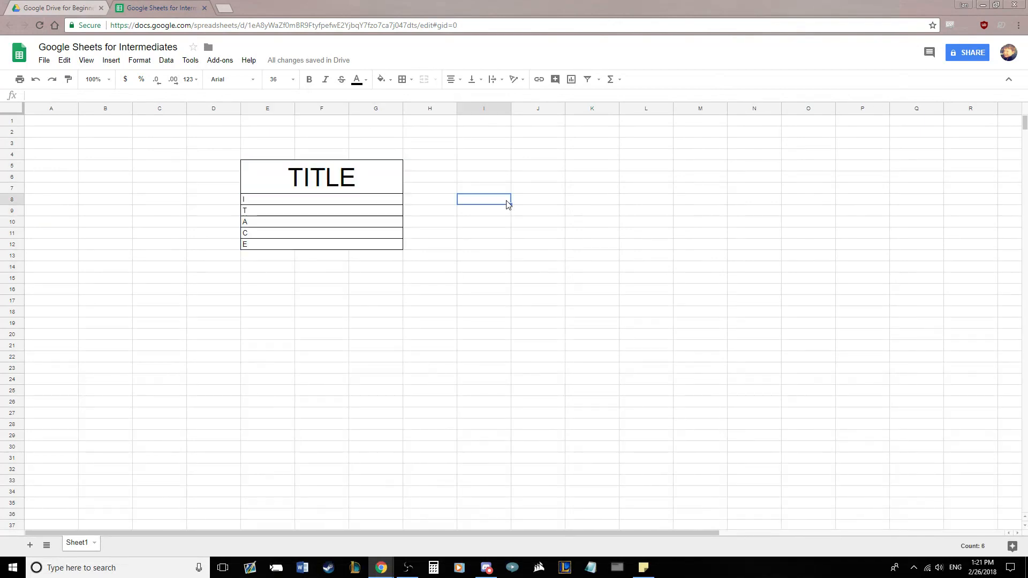
- Apply an outer border to the single cell I6 beside the table
click(499, 179)
click(403, 79)
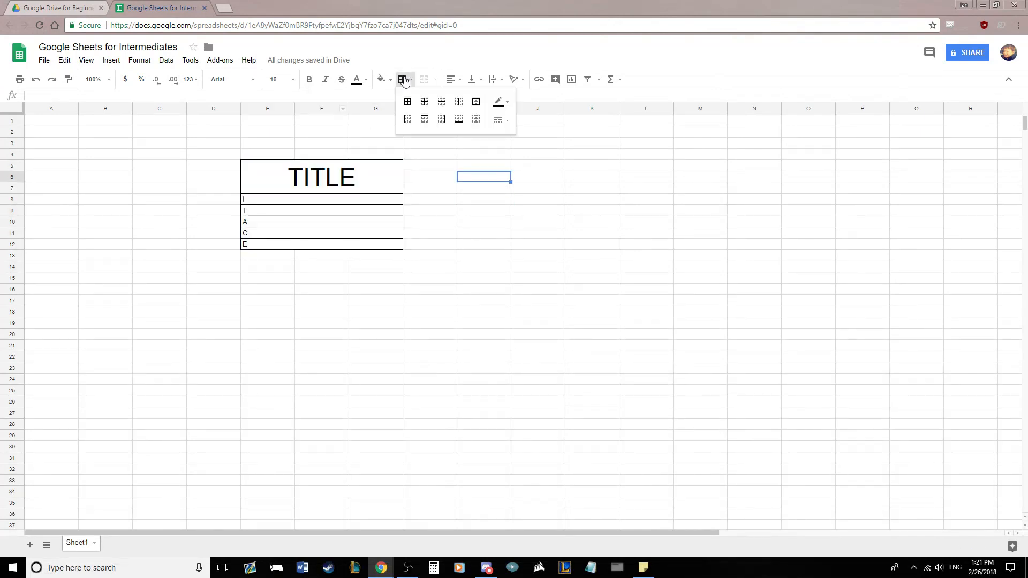
click(476, 101)
click(572, 263)
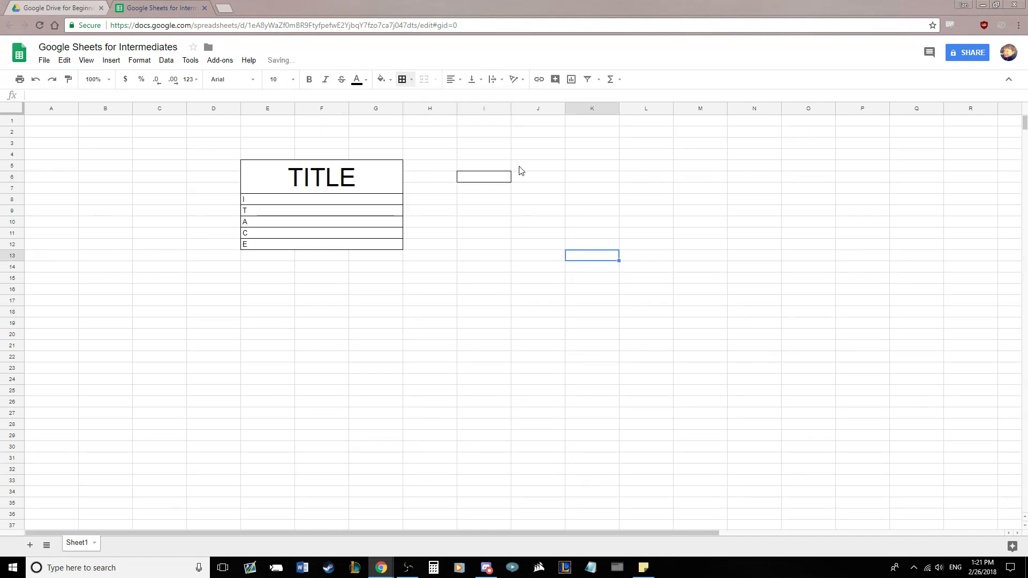
click(502, 182)
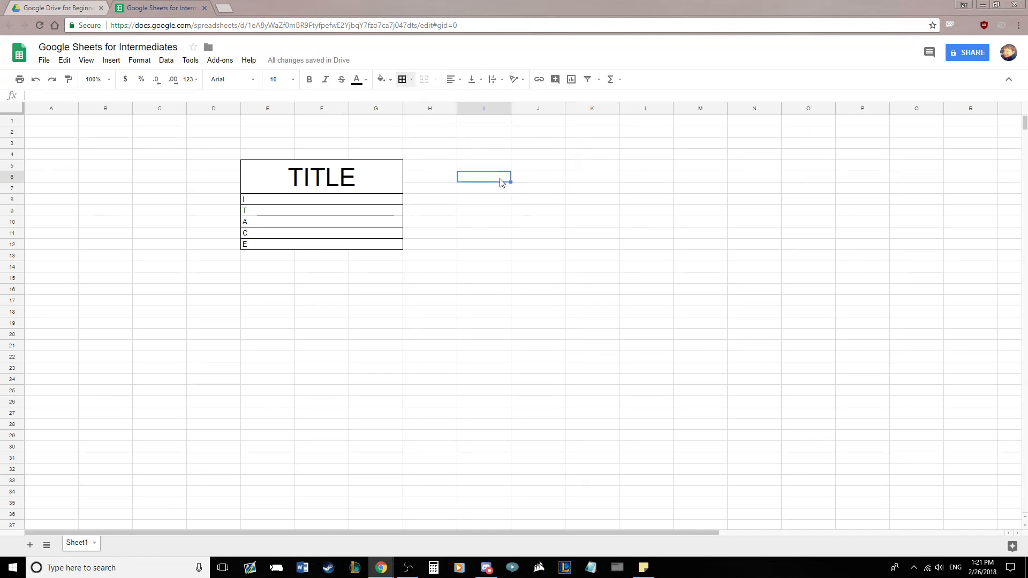
click(528, 181)
click(535, 190)
click(498, 190)
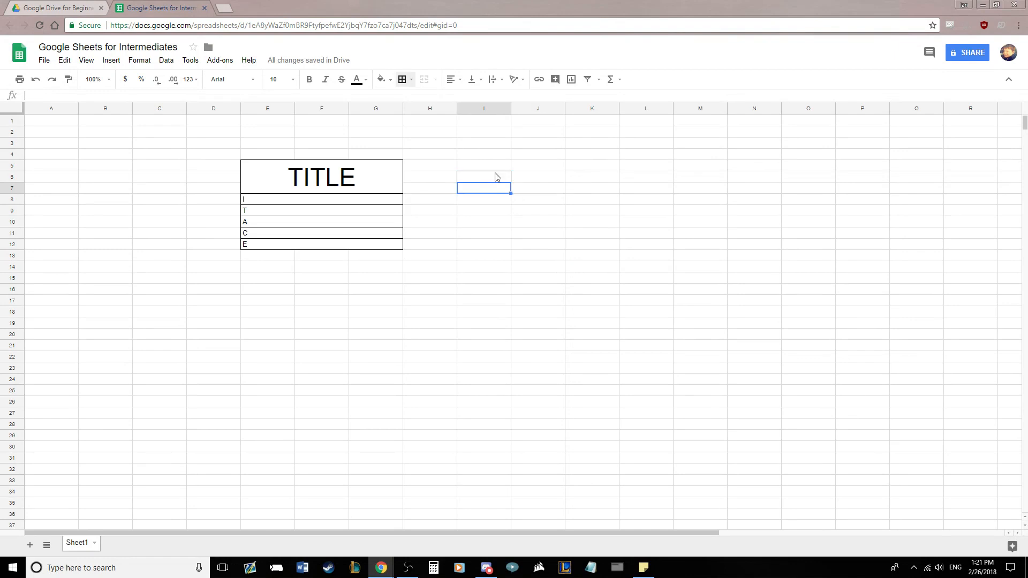
- Clear the borders from cell I6 beside the table
click(497, 179)
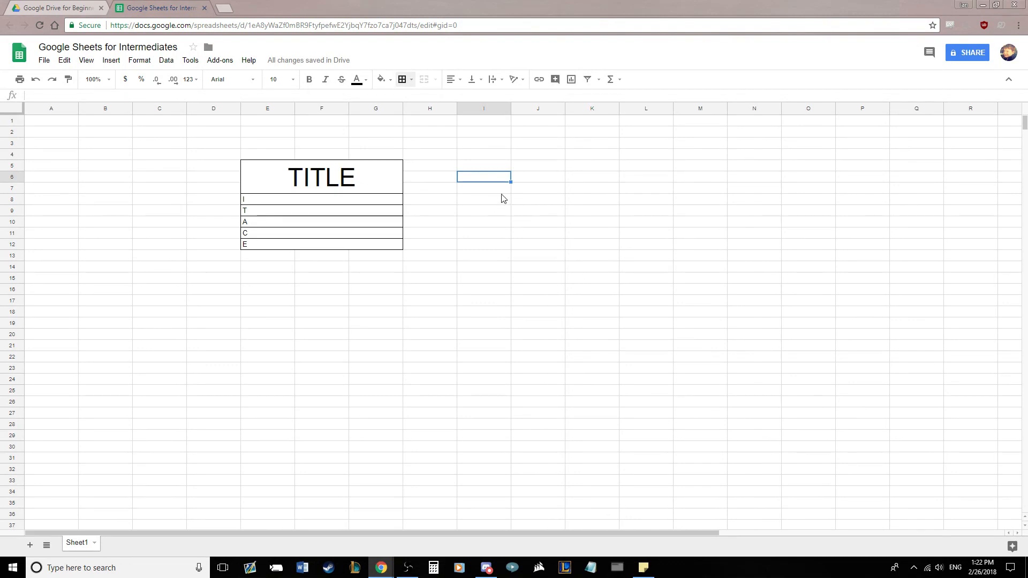
click(403, 81)
click(476, 126)
click(587, 211)
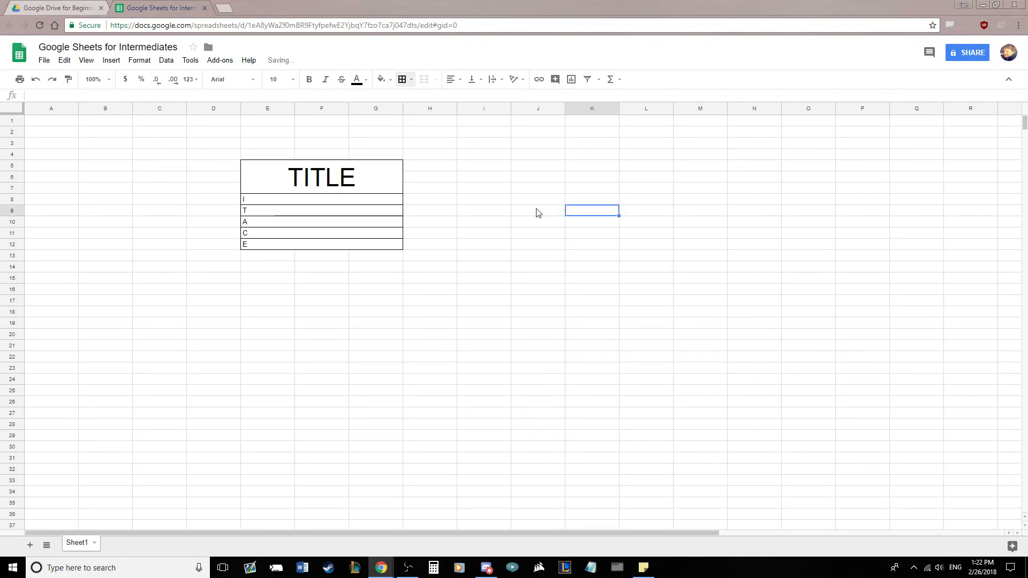
- Enter the heading Cash Budget in cell I3
click(509, 144)
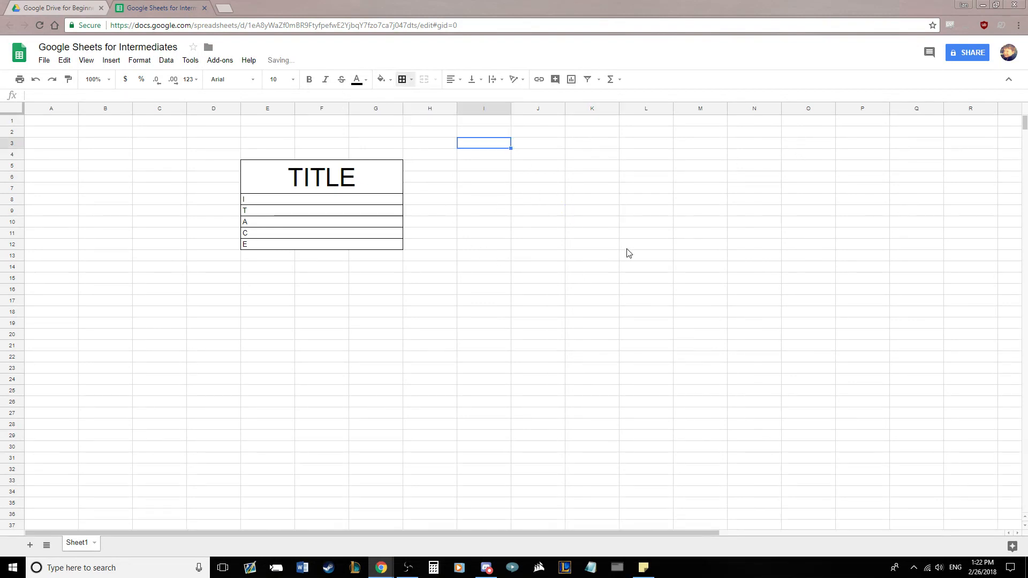
text(Cash Budget)
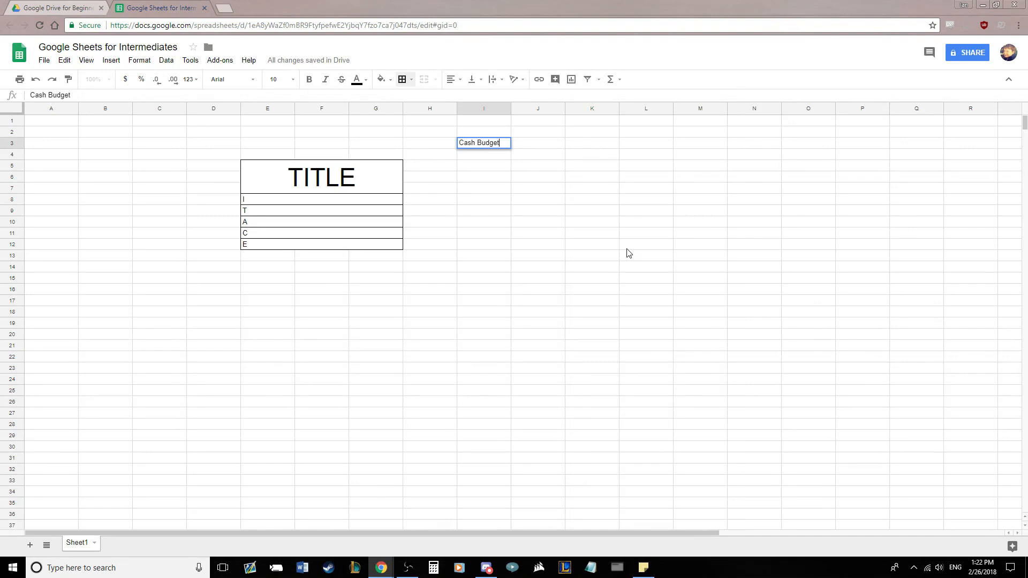
key(Return)
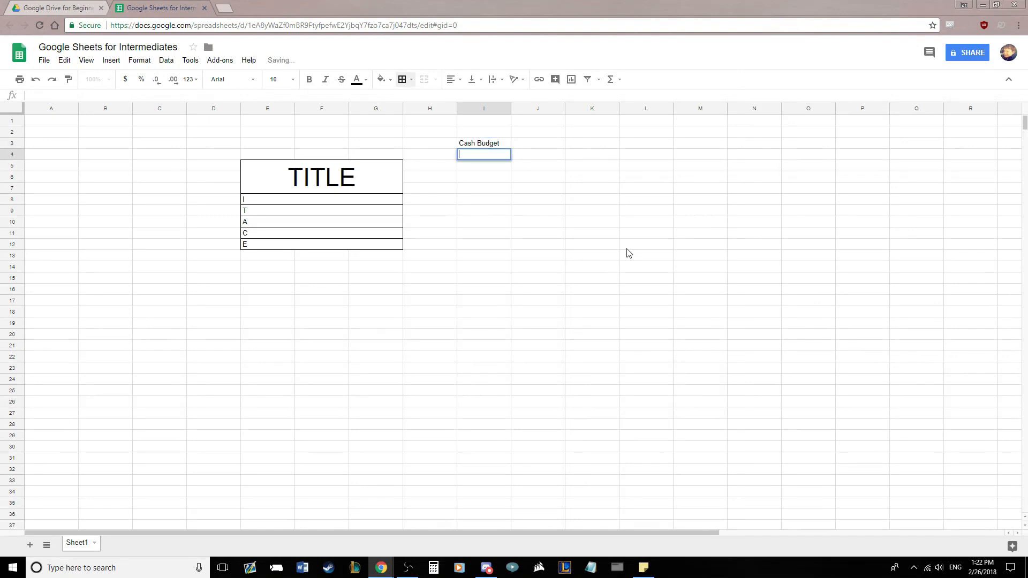
click(629, 253)
- Enter the labels Travel Expenses, Inventory and Wages in cells I6 to I8
click(488, 179)
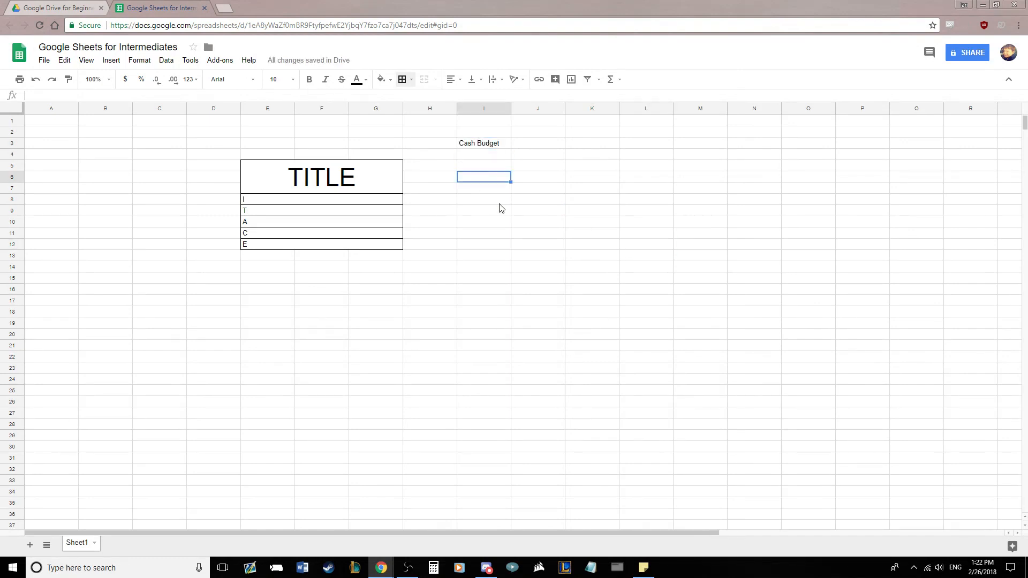
text(Travel Expenses)
key(Return)
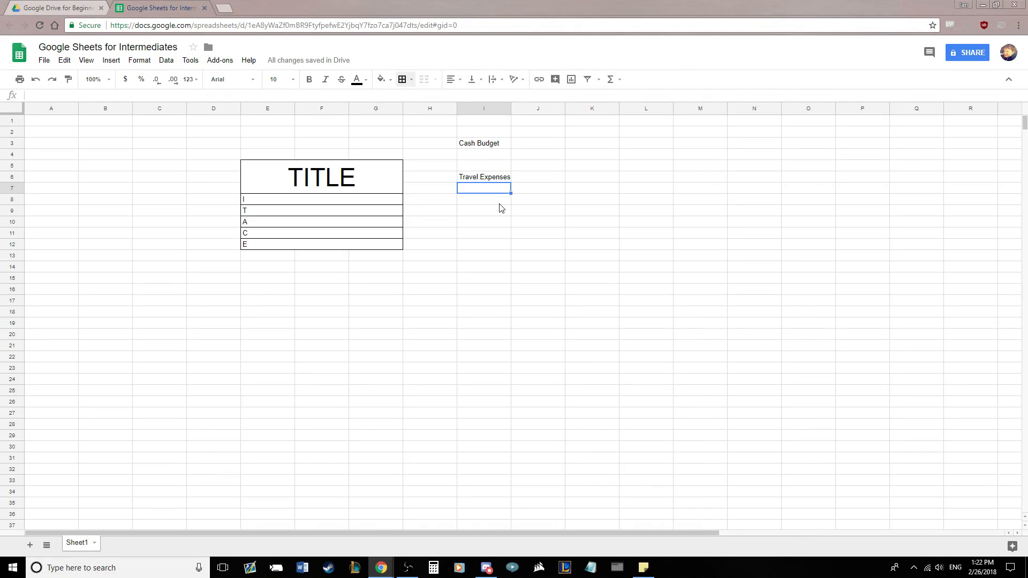
text(Inventory)
key(Return)
text(Wages)
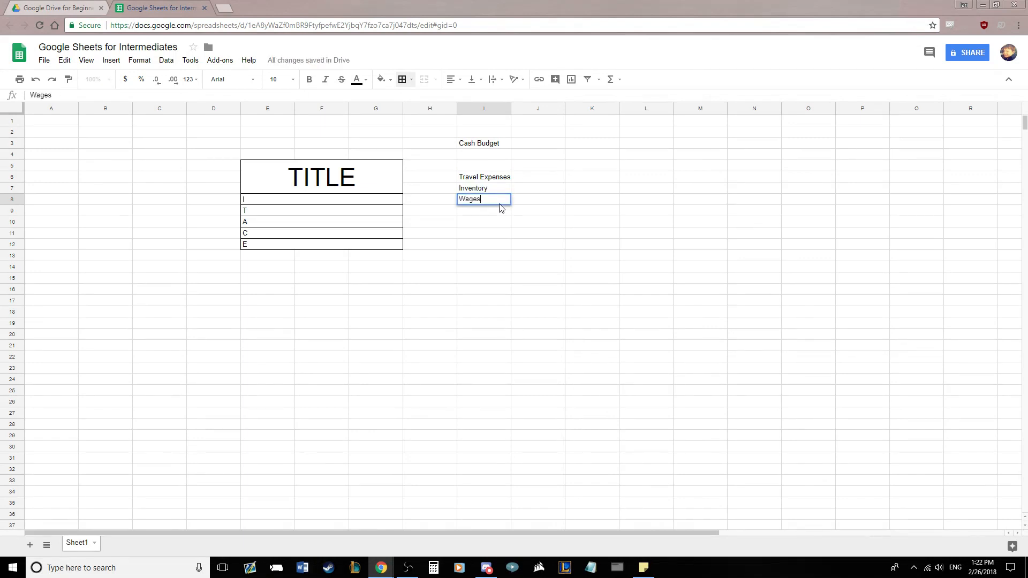
key(Return)
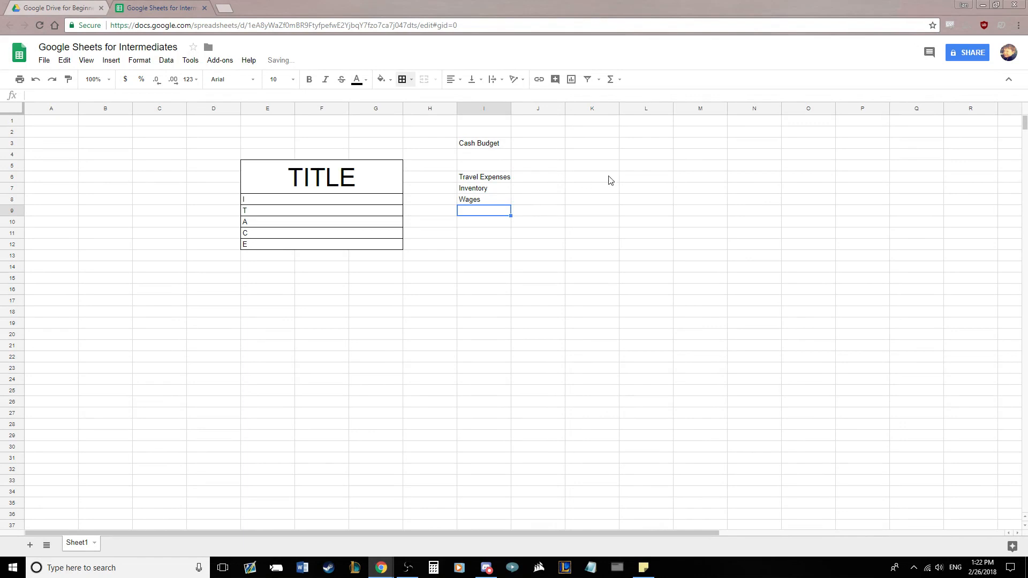
- Merge columns I and J in the expense label rows 6 to 8, keeping all three labels
click(611, 180)
click(507, 180)
shift+click(519, 182)
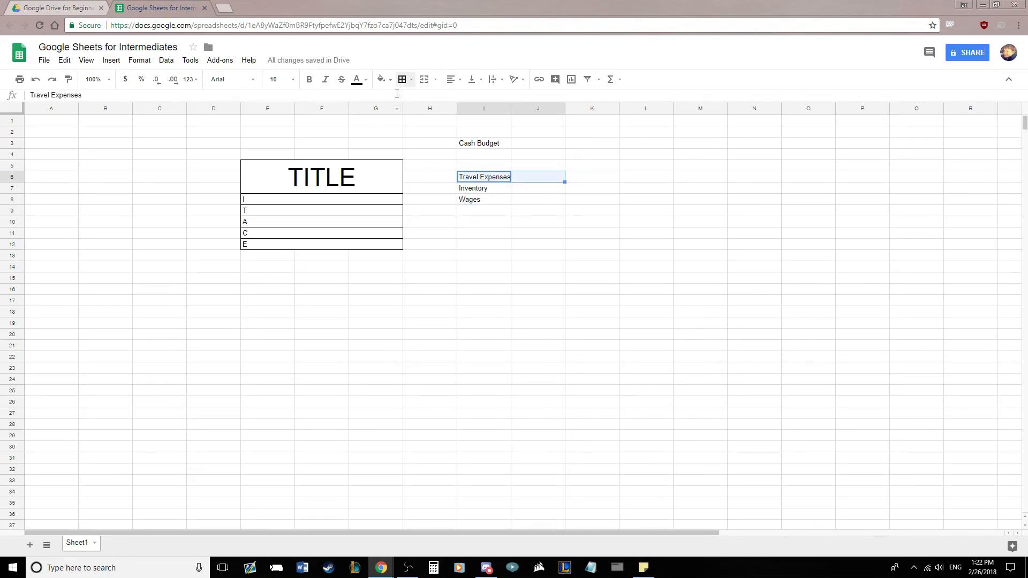
click(424, 79)
drag(500, 191, 524, 206)
click(424, 79)
click(424, 80)
click(646, 224)
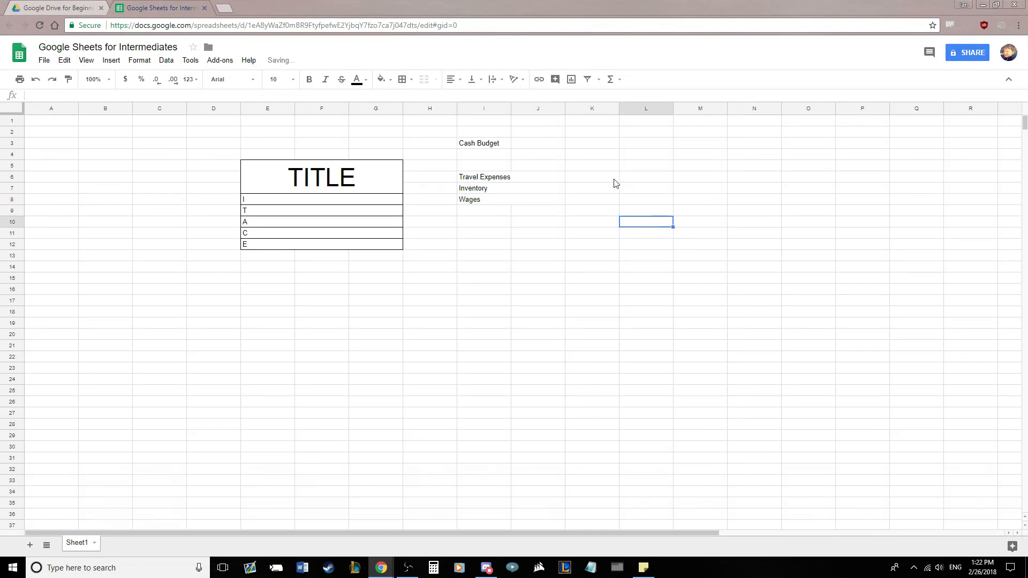
- Enter the amounts 1000, 2000 and 3000 in cells L6 to L8 beside the expense labels
click(645, 178)
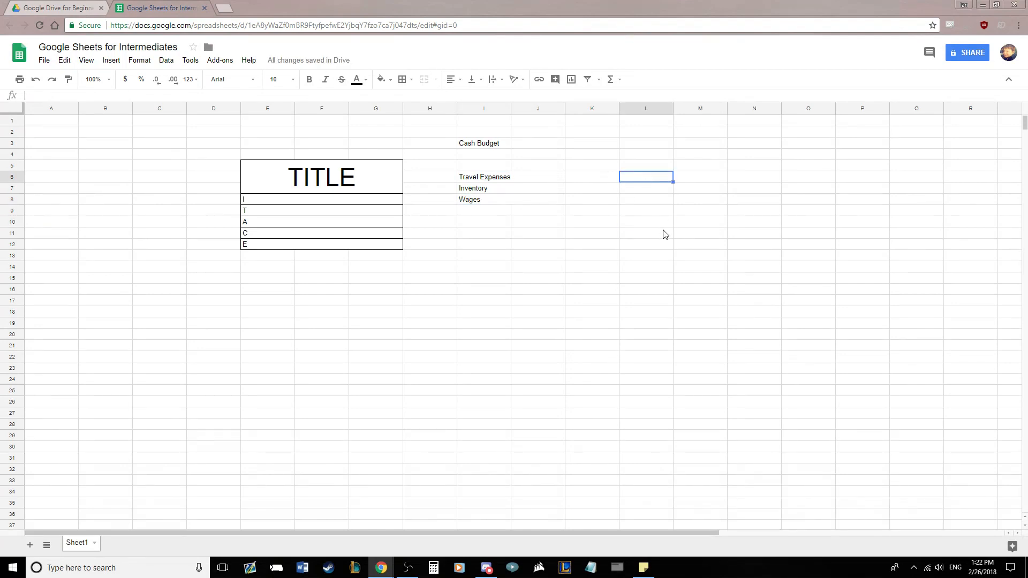
text(1000)
key(Return)
text(2)
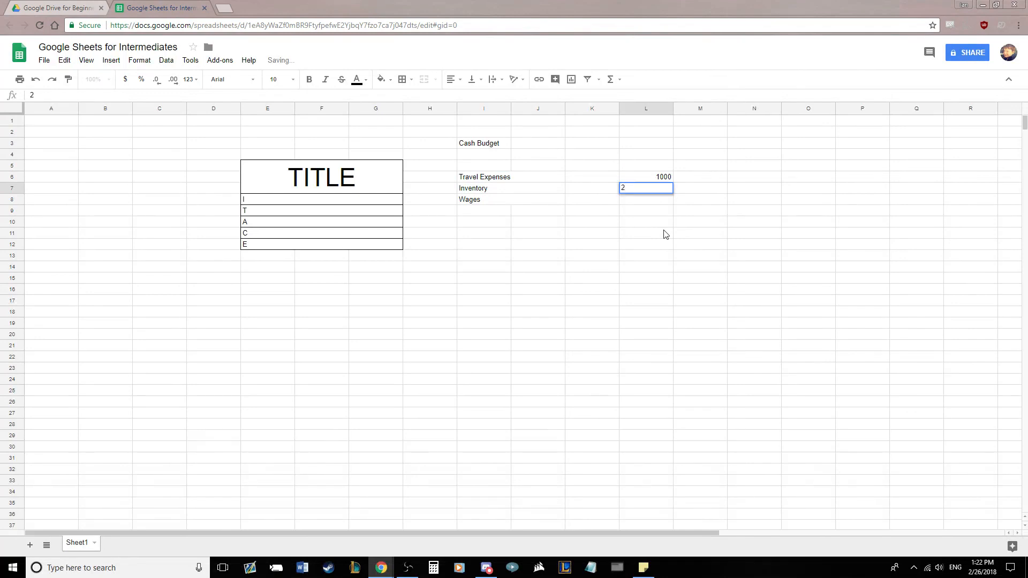
text(000)
key(Return)
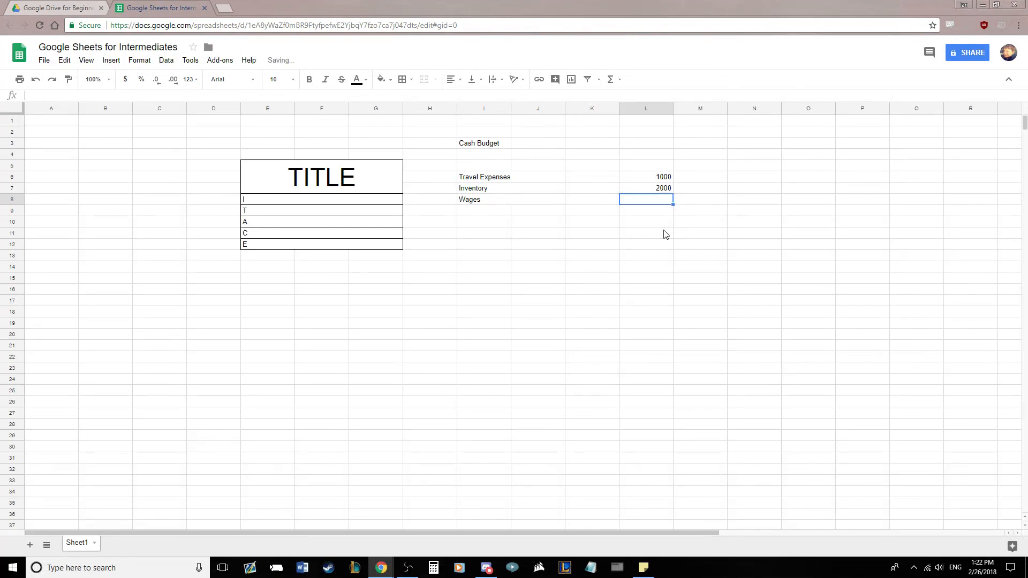
text(3000)
key(Return)
- Apply the Accounting number format to the amounts in L6 to L8
drag(645, 177, 657, 199)
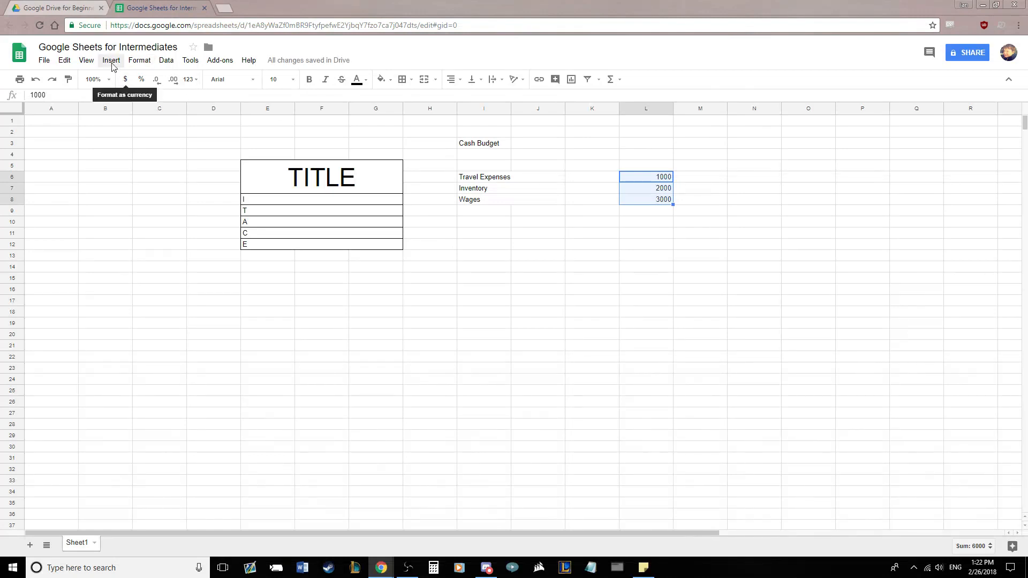
click(138, 61)
mouse_move(161, 79)
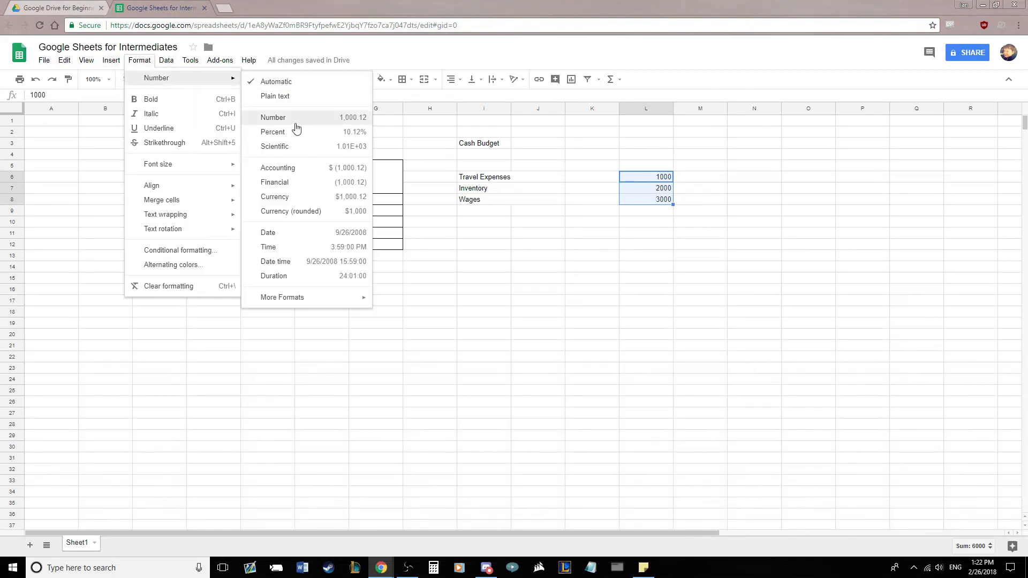
click(296, 168)
click(659, 259)
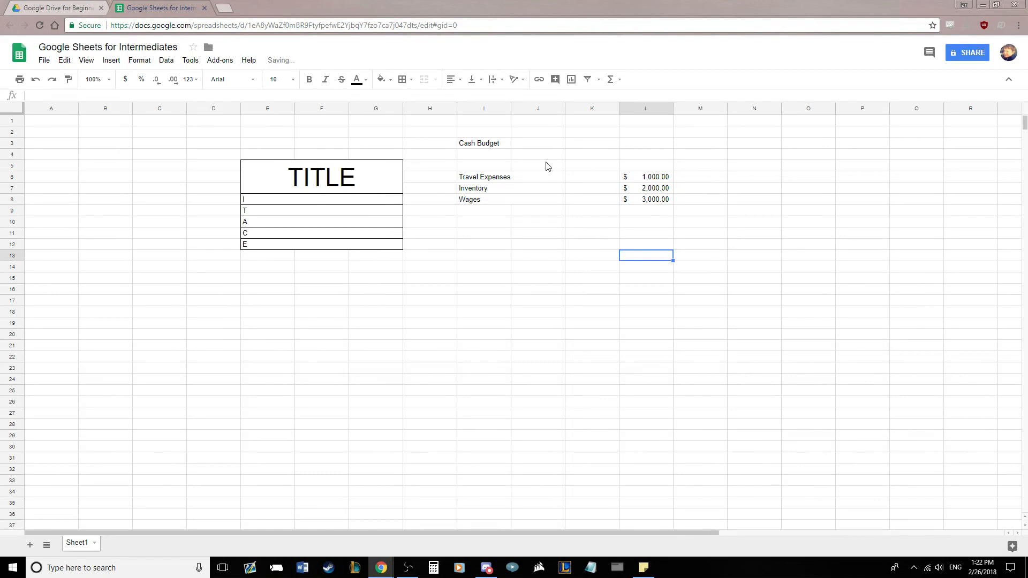
- Add a double-line bottom border to cell L8 beneath the Wages amount
click(648, 204)
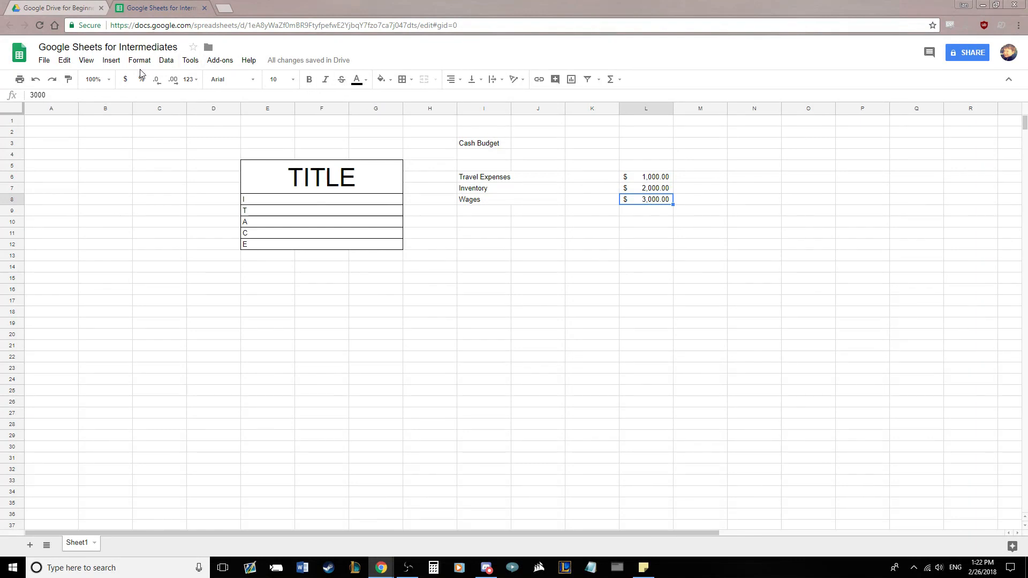
click(404, 80)
click(501, 120)
click(535, 206)
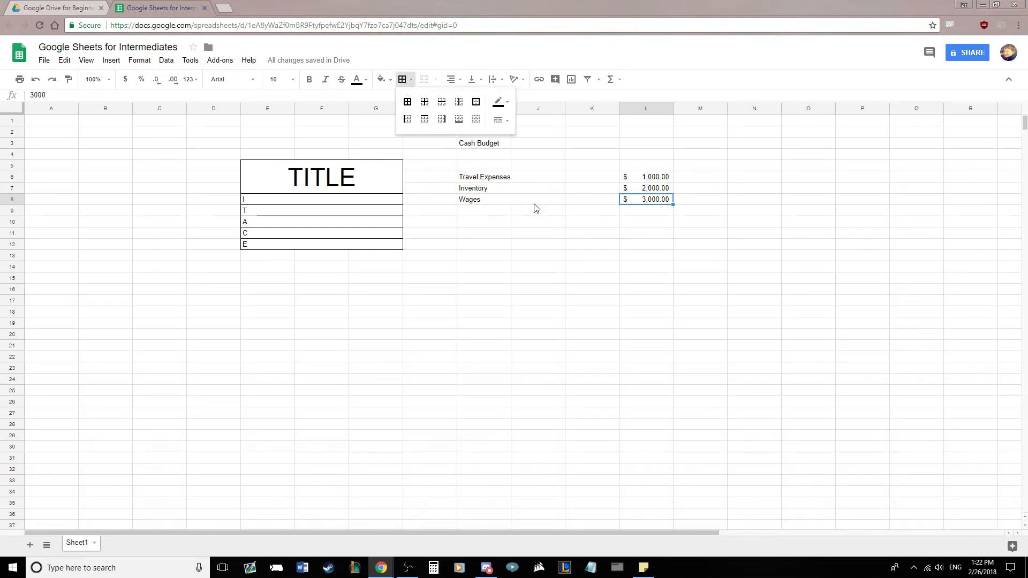
click(461, 125)
click(663, 237)
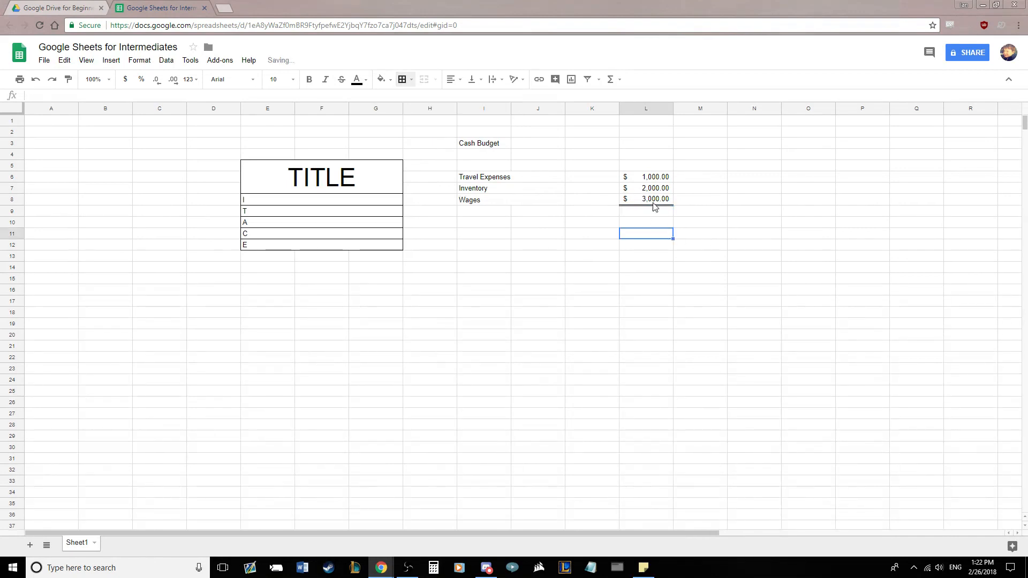
click(654, 203)
click(666, 223)
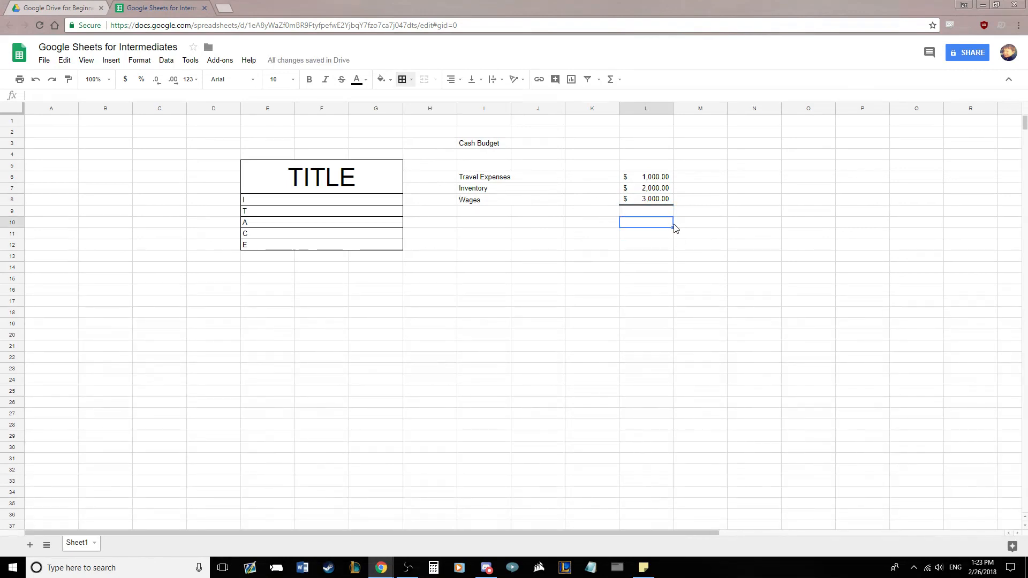
- Total the amounts L6 to L8 in cell L9 with the SUM function
click(644, 212)
click(659, 248)
click(638, 212)
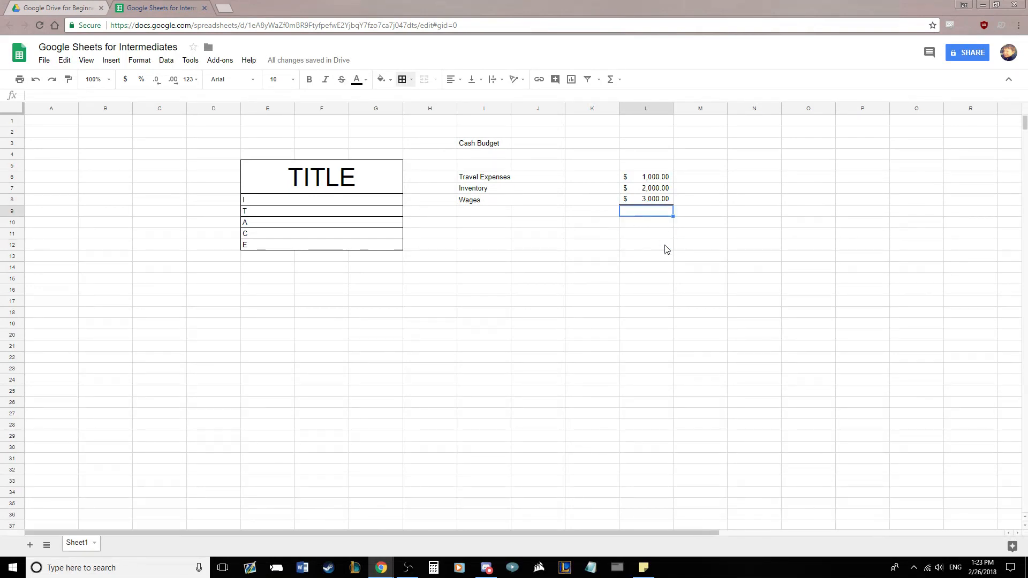
text(=SUM)
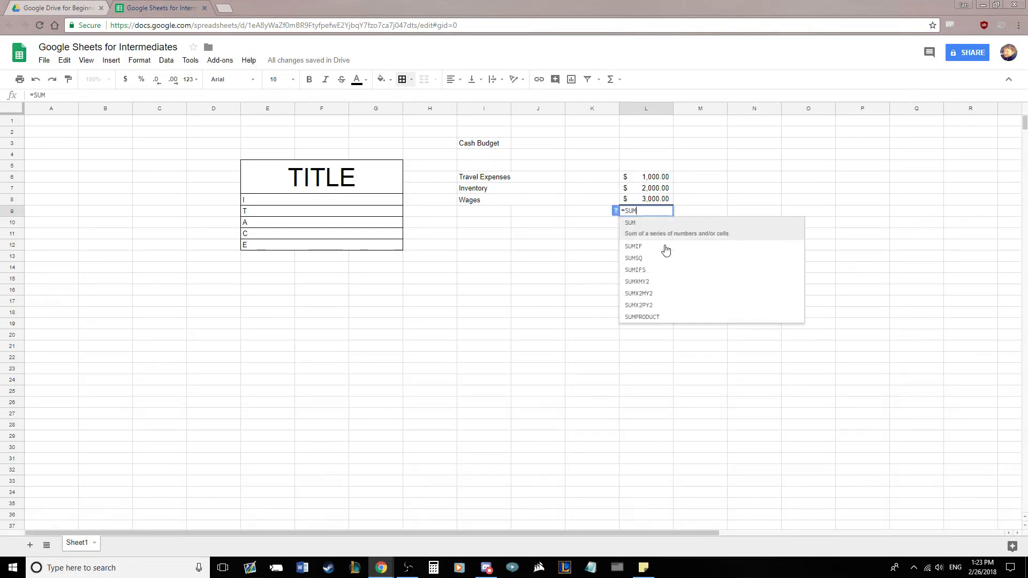
text(()
drag(638, 174, 650, 202)
key(Return)
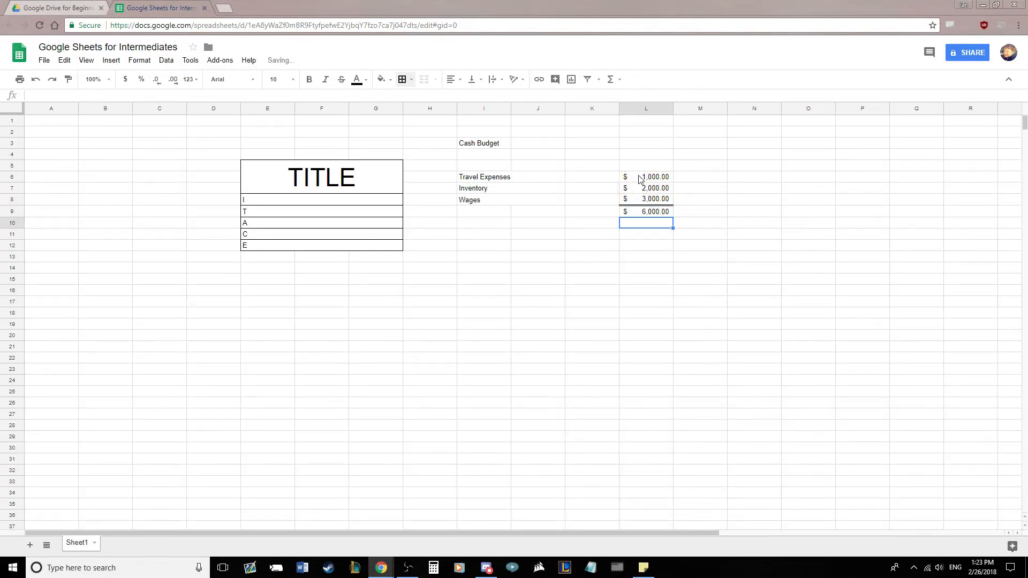
click(648, 217)
click(691, 243)
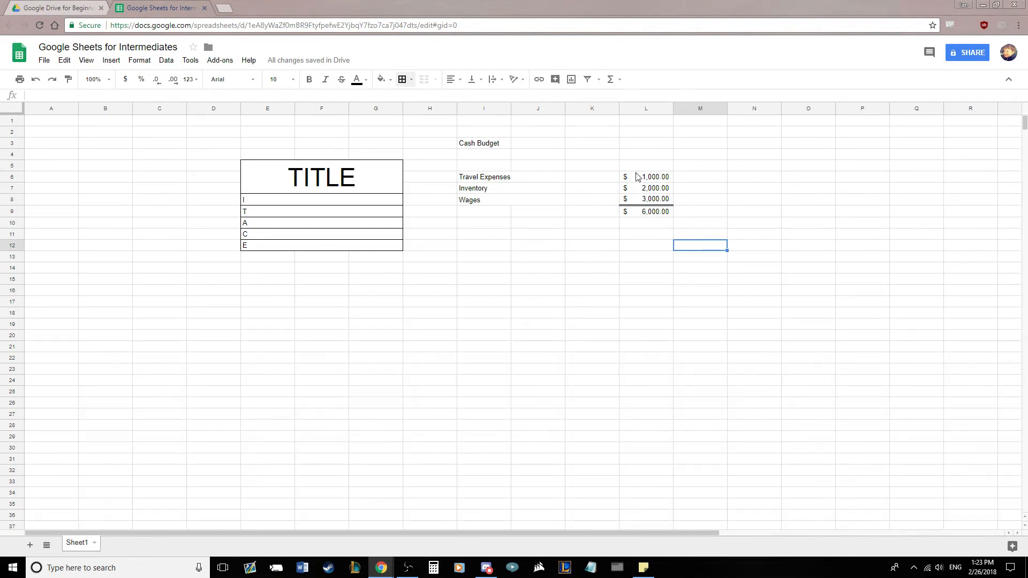
click(648, 214)
click(686, 234)
- Add a top border in a thicker solid line style to cell I9 below Wages
click(479, 213)
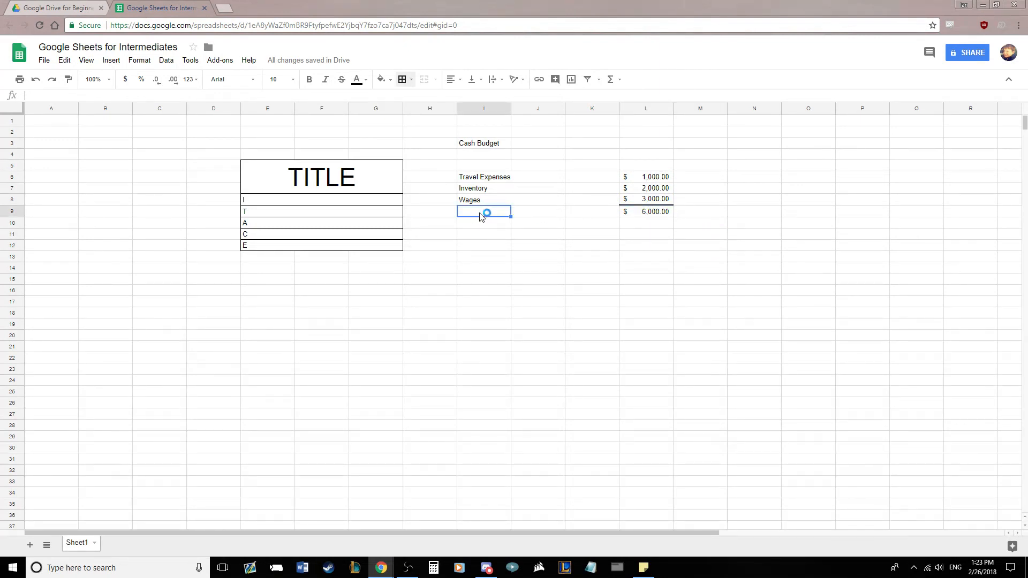
click(413, 81)
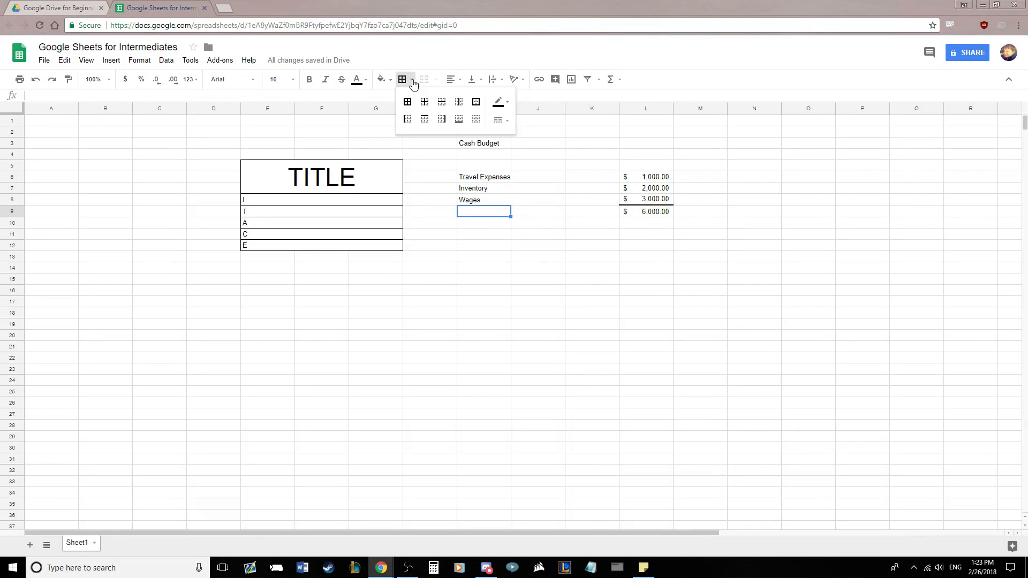
click(501, 120)
click(532, 157)
click(572, 247)
click(487, 216)
click(398, 80)
click(425, 119)
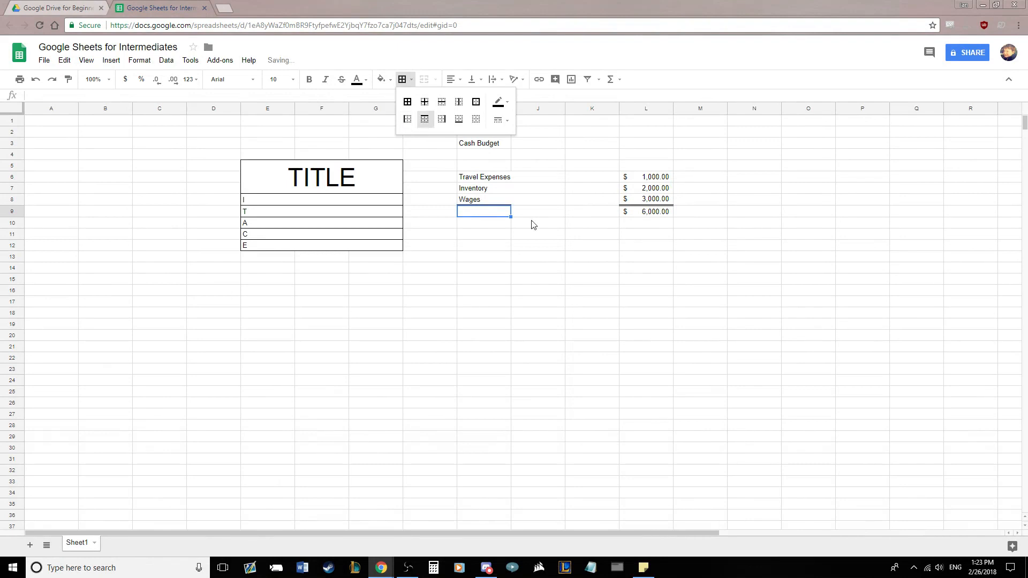
click(533, 234)
- Enter the label TOTAL: in cell I9
click(489, 214)
text(TOTAL:)
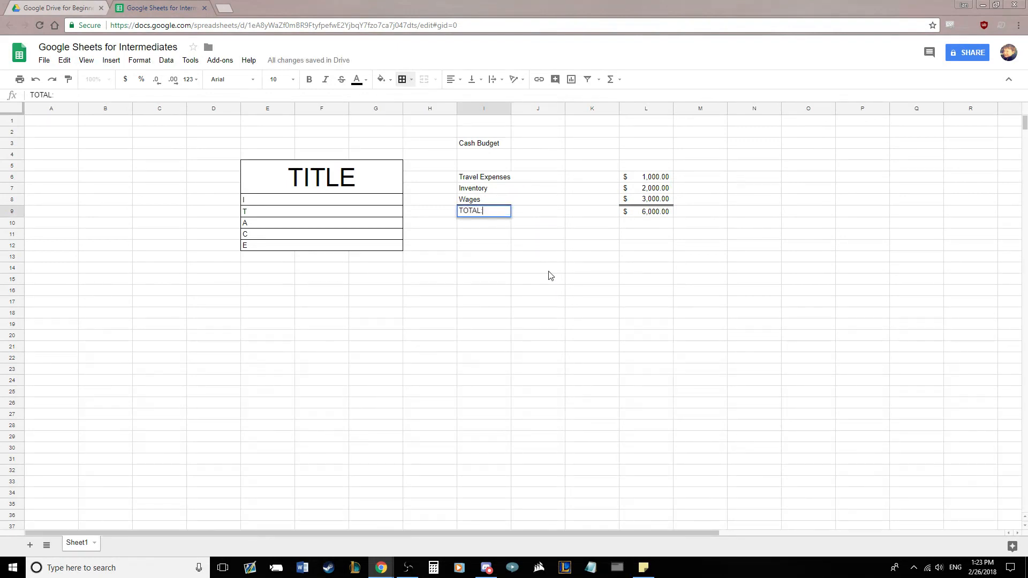
key(Tab)
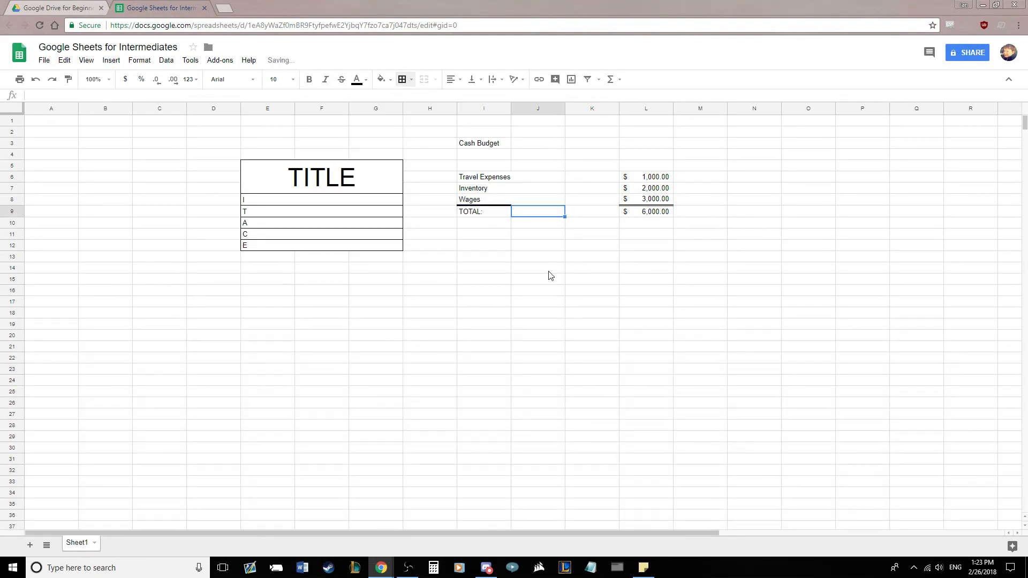
click(544, 271)
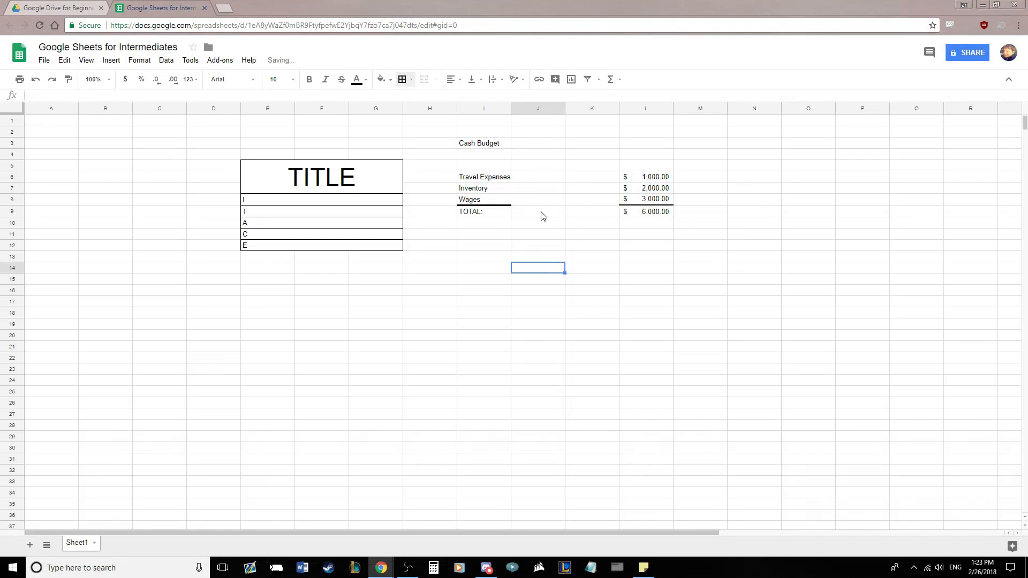
- Merge cells I9 and J9 for the TOTAL: label
drag(493, 213, 538, 214)
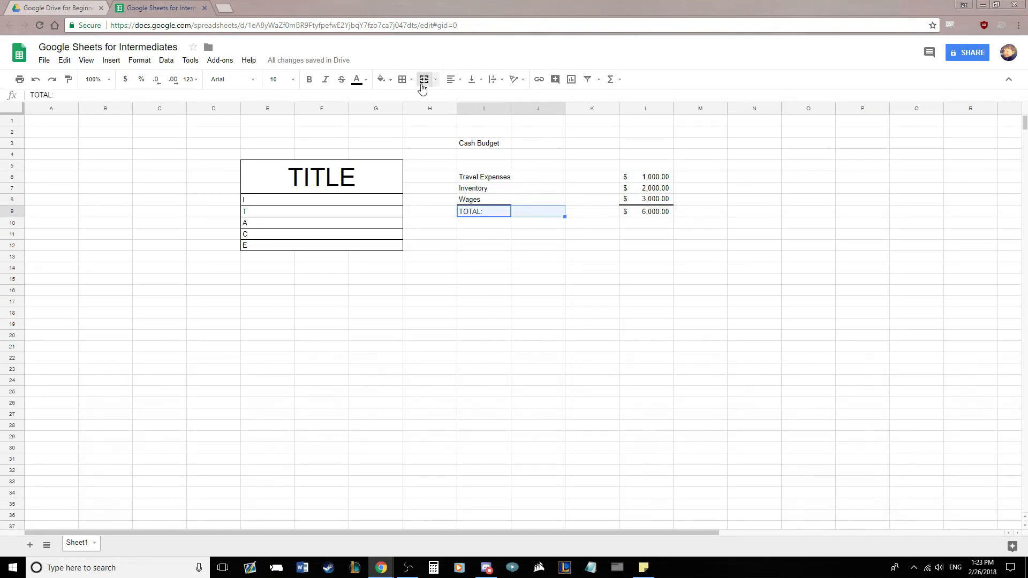
click(422, 83)
click(623, 292)
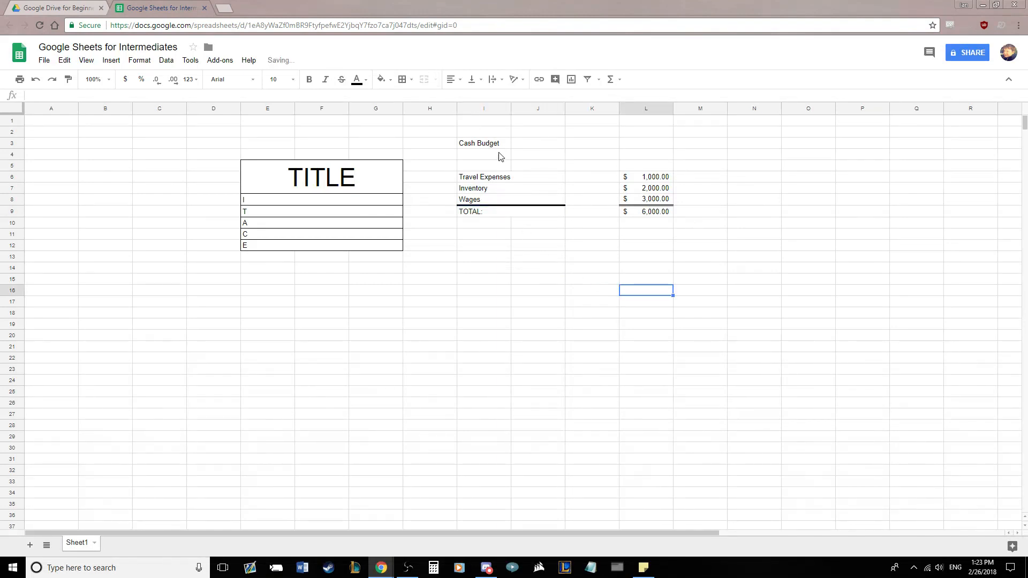
- Apply a thicker solid outer border around the whole cash budget block, I3 to L9
drag(492, 145, 635, 215)
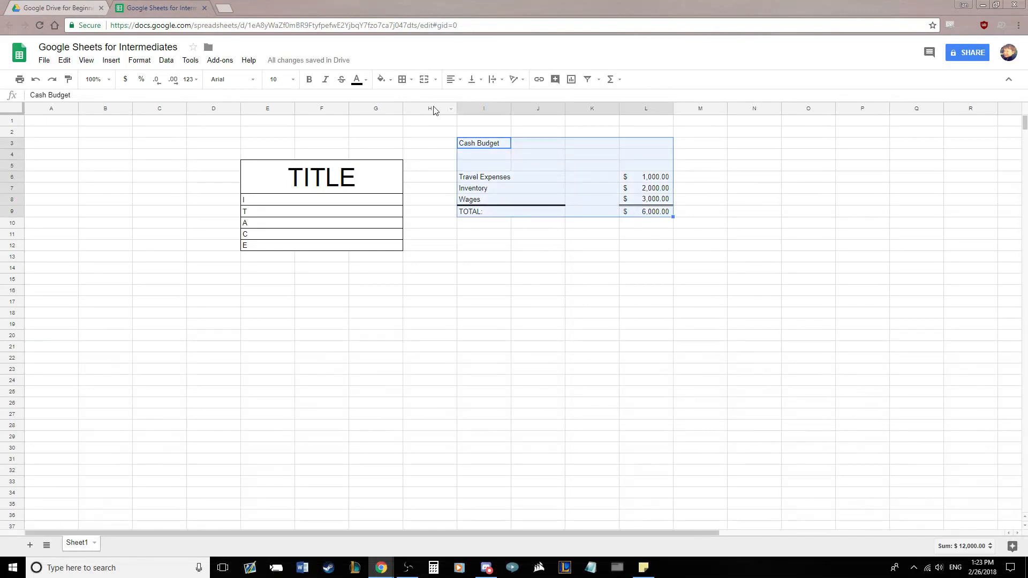
click(402, 79)
click(476, 102)
click(703, 249)
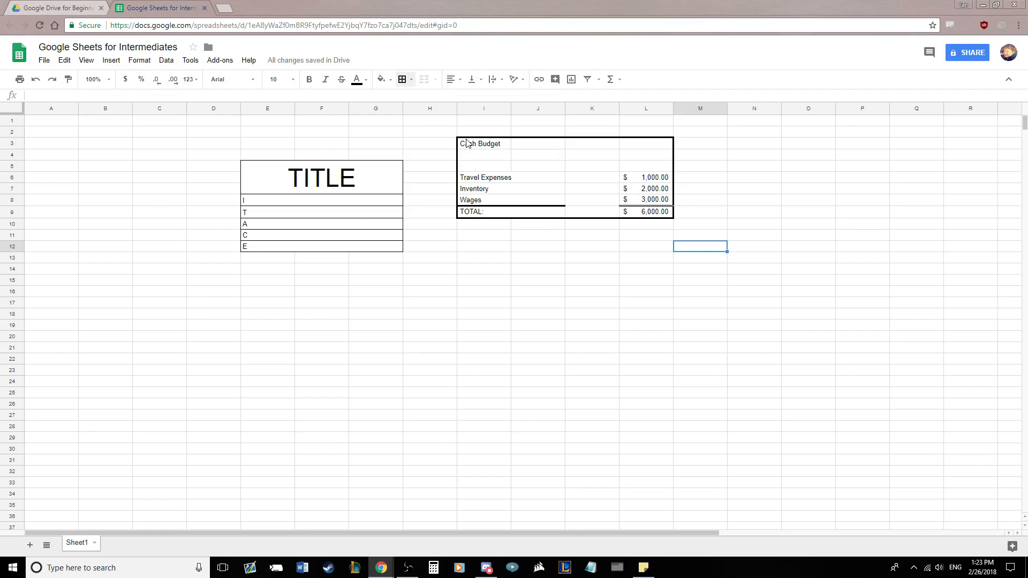
- Change the outer border of the cash budget block, I3 to L9, to the thin solid line style
drag(465, 143, 646, 212)
click(402, 79)
click(500, 118)
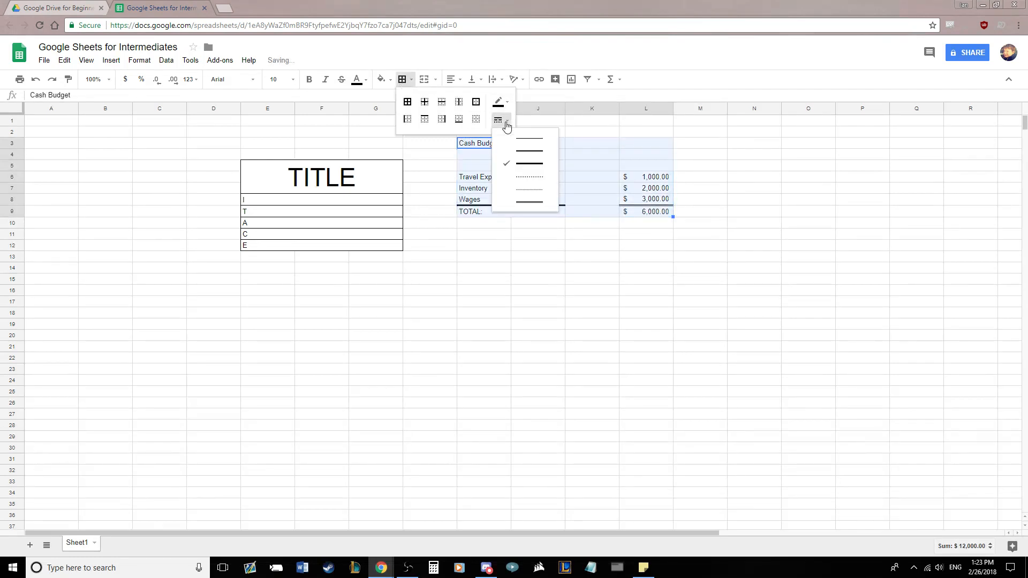
click(537, 140)
click(476, 102)
click(678, 244)
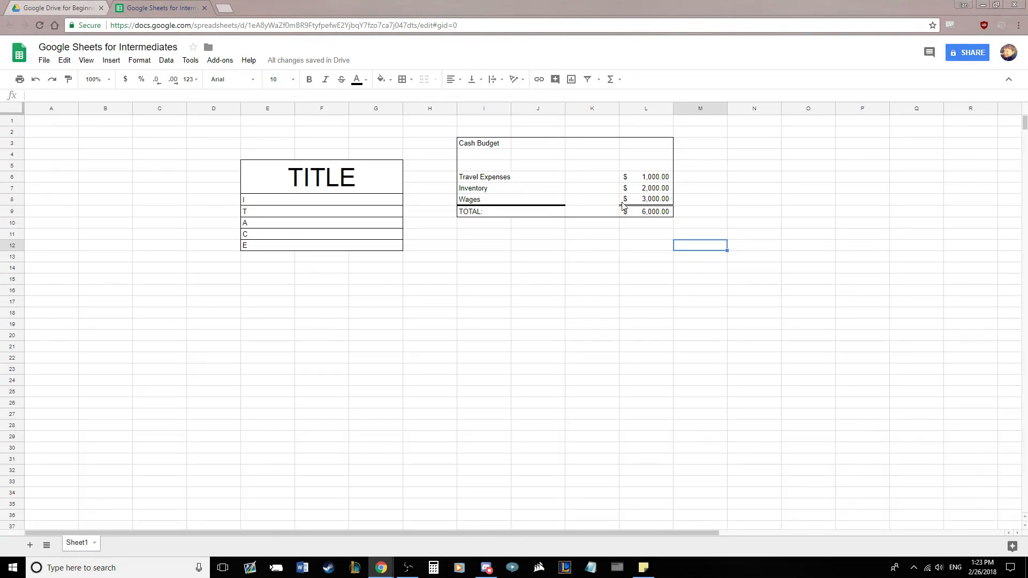
click(653, 214)
click(651, 199)
click(650, 157)
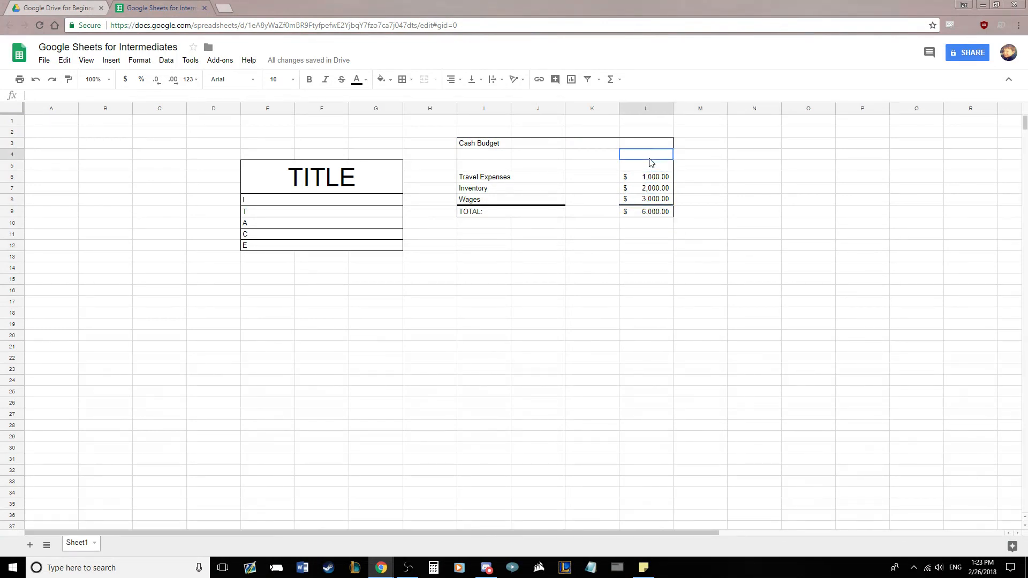
click(645, 145)
click(557, 143)
click(490, 144)
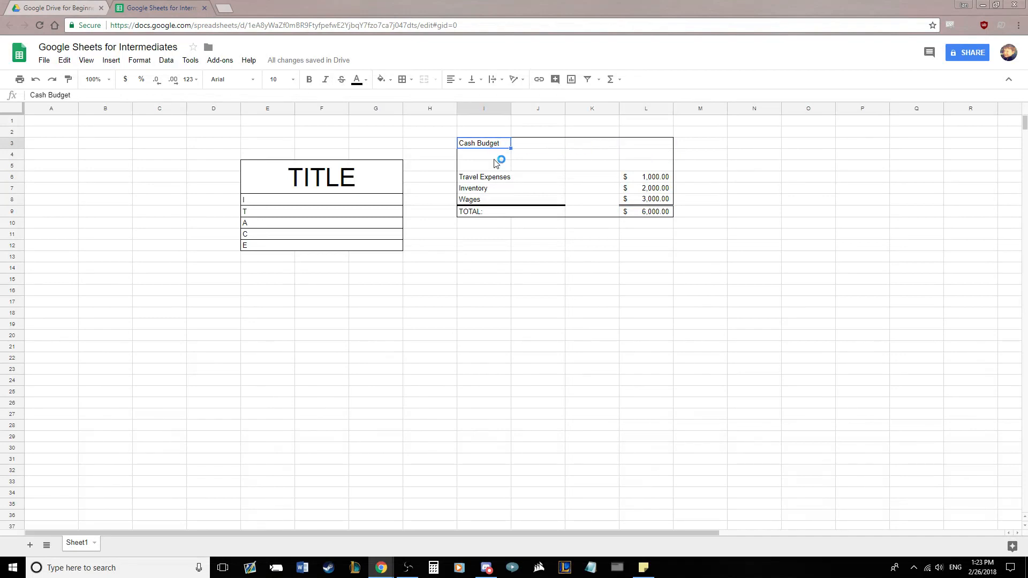
click(495, 157)
click(670, 261)
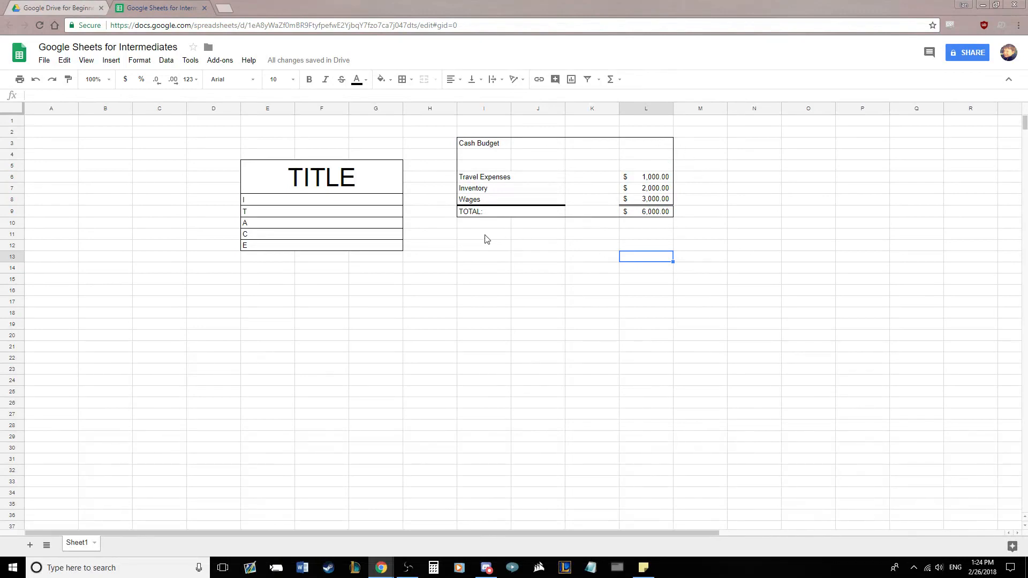
drag(476, 240, 714, 266)
click(676, 364)
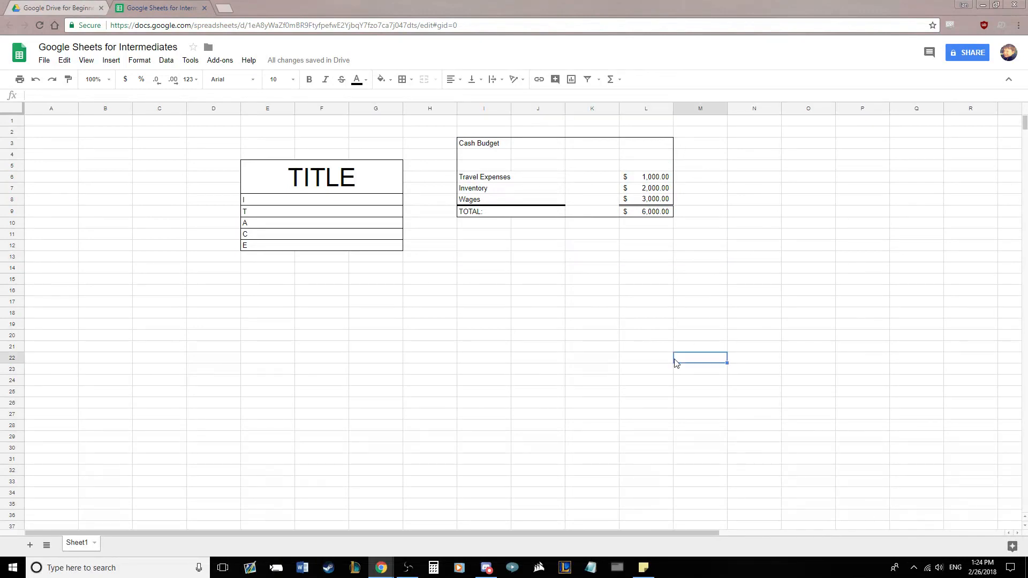
click(488, 209)
drag(488, 180, 489, 200)
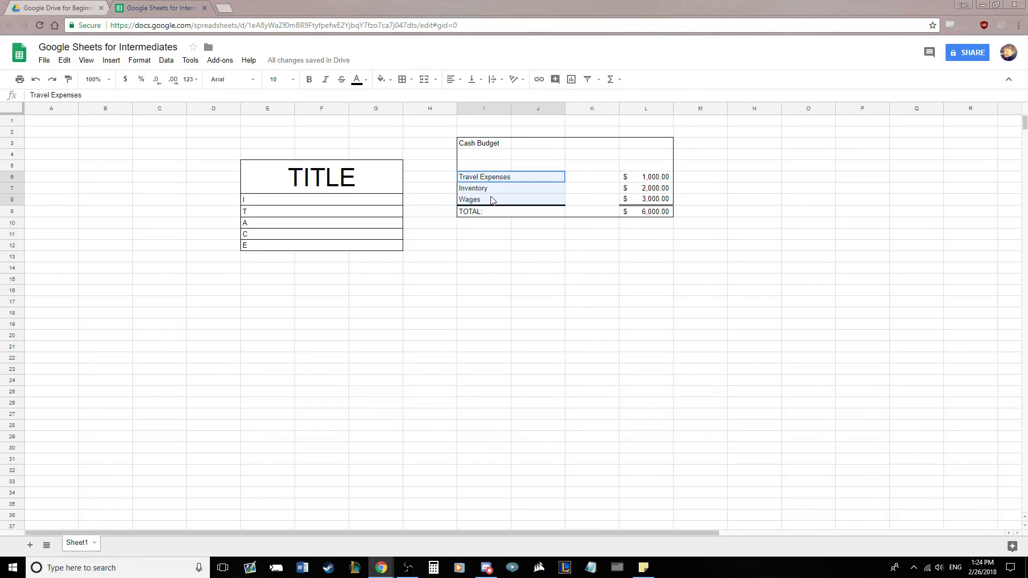
click(551, 214)
click(660, 214)
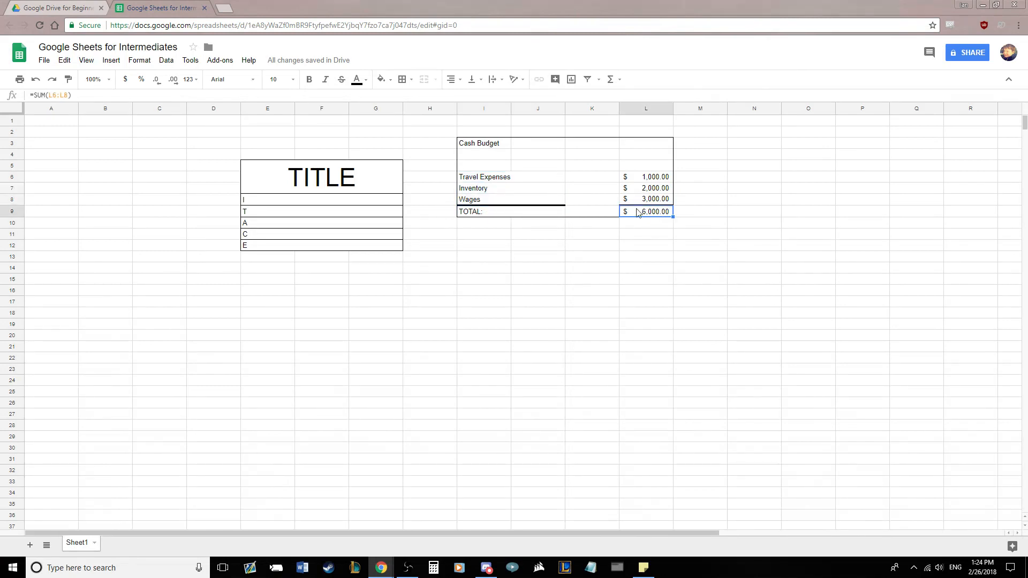
drag(646, 177, 645, 199)
click(702, 225)
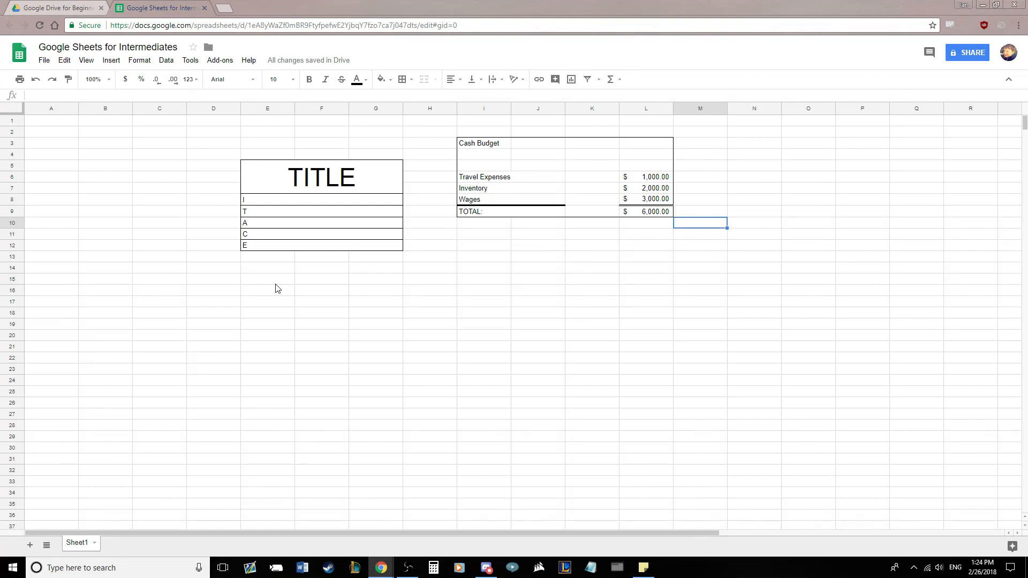
- Enter the player names Gretzky, Lemieux, Ovechkin and Crosby down column A in cells A18 to A21
click(42, 316)
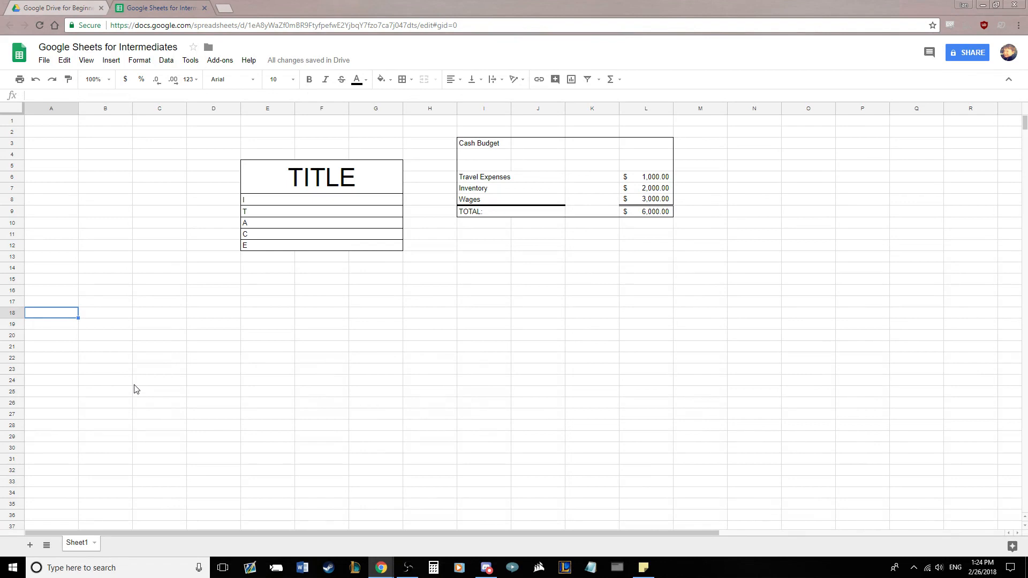
text(Gretzky)
key(Return)
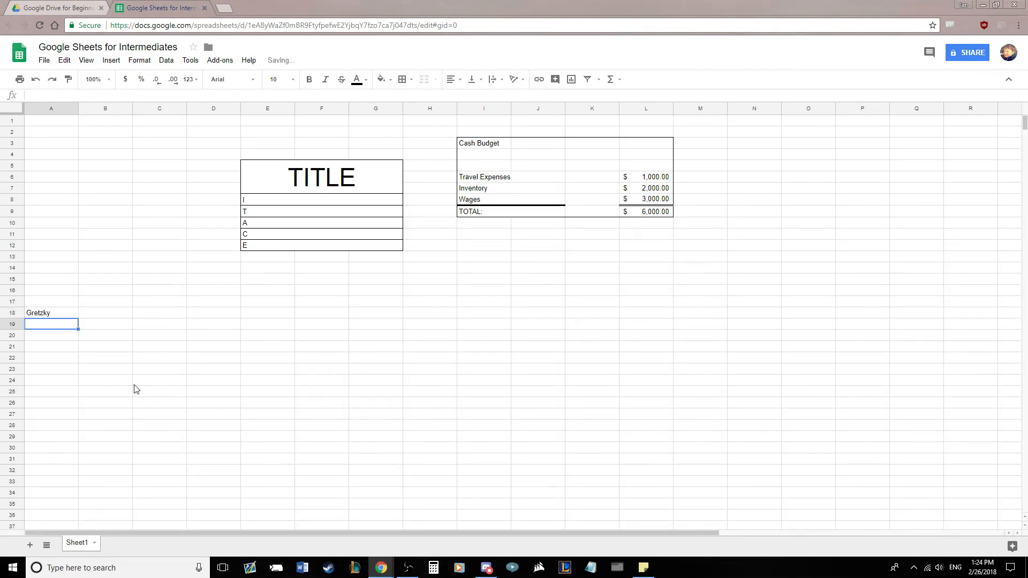
text(Lemieux)
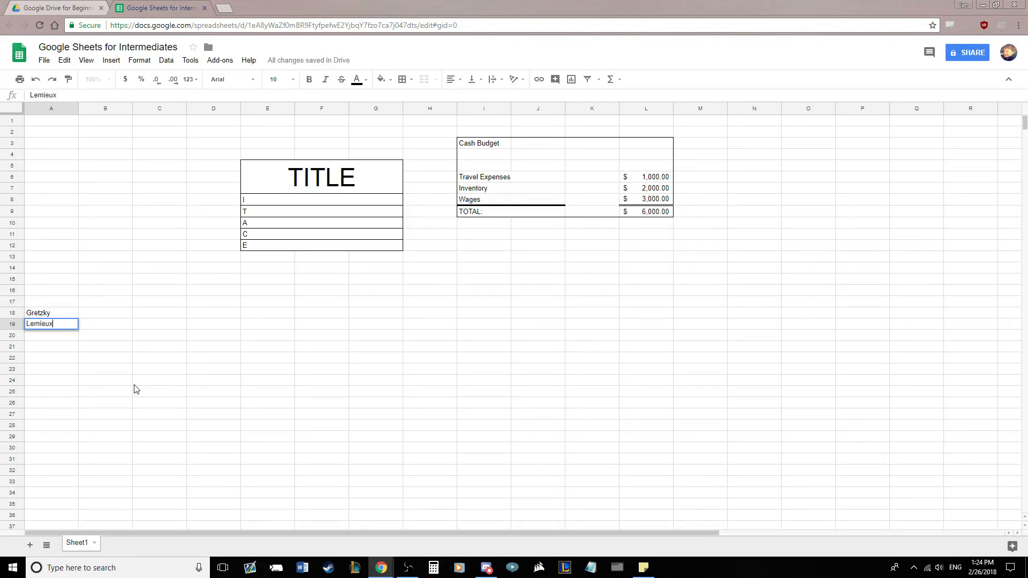
key(Return)
text(Ovechkin)
key(Return)
text(C)
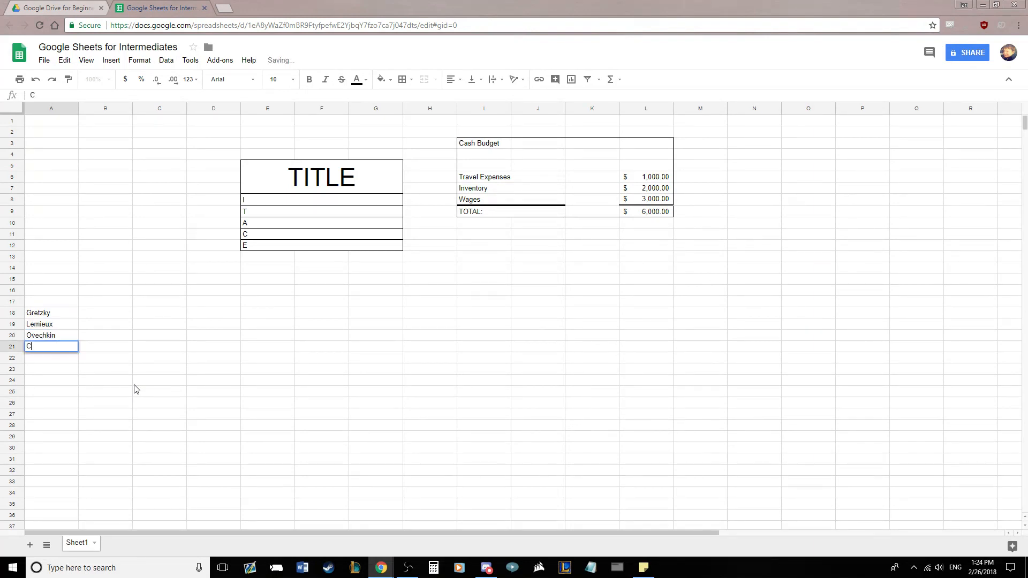
text(rosby)
key(Tab)
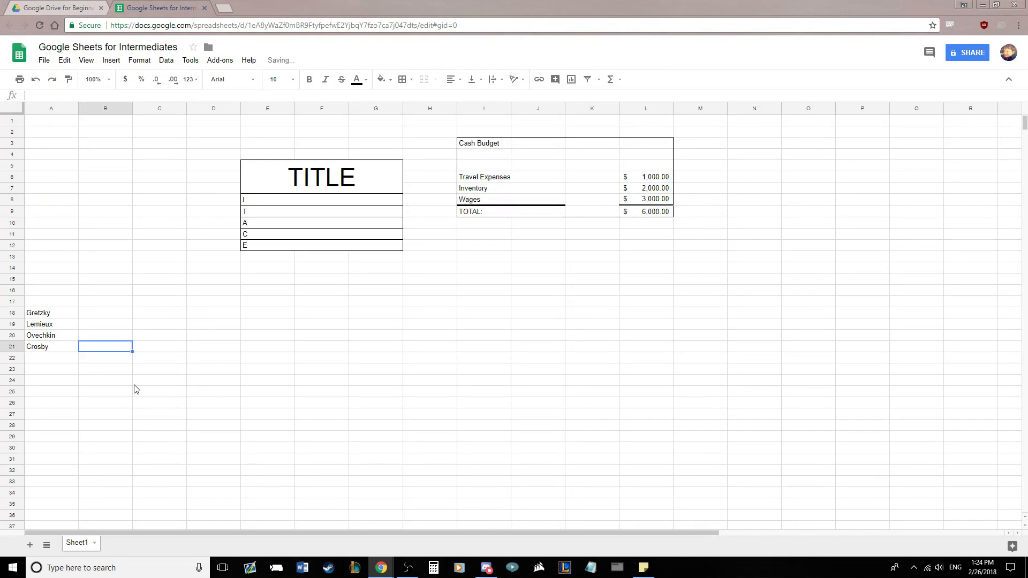
- Add the headers Players:, Goals, Assists and Points in row 17 and move the whole player table to start at A1
click(47, 303)
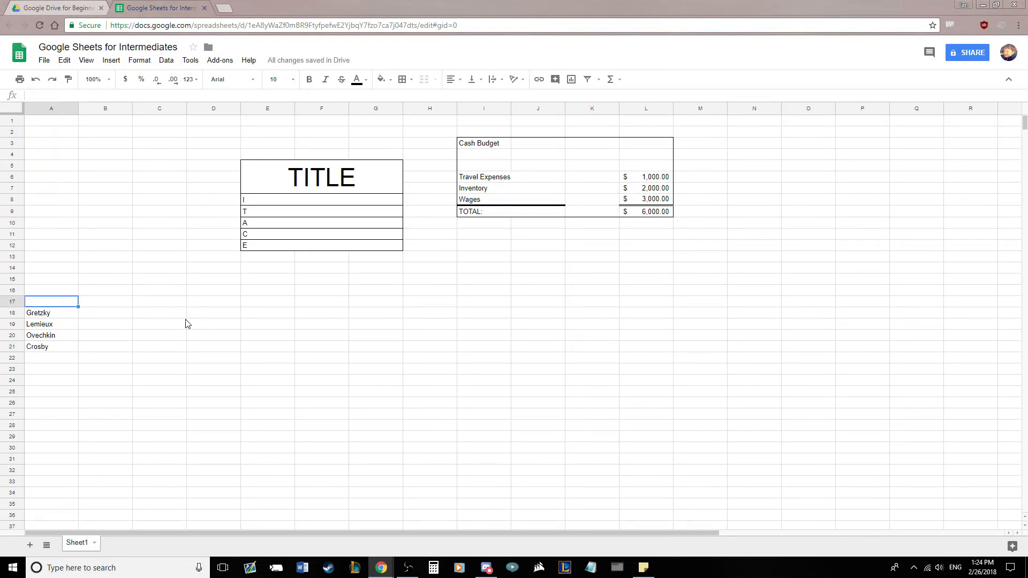
text(Players:)
key(Tab)
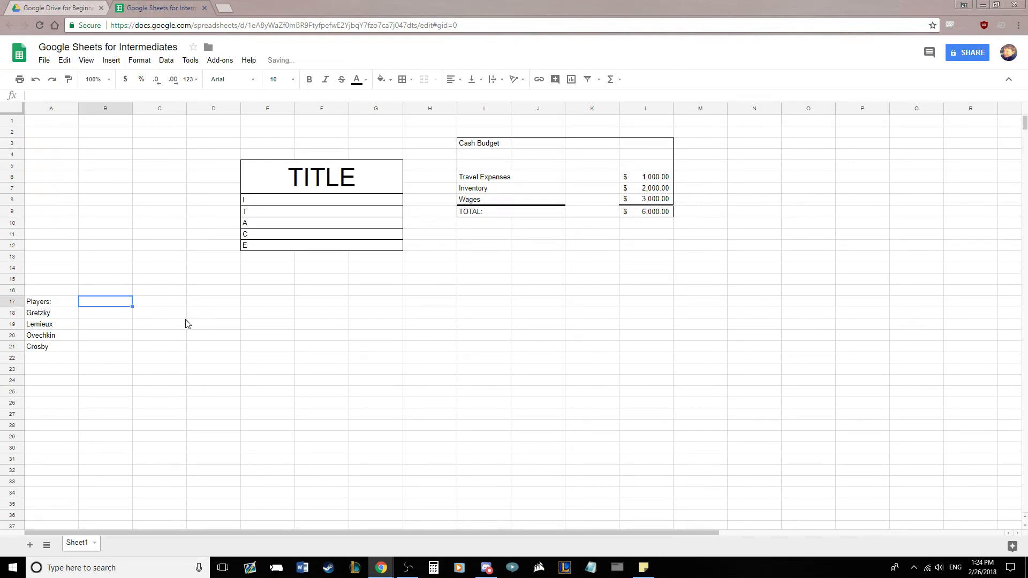
text(Goal)
text(Assists)
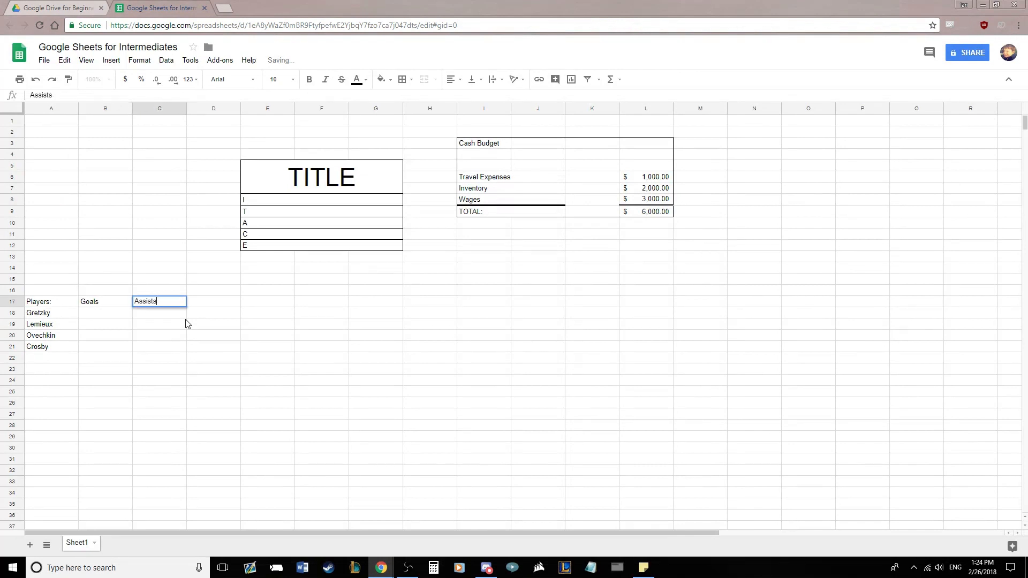
key(Tab)
text(P)
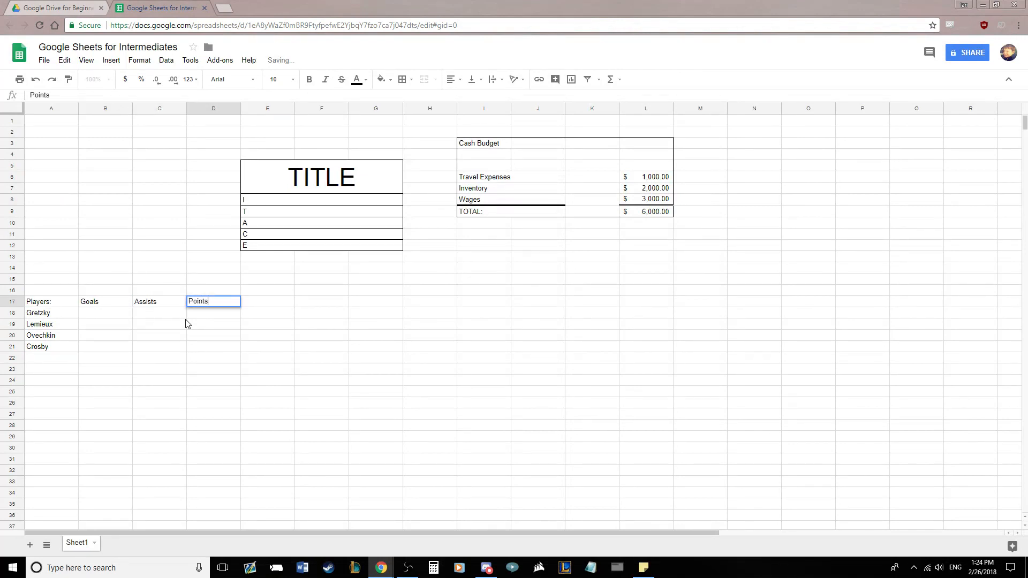
key(Return)
drag(48, 306, 202, 347)
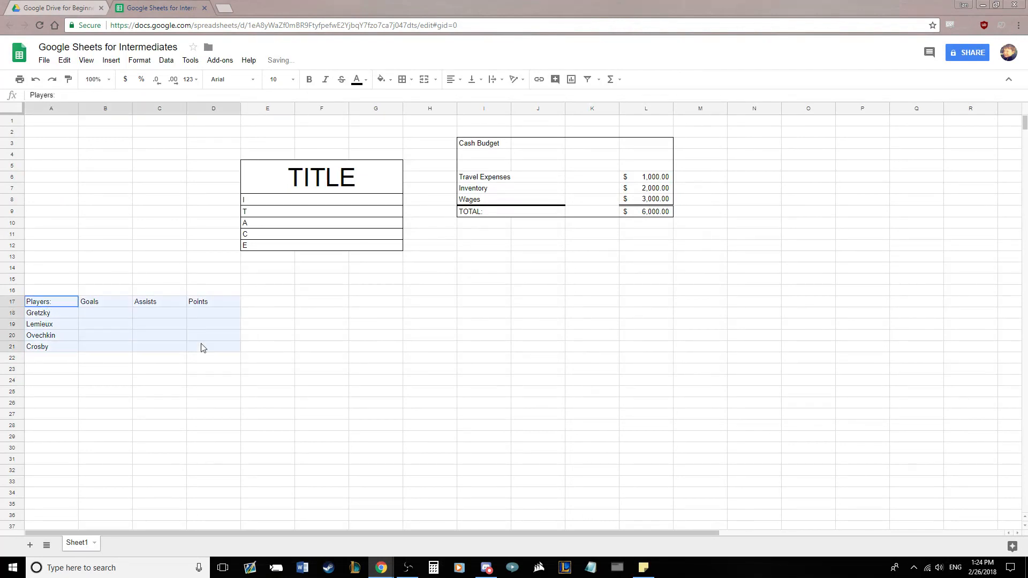
drag(122, 296, 107, 120)
- Delete the contents of the TITLE table, E5 to G12, and the cash budget, I3 to L9
drag(321, 180, 373, 249)
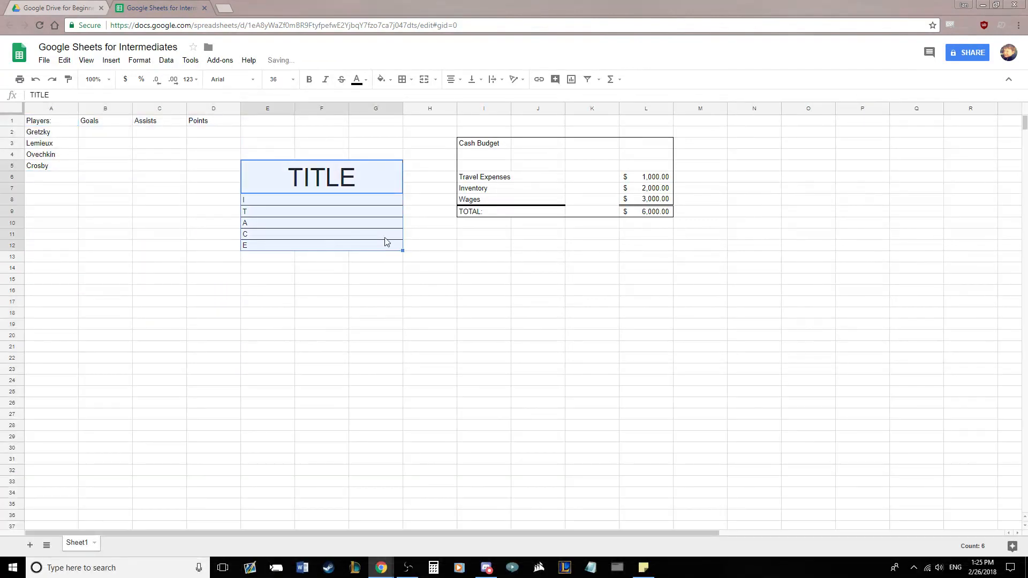
key(Delete)
drag(482, 143, 669, 211)
key(Delete)
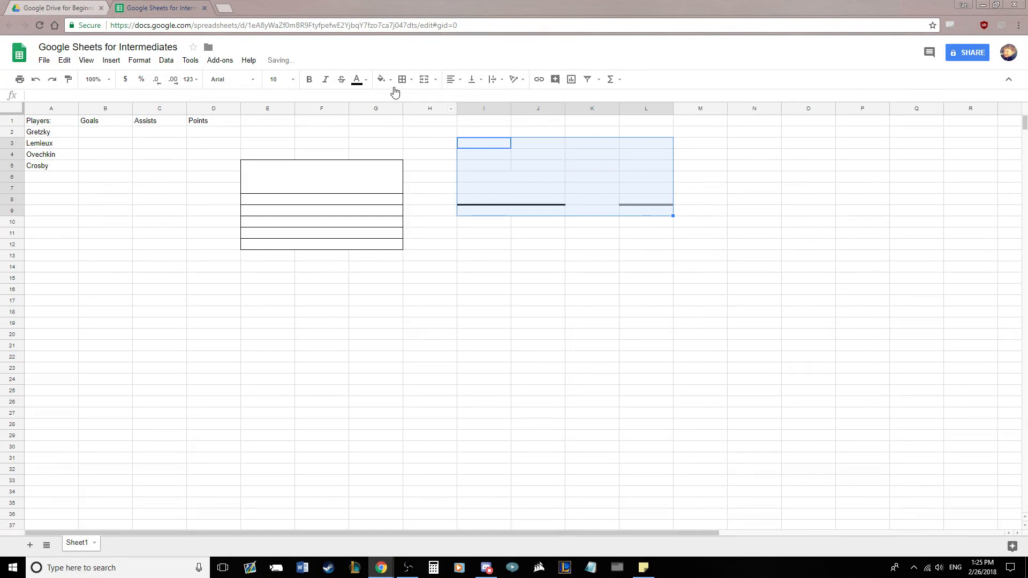
- Remove all borders from the former cash budget block, I3 to L9
click(402, 79)
click(476, 118)
click(592, 257)
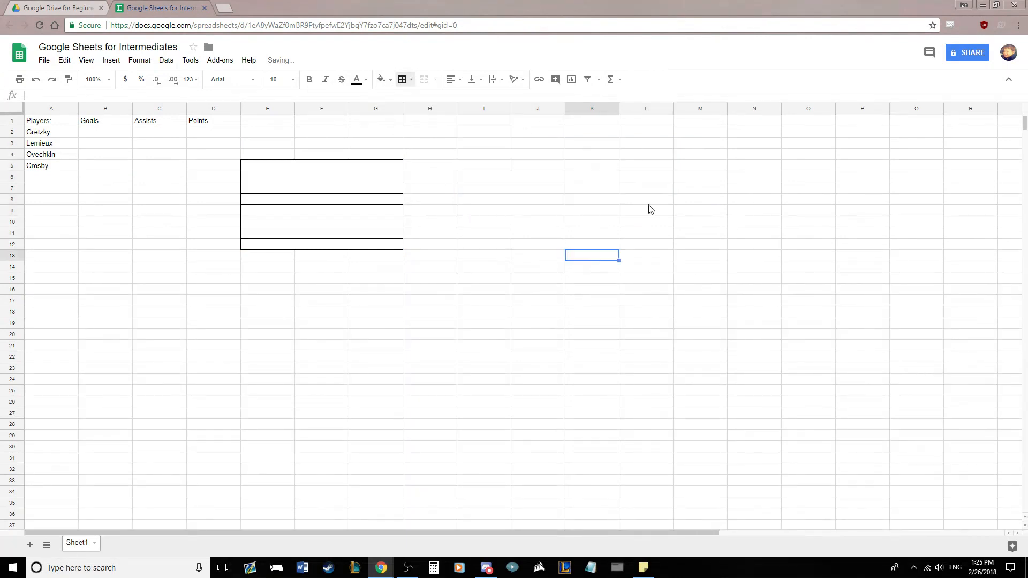
drag(479, 154, 605, 236)
click(606, 237)
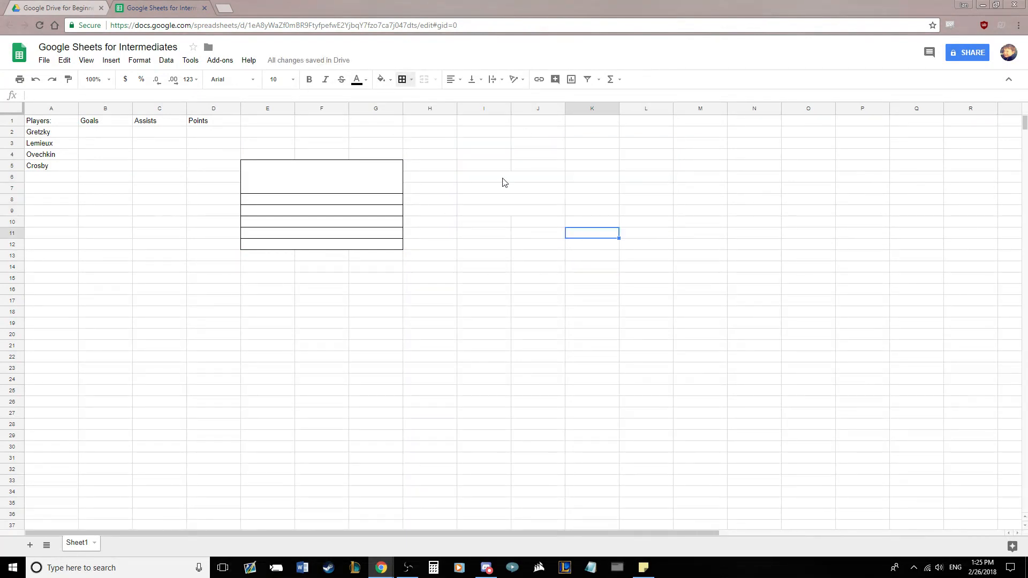
- Unmerge the merged column I and J cells in each of rows 6 to 9
drag(503, 178, 507, 208)
click(520, 201)
click(503, 180)
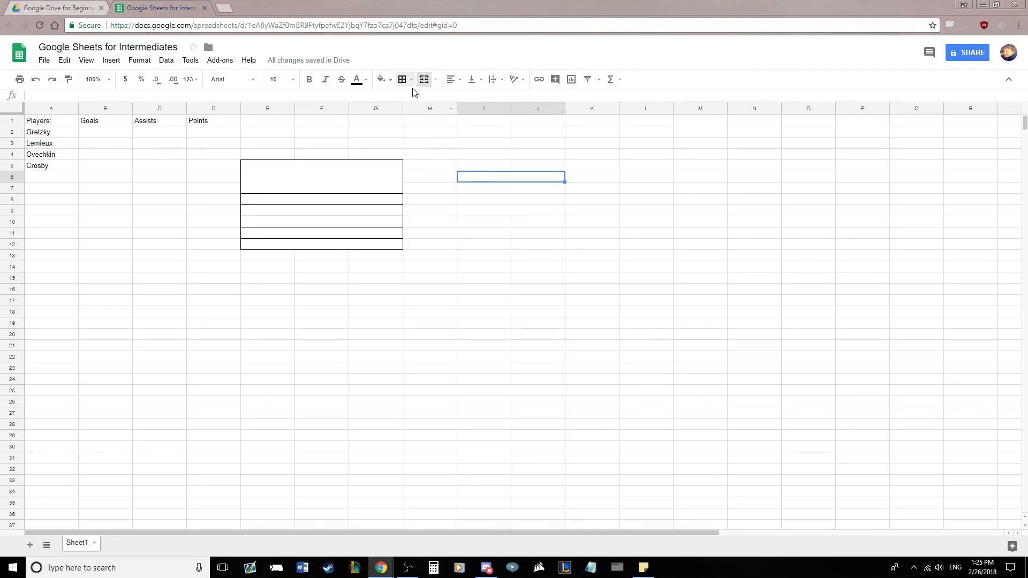
click(422, 81)
click(493, 191)
click(422, 80)
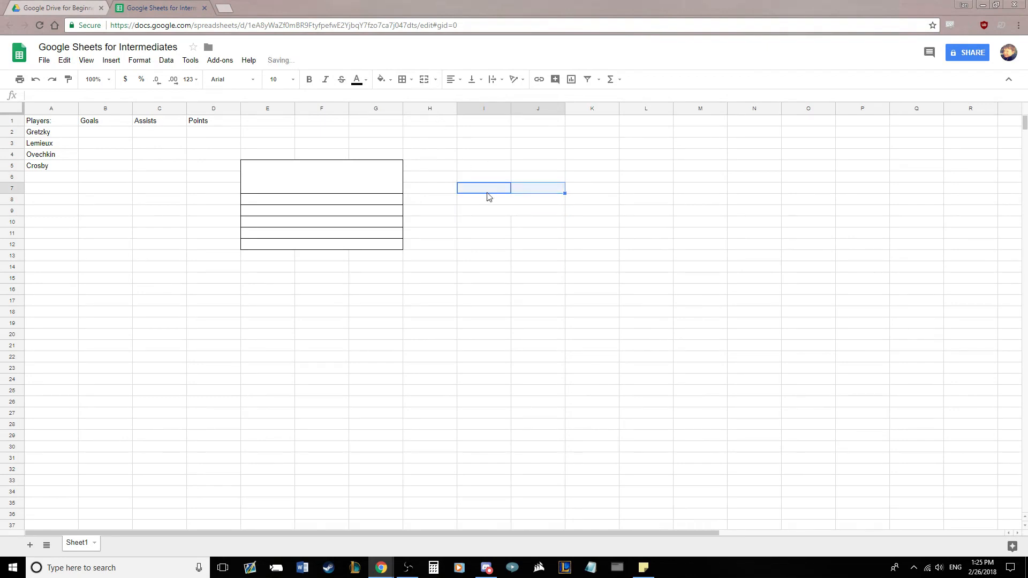
click(487, 200)
click(421, 79)
click(502, 212)
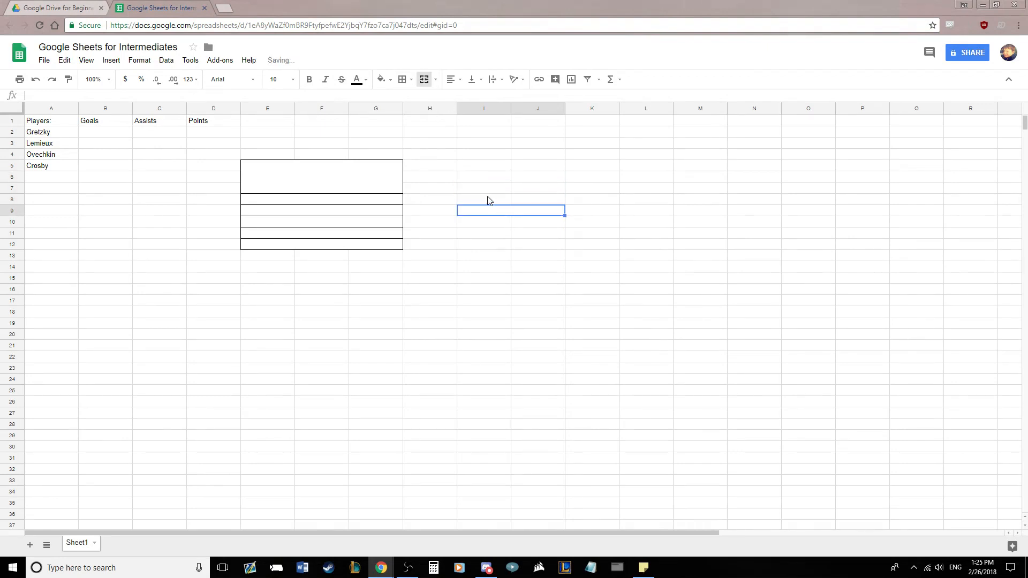
click(421, 81)
- Remove all borders from the emptied title table, E5 to G12
drag(329, 187, 350, 246)
click(403, 80)
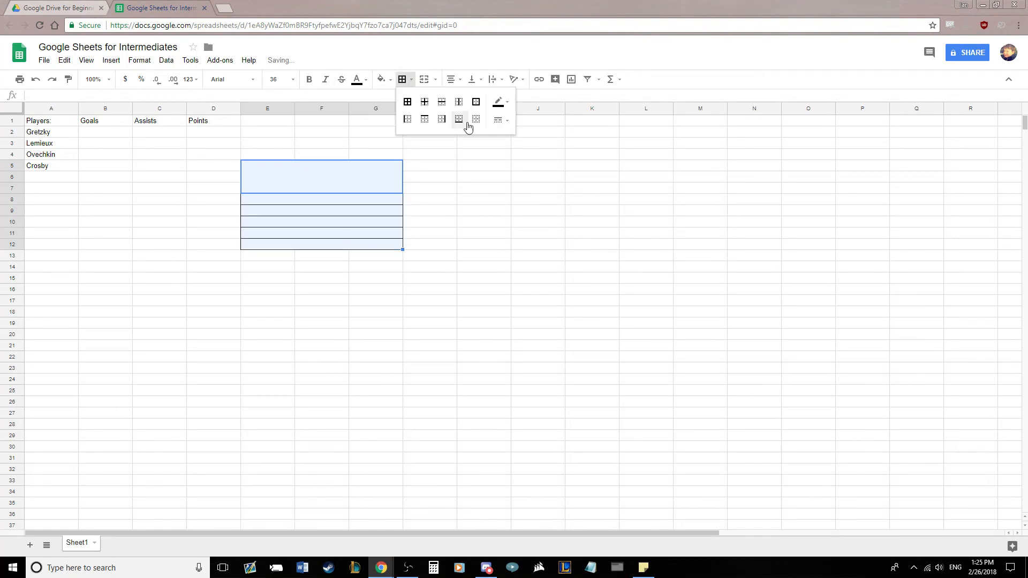
click(475, 127)
- Unmerge the former title cell E5 to G7 and the merged column E to G cells in rows 8 to 12
click(353, 186)
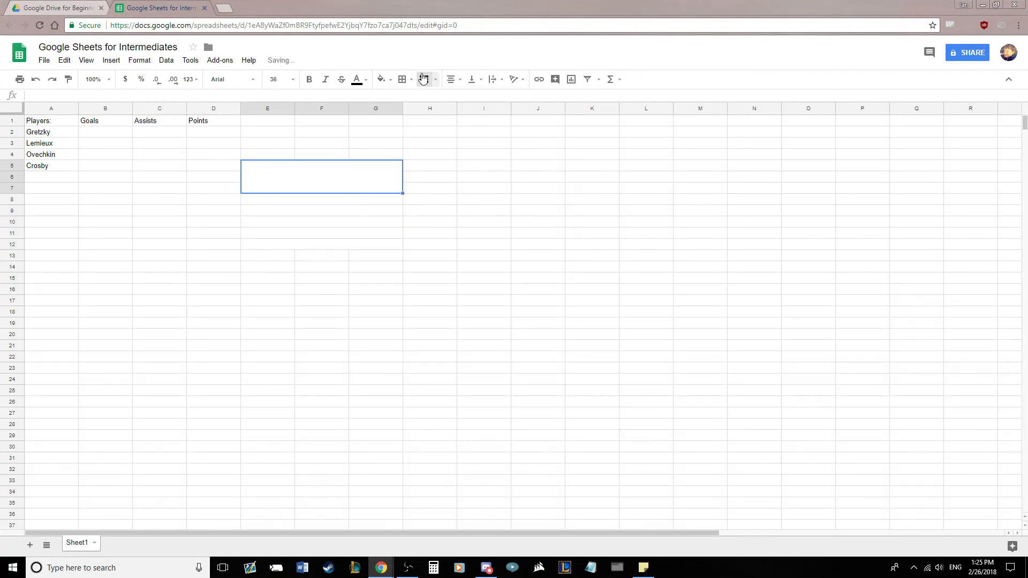
click(422, 79)
click(367, 202)
click(421, 79)
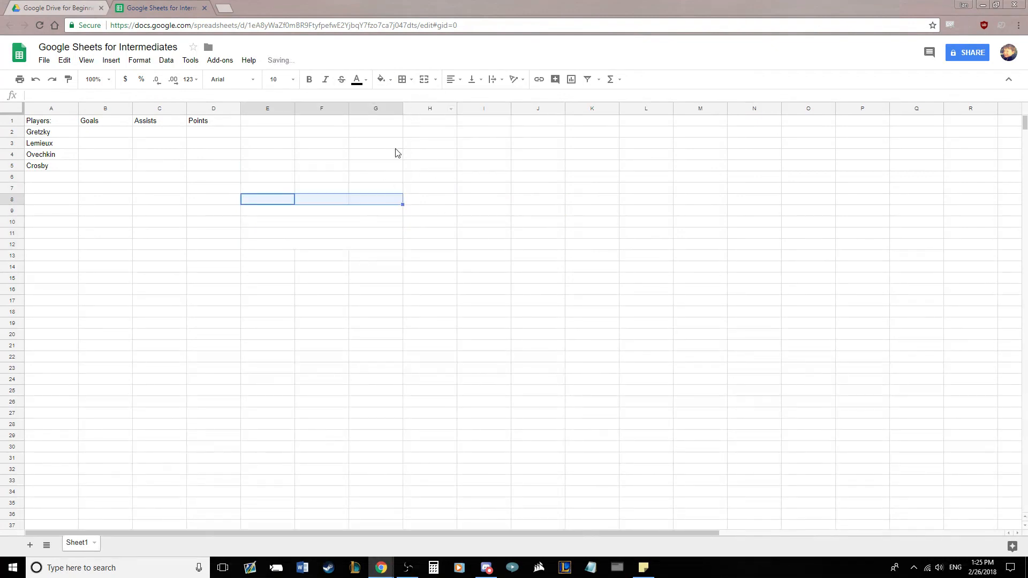
click(366, 213)
click(421, 80)
click(365, 222)
click(421, 80)
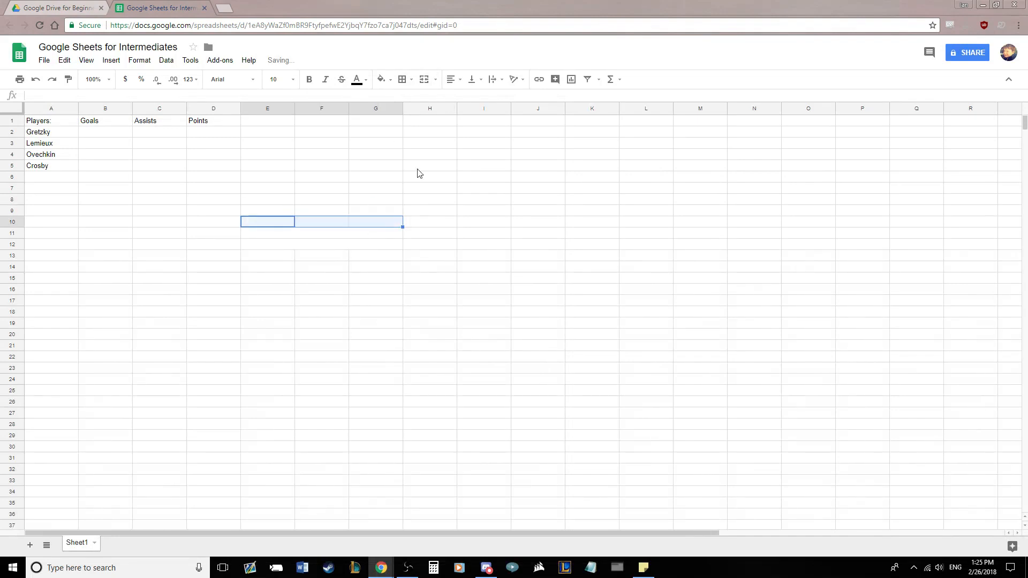
click(376, 237)
click(422, 81)
click(364, 245)
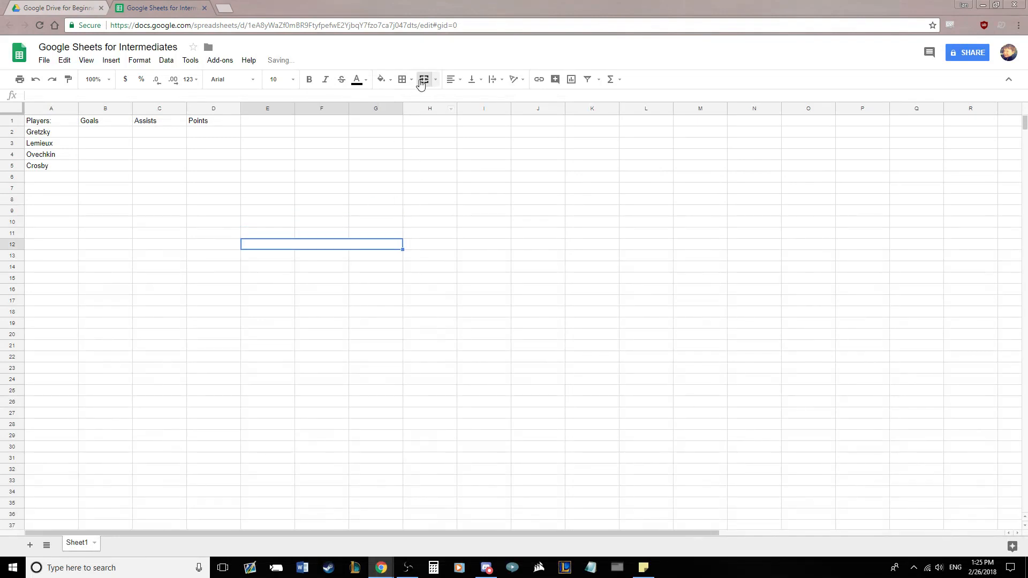
click(422, 80)
click(377, 244)
- Enter 900 goals in B2 and 900 assists in C2 for Gretzky
click(112, 124)
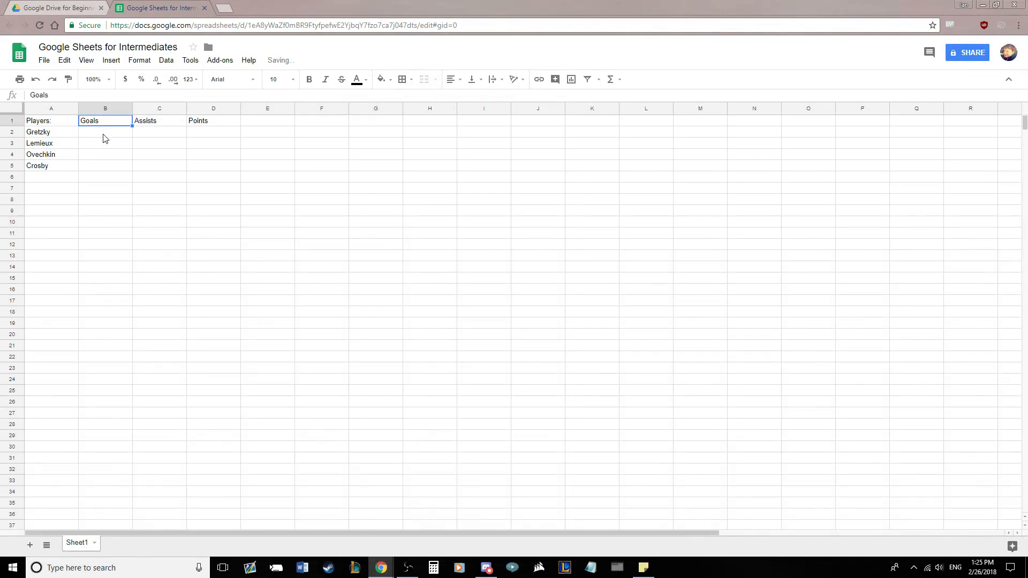
click(105, 138)
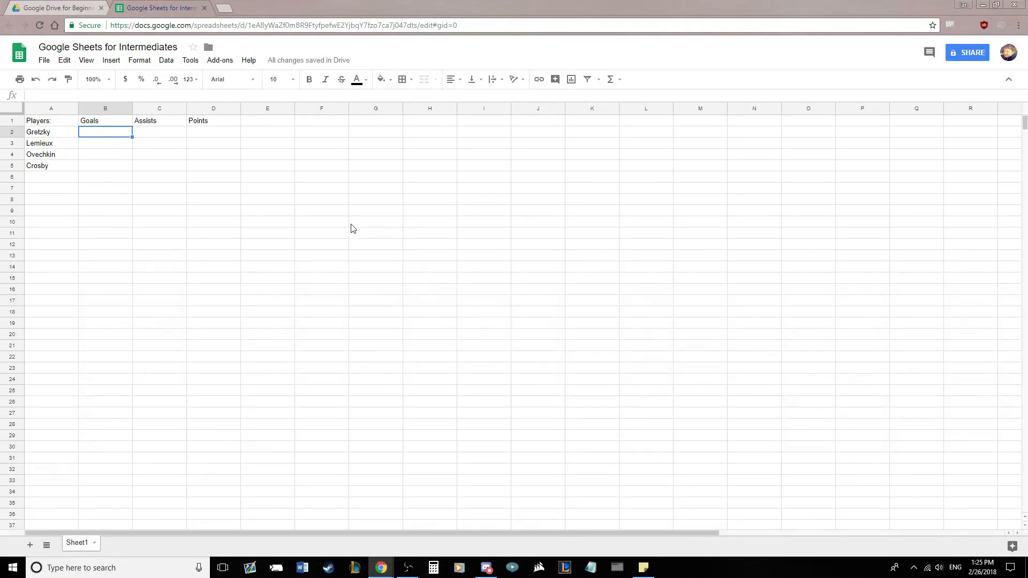
text(900)
key(Tab)
text(90)
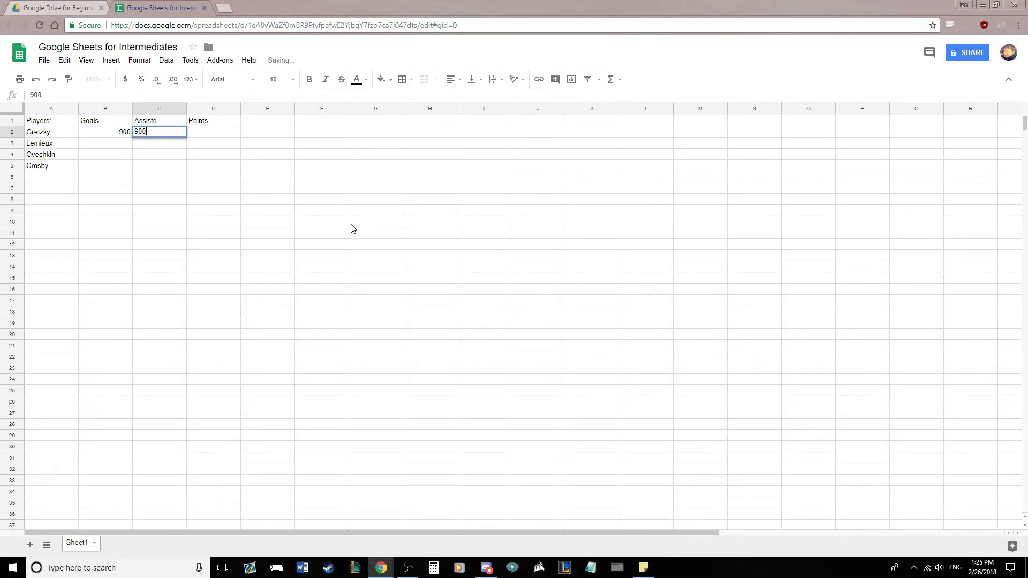
key(Tab)
click(103, 143)
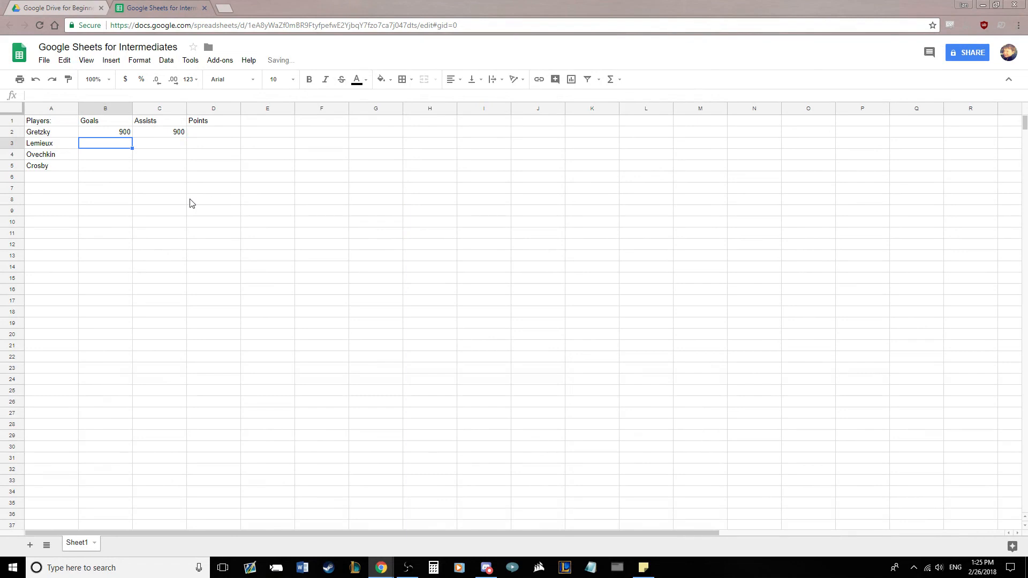
- Enter goals and assists in B3 to C5: 800 and 800 for Lemieux, 700 and 700 for Ovechkin, 500 and 600 for Crosby
text(800)
key(Tab)
text(80)
key(Return)
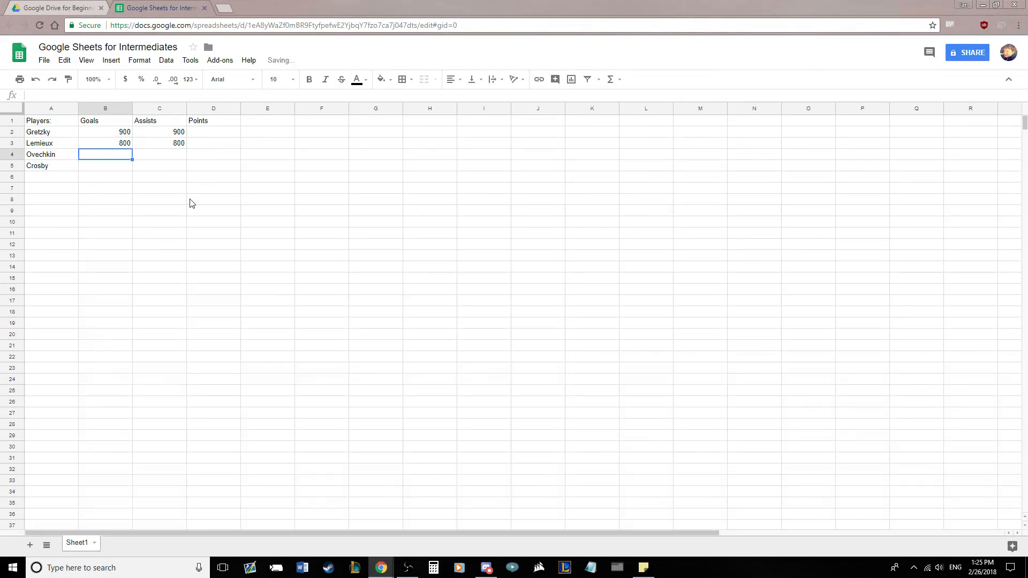
text(700)
key(Tab)
text(700)
key(Return)
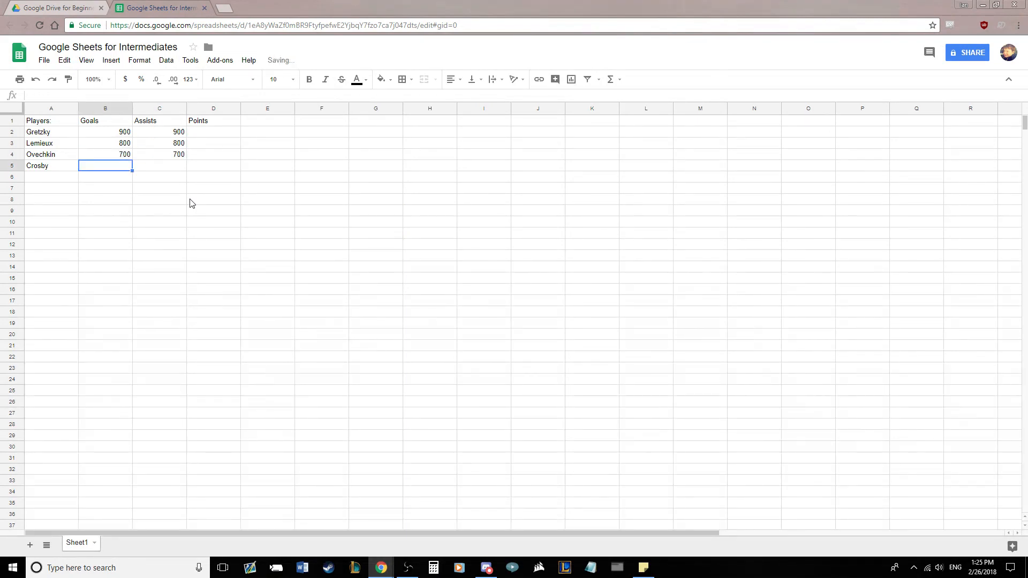
text(500)
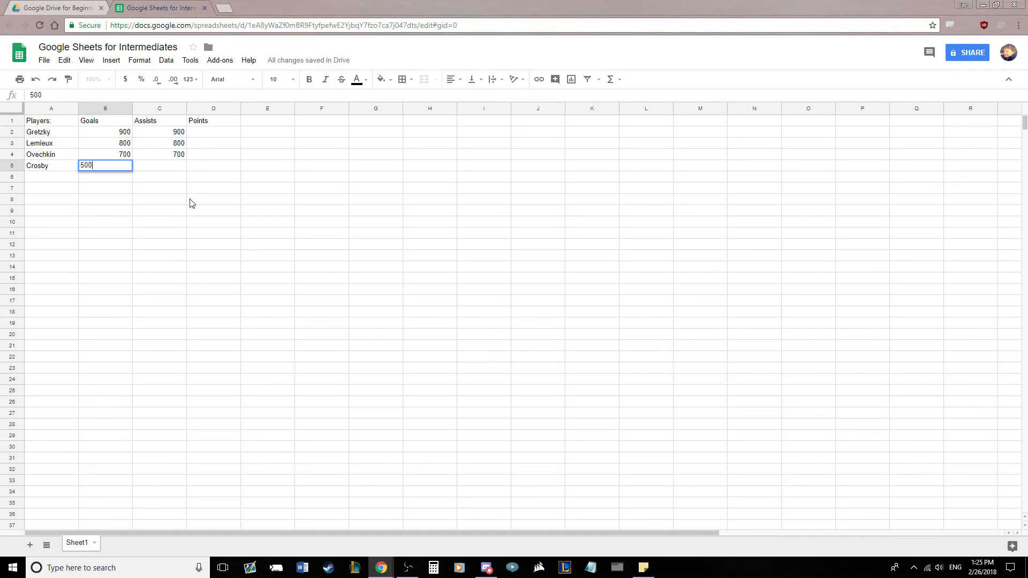
key(Tab)
text(600)
key(Return)
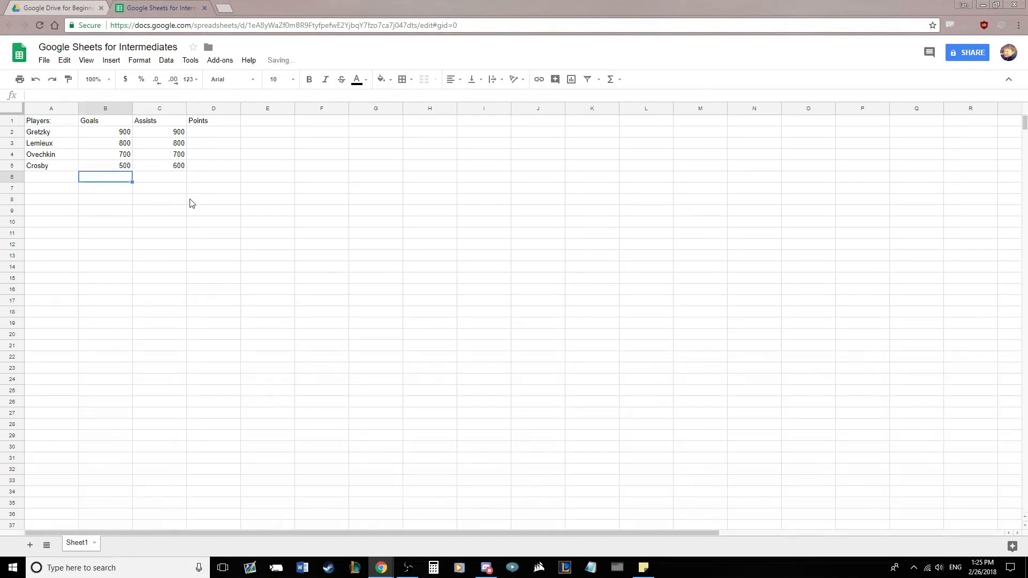
- Total the points for Gretzky in D2 with the SUM of B2:C2 and for Lemieux in D3 with the SUM of B3:C3
click(219, 134)
text(=)
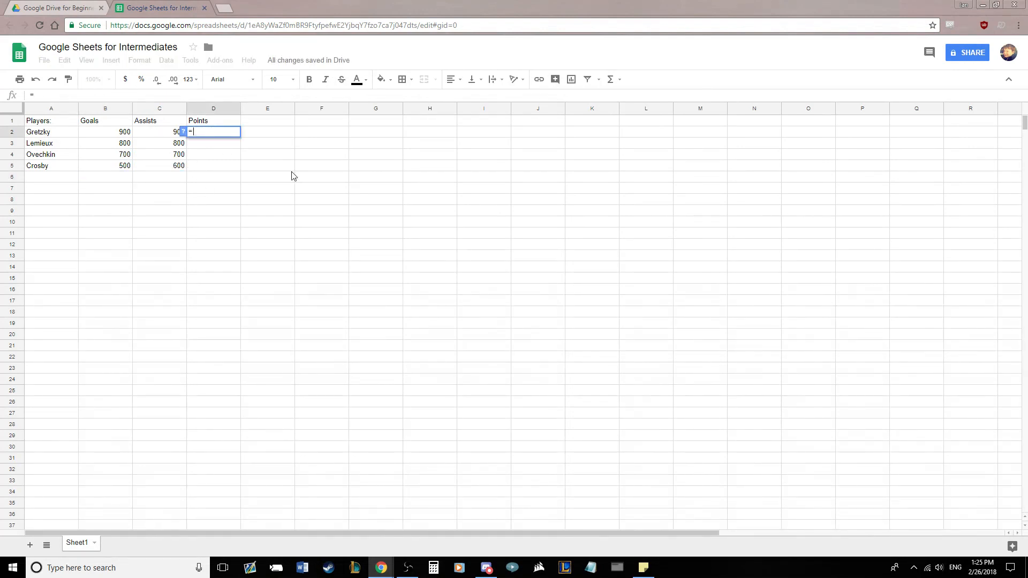
text(SUm()
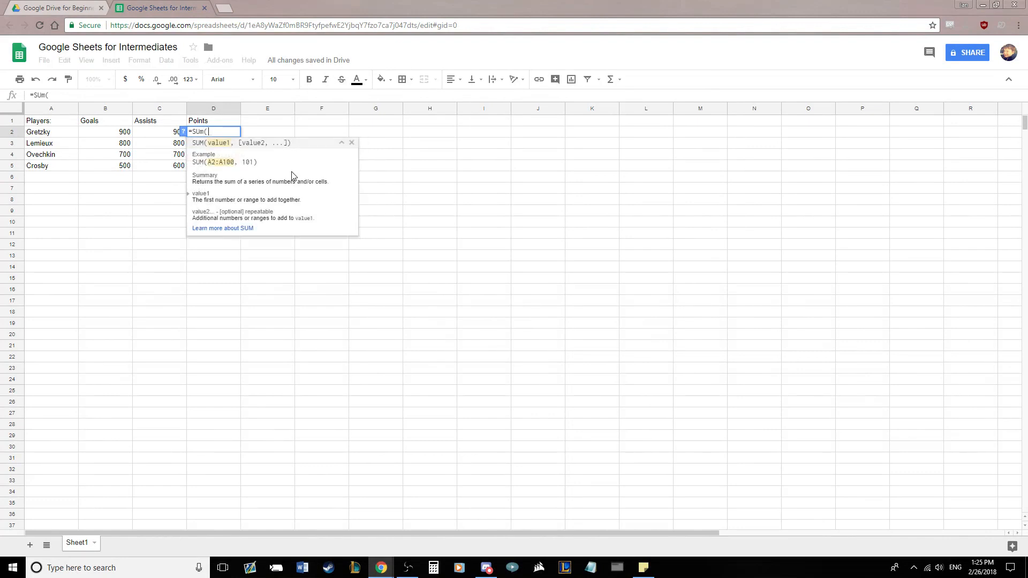
drag(96, 128, 152, 137)
key(Return)
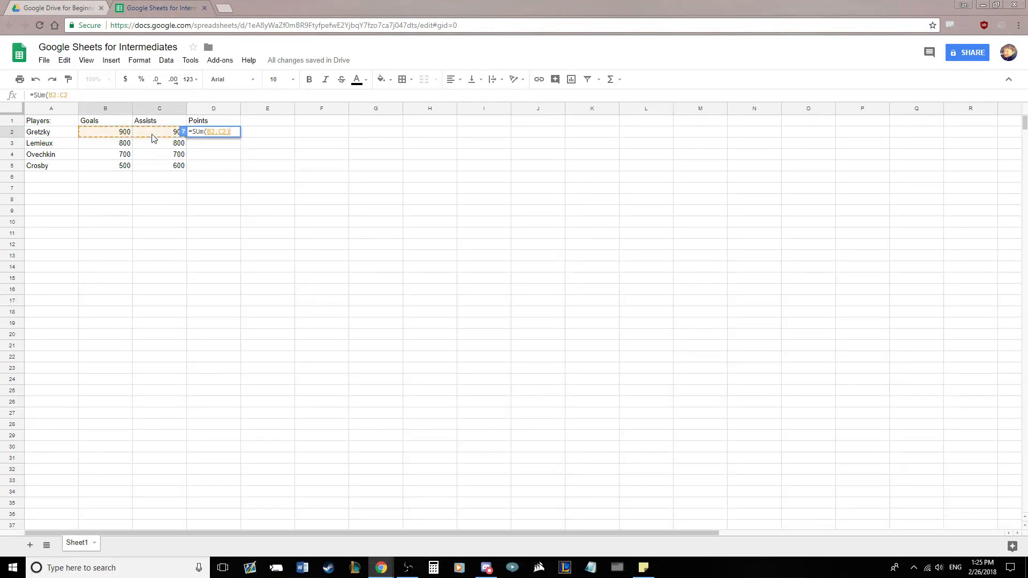
text(=SUm()
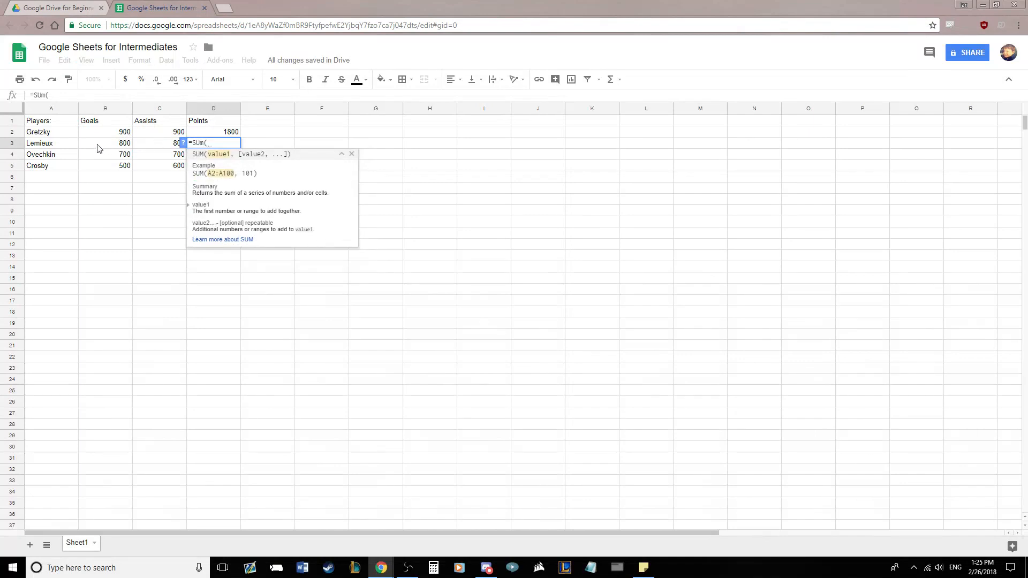
drag(98, 148, 149, 143)
key(Return)
- Total the points for Ovechkin in D4 with the SUM of B4:C4 and for Crosby in D5 with the SUM of B5:C5
text(=SUm()
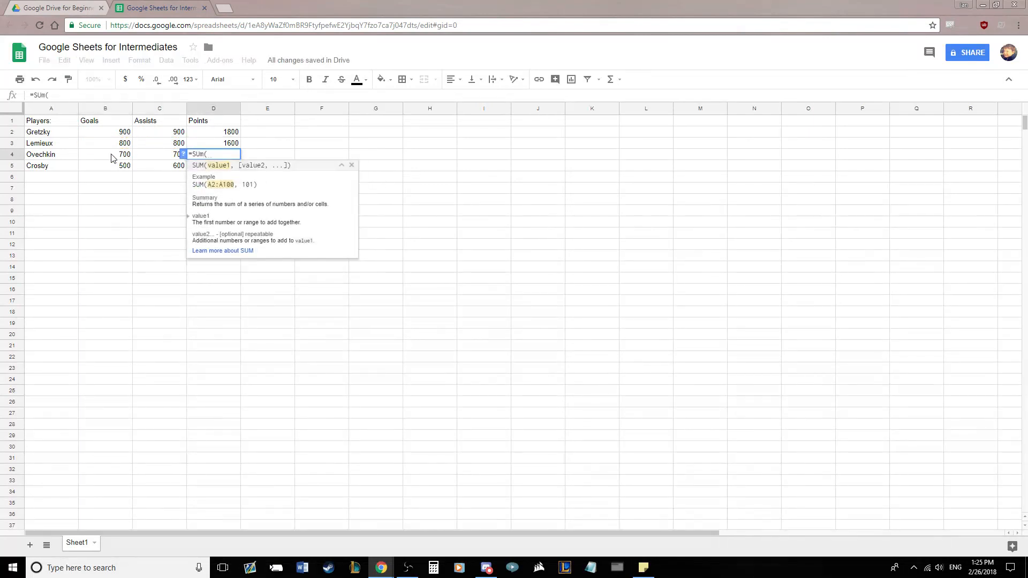
drag(112, 157, 158, 159)
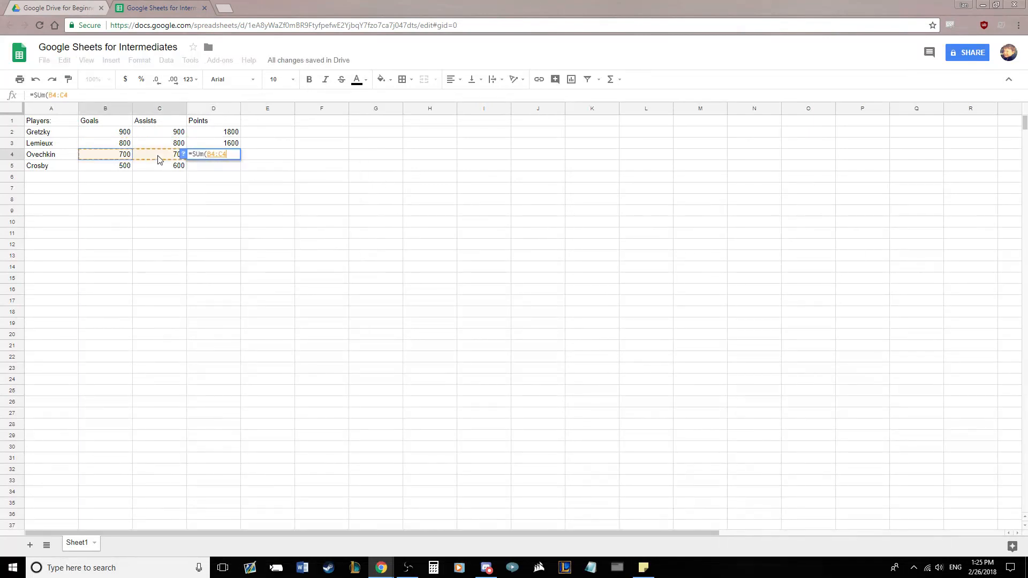
key(Return)
text(=Sum()
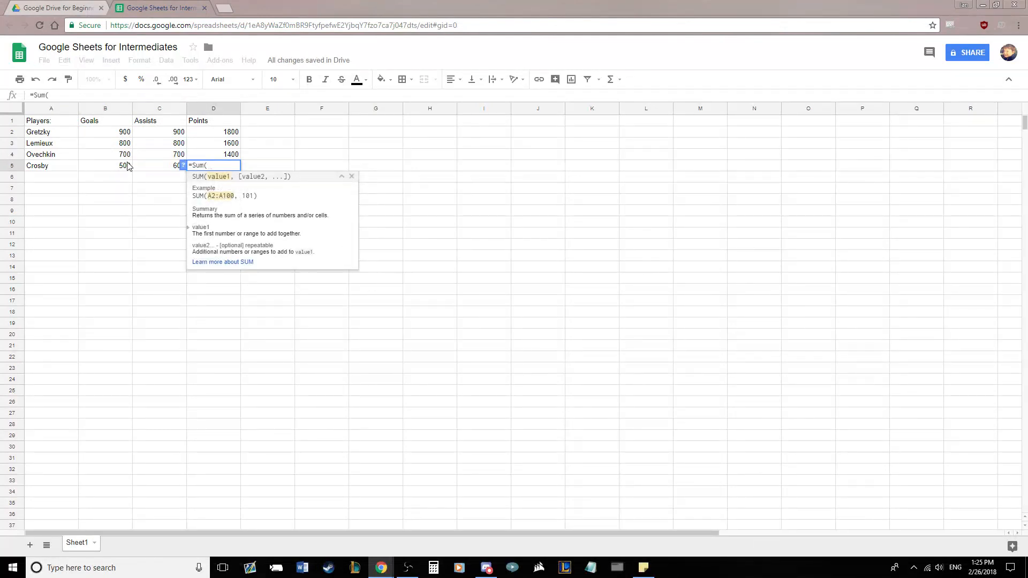
drag(127, 166, 148, 167)
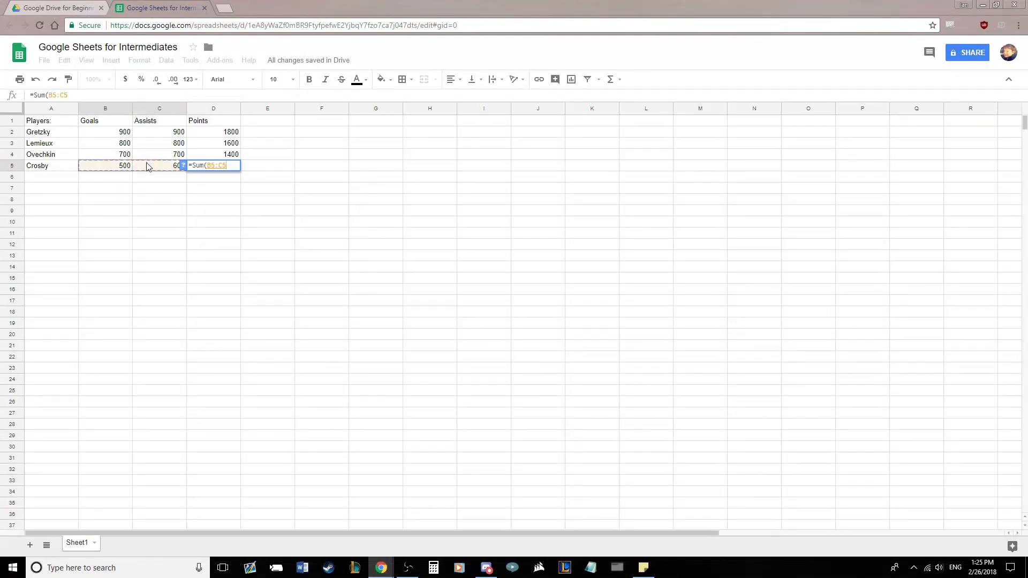
key(Return)
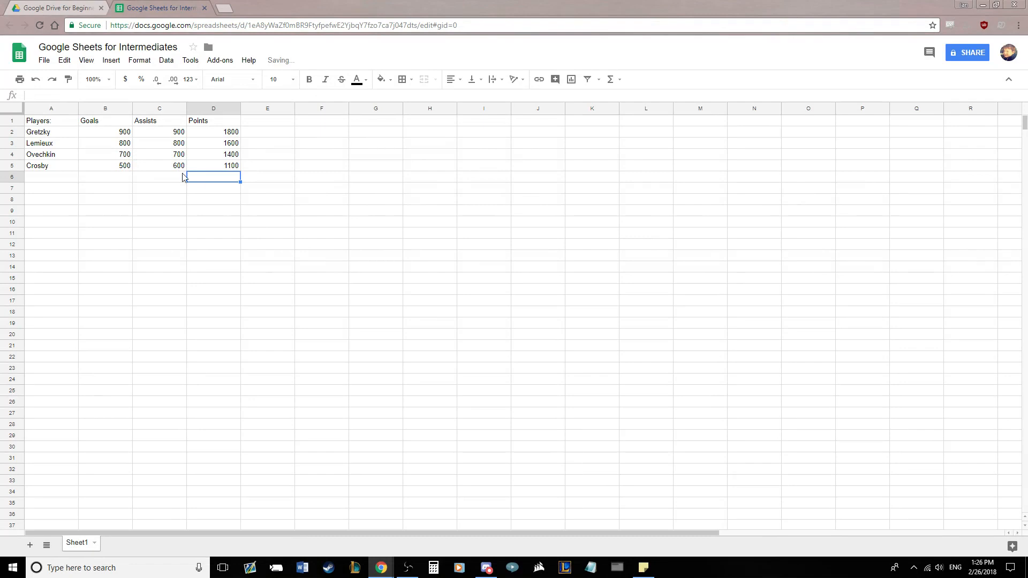
- Examine the commands available for row 5 and the Points column, including the options for sorting by column D
drag(214, 133, 229, 167)
click(236, 190)
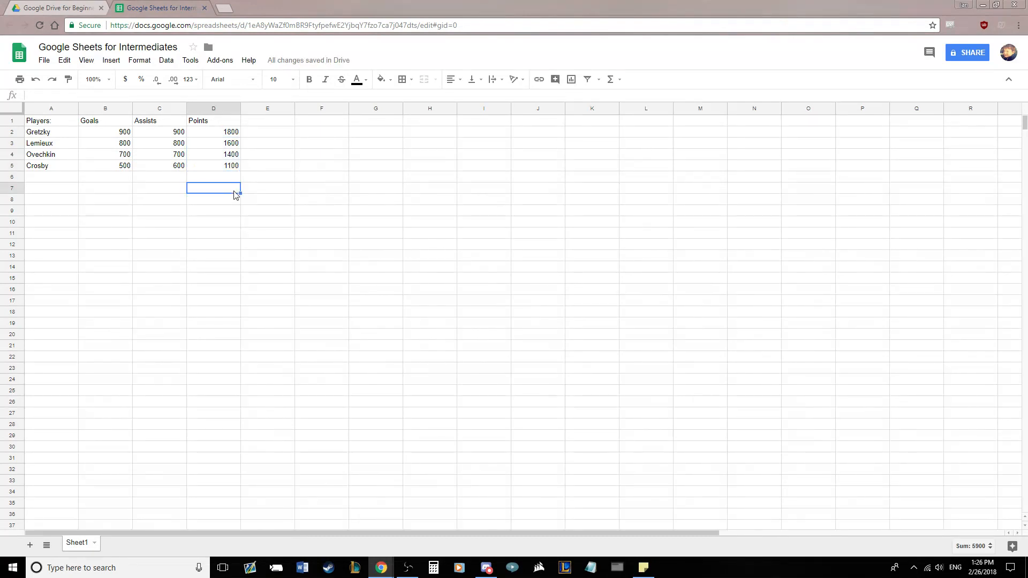
right_click(215, 108)
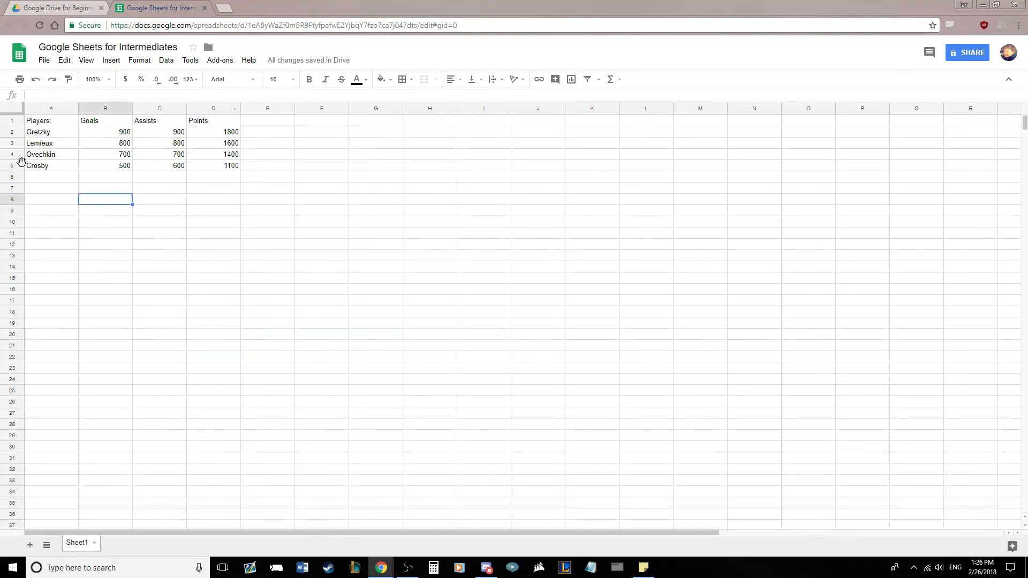
right_click(9, 166)
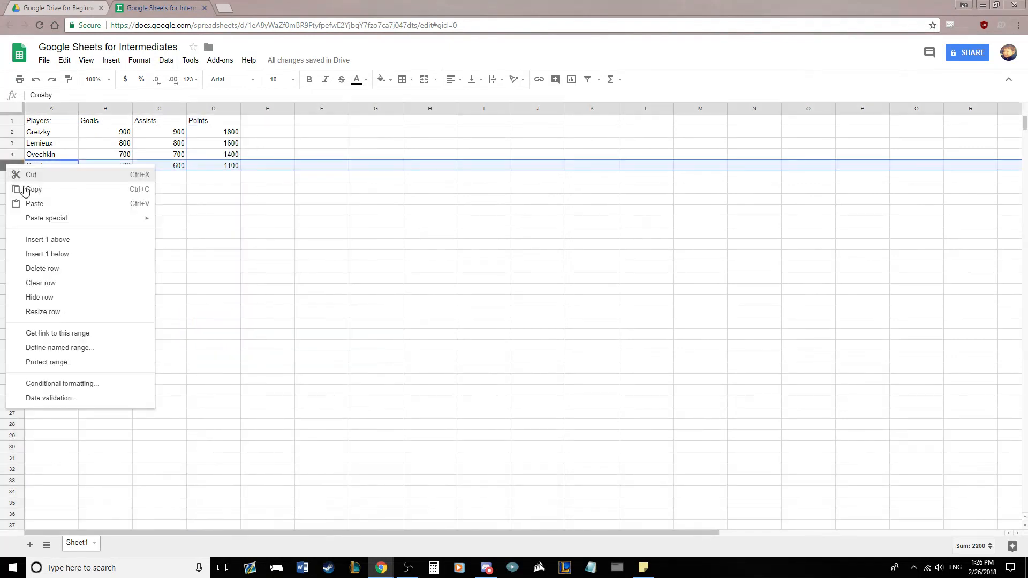
click(261, 203)
click(211, 108)
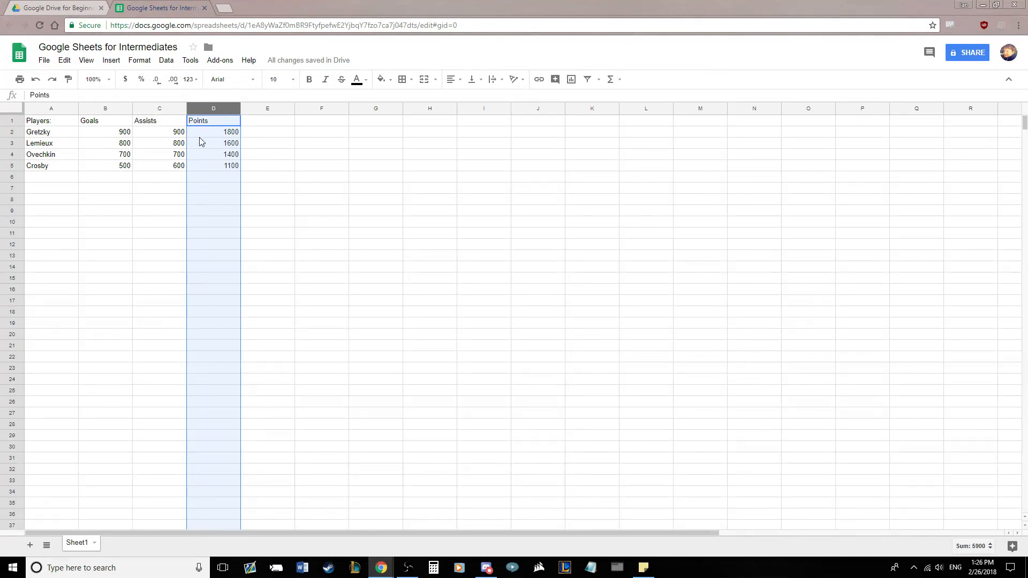
right_click(207, 109)
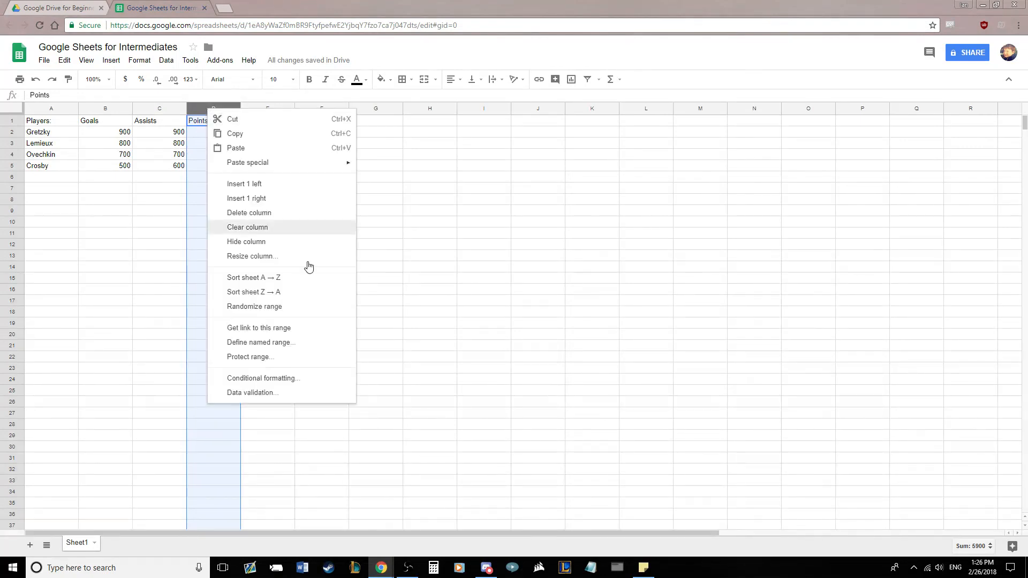
click(201, 108)
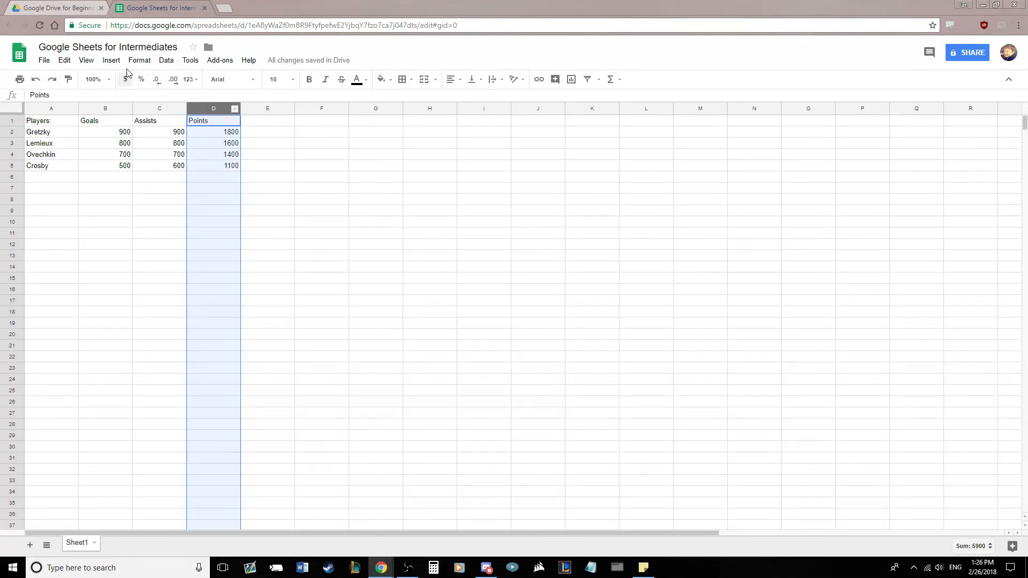
click(111, 60)
mouse_move(64, 65)
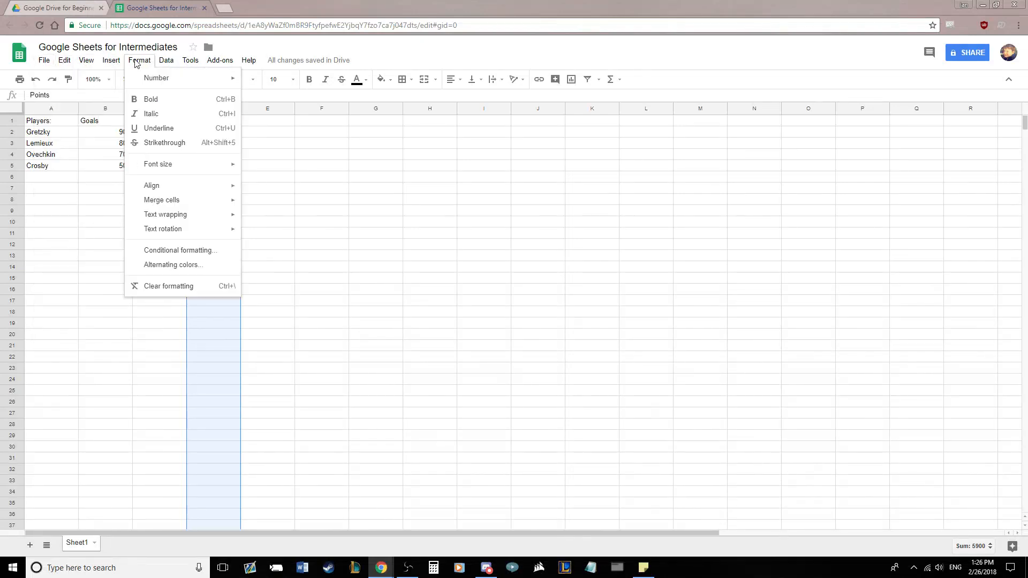
mouse_move(177, 63)
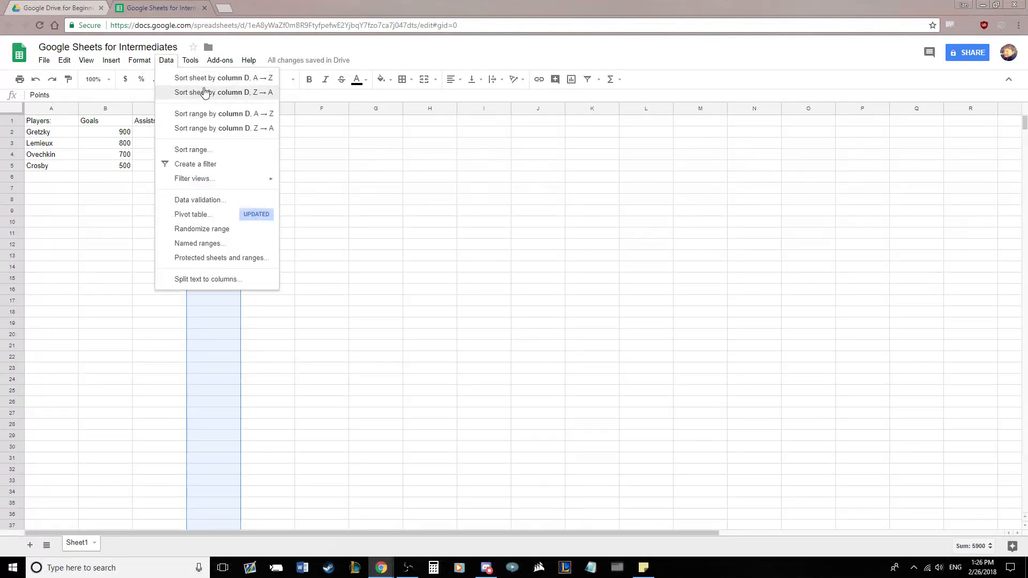
click(376, 177)
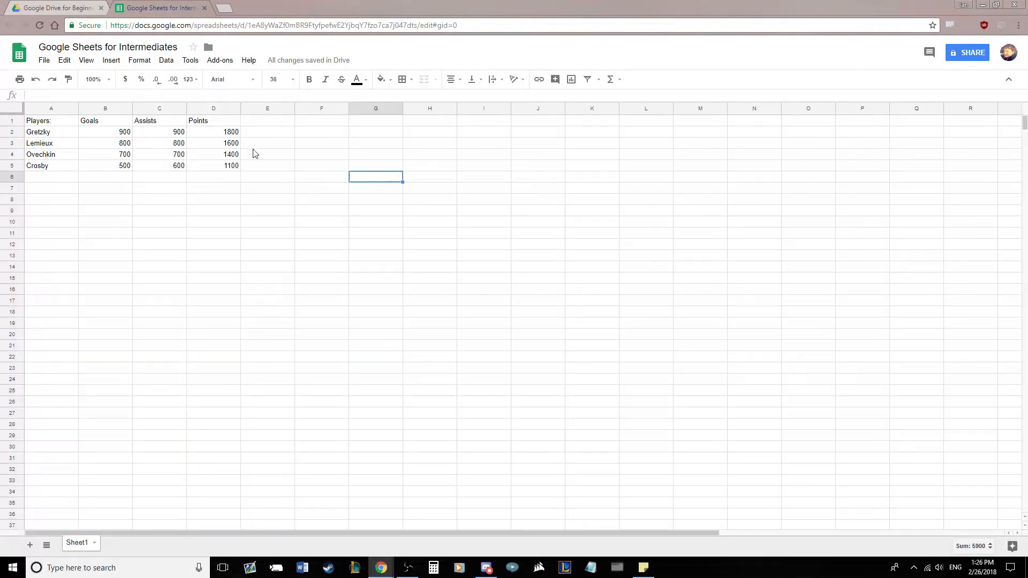
- Sort the whole sheet A → Z by the Points column, and undo that sort
right_click(208, 109)
click(268, 278)
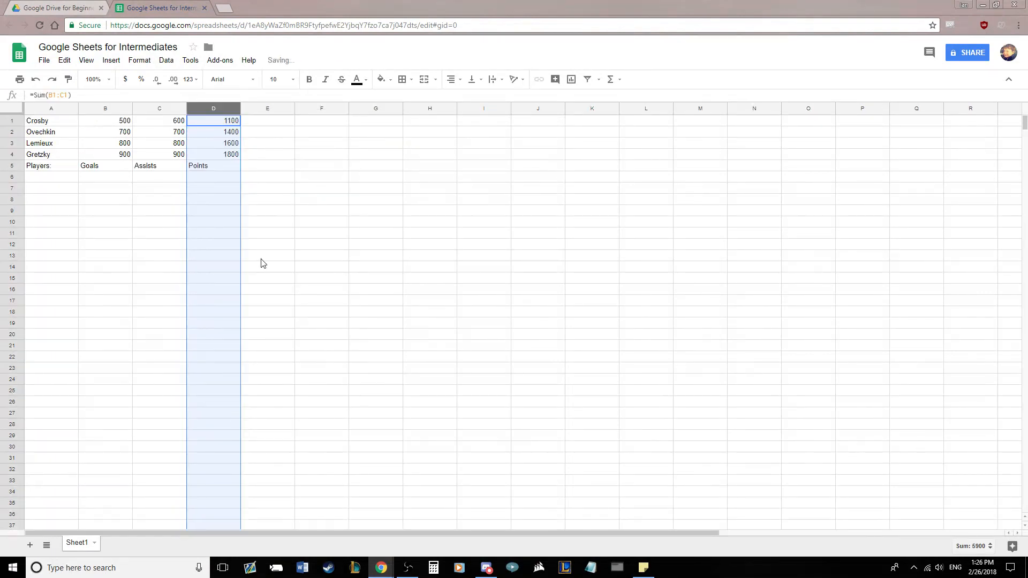
click(254, 188)
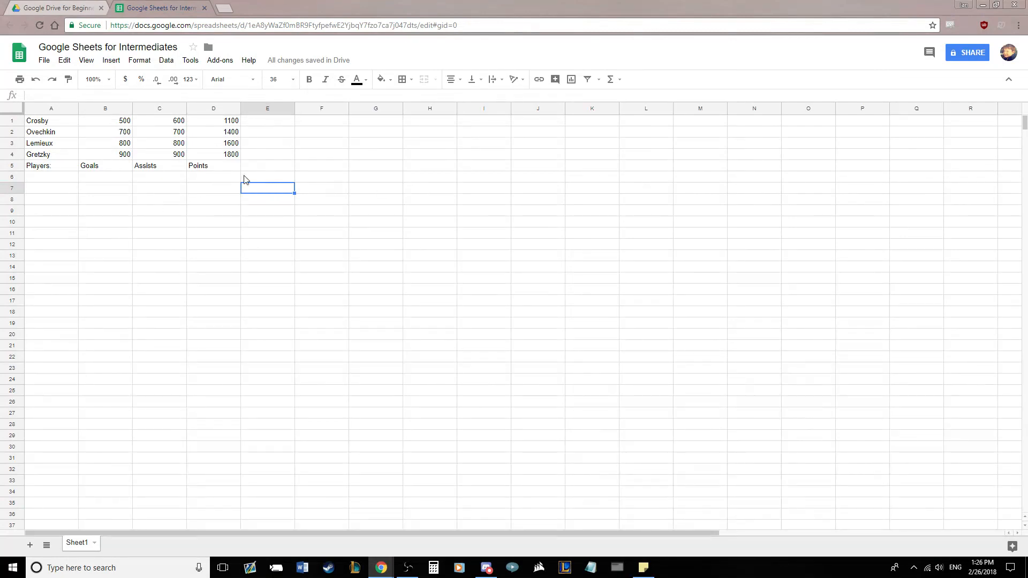
key(ctrl+z)
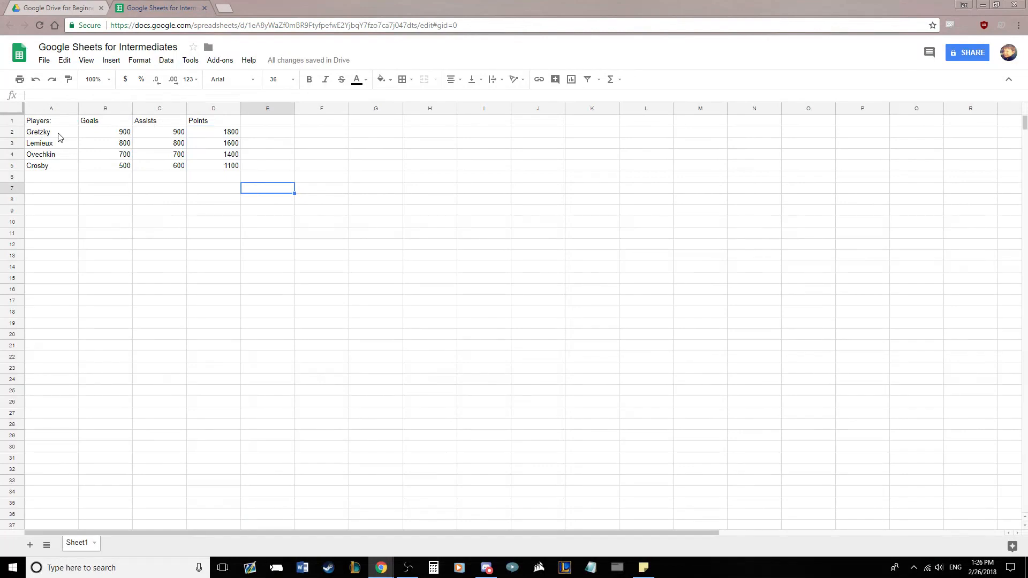
- Move Gretzky's row from A2:D2 to row 4, replacing Ovechkin's entries
drag(57, 135, 205, 137)
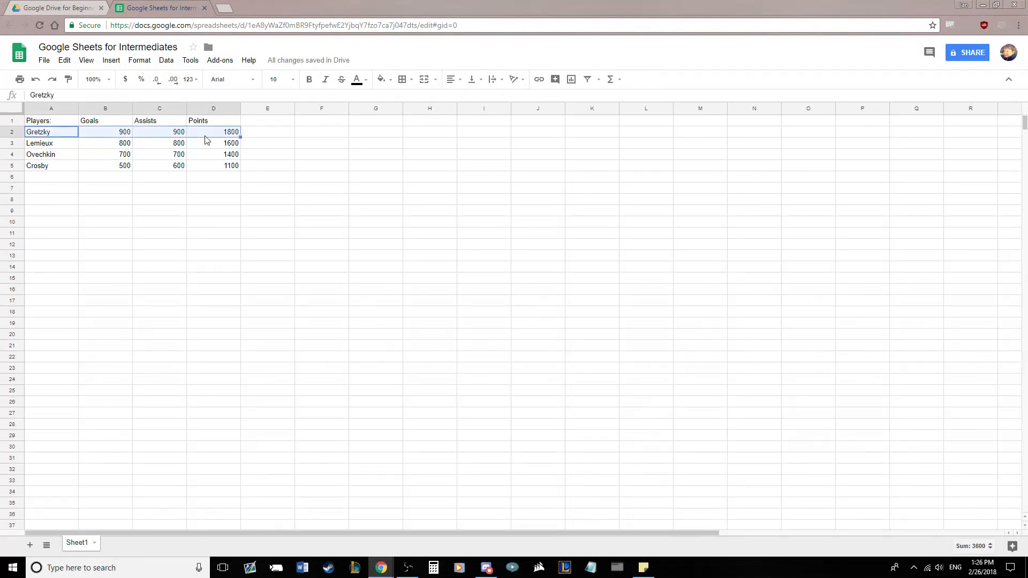
key(ctrl+c)
click(49, 155)
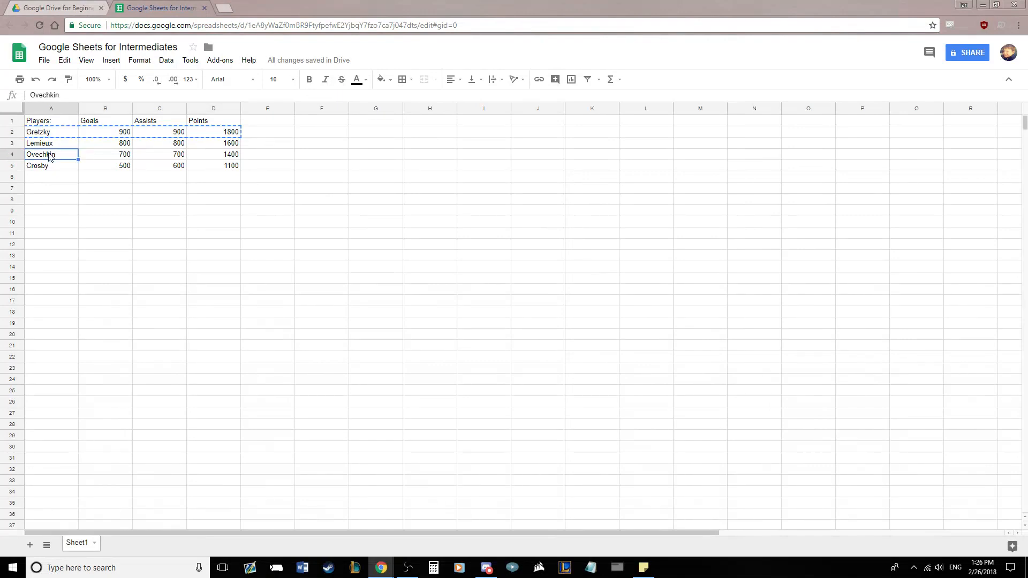
key(ctrl+v)
- Fill row 2 with Ovechkin, 700 goals, 700 assists and a points formula summing B2:C2
click(47, 134)
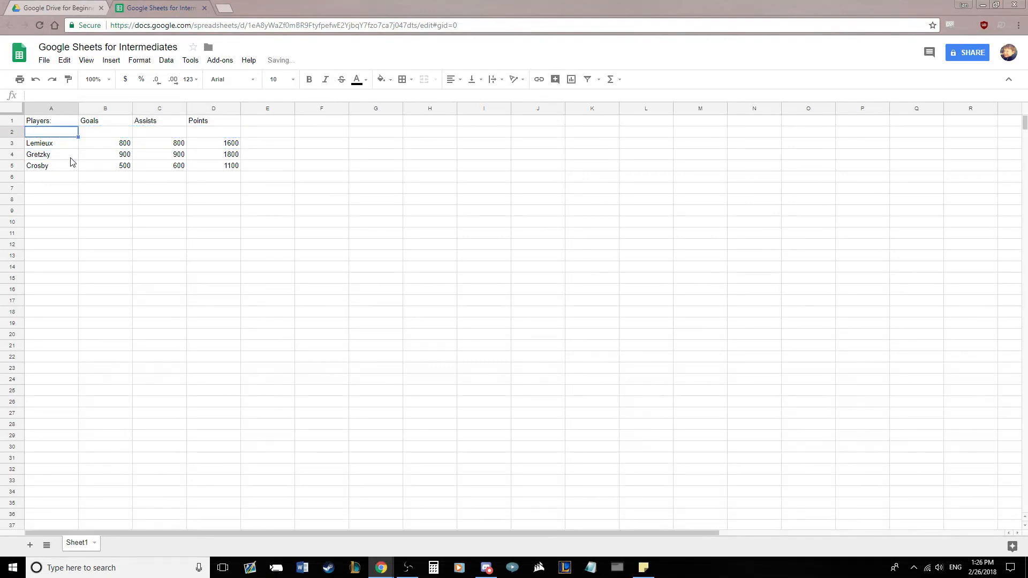
text(Ovechkin)
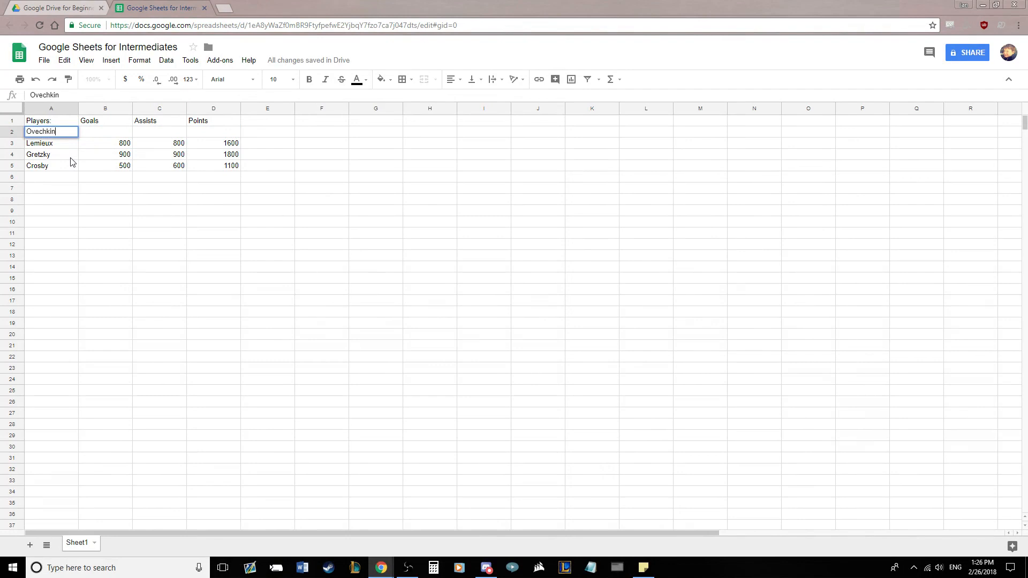
key(Tab)
text(700)
key(Tab)
text(700)
key(Tab)
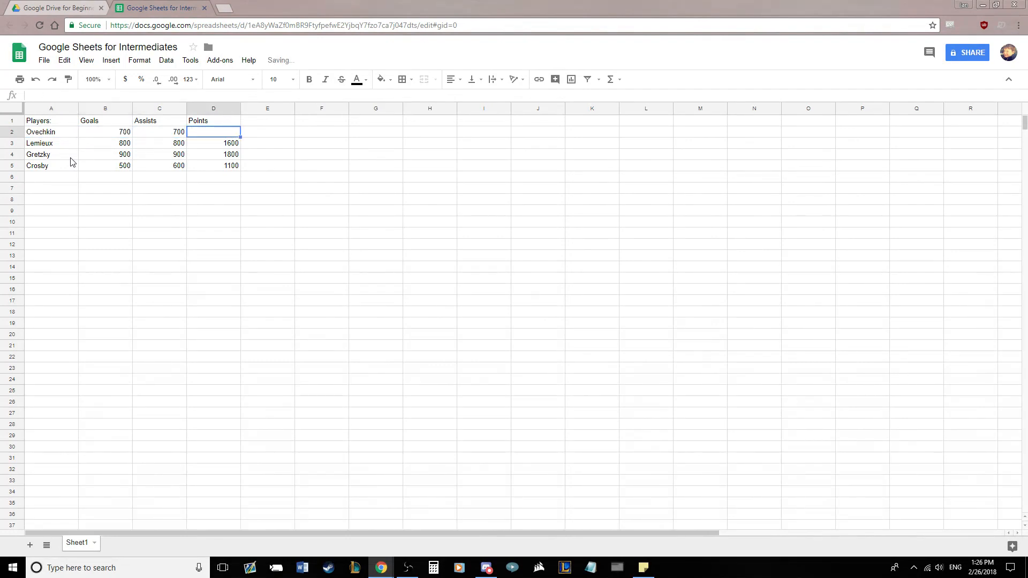
text(=Sum()
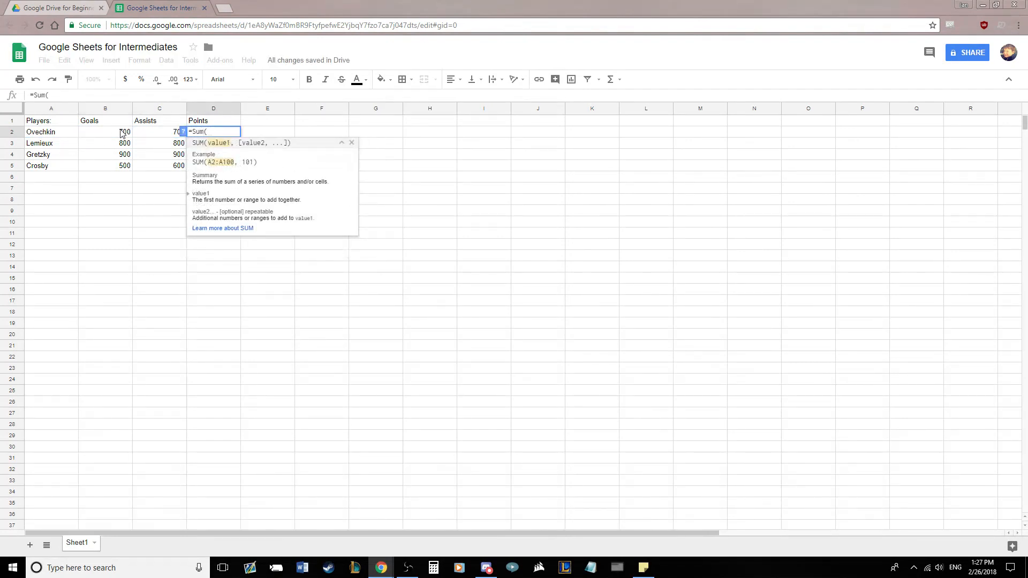
drag(122, 133, 145, 138)
key(Return)
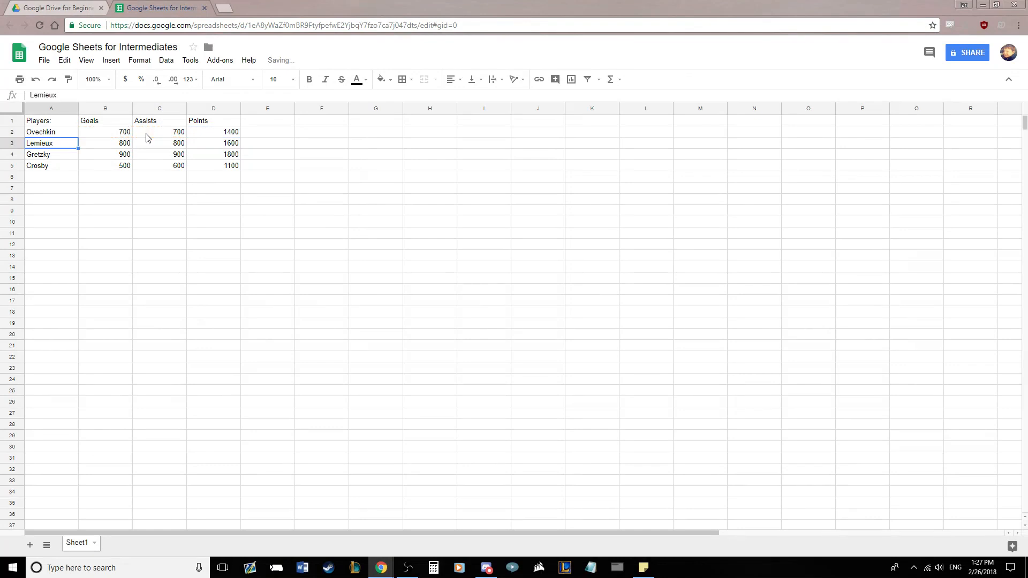
- Sort the whole sheet Z → A by the Points column
click(209, 135)
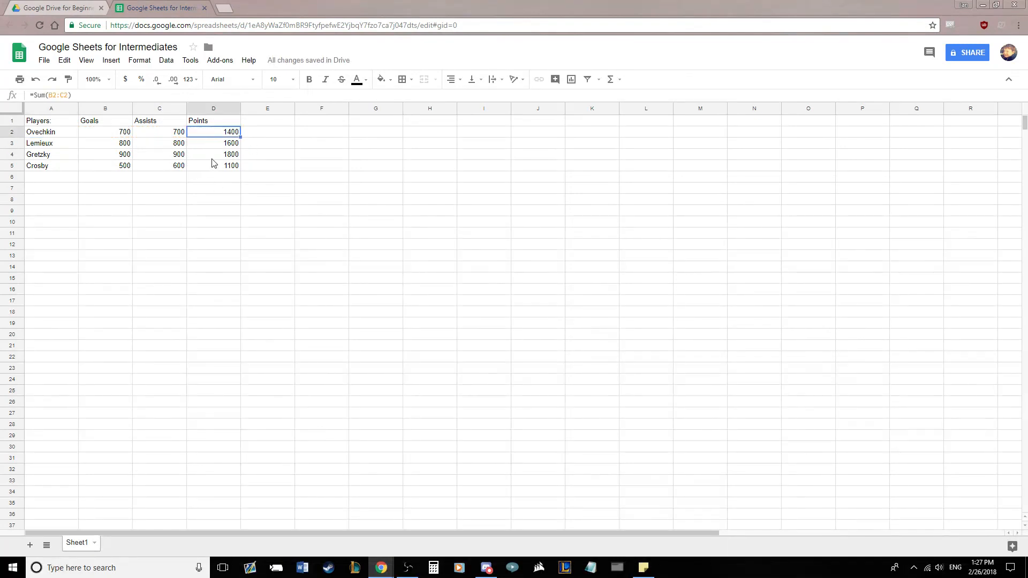
click(213, 158)
click(234, 175)
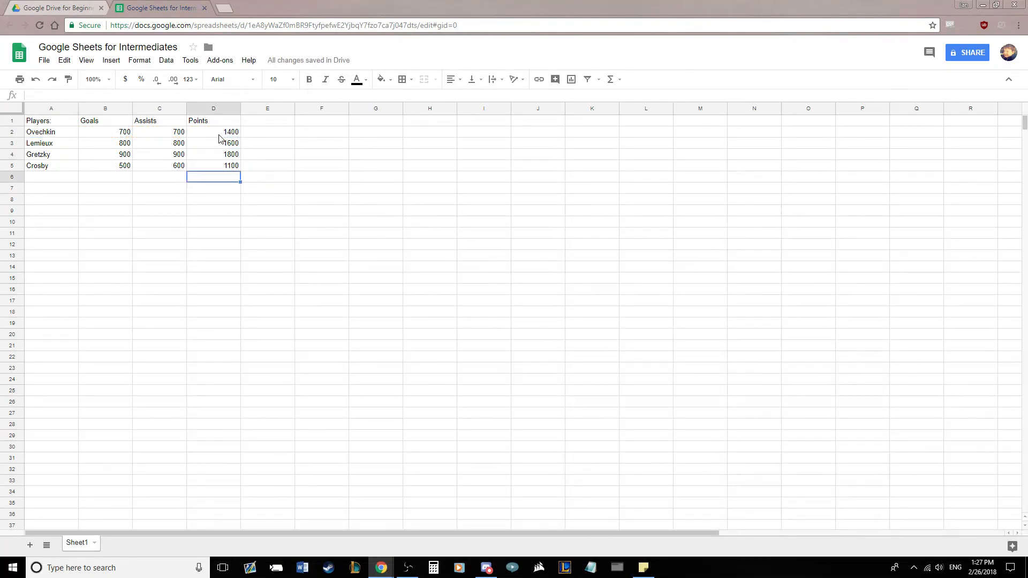
drag(220, 135, 227, 166)
click(260, 155)
click(218, 113)
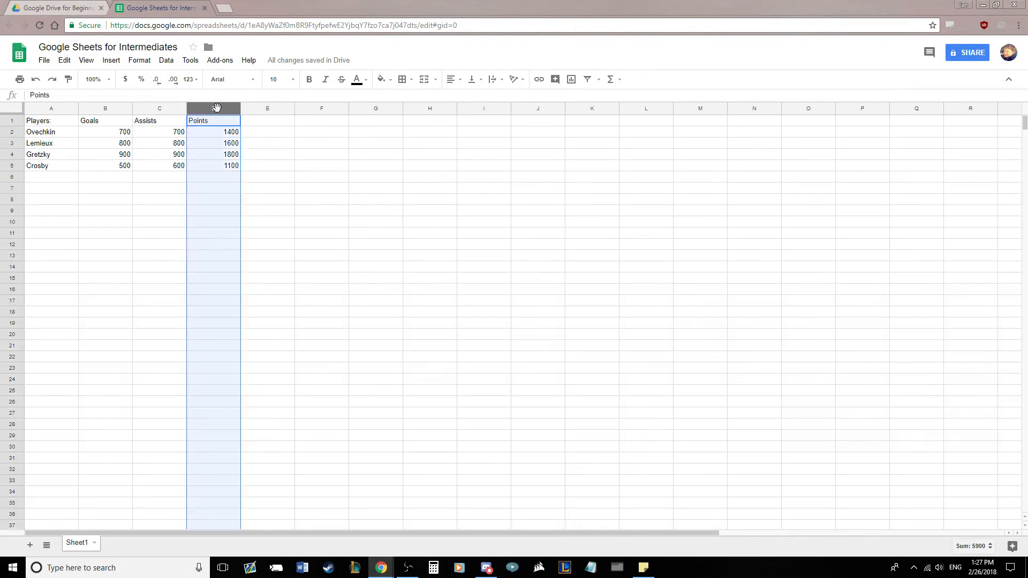
right_click(218, 112)
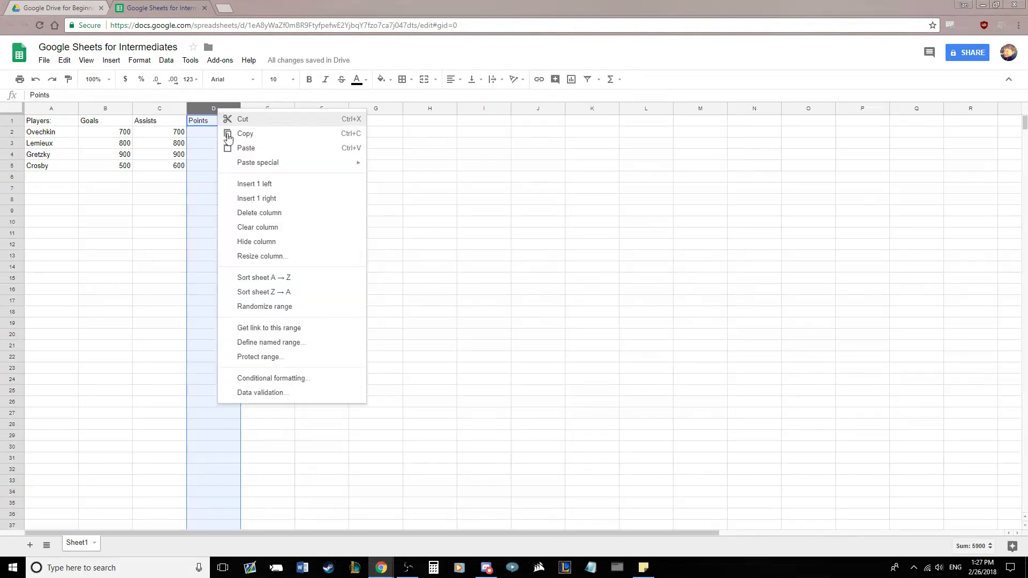
click(307, 291)
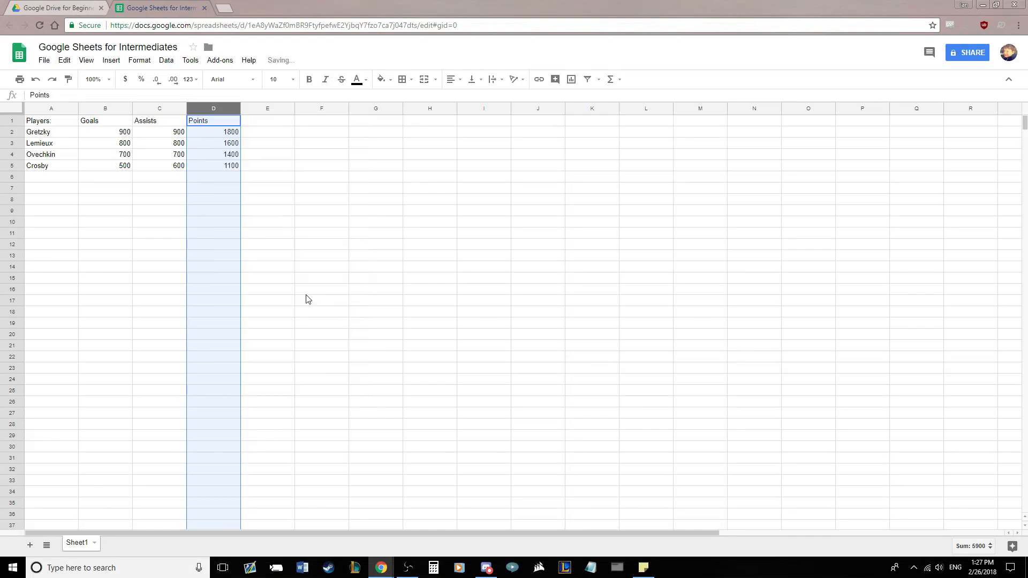
- Examine the header row, the order of the player names and the points formulas in the sorted table
click(278, 152)
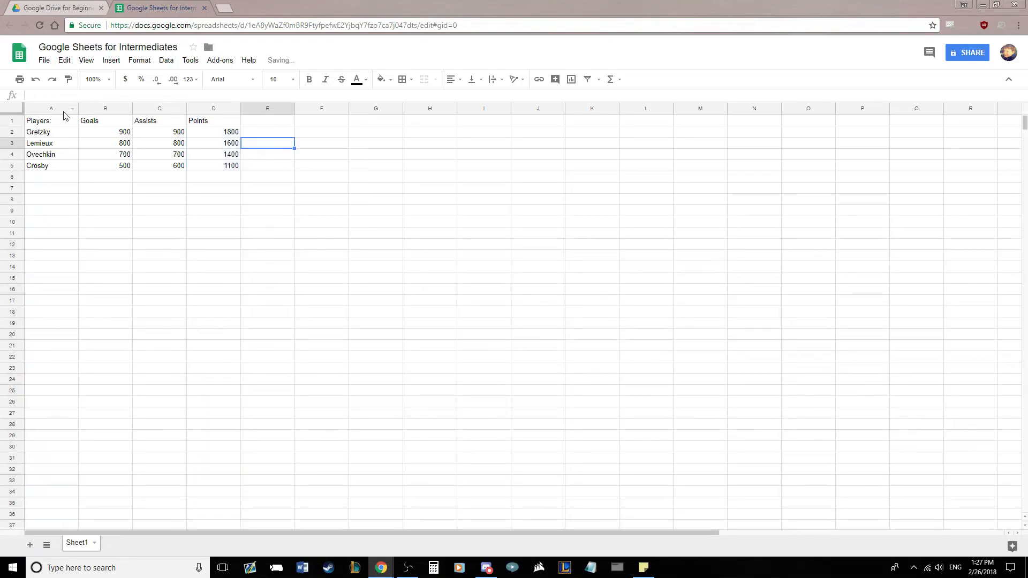
drag(38, 120, 219, 122)
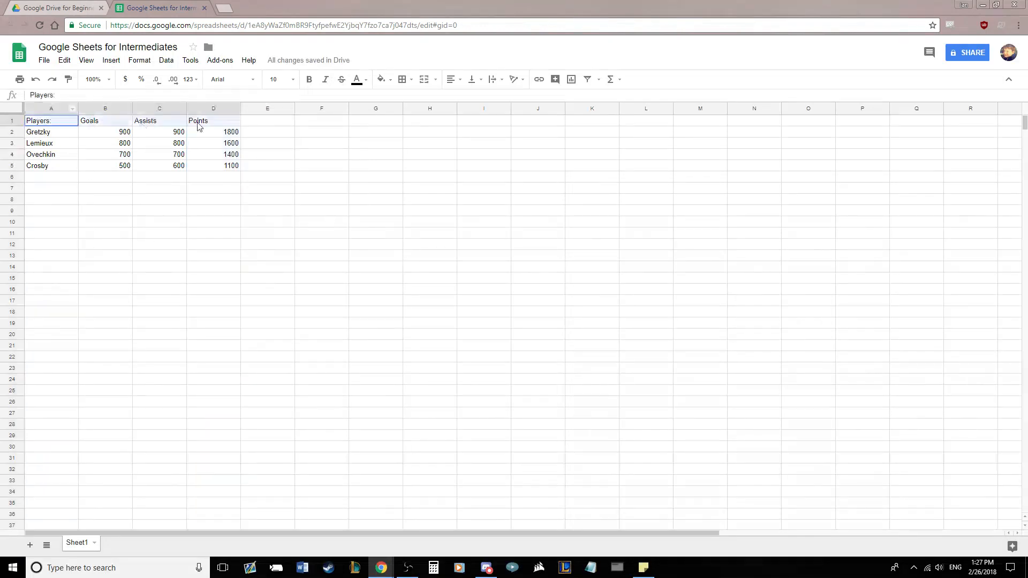
click(298, 131)
drag(69, 134, 75, 156)
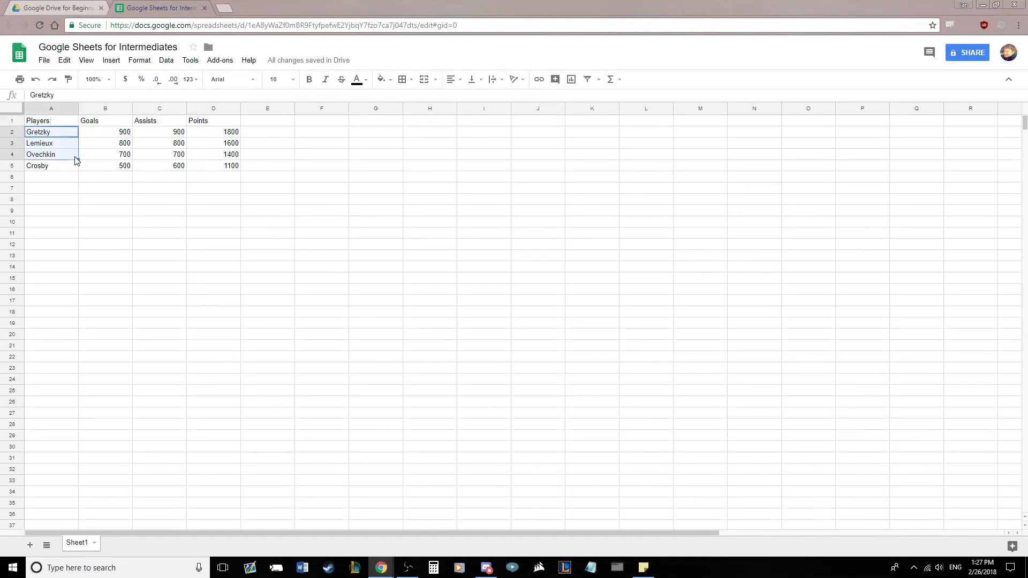
click(257, 187)
drag(224, 132, 223, 166)
click(312, 177)
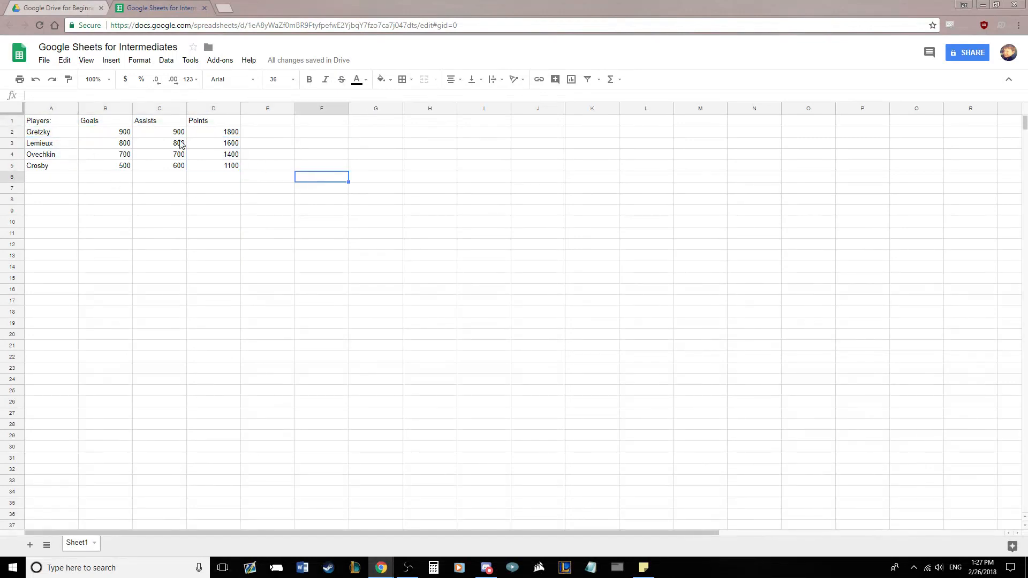
click(46, 134)
click(209, 135)
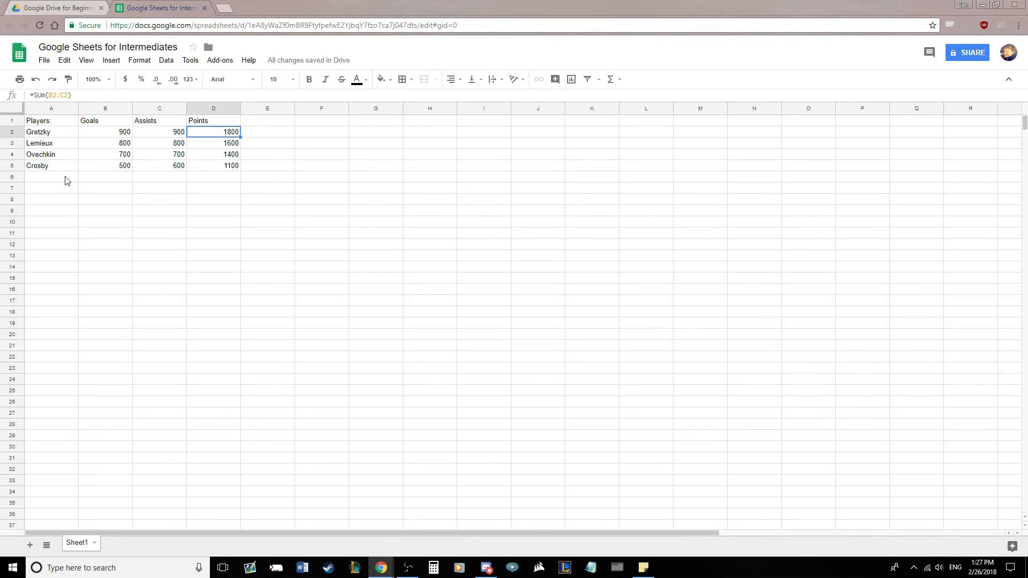
click(216, 166)
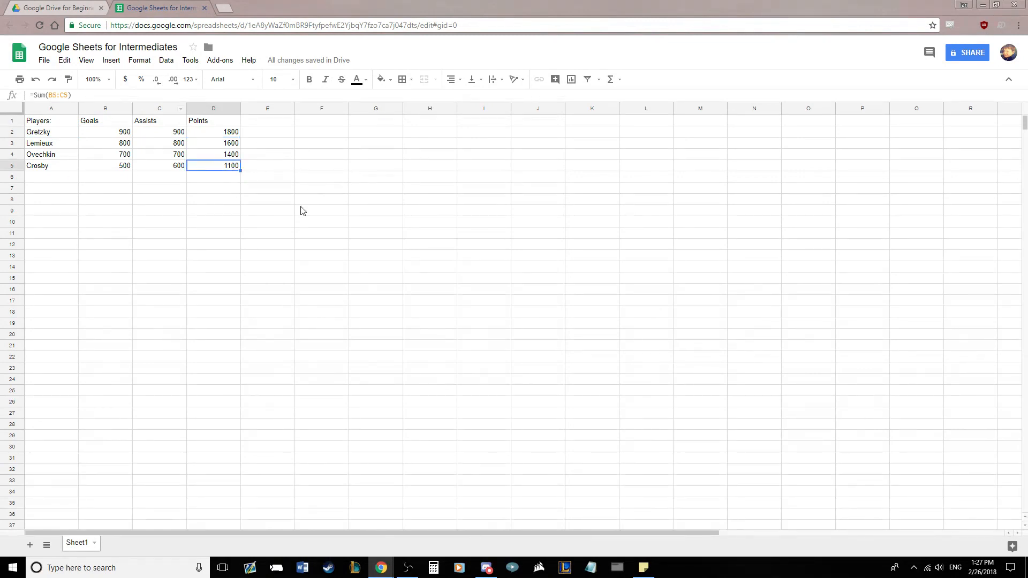
- Undo the Z → A sort by Points, and apply the same sort to the whole sheet again
key(ctrl+z)
click(276, 155)
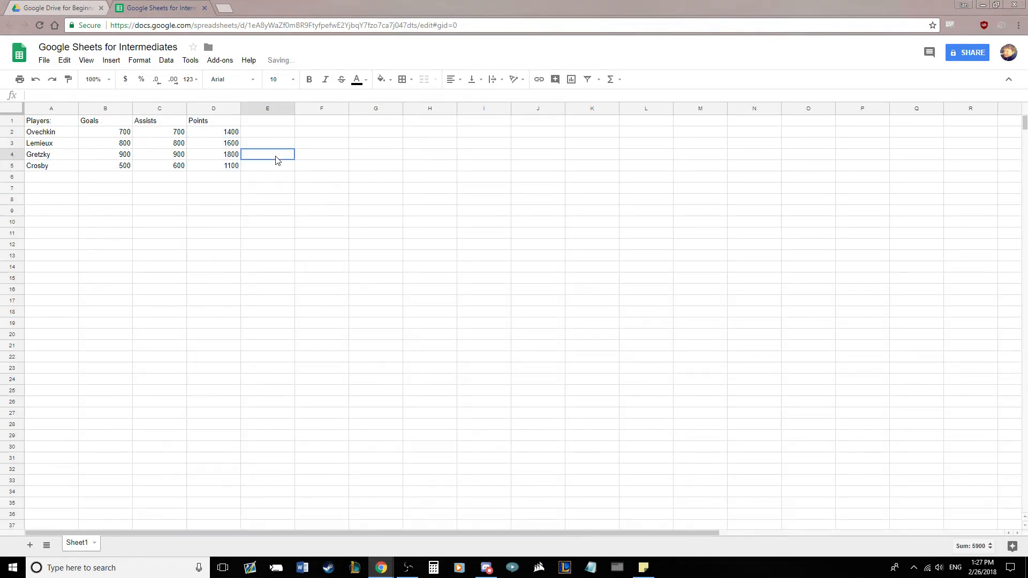
drag(53, 133, 218, 137)
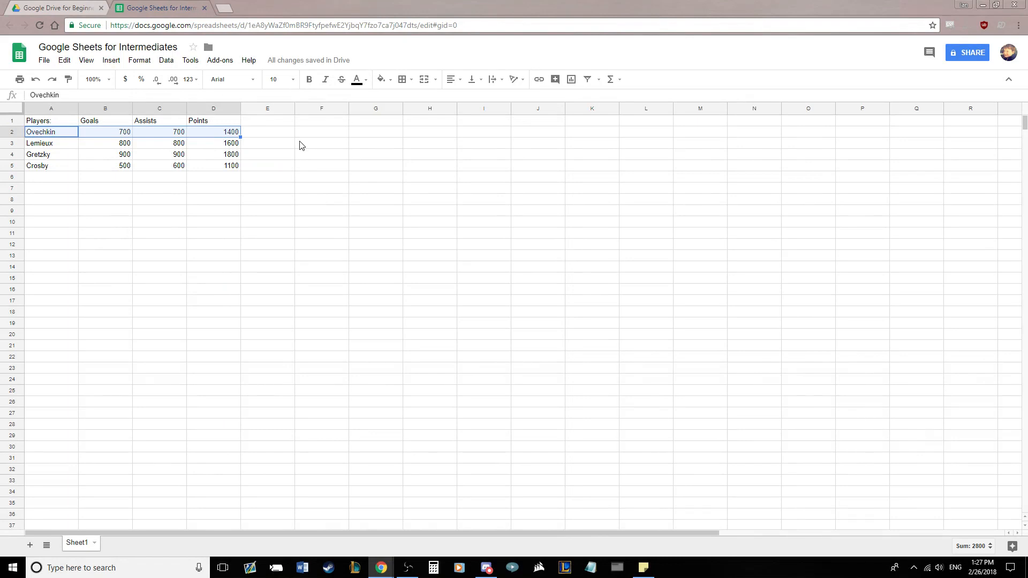
click(302, 146)
right_click(214, 108)
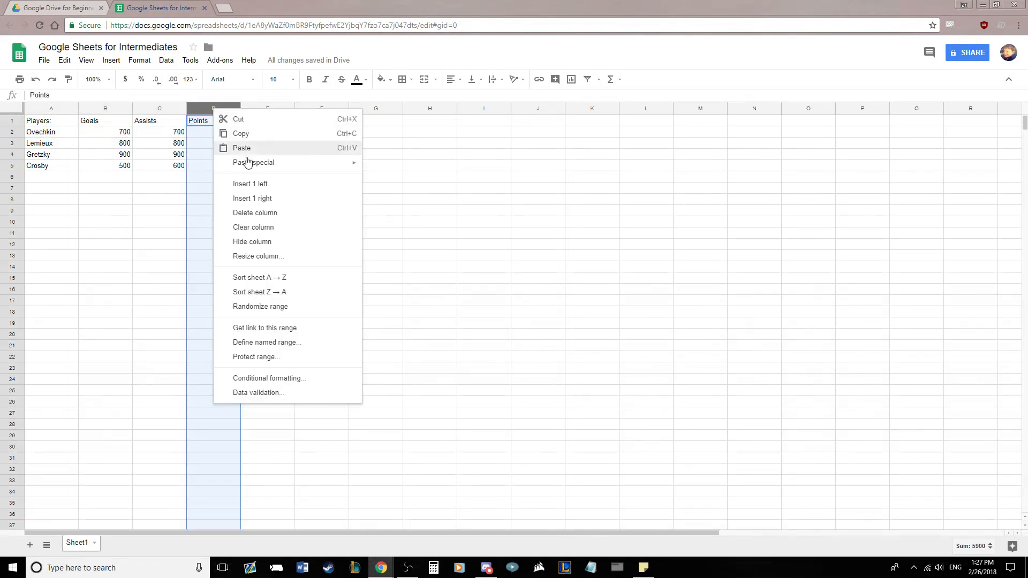
click(277, 298)
click(307, 202)
- Check the sorted rows and compare the goals, assists and points cells of the players
drag(48, 155, 225, 165)
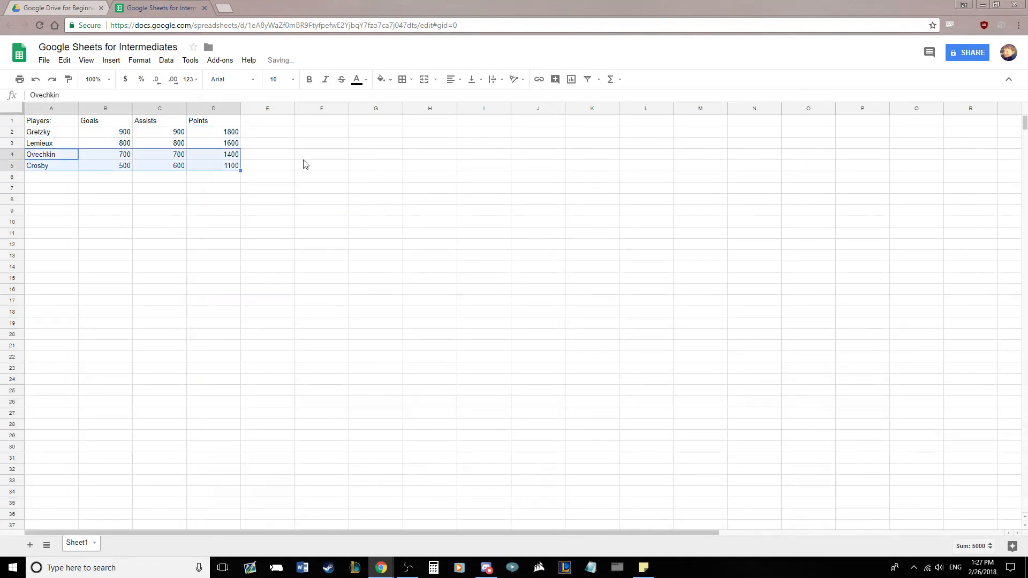
click(305, 155)
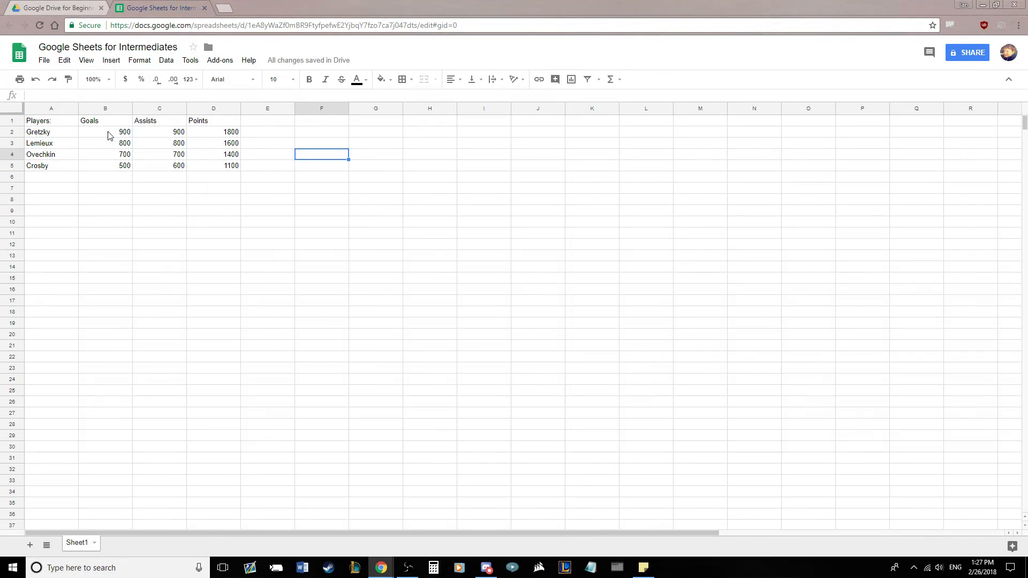
click(109, 134)
click(171, 134)
click(168, 155)
click(215, 134)
click(215, 147)
click(213, 162)
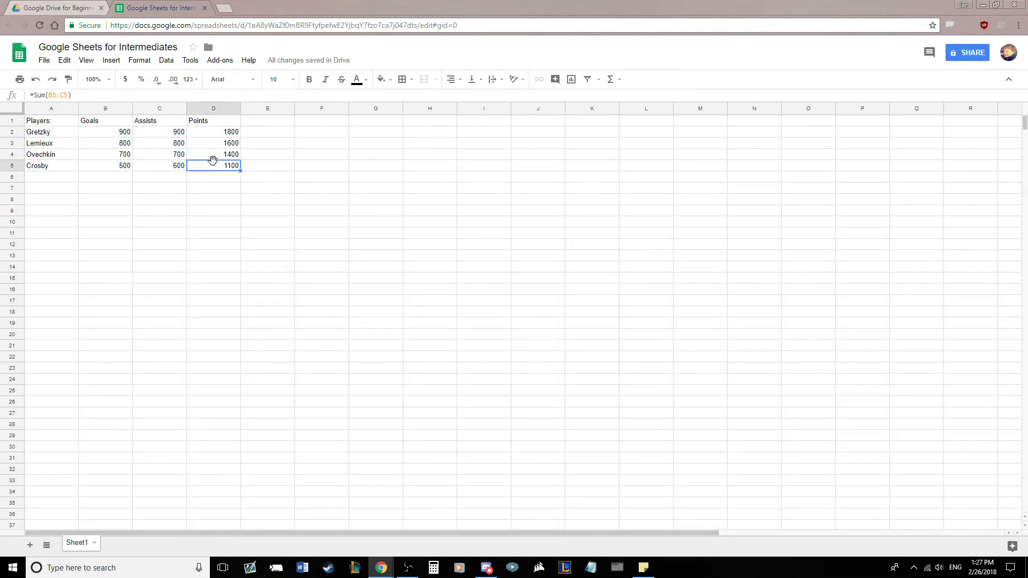
click(266, 167)
- Move Lemieux's points formula from D3 onto D4, and sort the whole sheet Z → A by the Assists column
click(211, 142)
drag(212, 145, 216, 157)
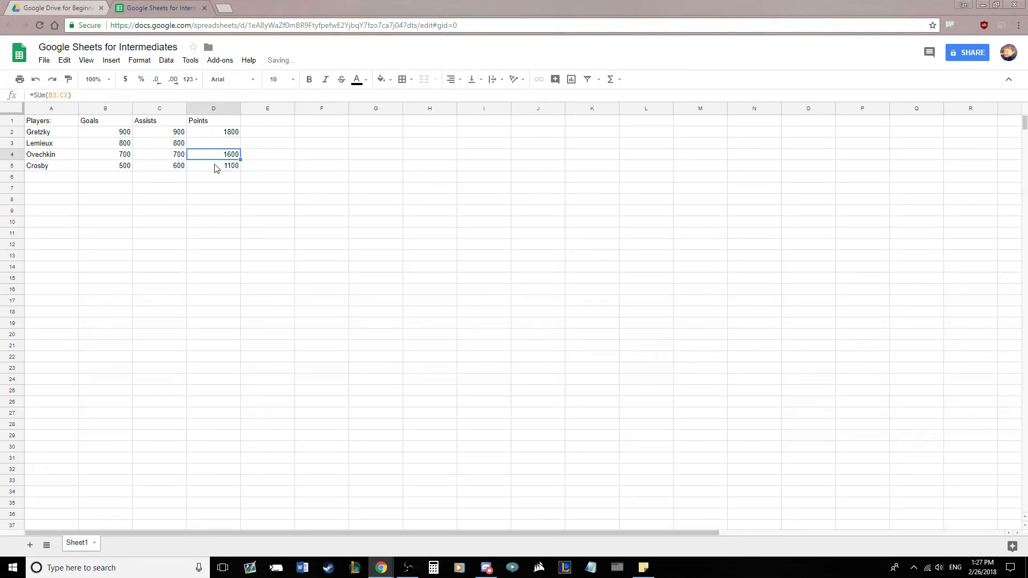
click(216, 169)
click(287, 167)
right_click(152, 111)
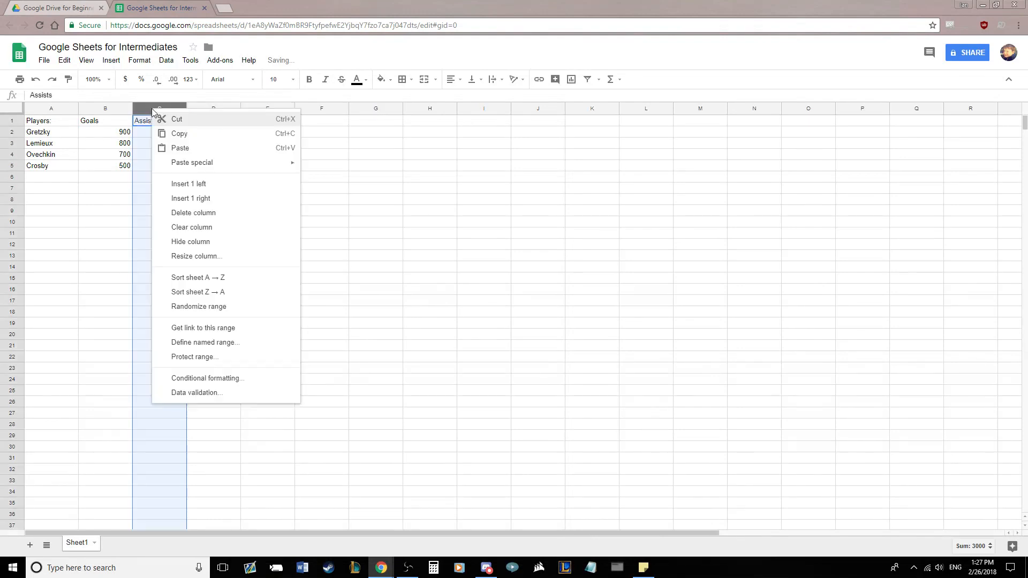
click(224, 292)
click(302, 169)
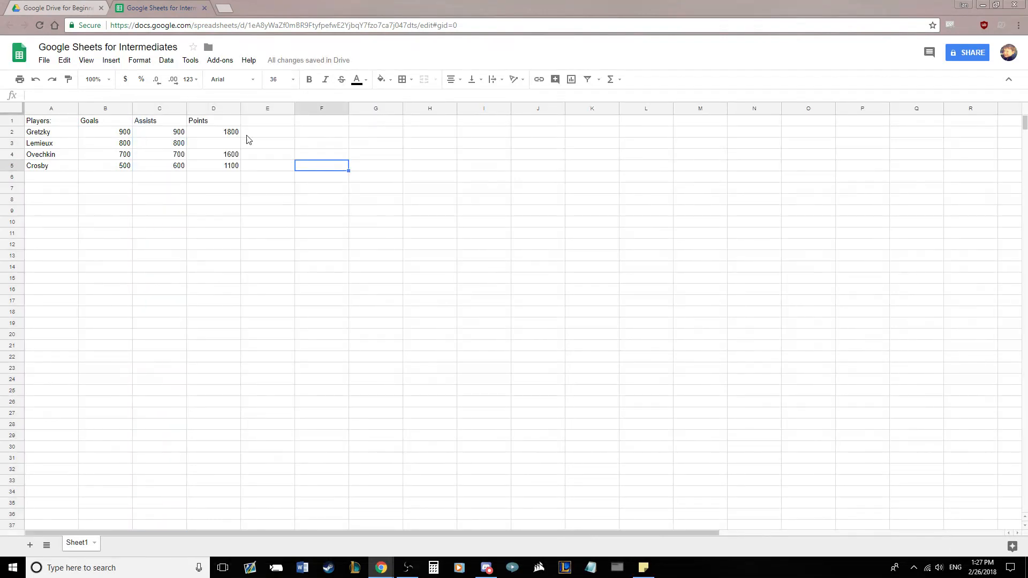
- Undo the move of Lemieux's points formula from D3 onto D4
click(222, 146)
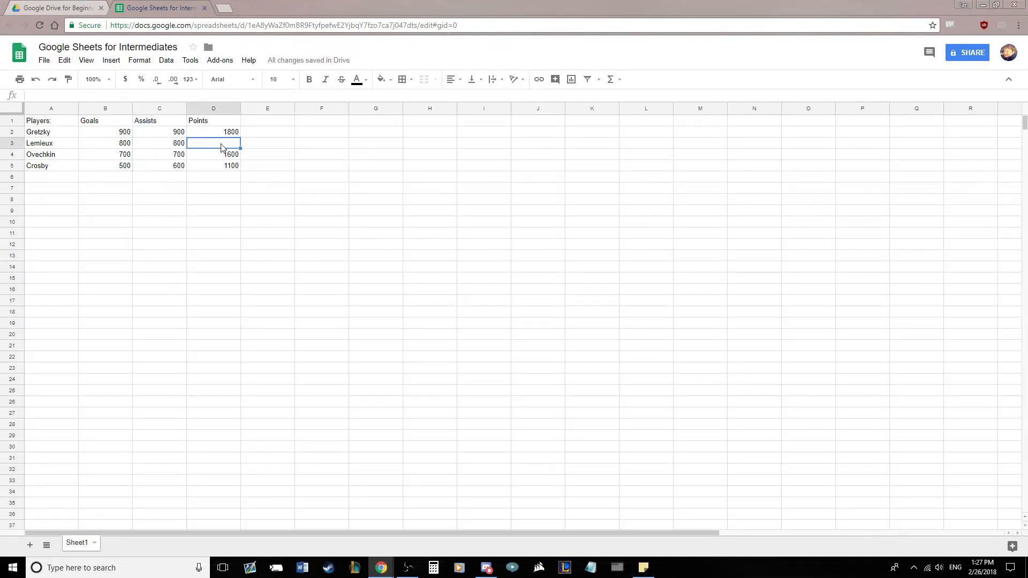
key(ctrl+z)
click(218, 143)
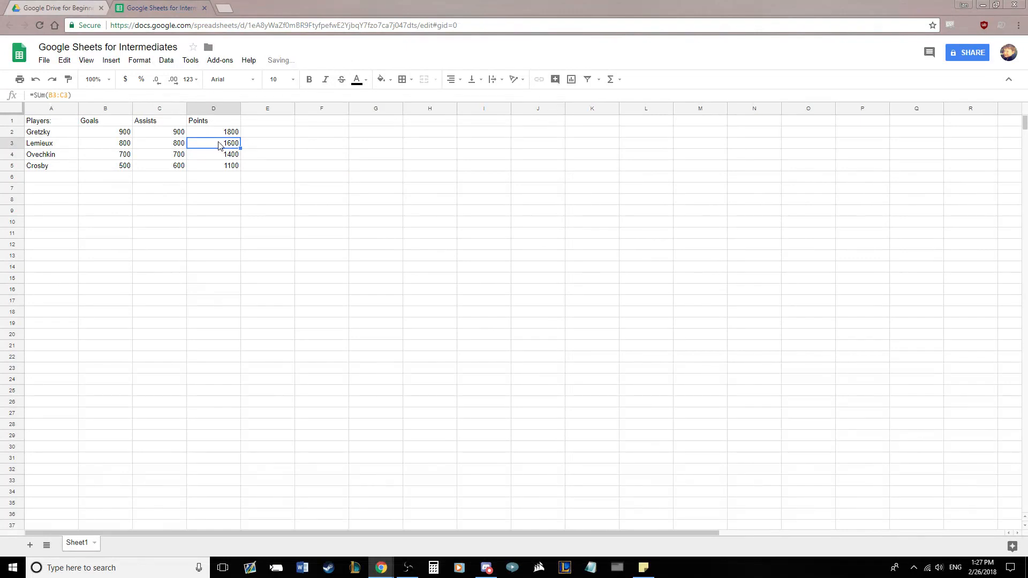
- Sort the whole sheet Z → A by the Assists column, and undo the sorting to restore the original player order
right_click(153, 108)
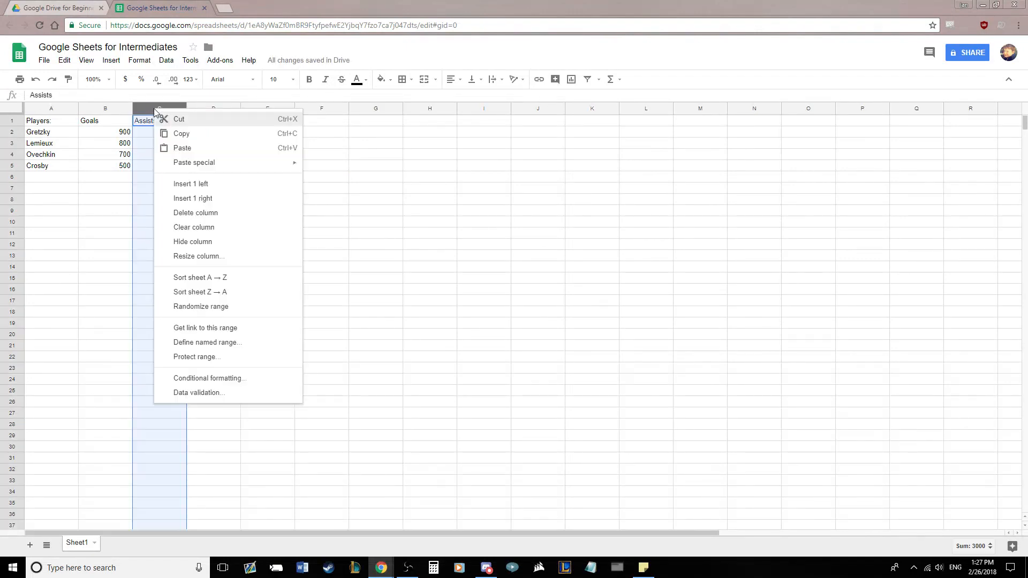
click(225, 292)
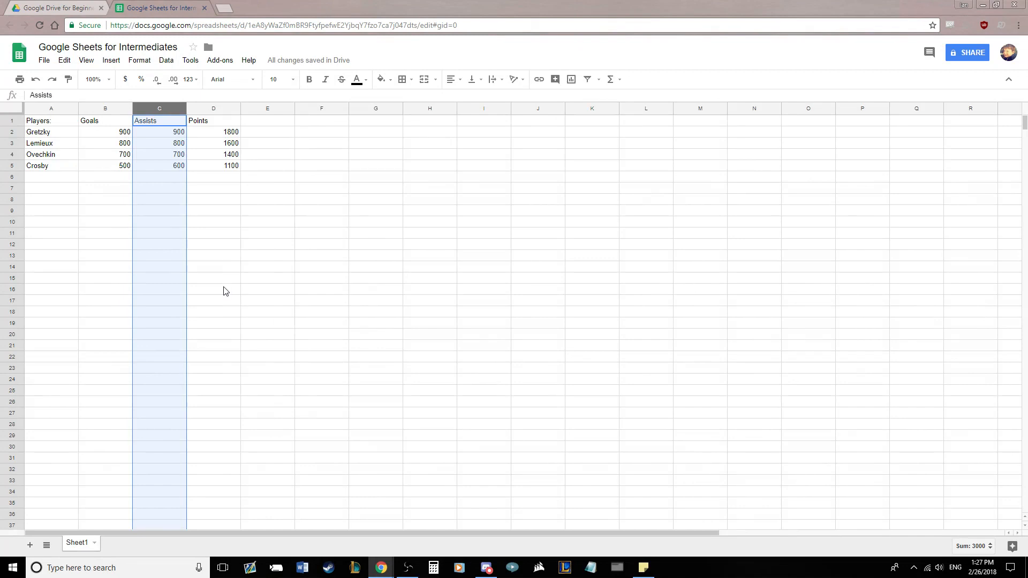
click(214, 222)
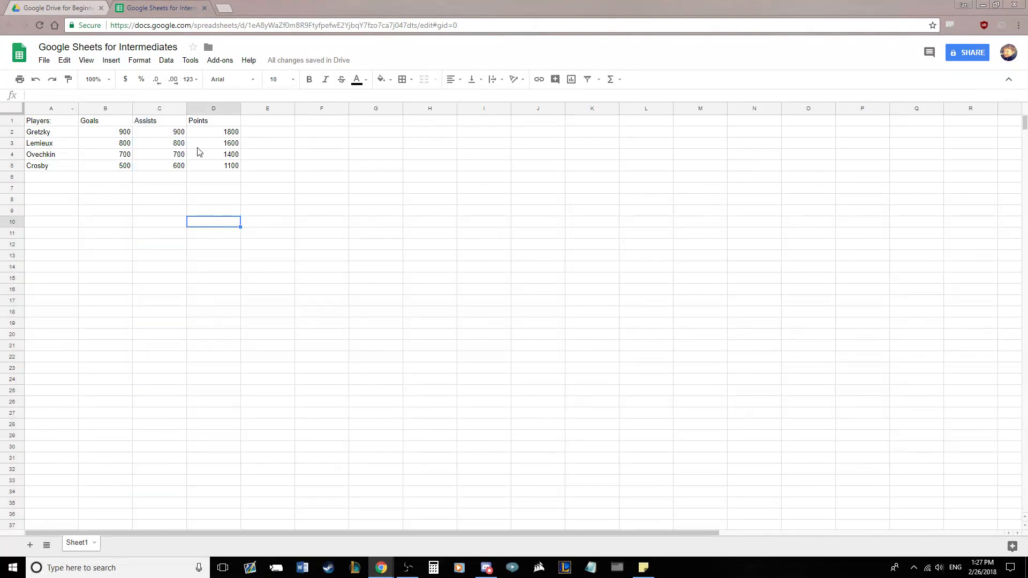
key(ctrl+z)
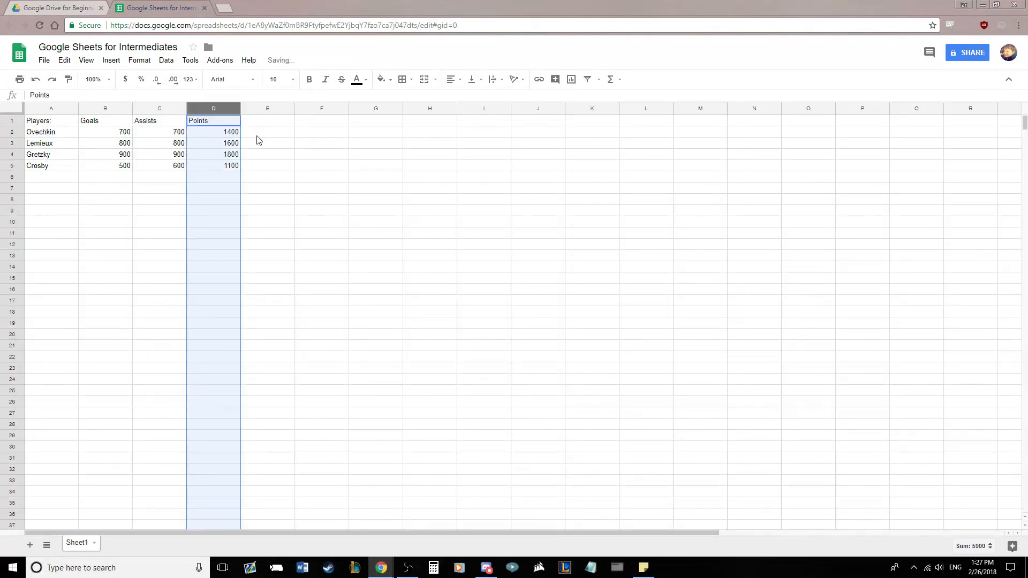
click(253, 134)
- Sort the whole sheet Z → A by the Goals column, and undo that sort
click(105, 109)
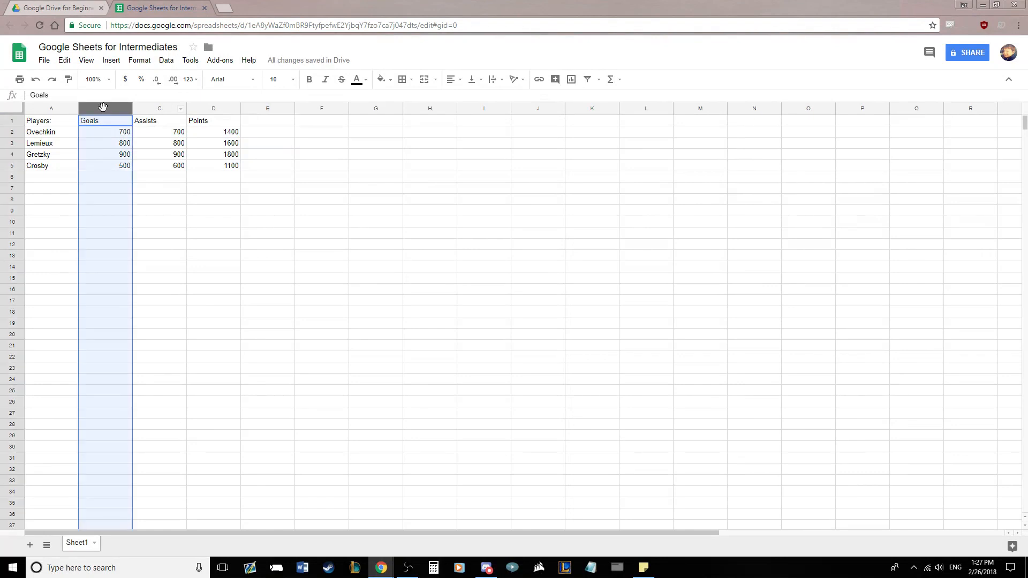
right_click(104, 110)
click(186, 295)
click(220, 213)
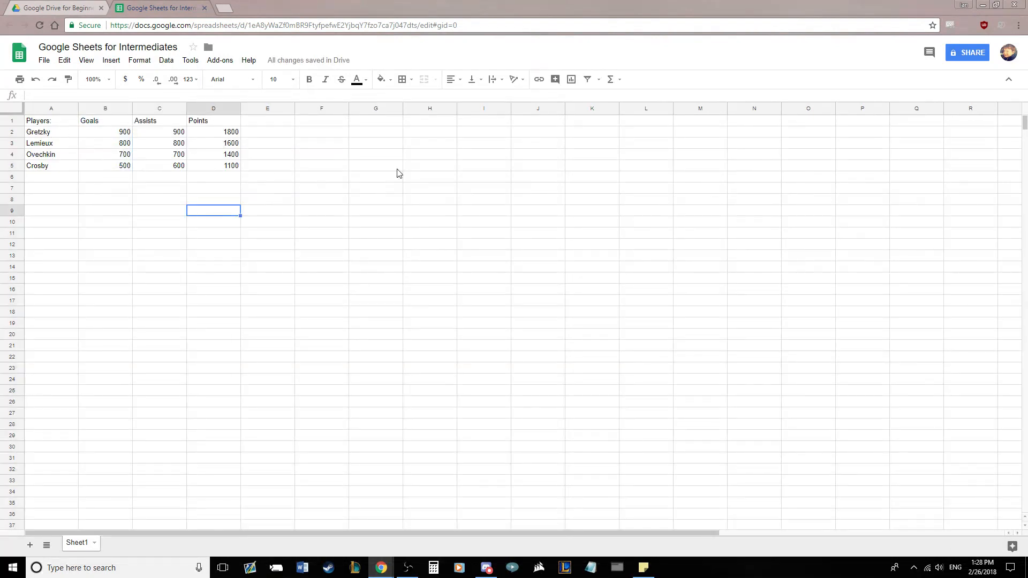
click(316, 178)
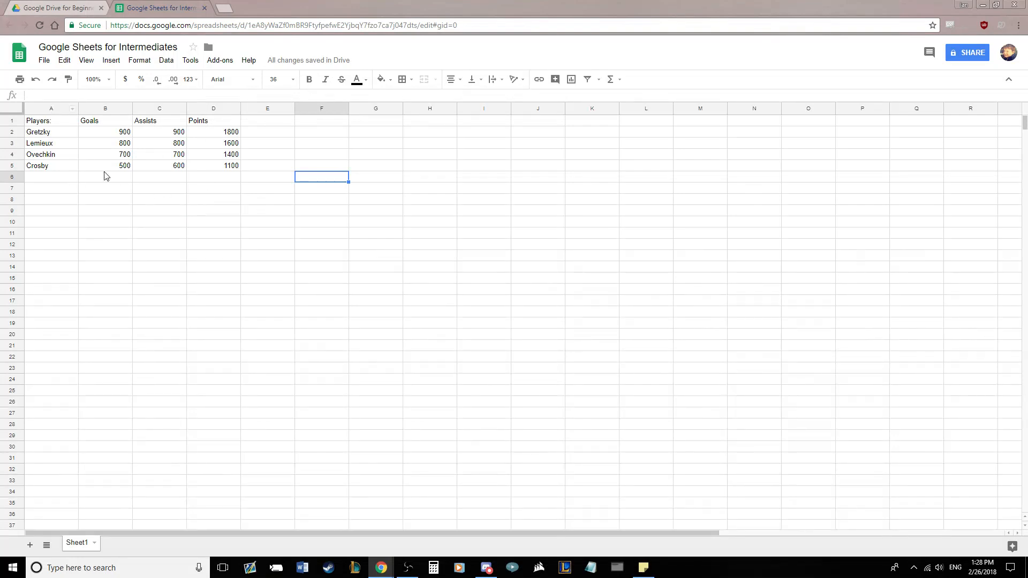
key(ctrl+z)
click(323, 203)
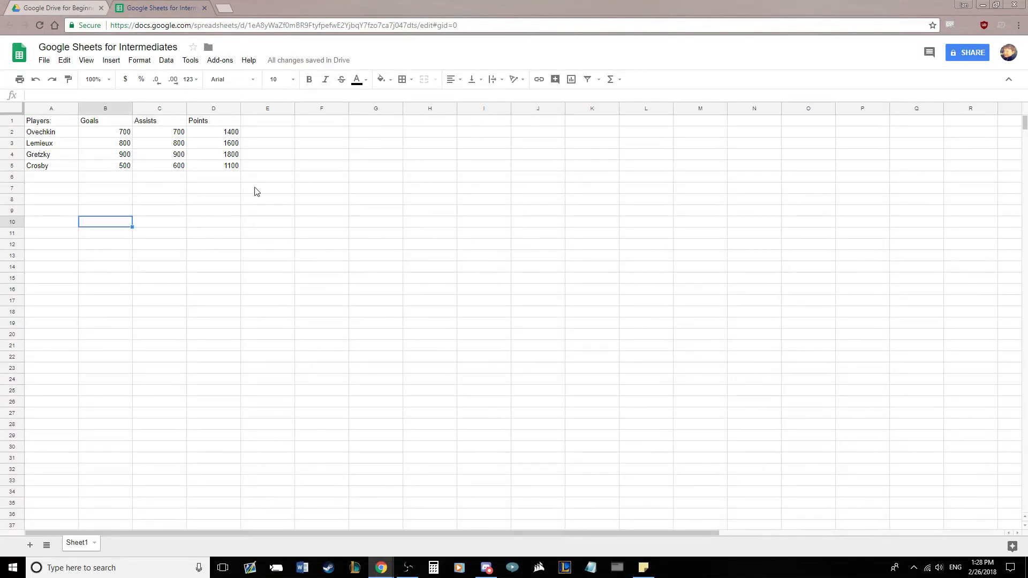
- Clear the entire player statistics table in A1:D5
mouse_move(46, 123)
mouse_down()
mouse_move(281, 183)
mouse_move(87, 142)
mouse_move(37, 120)
mouse_up()
click(234, 167)
key(Delete)
key(F11)
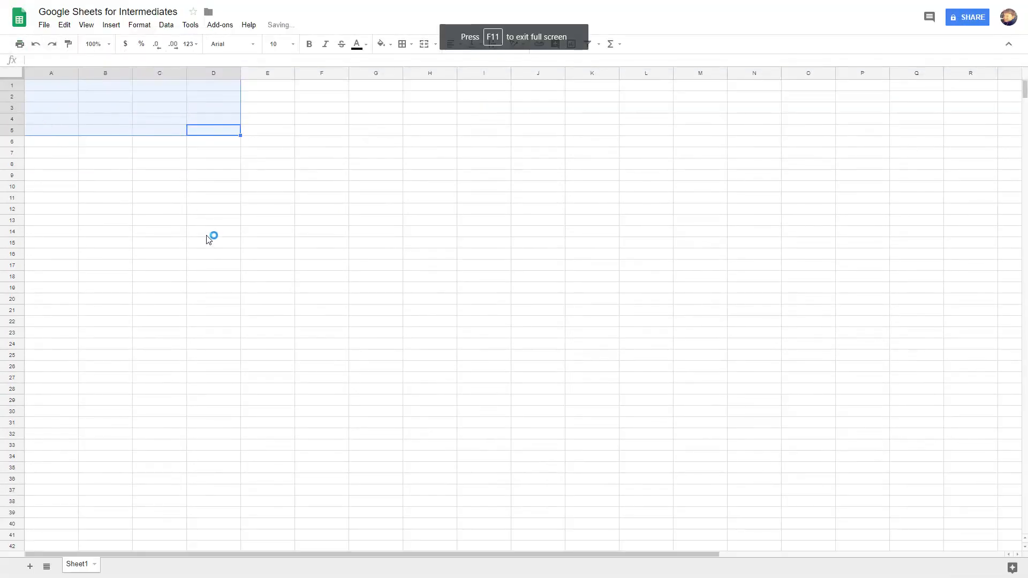
key(F11)
click(208, 236)
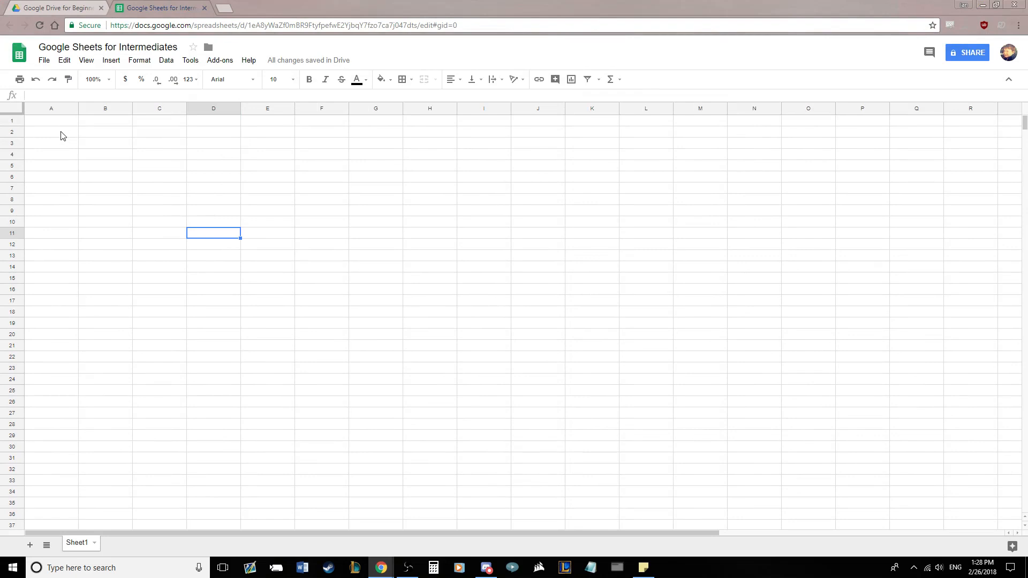
key(F11)
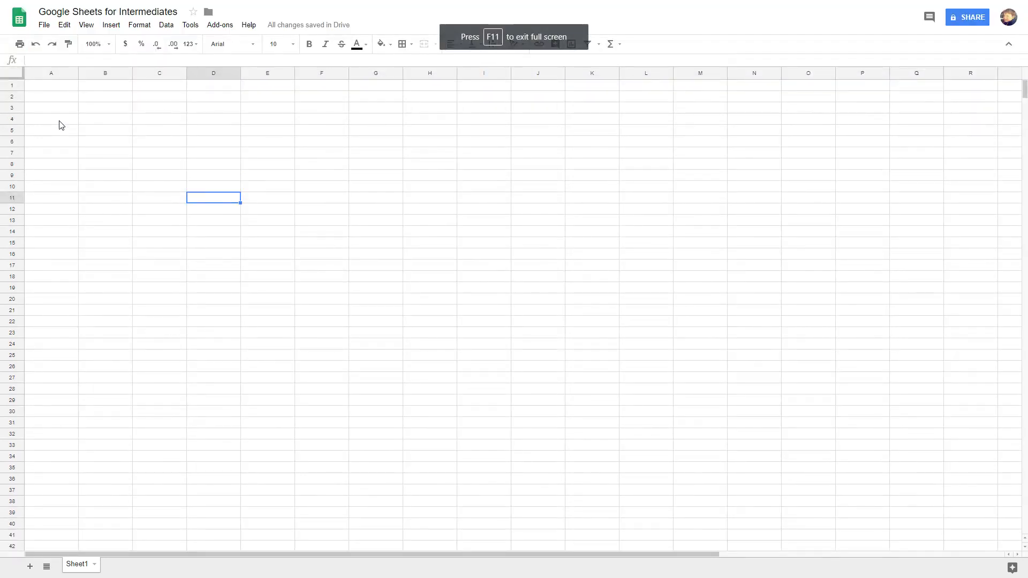
key(F11)
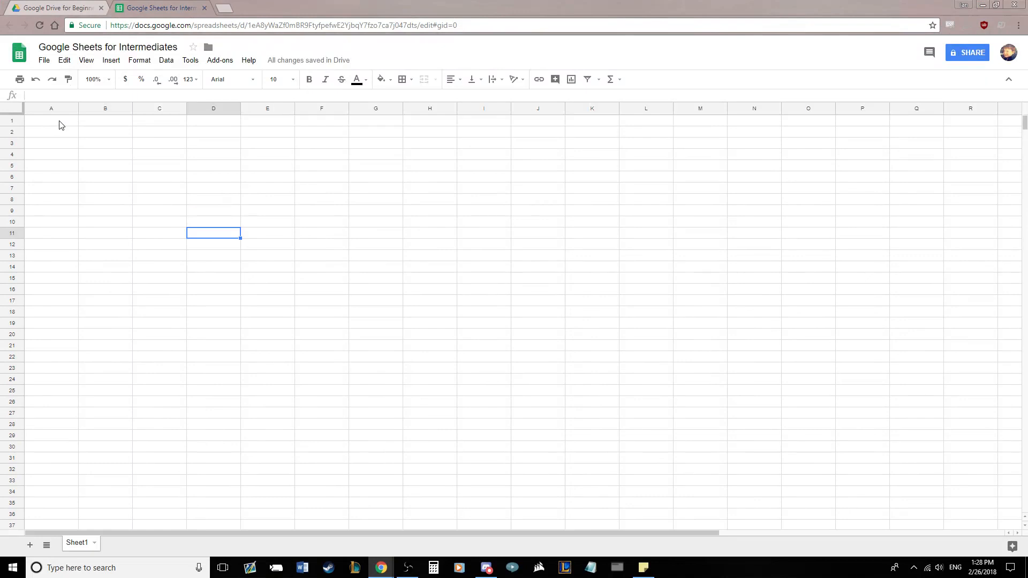
click(60, 123)
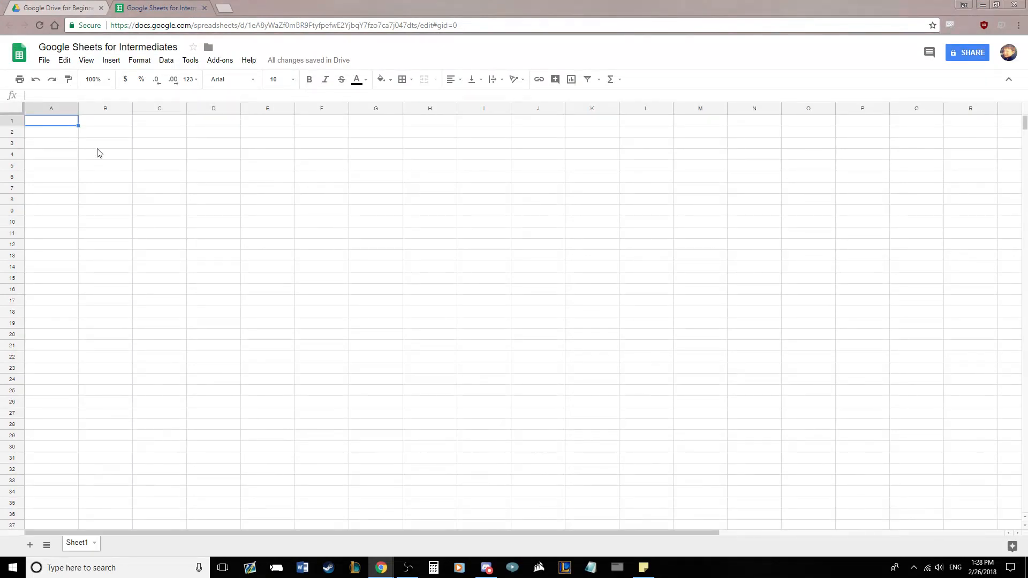
- Enter the numbers 1, 4, 7, 3, 9, 2, 8, 4 and 6 down column A in cells A1:A9
text(1)
key(Return)
text(4)
key(Return)
text(7)
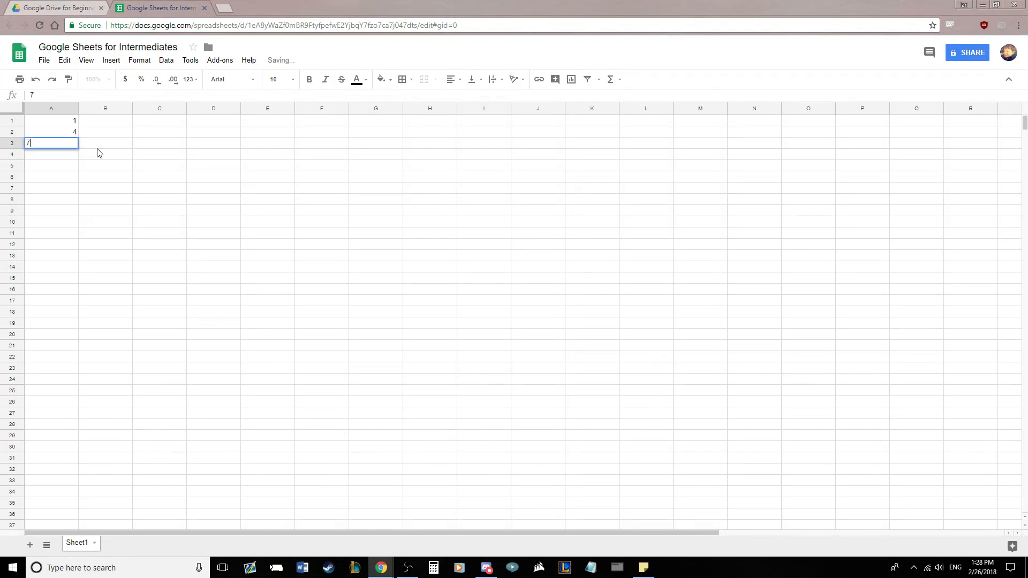
key(Return)
text(3)
key(Return)
text(9)
key(Return)
text(2)
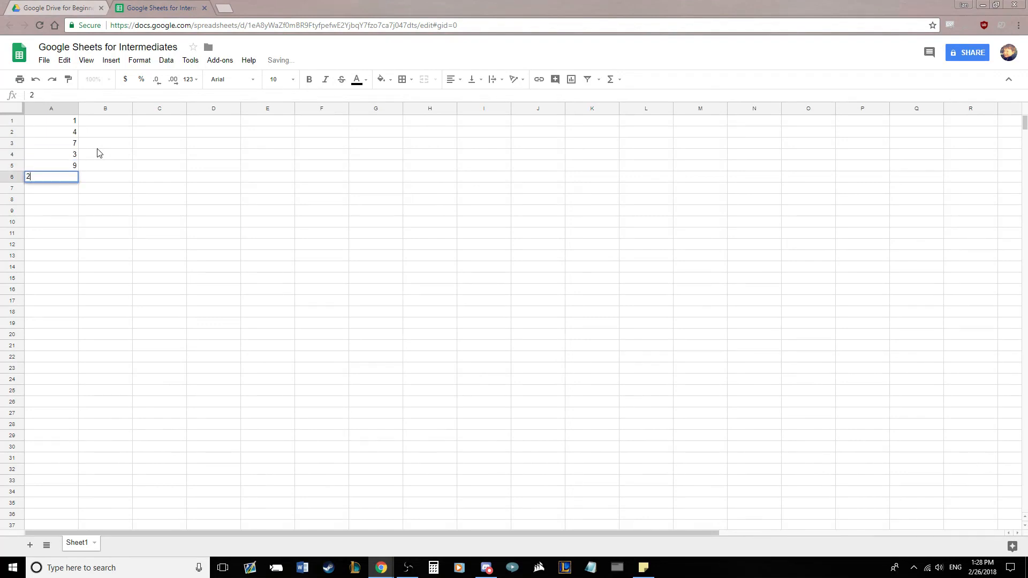
key(Return)
text(8)
key(Return)
text(4)
key(Return)
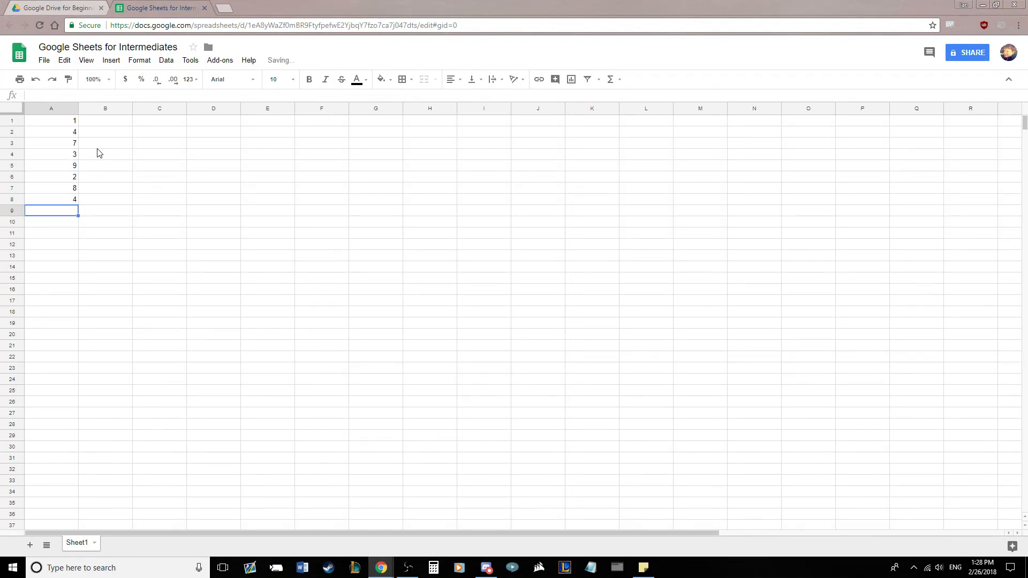
text(6)
key(Return)
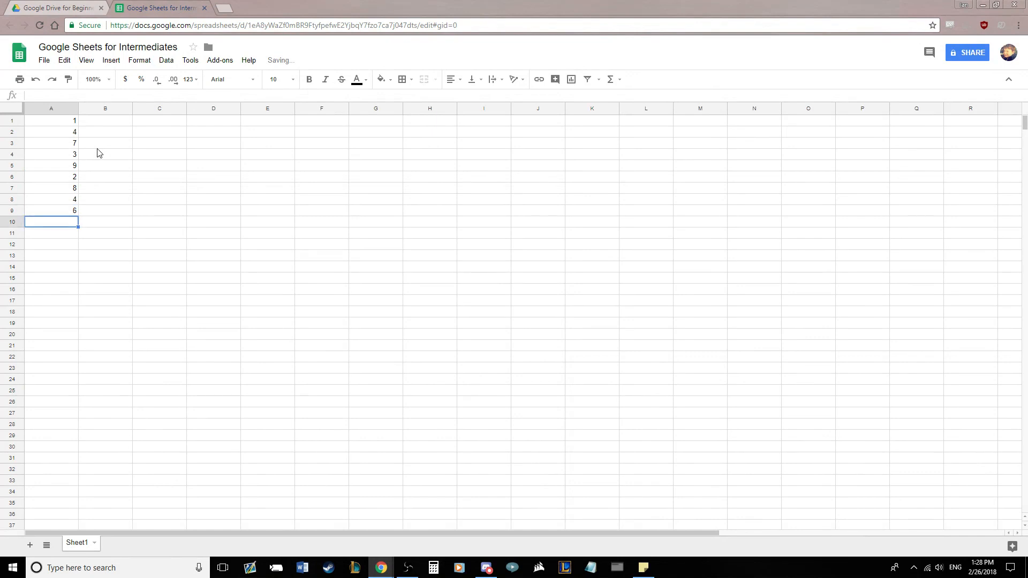
- Change the value in cell A8 to 5
click(65, 199)
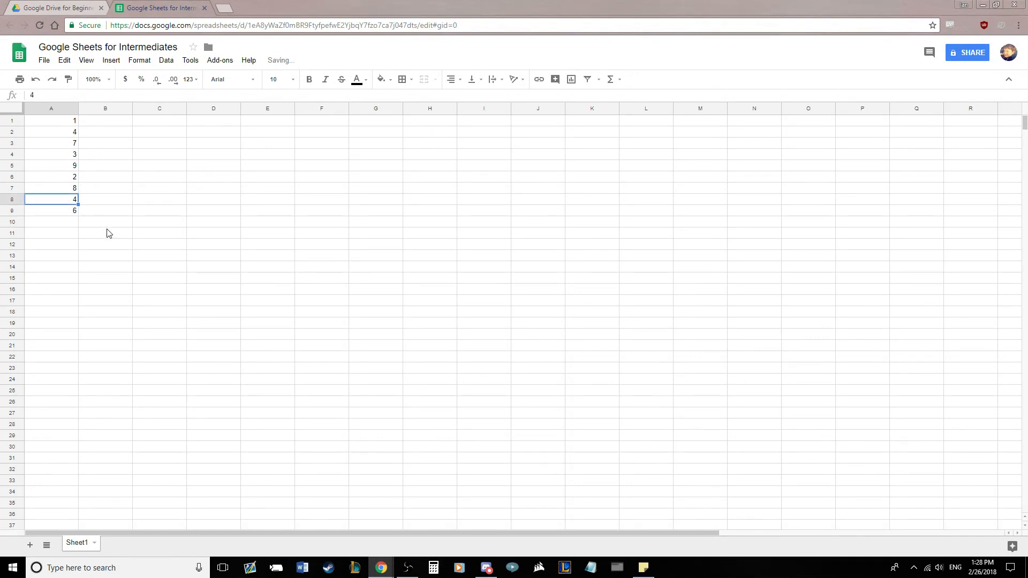
text(5)
key(Return)
click(109, 233)
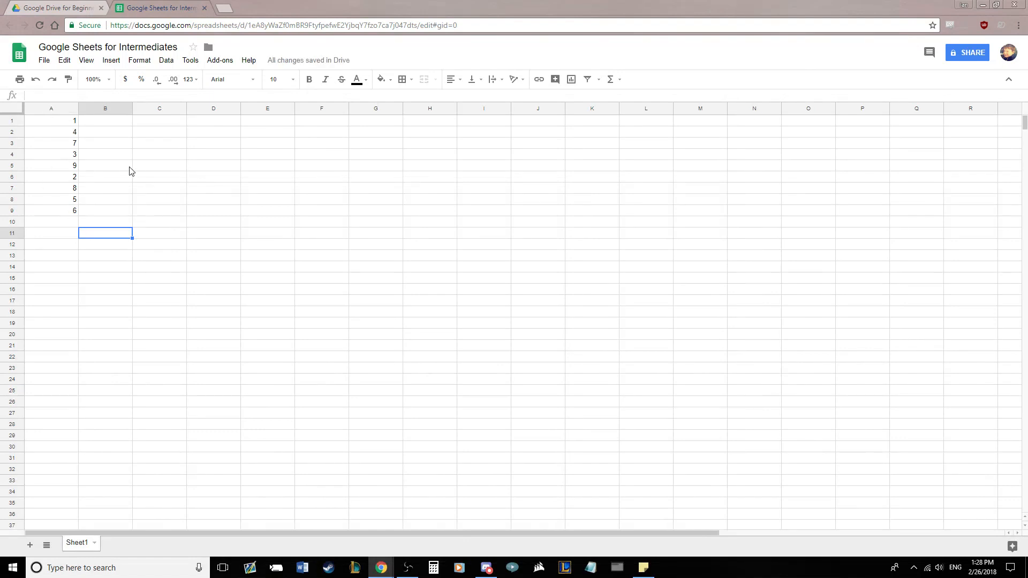
- Sort the sheet Z → A by column A and highlight the reordered numbers
right_click(53, 109)
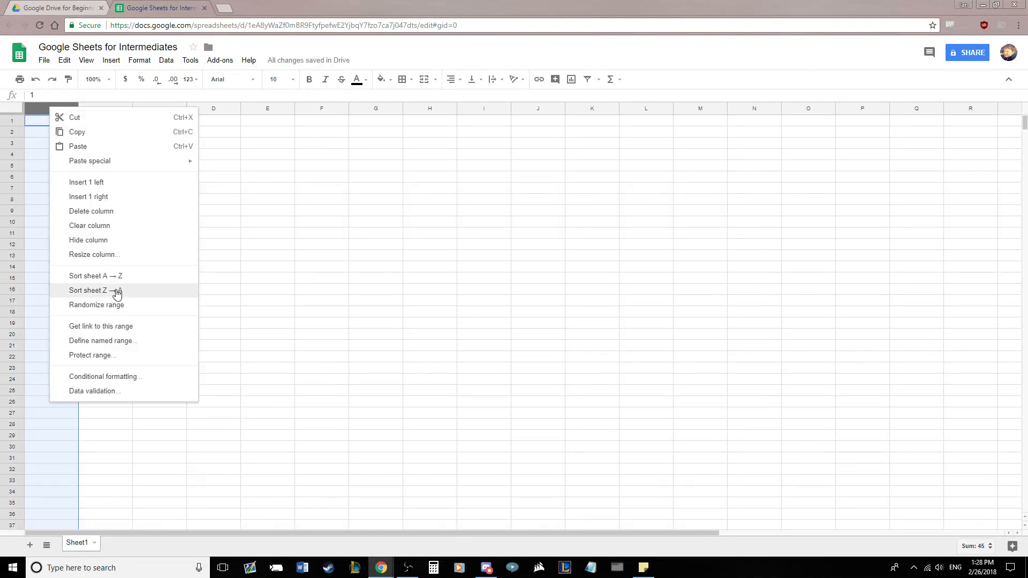
click(116, 291)
click(143, 236)
drag(46, 120, 62, 210)
click(163, 211)
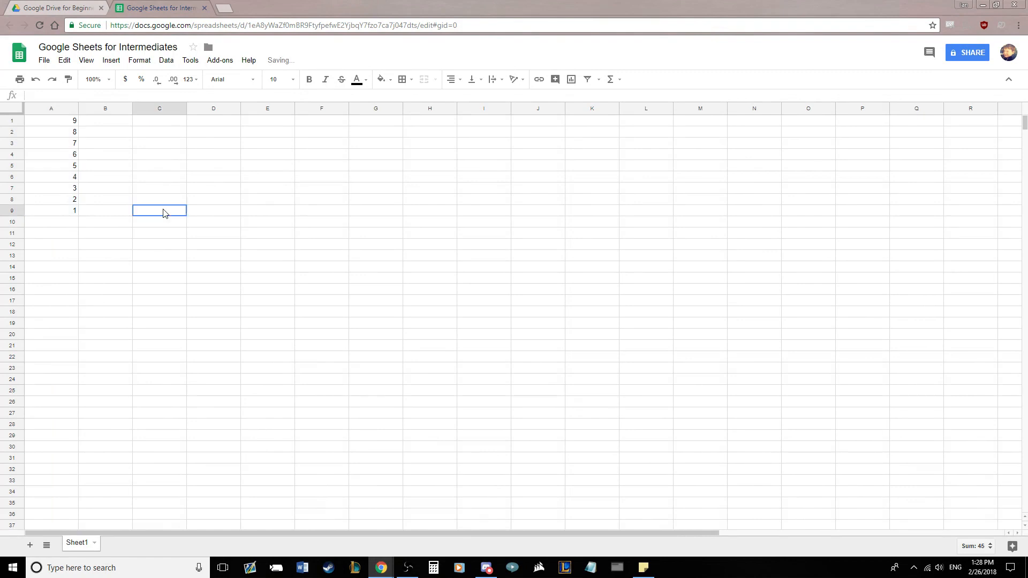
- Sort the sheet A → Z by column A and highlight the number list in A1:A9
right_click(50, 108)
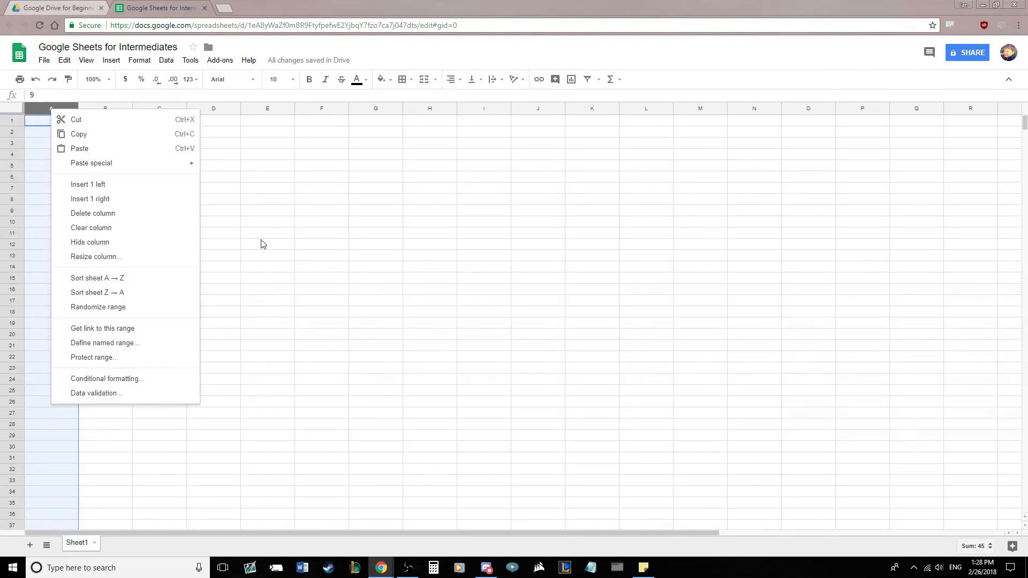
click(320, 222)
click(59, 108)
right_click(59, 109)
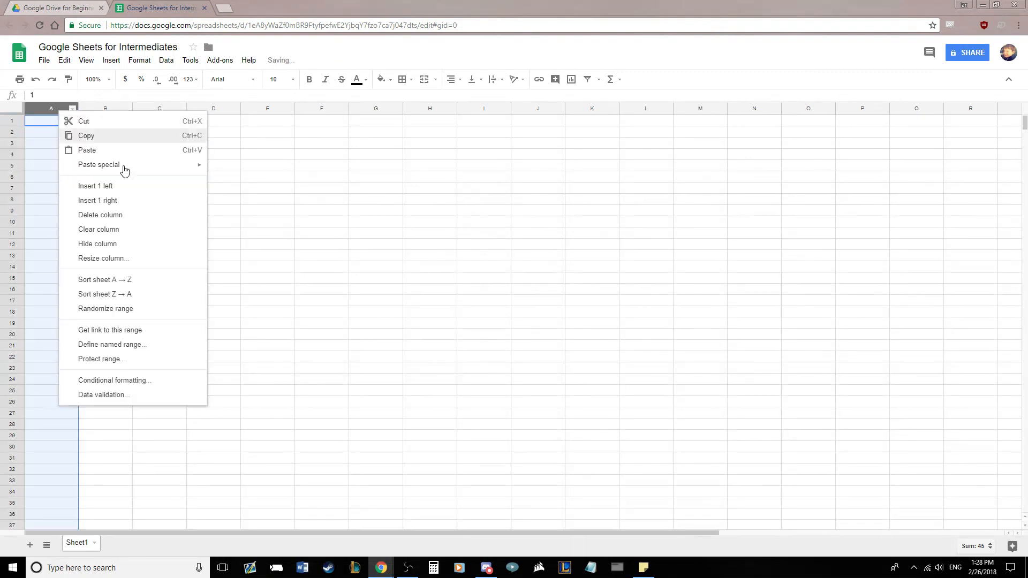
click(142, 279)
click(196, 206)
drag(52, 122, 70, 211)
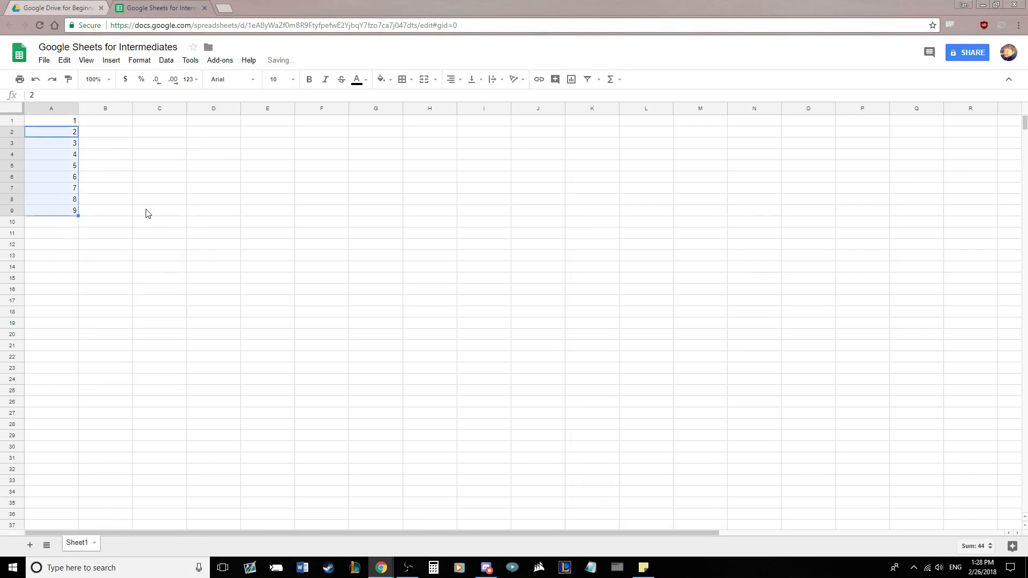
click(147, 211)
drag(53, 121, 73, 211)
click(175, 213)
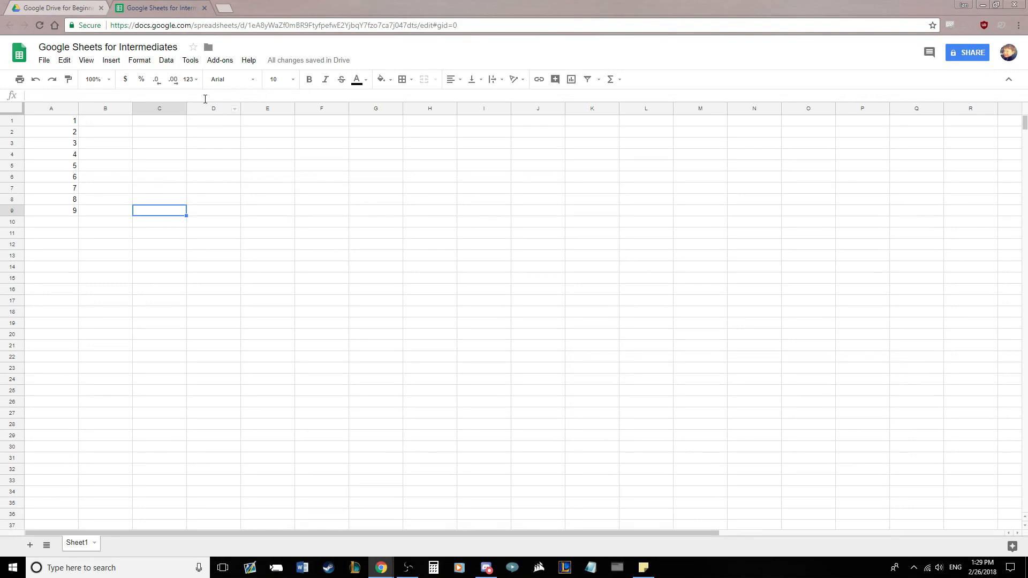
- Narrow column C to about half its original width and point out cells along the narrowed column
drag(185, 109, 161, 112)
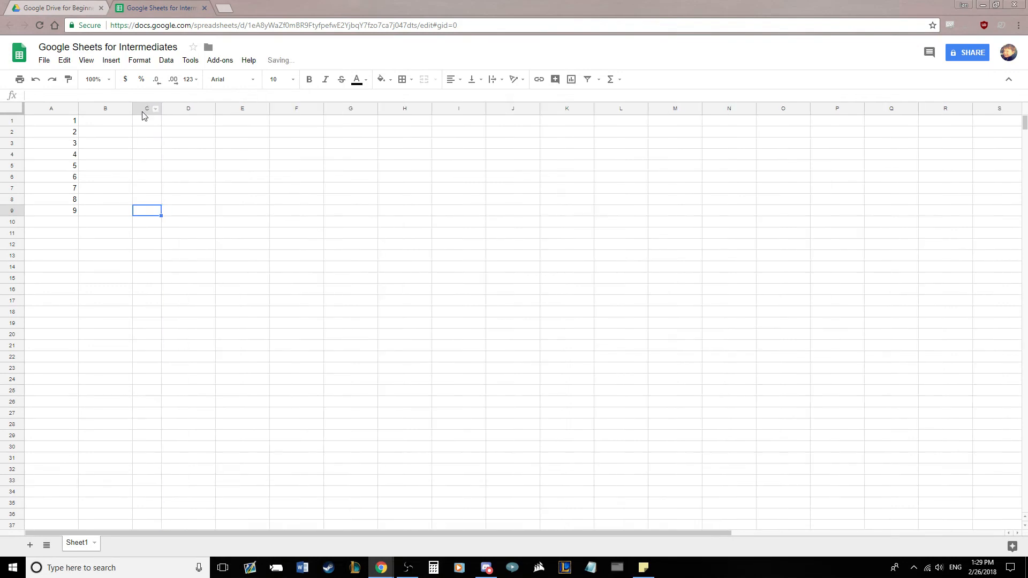
click(144, 110)
click(157, 198)
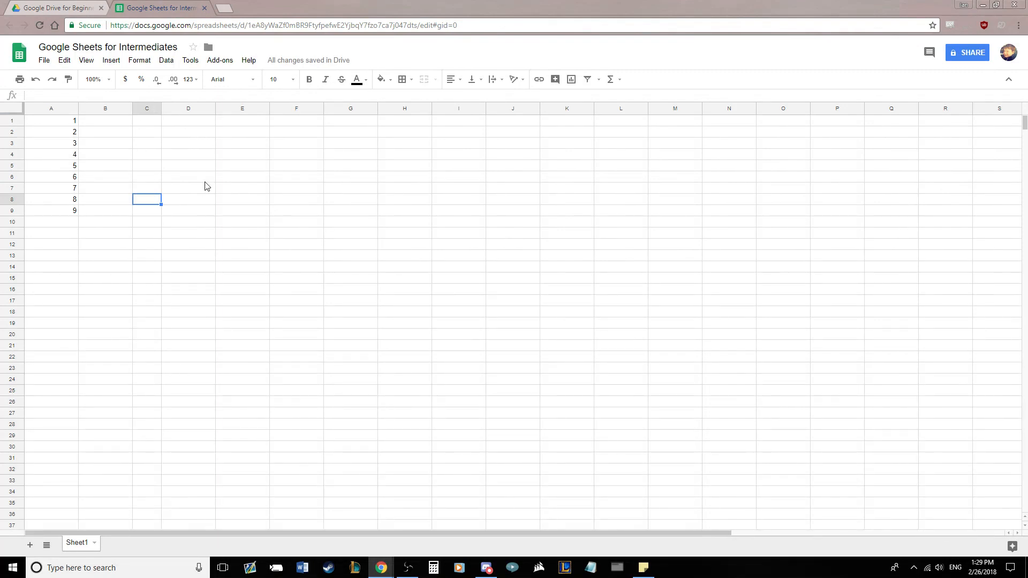
click(145, 125)
click(147, 168)
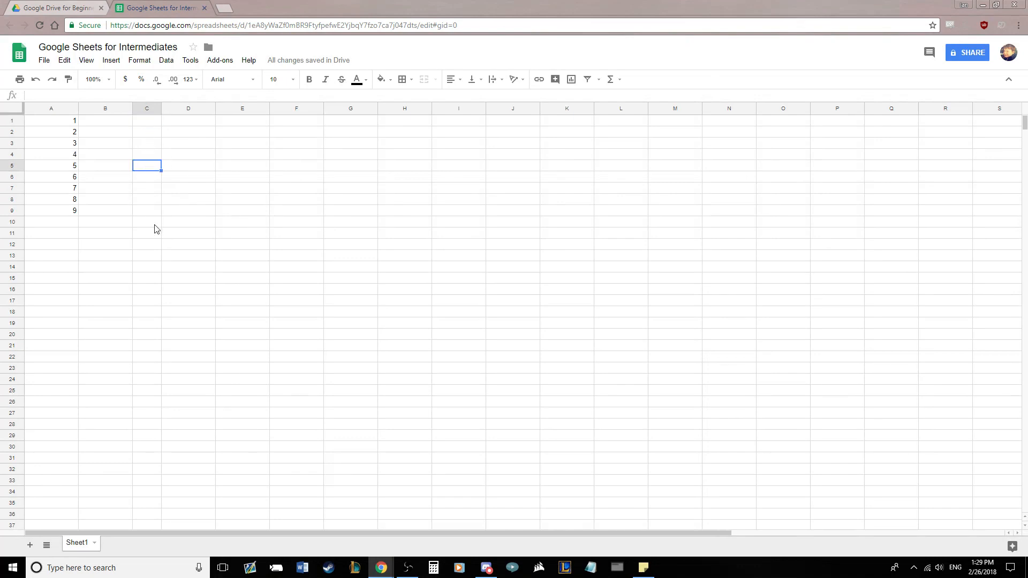
click(152, 221)
click(150, 266)
click(146, 178)
click(148, 224)
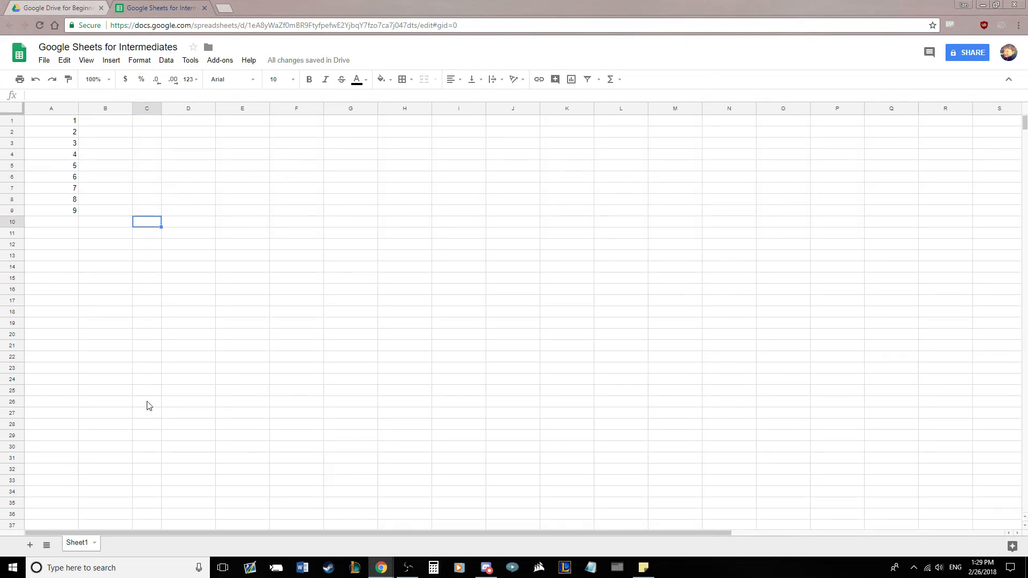
click(228, 233)
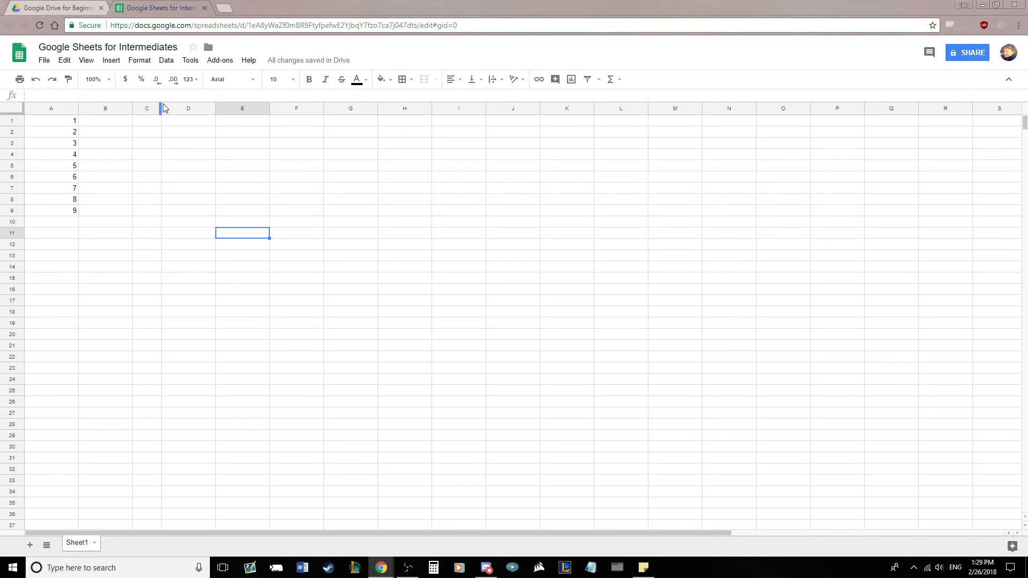
- Widen column C to about its original width, and undo both resizings of the column
drag(161, 107, 189, 110)
click(206, 147)
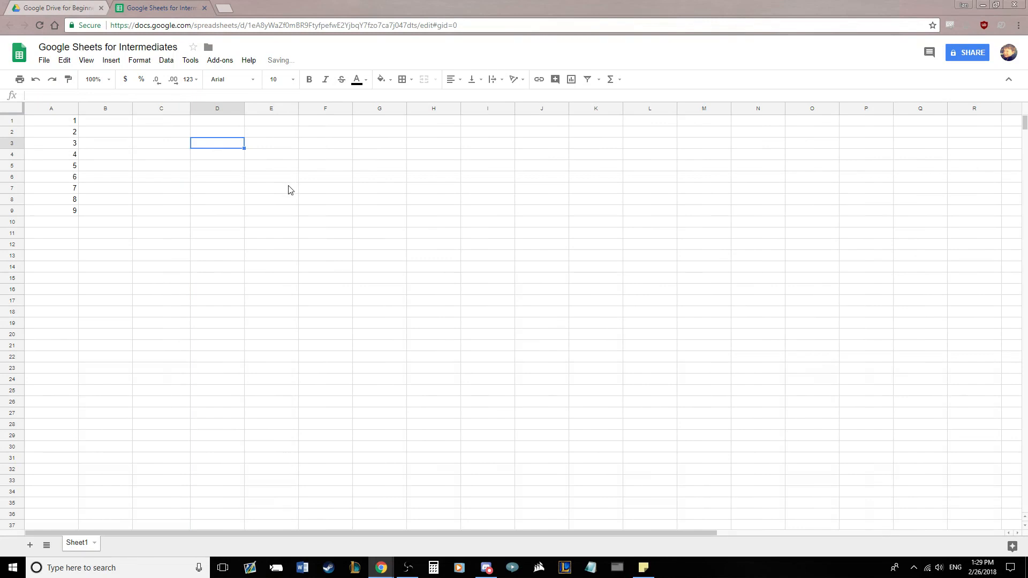
click(260, 204)
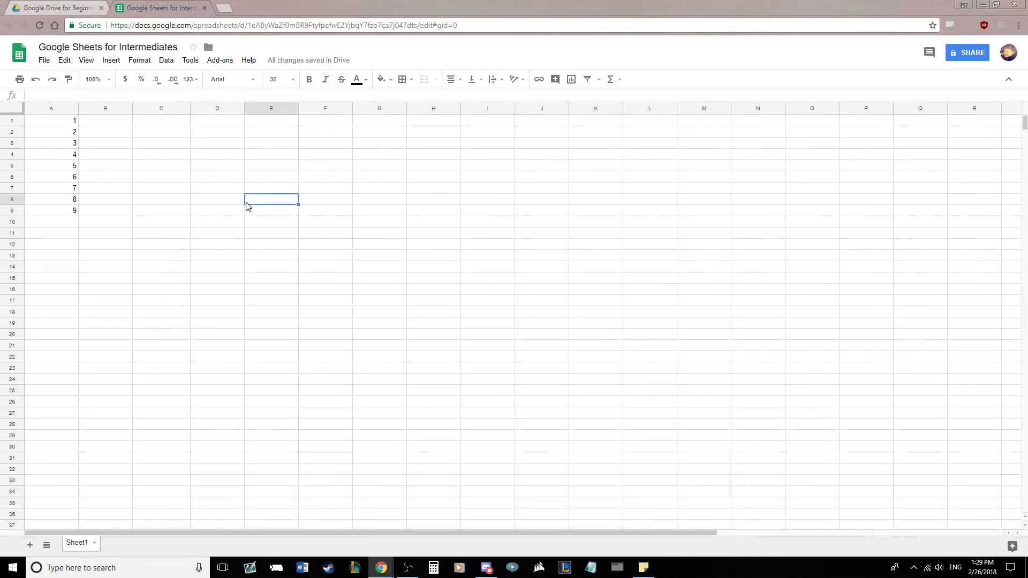
key(ctrl+z)
key(ctrl+z)
click(246, 202)
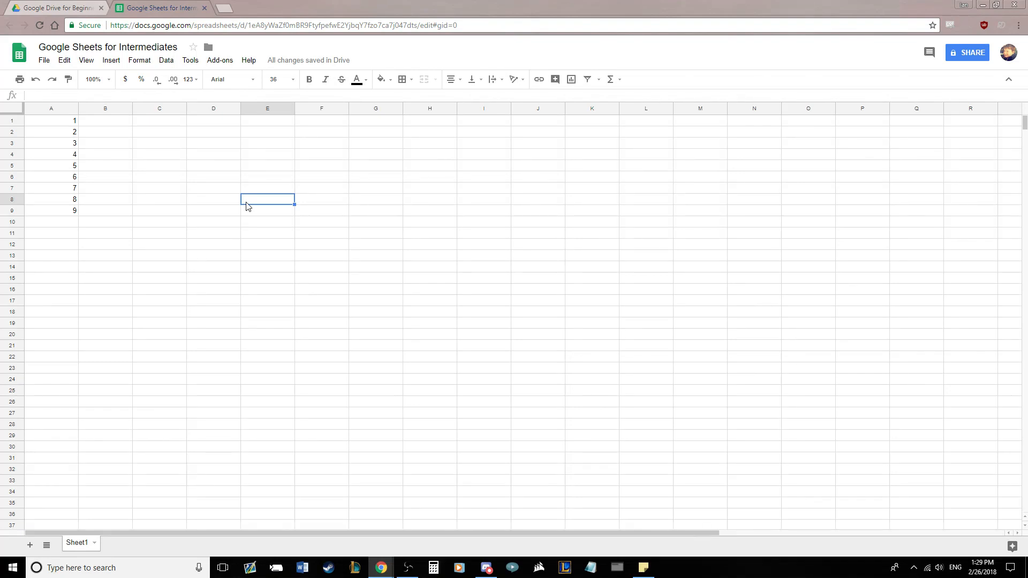
click(401, 255)
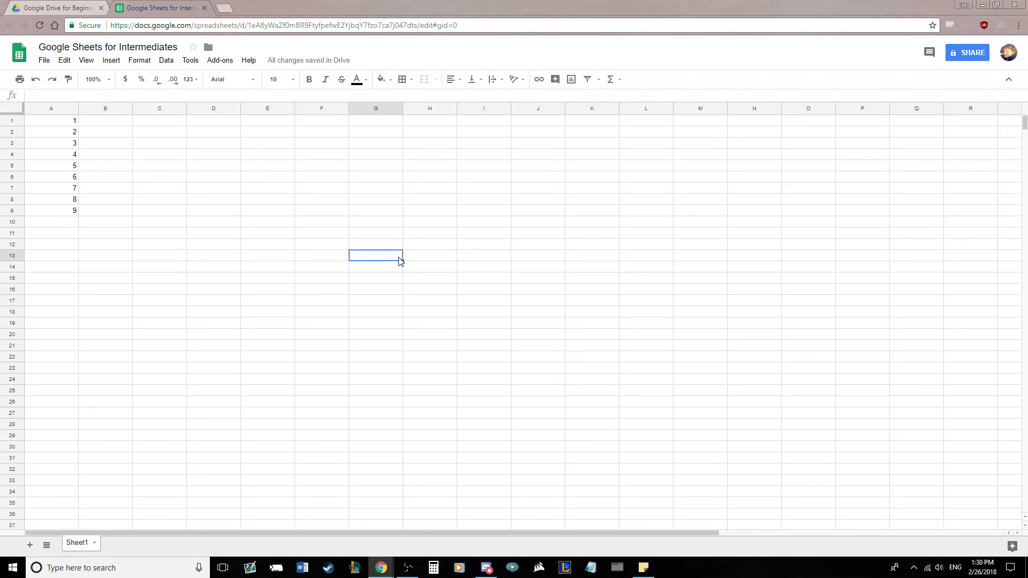
- Narrow columns F, G, H and I to about half of the default column width
click(297, 194)
click(306, 177)
click(317, 169)
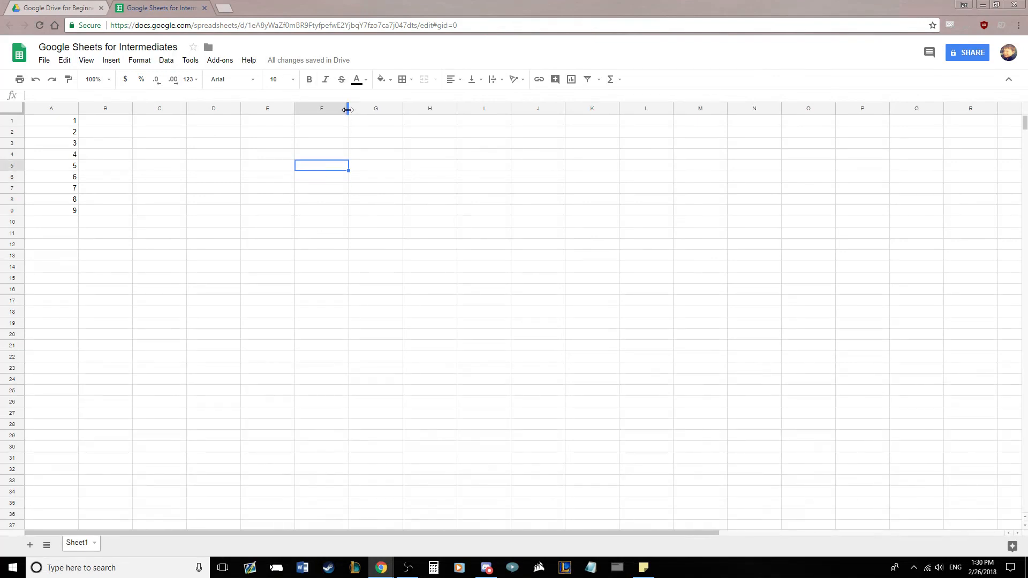
drag(348, 109, 409, 108)
click(431, 154)
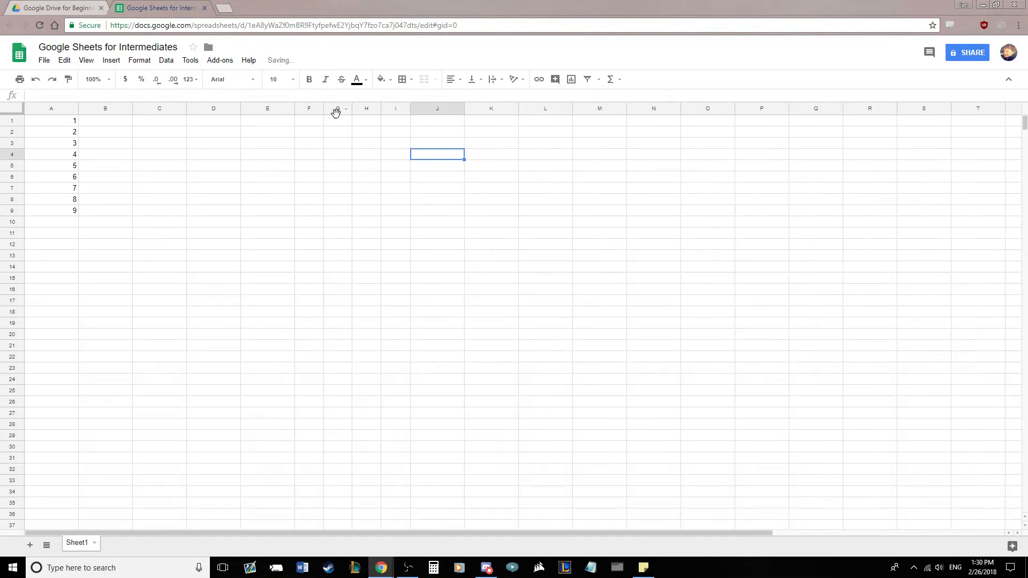
- Enter 180 in cell F1
click(315, 125)
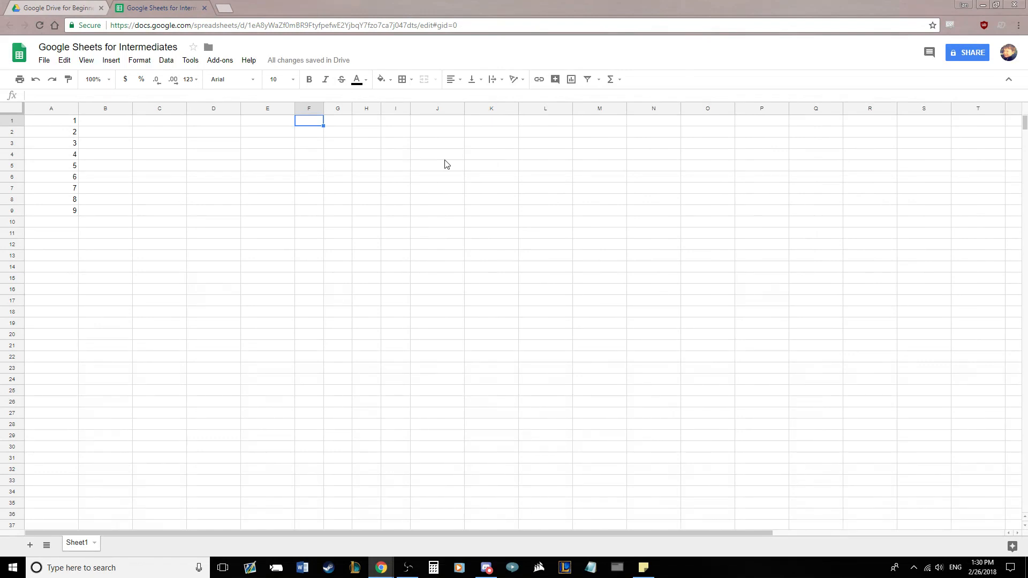
text(180)
key(Tab)
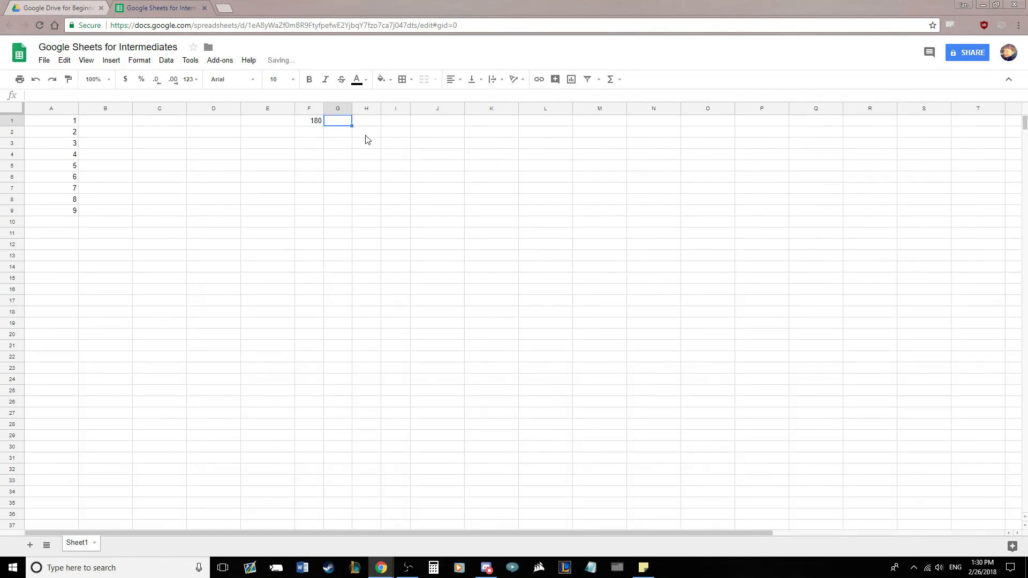
- Merge cells G1:I1 into one cell and enter the heading Tier 1 in it
drag(340, 124, 388, 126)
click(425, 79)
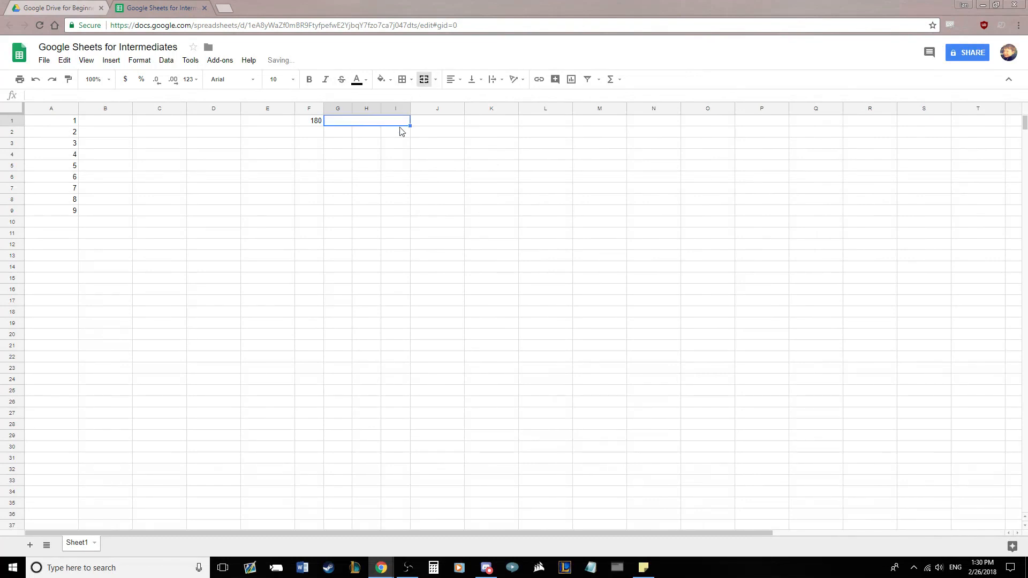
text(Tier 1)
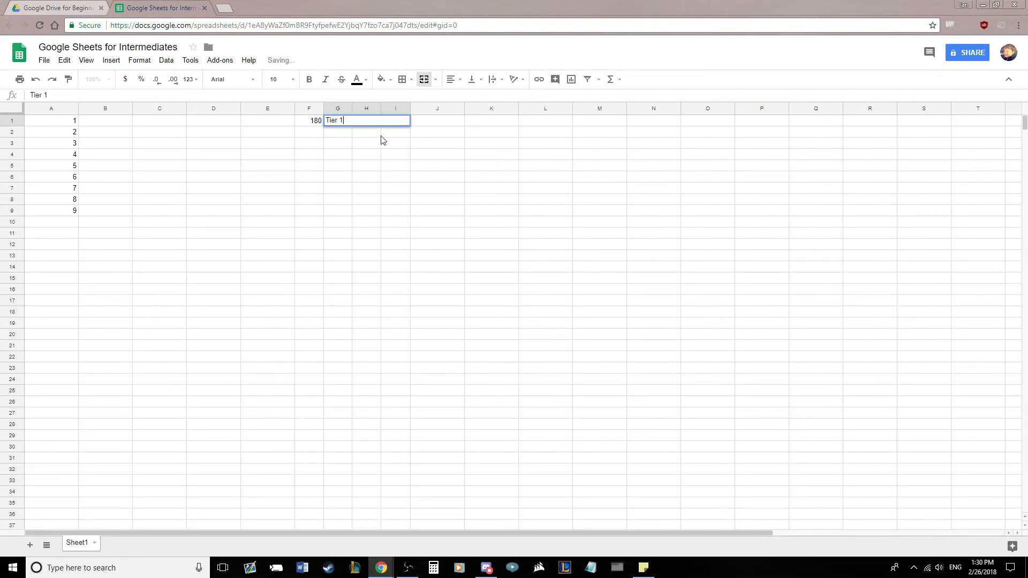
key(Return)
- Center the contents of columns F through I horizontally, and check the cells containing 180 and Tier 1
drag(304, 108, 401, 108)
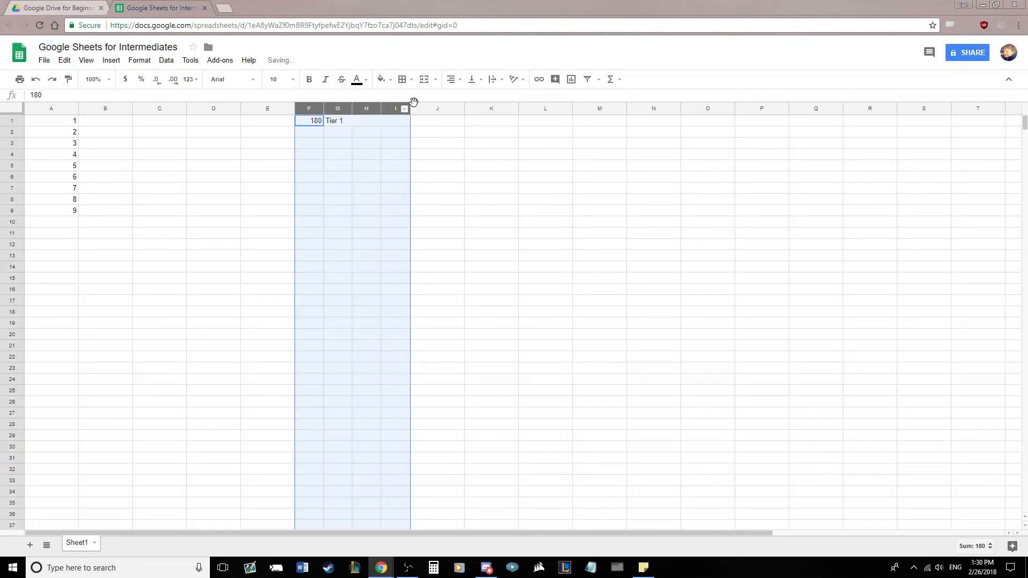
click(453, 80)
click(471, 101)
click(459, 155)
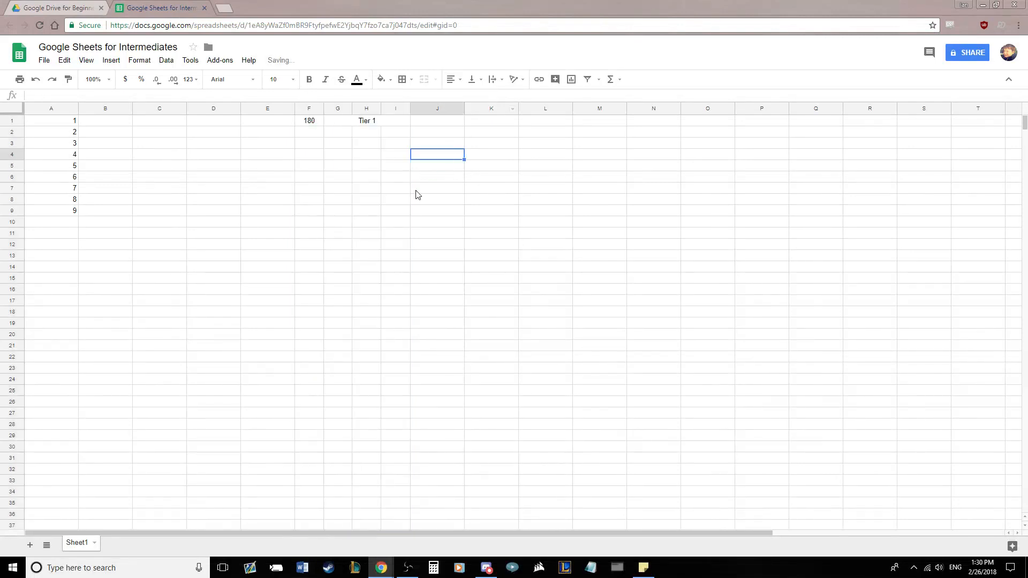
click(368, 200)
click(308, 123)
click(339, 122)
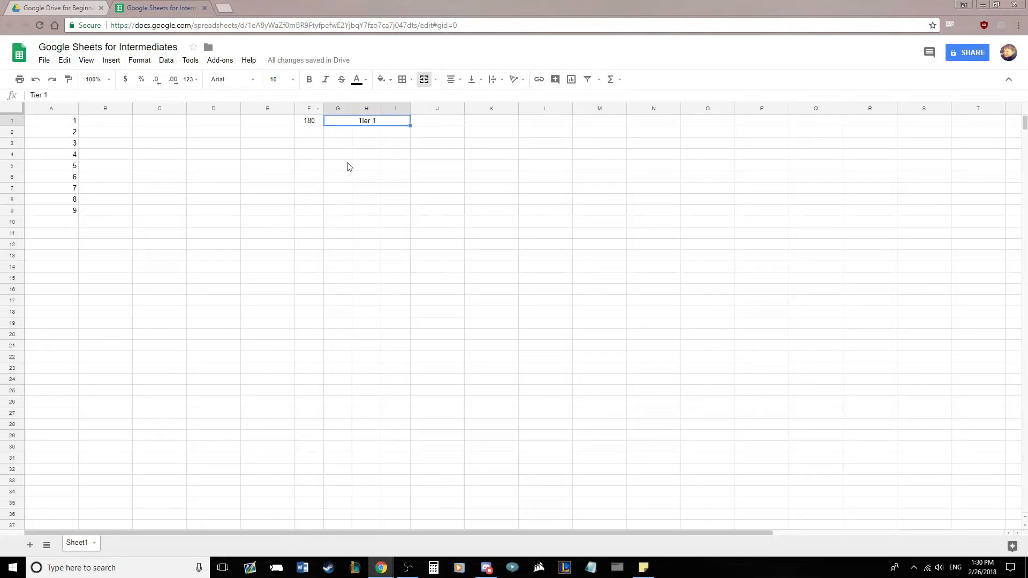
- Enter OPEN in cell F2 and undo that entry
click(308, 134)
text(OPEN)
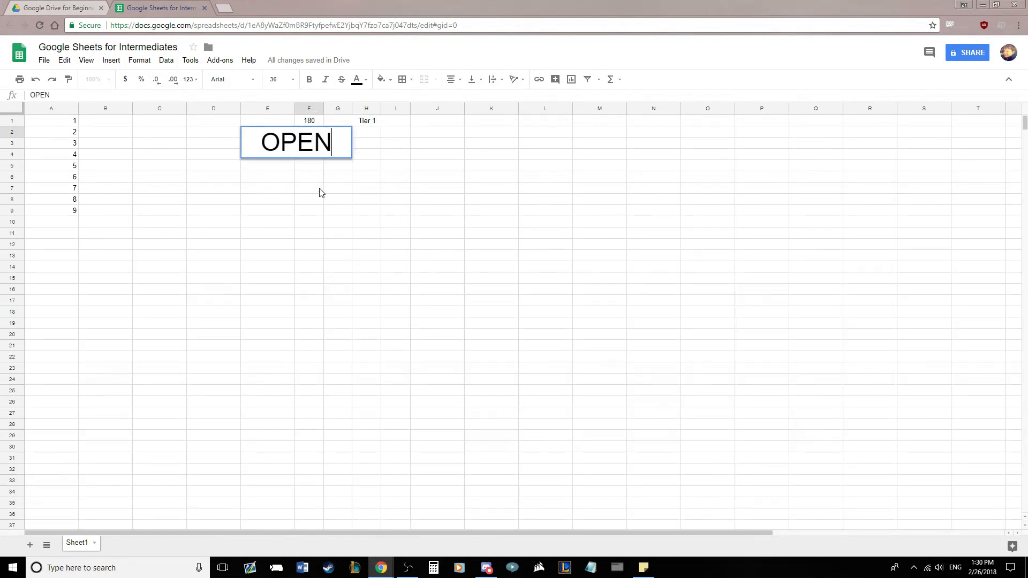
key(Return)
key(ctrl+z)
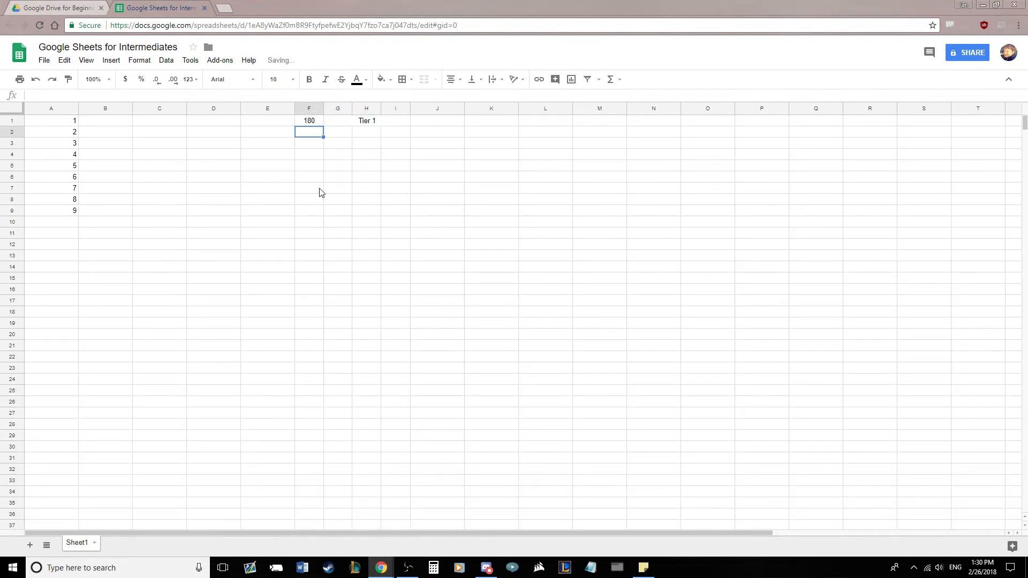
- Set the font size of cell F2 to 10 and enter OPEN in it
click(282, 81)
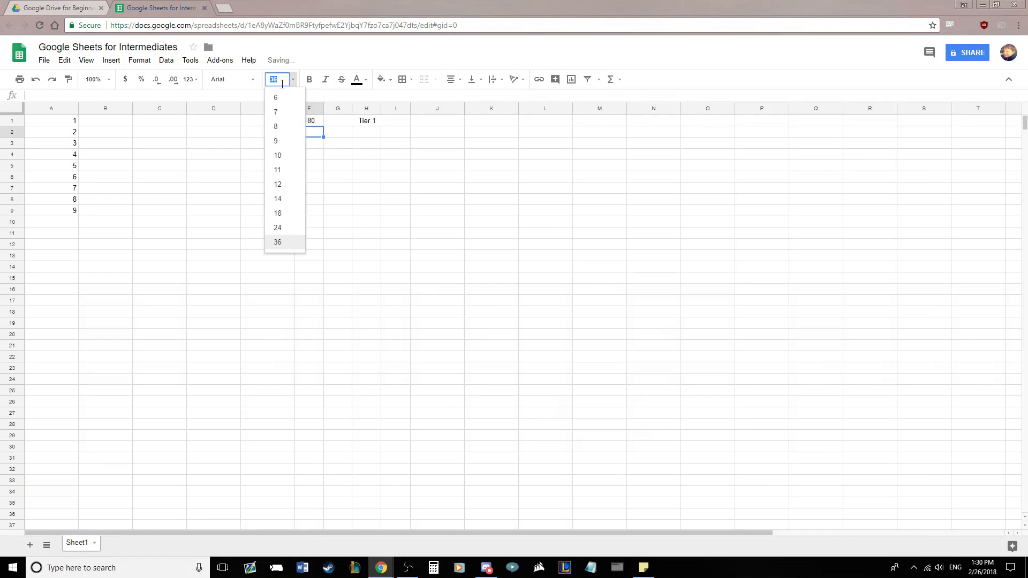
click(290, 156)
text(OPEN)
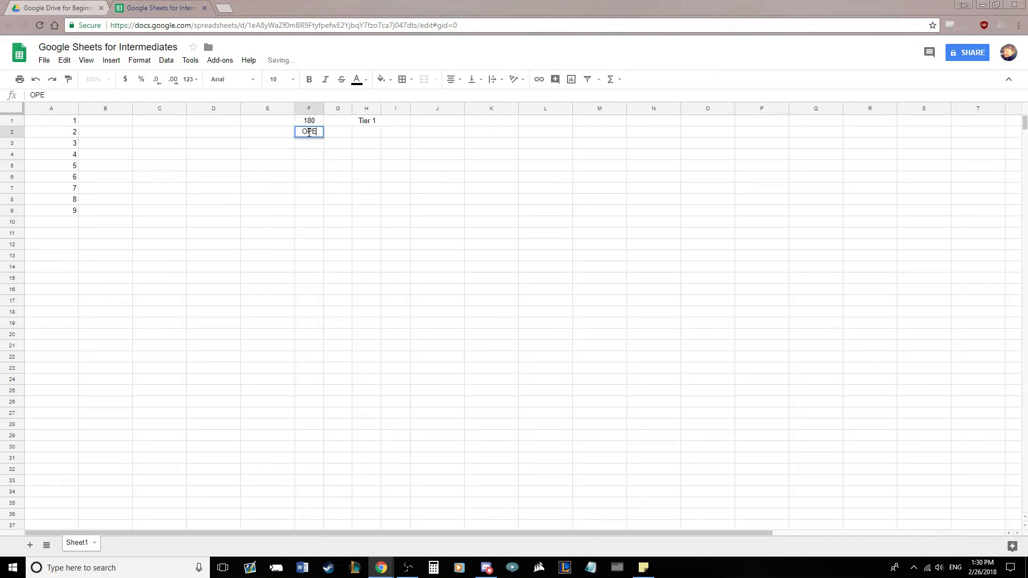
key(Return)
- Copy OPEN from cell F2 into each of the cells F3 through F9
click(309, 136)
key(ctrl+c)
click(316, 143)
key(ctrl+v)
click(307, 156)
key(ctrl+v)
click(309, 167)
key(ctrl+v)
click(308, 179)
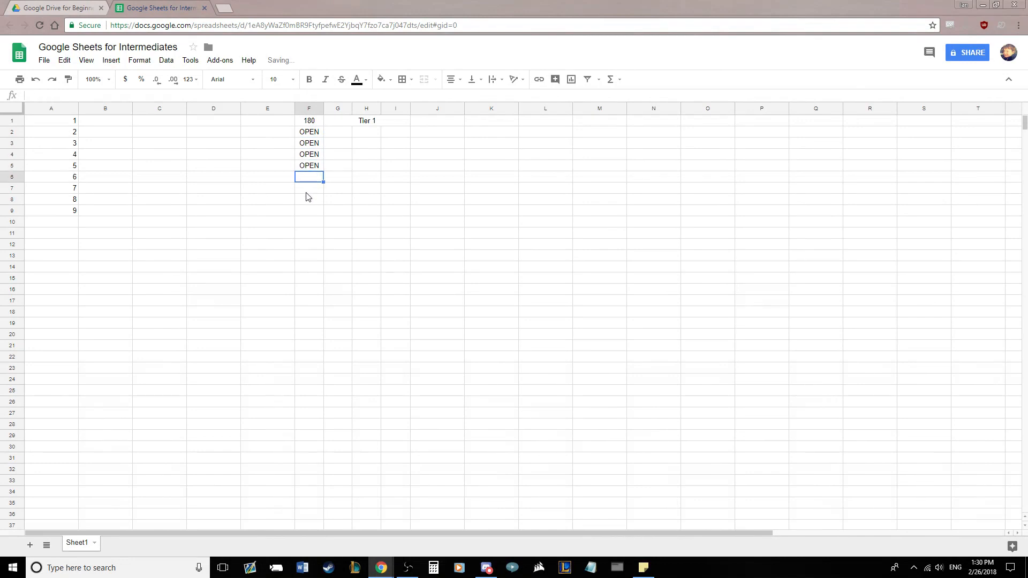
key(ctrl+v)
click(307, 188)
key(ctrl+v)
click(307, 210)
key(ctrl+v)
click(308, 199)
key(ctrl+v)
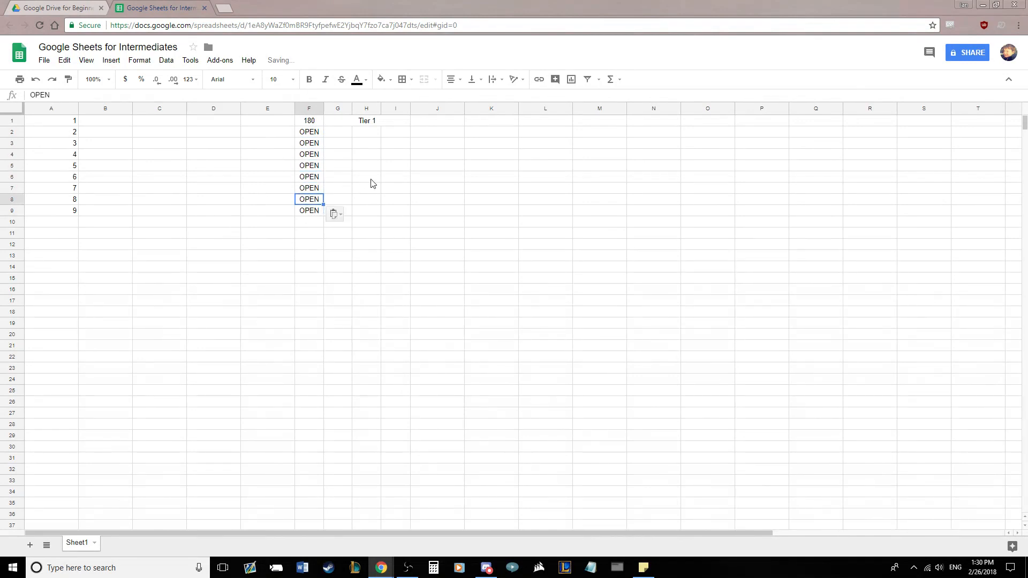
click(370, 179)
drag(313, 123, 314, 211)
click(418, 213)
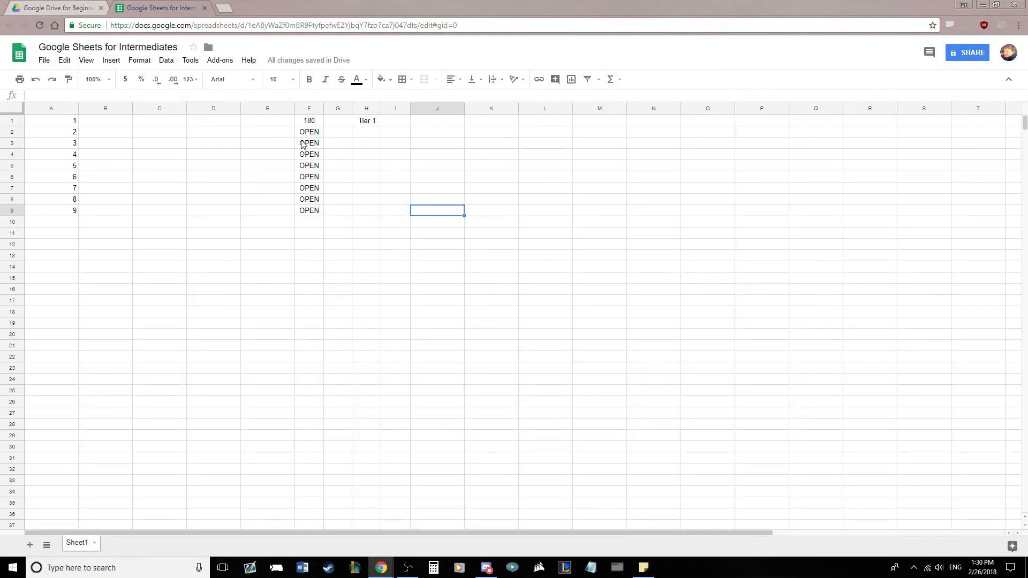
drag(309, 120, 314, 211)
click(356, 209)
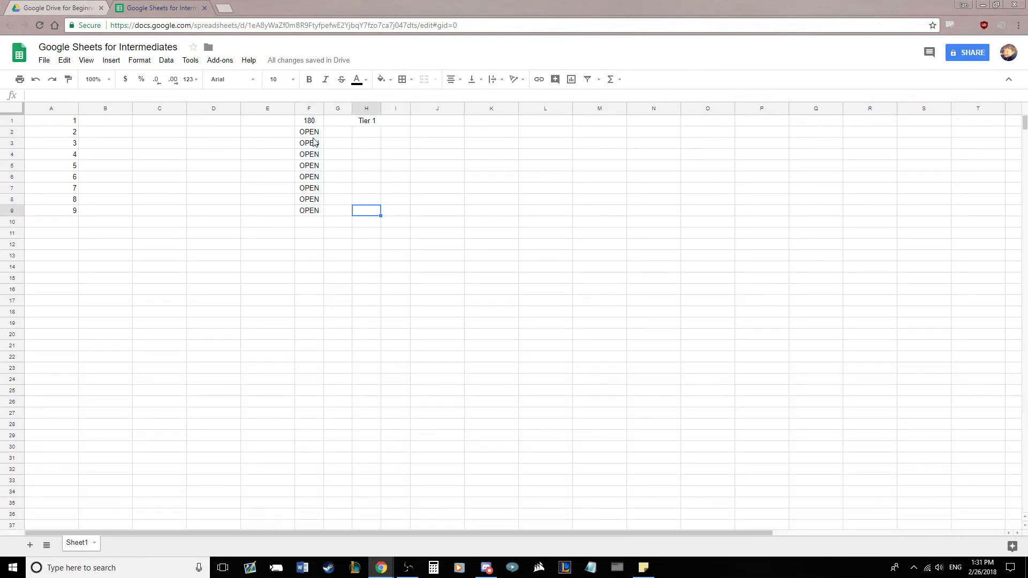
drag(312, 133, 319, 211)
click(362, 204)
click(315, 110)
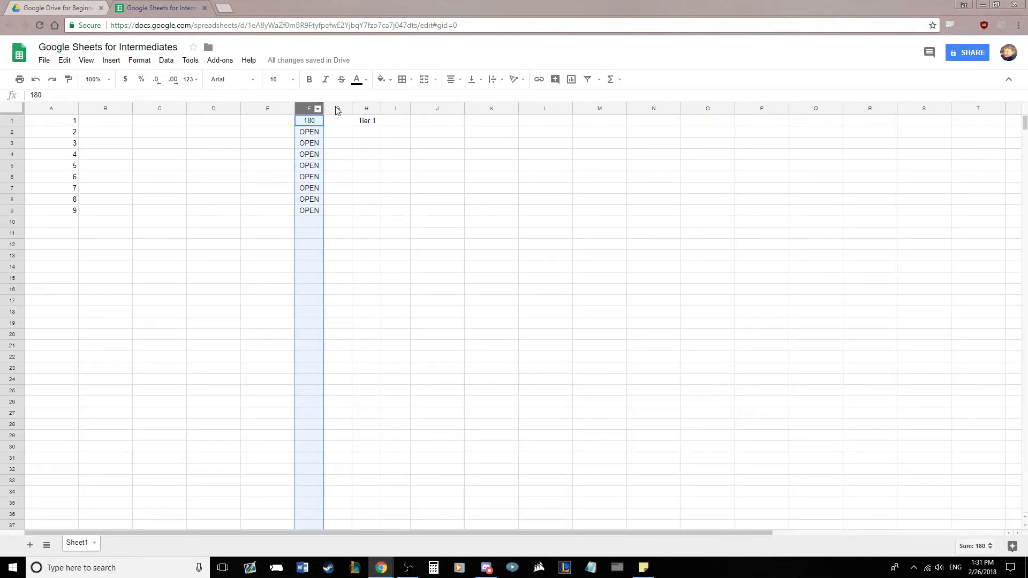
click(368, 199)
- Add an outer border around the cells F1 through F9
drag(309, 121, 313, 211)
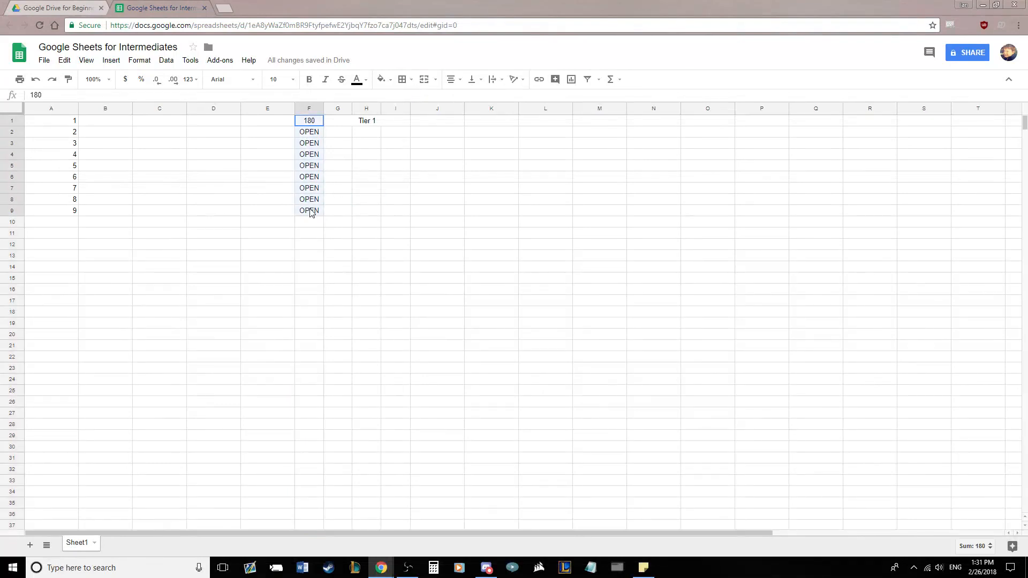
click(404, 80)
click(476, 105)
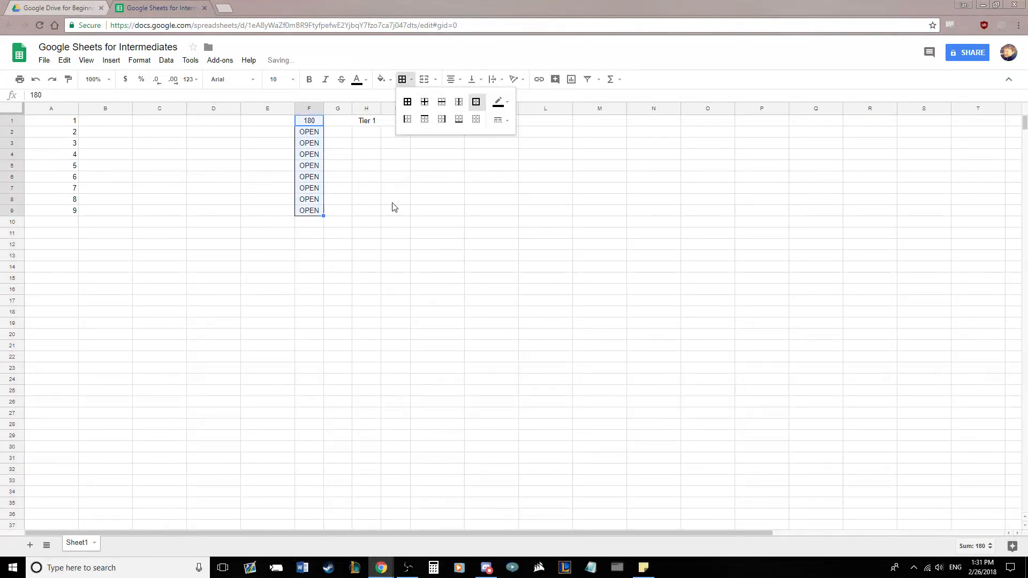
click(382, 222)
- Add a bottom border beneath the header cells F1 through I1
drag(313, 122, 348, 126)
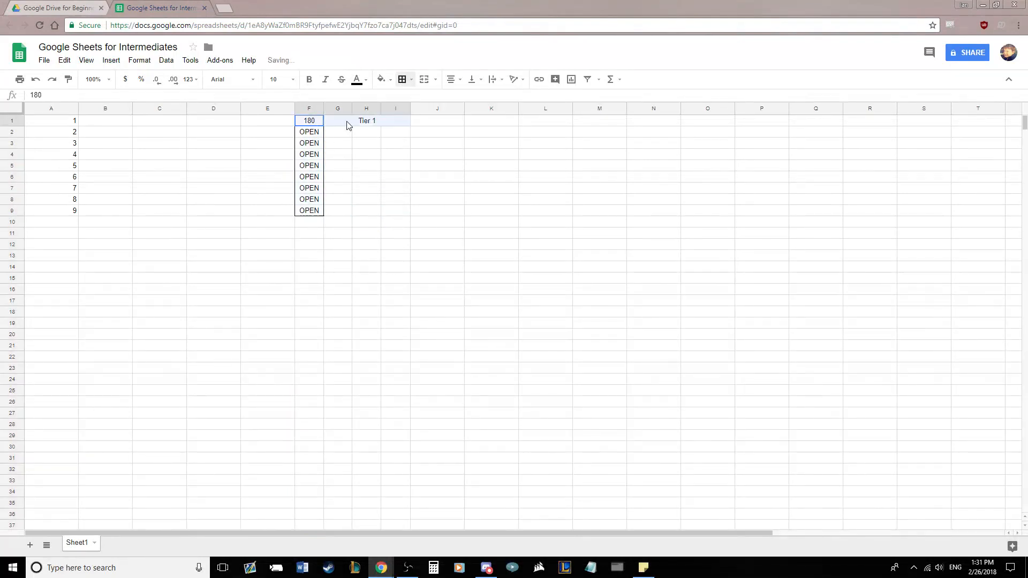
click(406, 80)
click(457, 120)
click(417, 190)
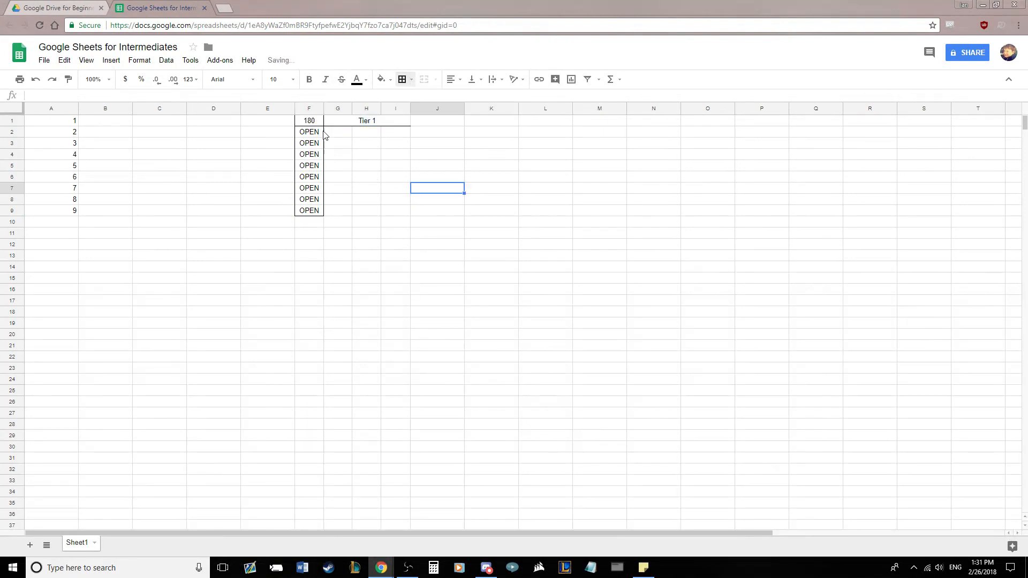
- Merge columns G through I separately in each row from 2 to 9, giving one wide cell per row
drag(329, 133, 394, 211)
click(422, 81)
click(423, 80)
click(425, 81)
click(425, 81)
click(422, 82)
click(424, 81)
click(424, 80)
click(425, 80)
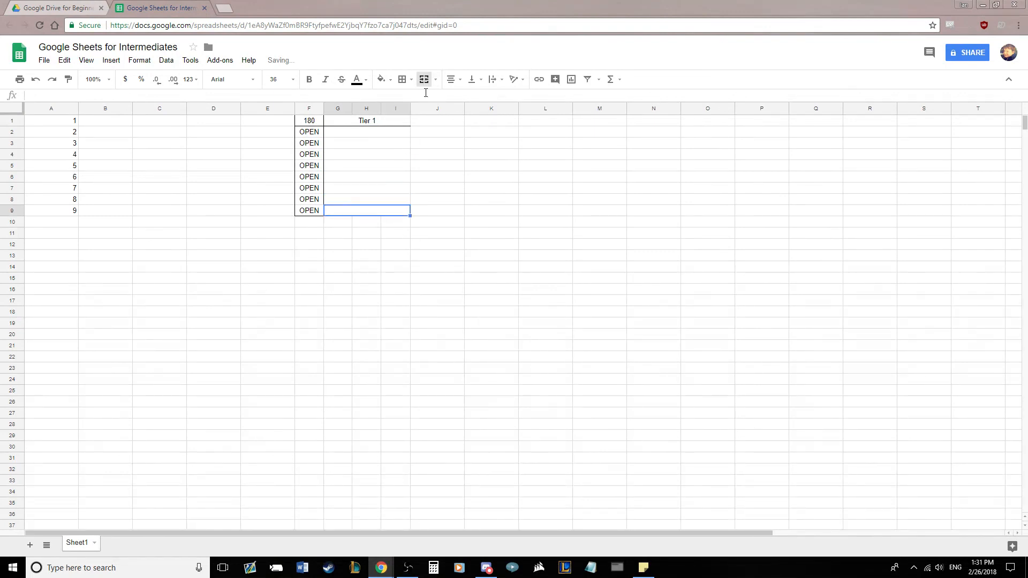
- Add a bottom border to the merged cell G9:I9
click(411, 82)
click(460, 123)
click(459, 235)
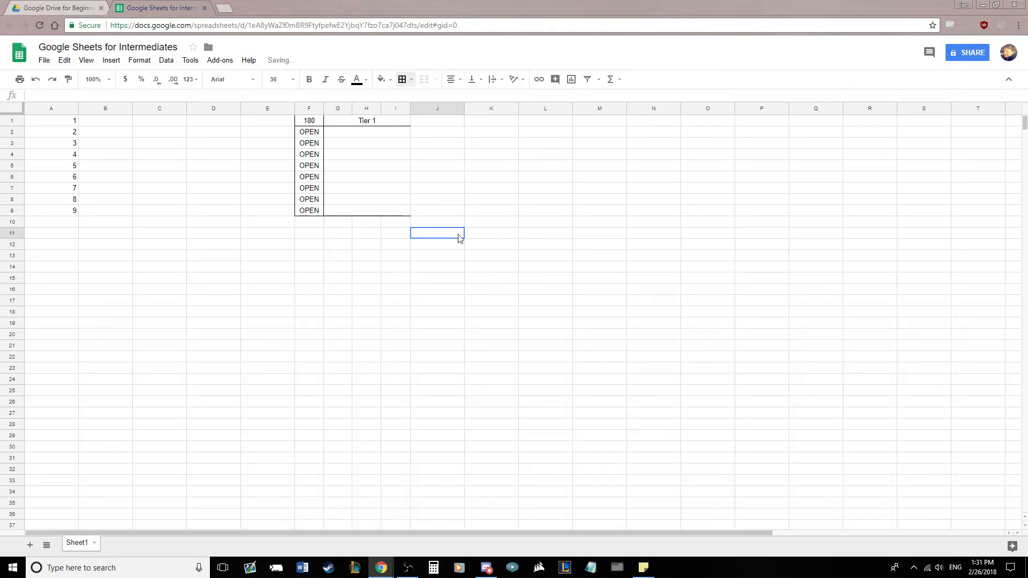
- Try to add a right border to the entire column I, and undo it
click(399, 110)
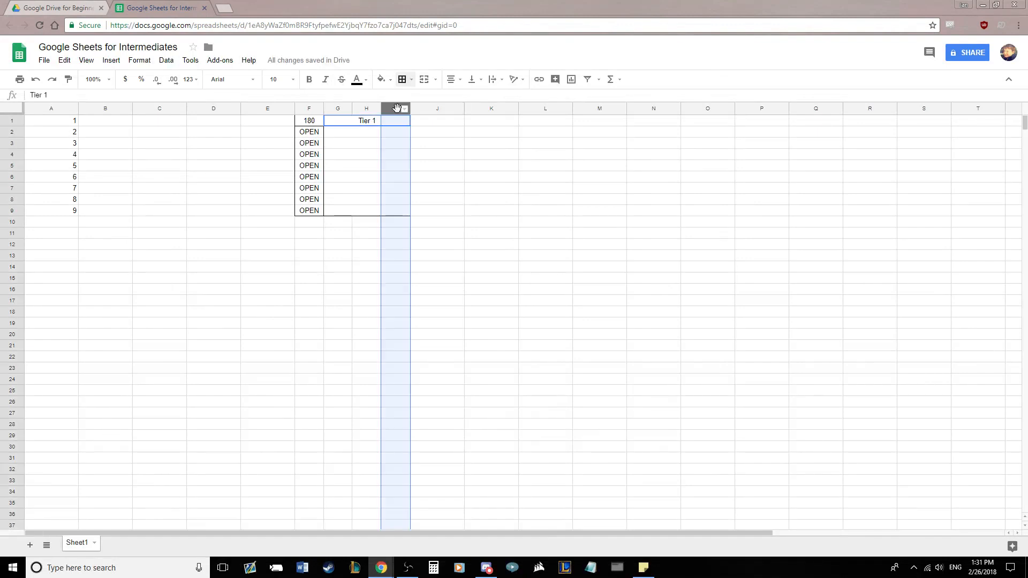
click(438, 188)
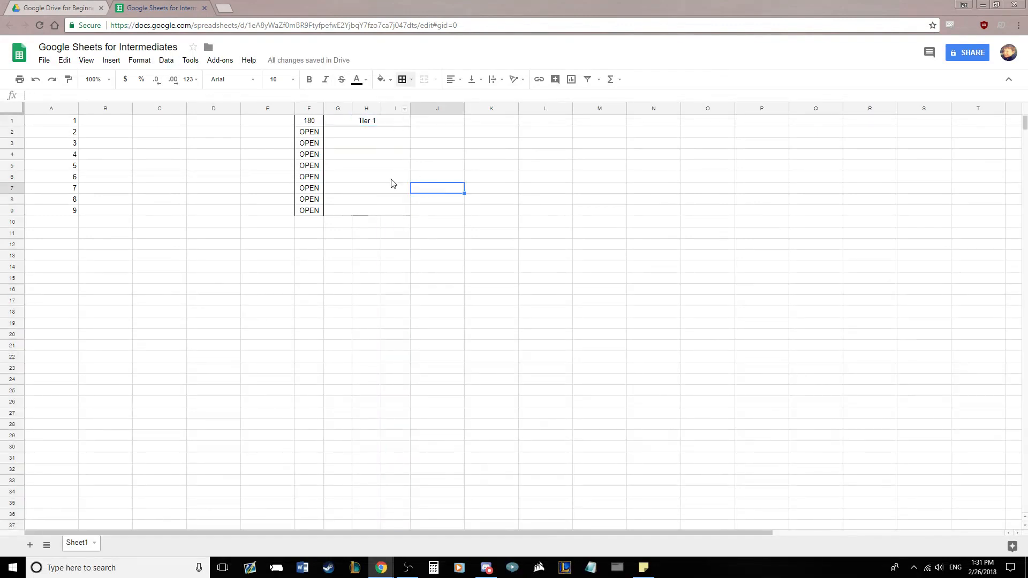
click(396, 109)
click(402, 79)
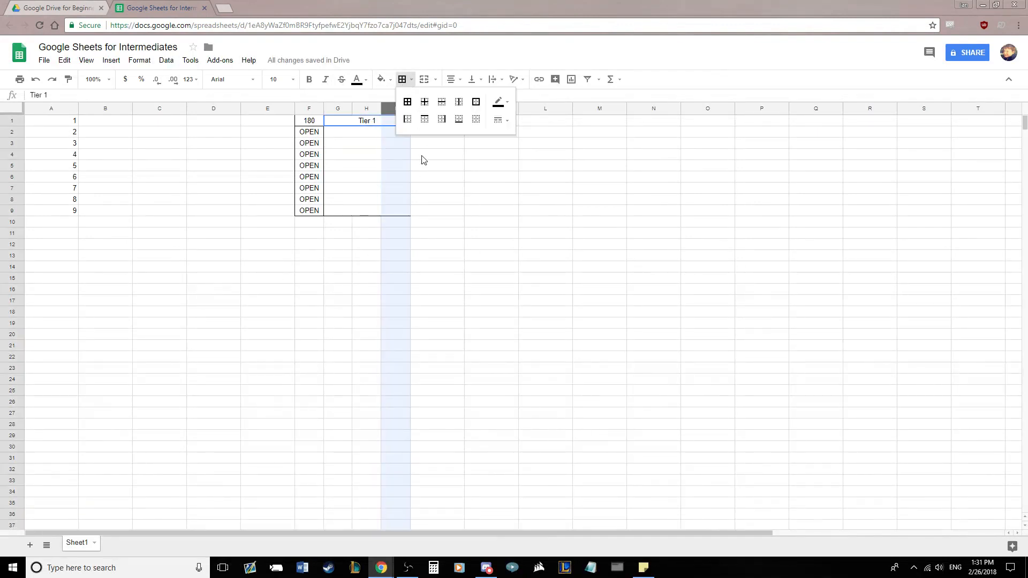
click(441, 121)
click(491, 224)
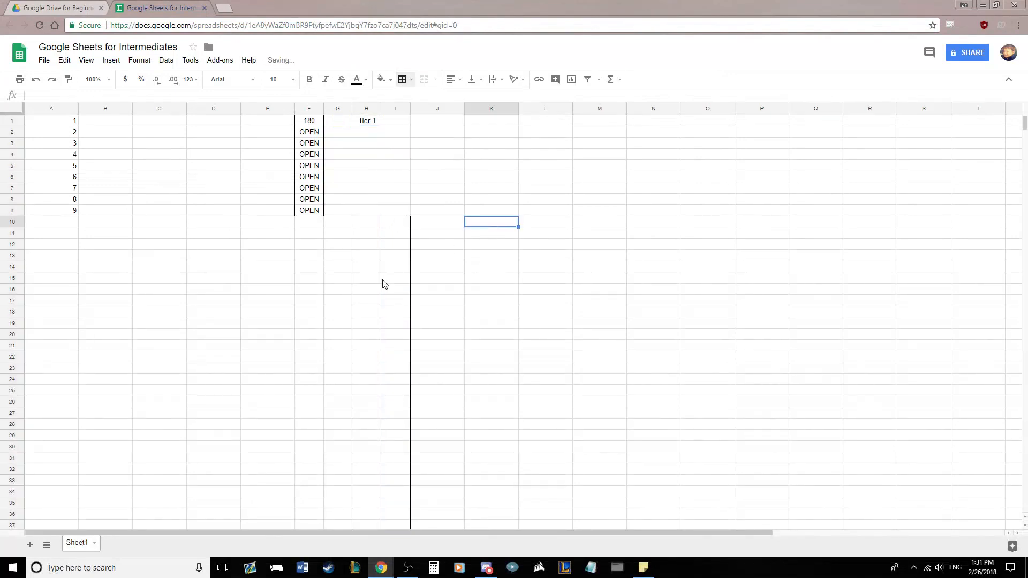
key(ctrl+z)
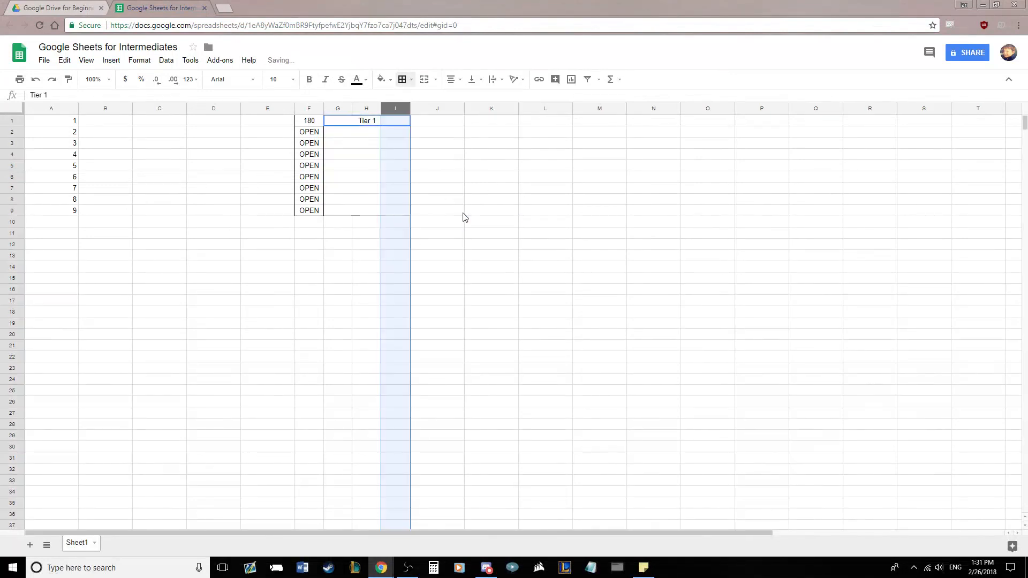
click(461, 212)
- Add a right border to the range G1:I9 only
drag(395, 122, 398, 212)
click(411, 79)
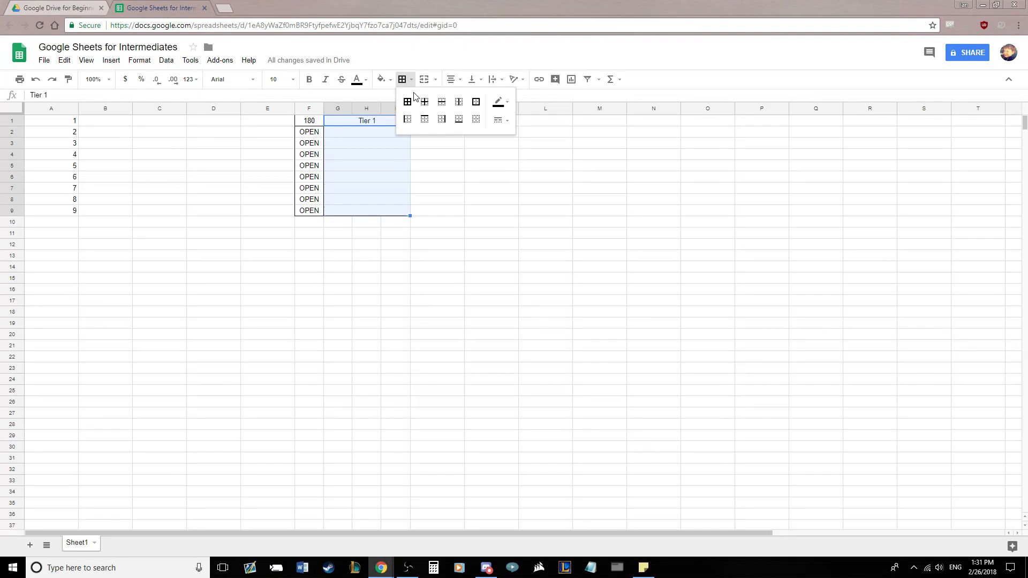
click(442, 121)
click(482, 211)
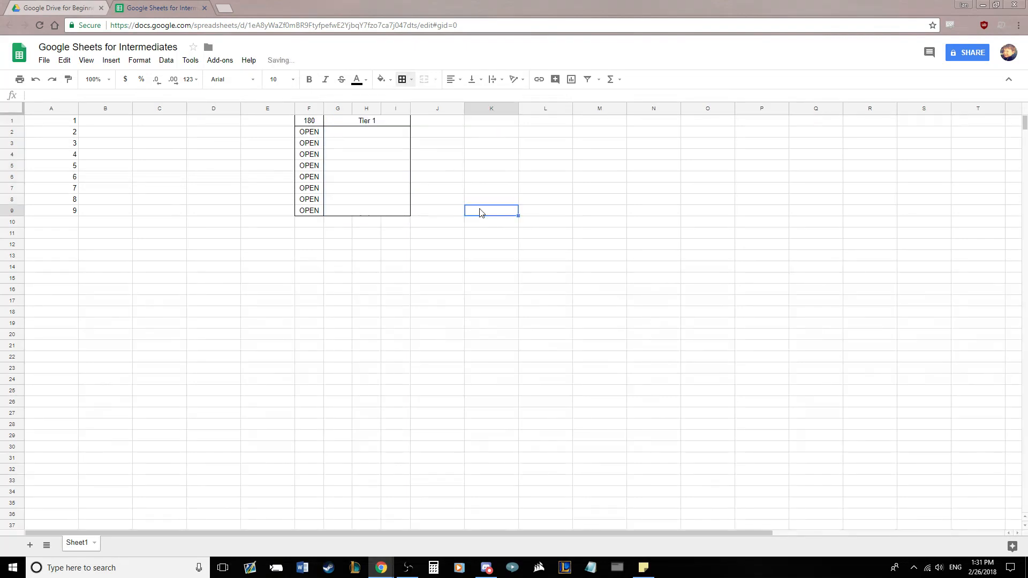
- Try to change the font size of the merged cell G2:I2 to 10 while editing it, and undo the change
click(383, 138)
text(Azum)
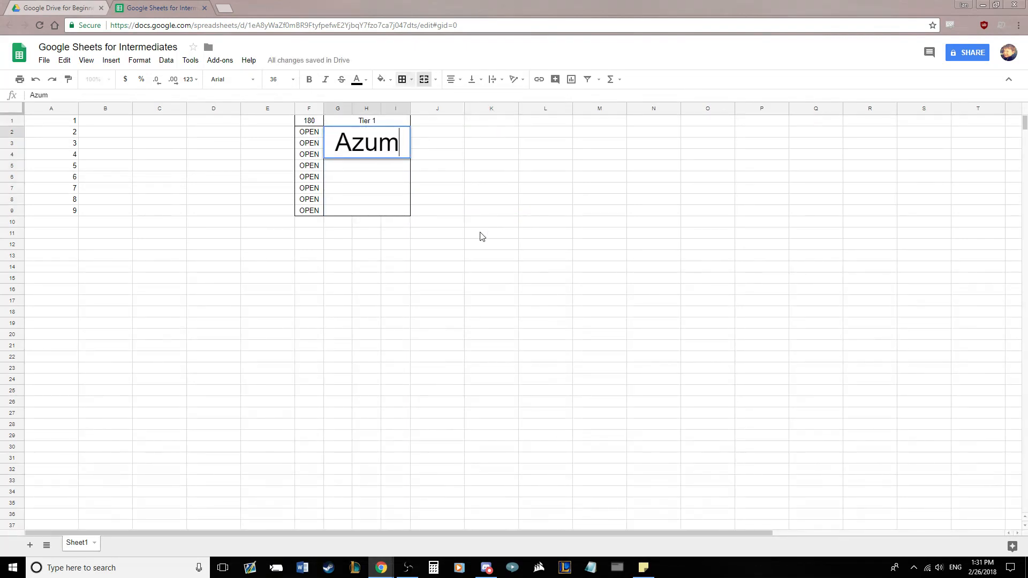
key(BackSpace)
key(BackSpace)
key(BackSpace)
key(BackSpace)
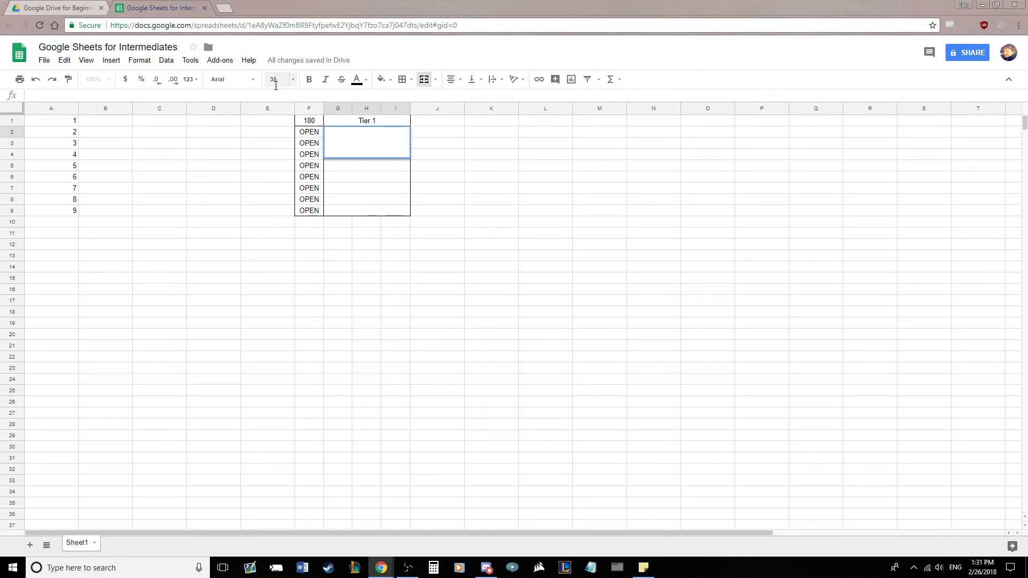
click(278, 80)
click(282, 154)
click(478, 203)
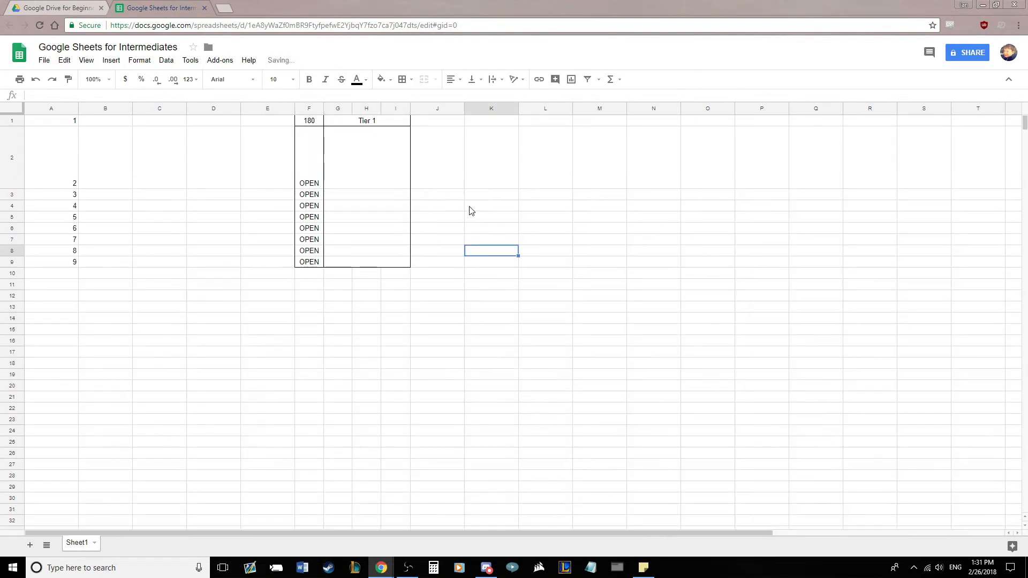
key(ctrl+z)
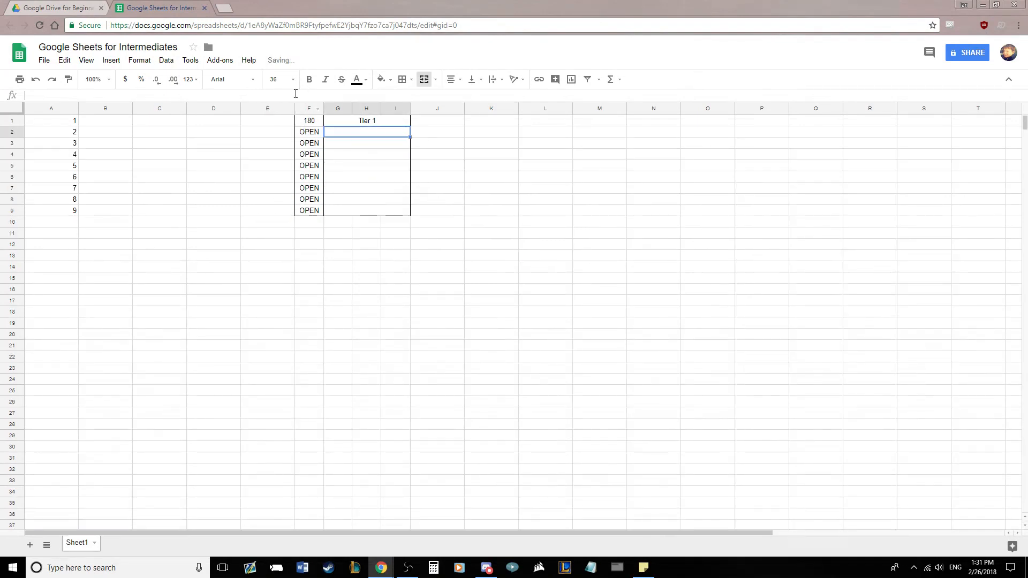
- Set the font size of the merged cell G2:I2 to 10 and enter Azumarill in it
click(291, 80)
click(289, 155)
text(Azumarill)
key(Return)
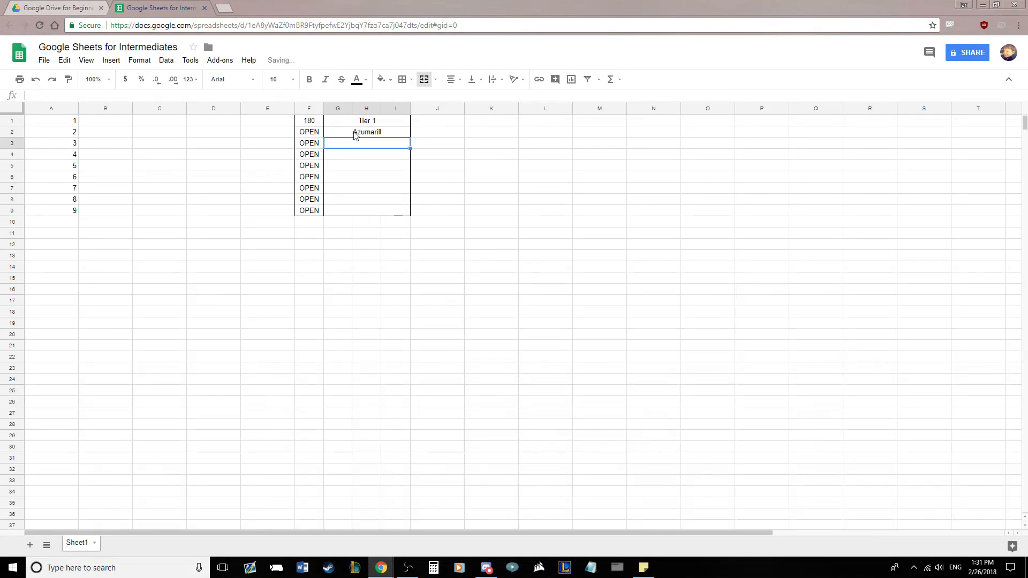
- Enter Blacephalon, Ferrothorn and Landorus-Therian in the merged cells of rows 3, 4 and 5
text(Blacephalon)
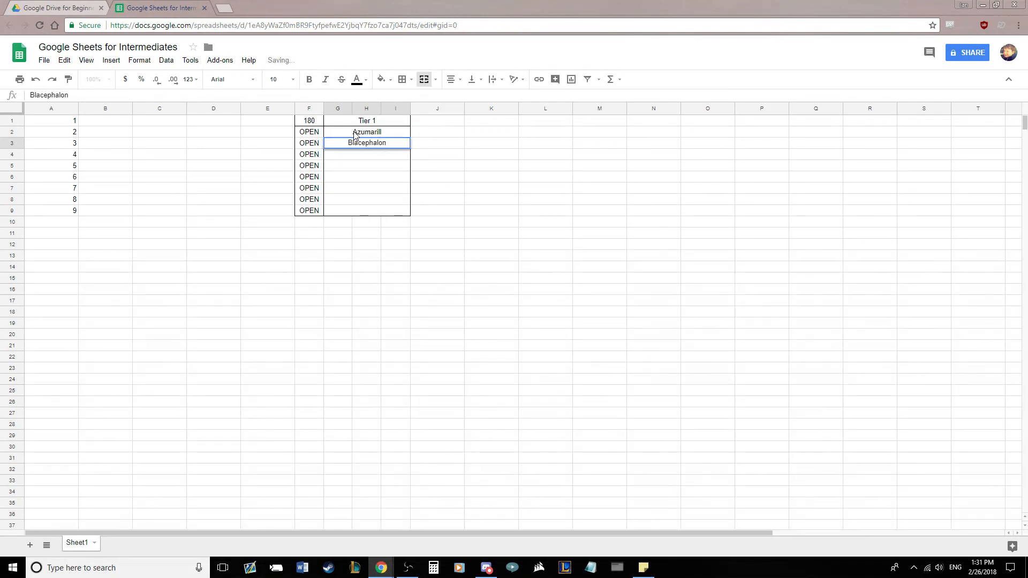
key(Return)
text(Ferrothorn)
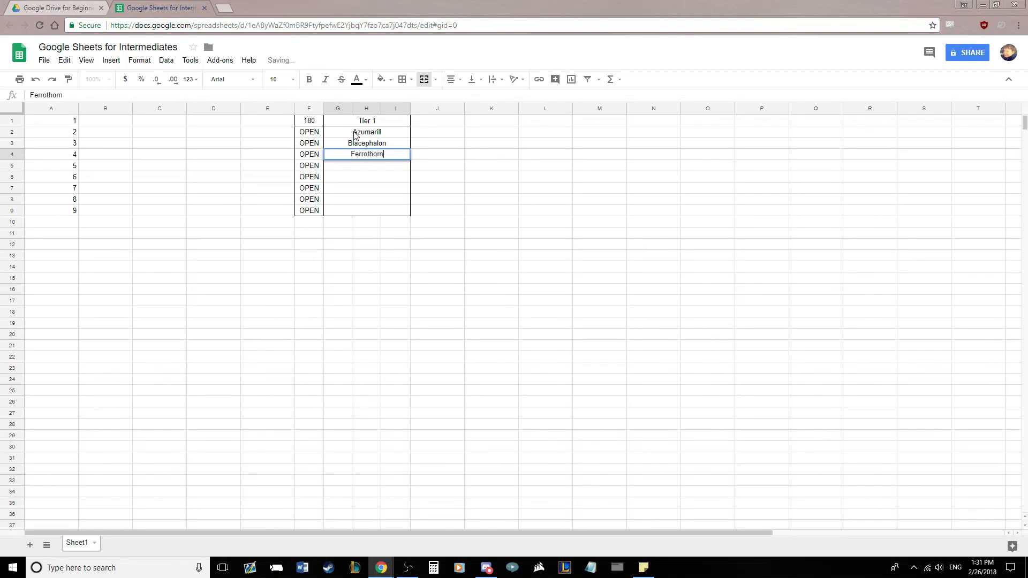
key(Return)
text(S)
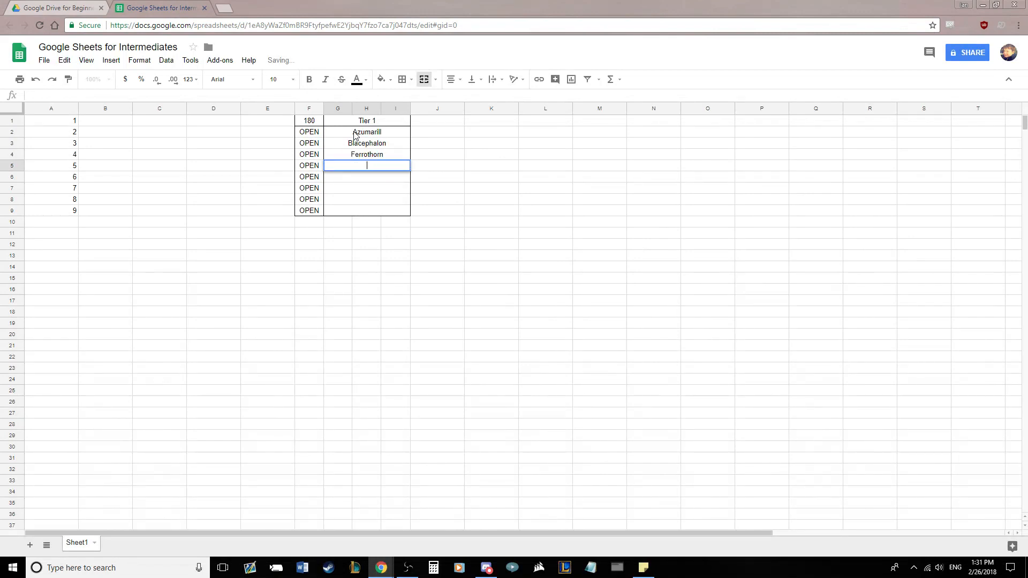
text(Landorus-Therian)
key(Return)
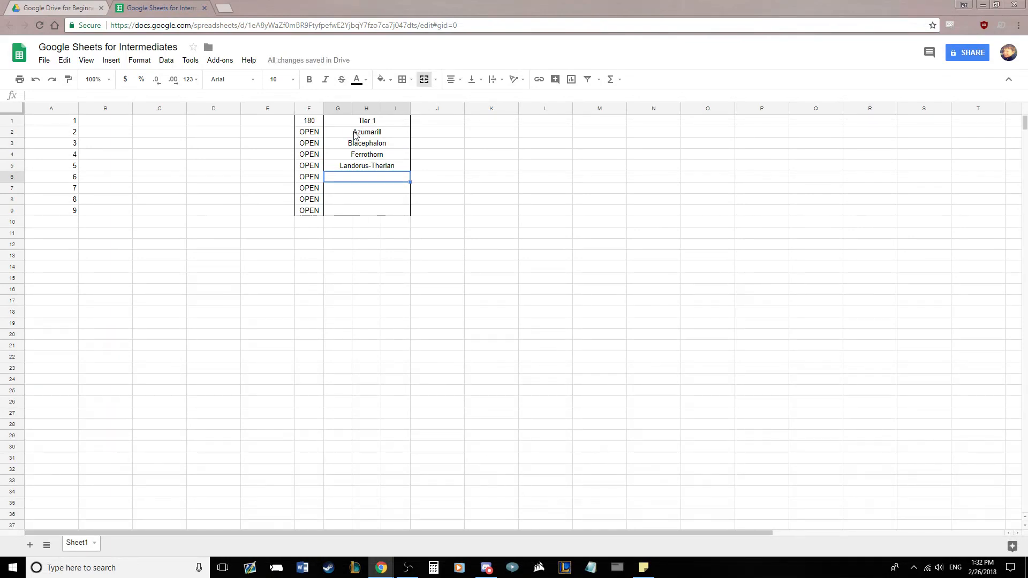
- Enter Victini and Volcanion in the merged cells of rows 6 and 7
text(Victini)
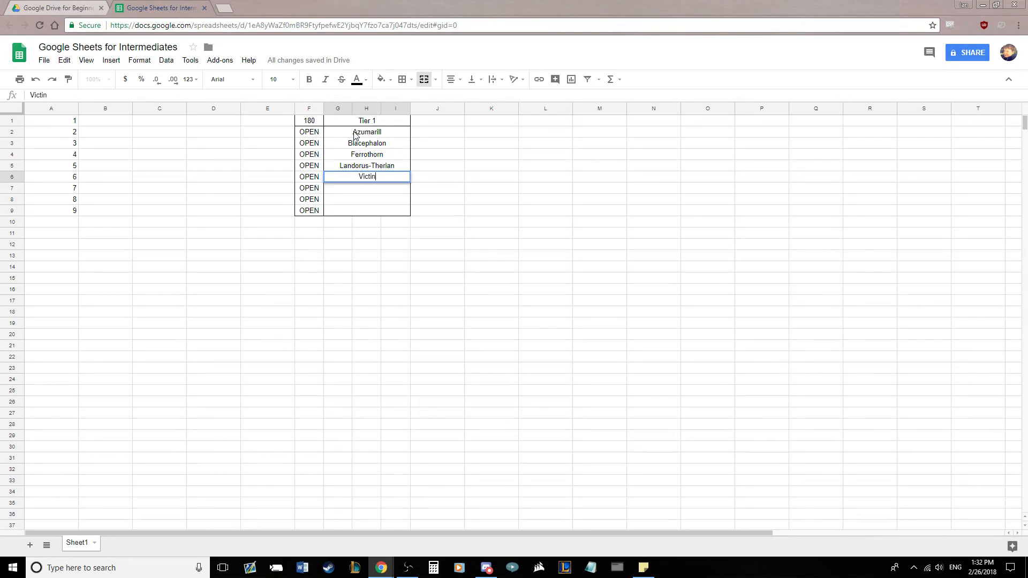
key(Return)
text(Volcari)
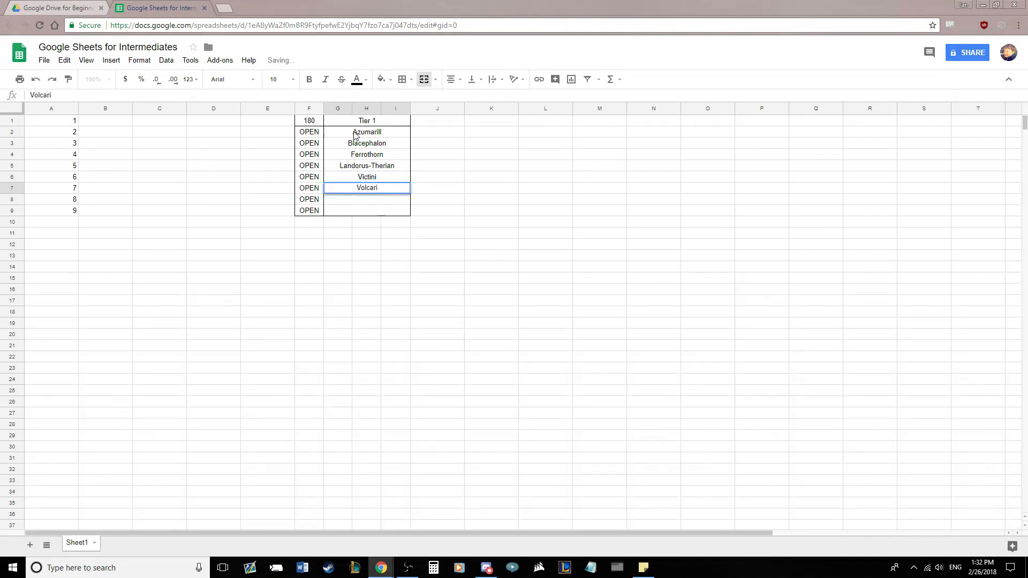
text(ion)
key(Return)
- Enter Weavile and Zapdos in the merged cells of rows 8 and 9, and undo both entries
text(Weavile)
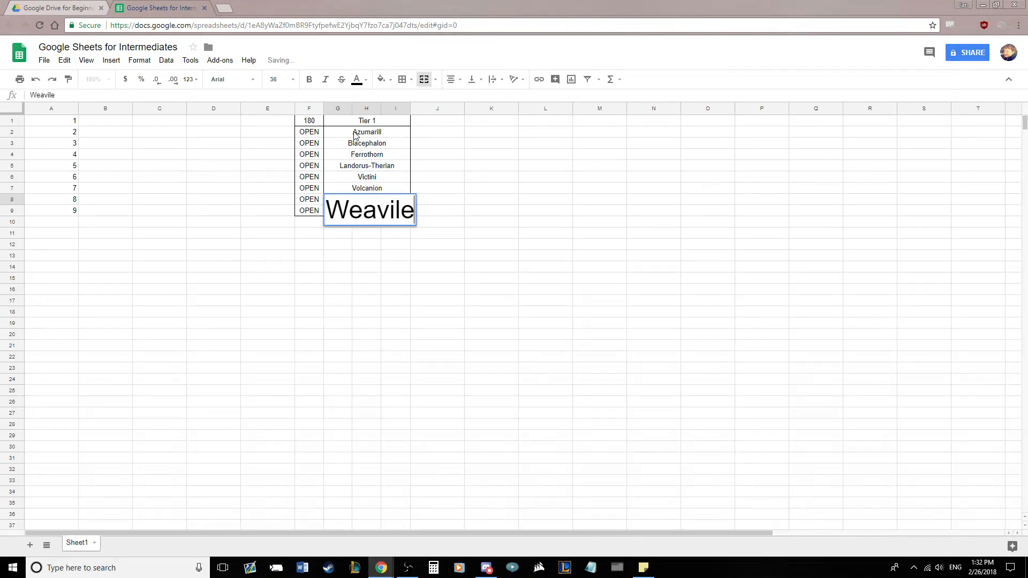
key(Return)
text(Zapdos)
key(Return)
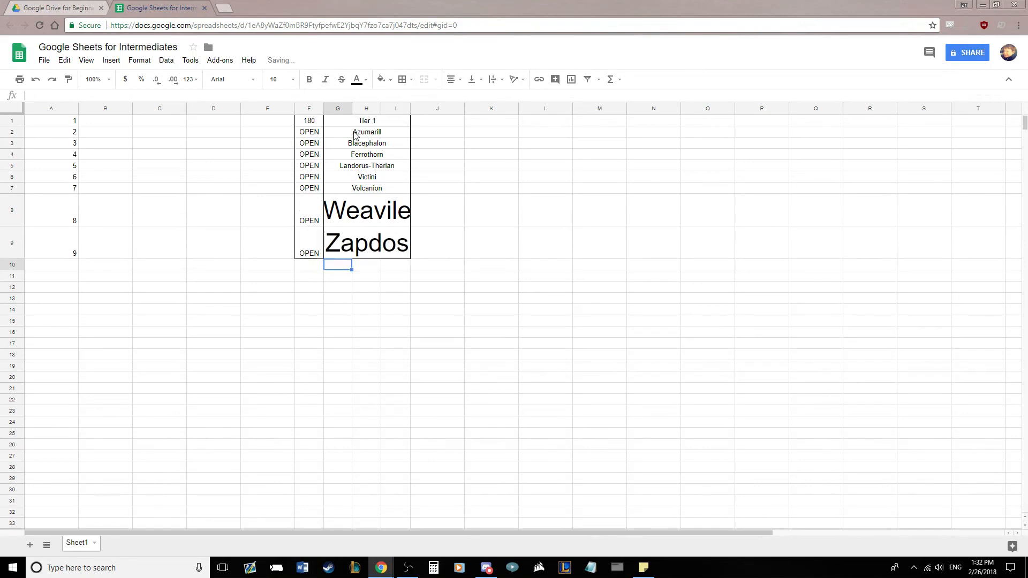
key(ctrl+z)
key(ctrl+z)
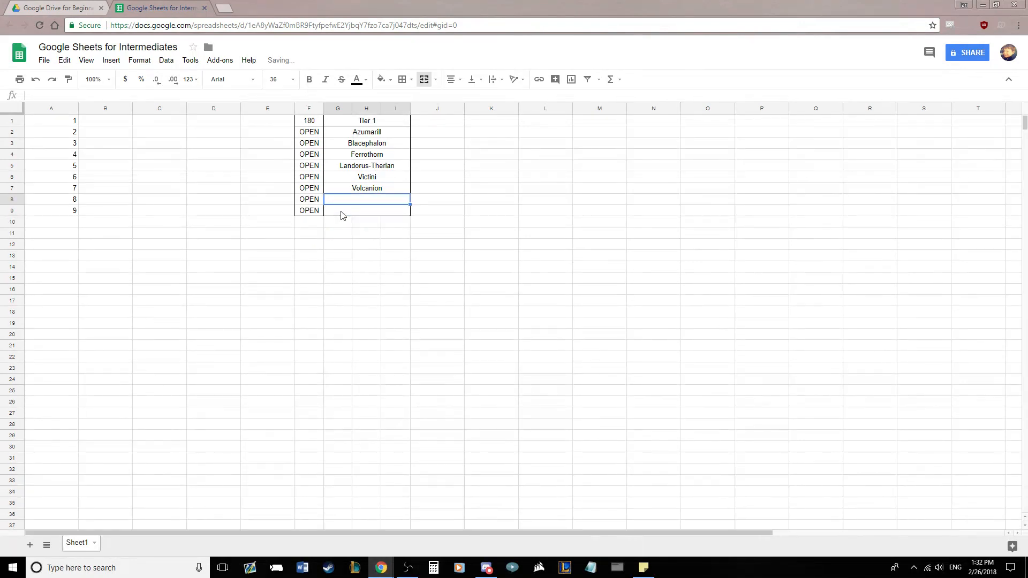
- Set the font size of the merged cells in rows 8 and 9 to 10, and enter Weavile in row 8
drag(362, 202, 363, 213)
click(277, 79)
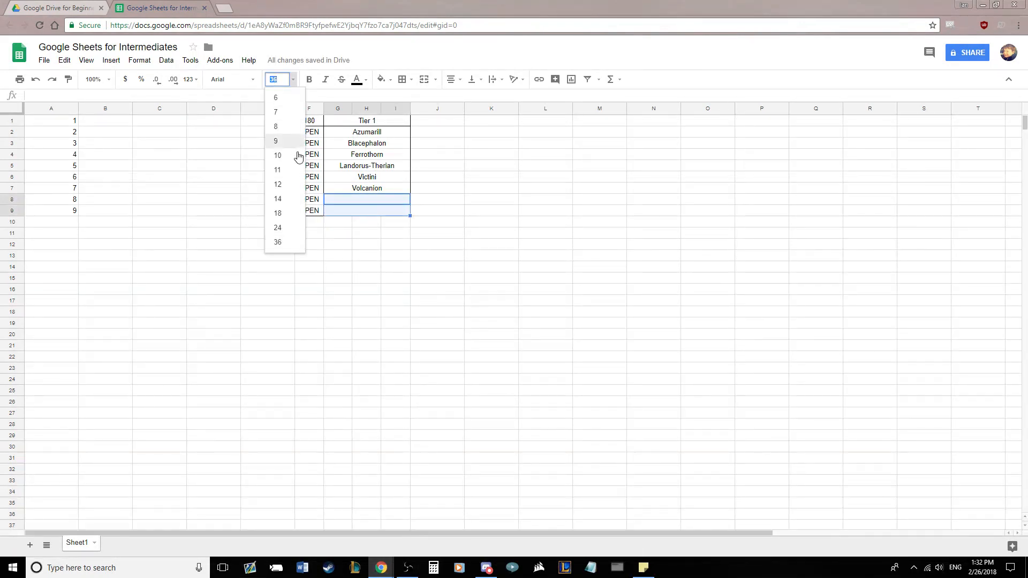
click(298, 155)
click(377, 199)
text(W)
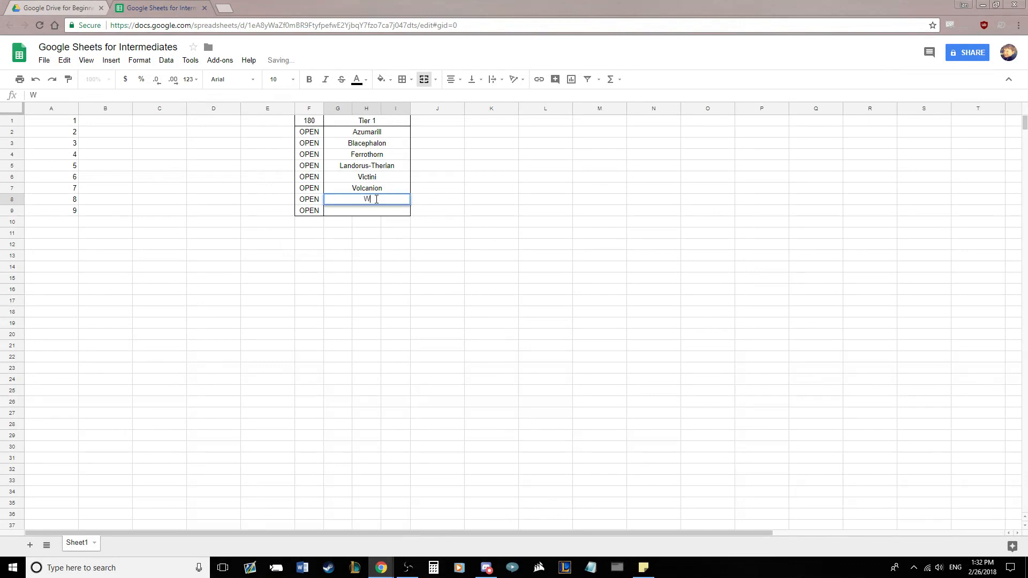
text(eavile)
key(Return)
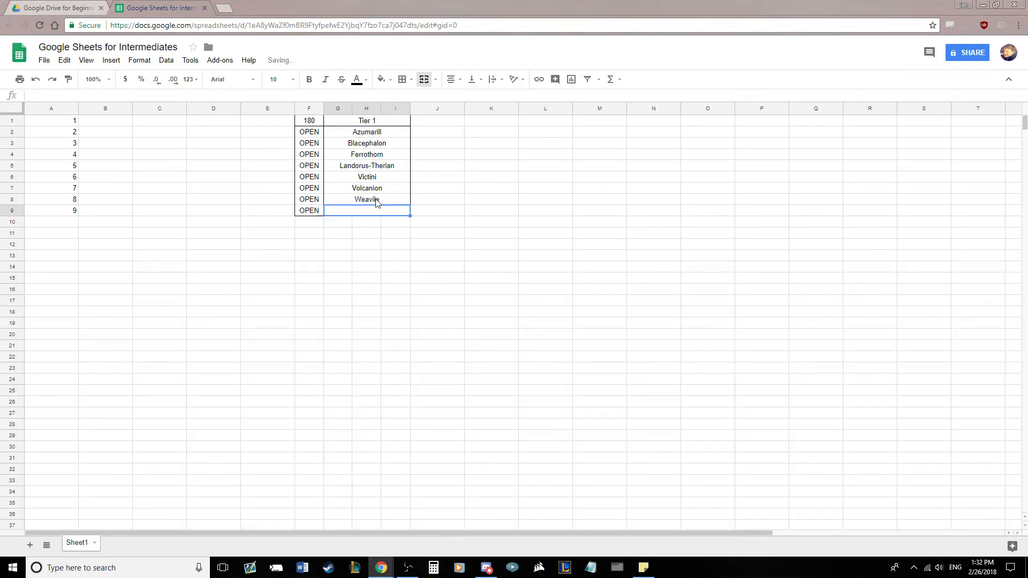
- Enter Zapdos in the merged cell of row 9
text(Zapdos)
key(Return)
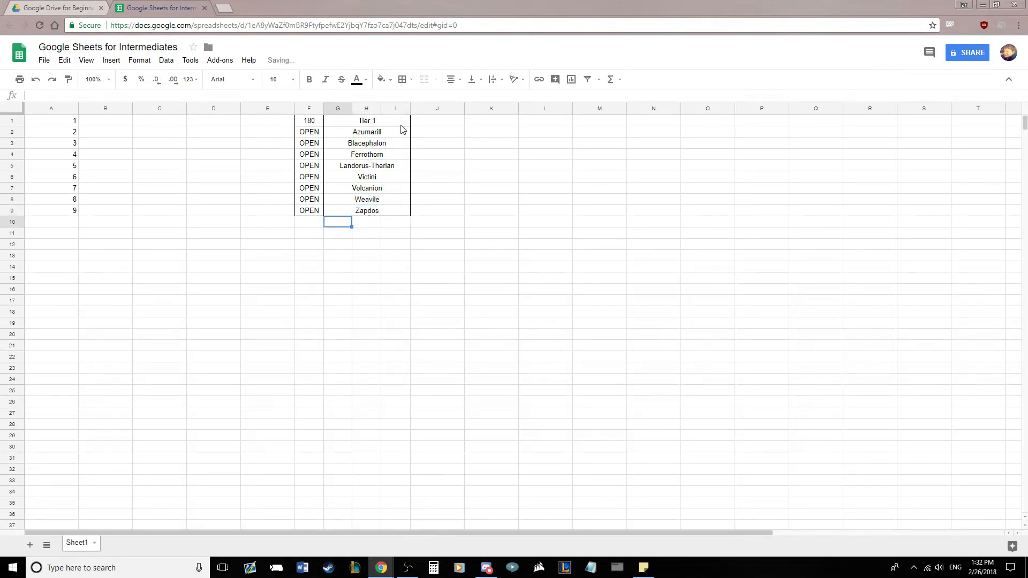
click(377, 158)
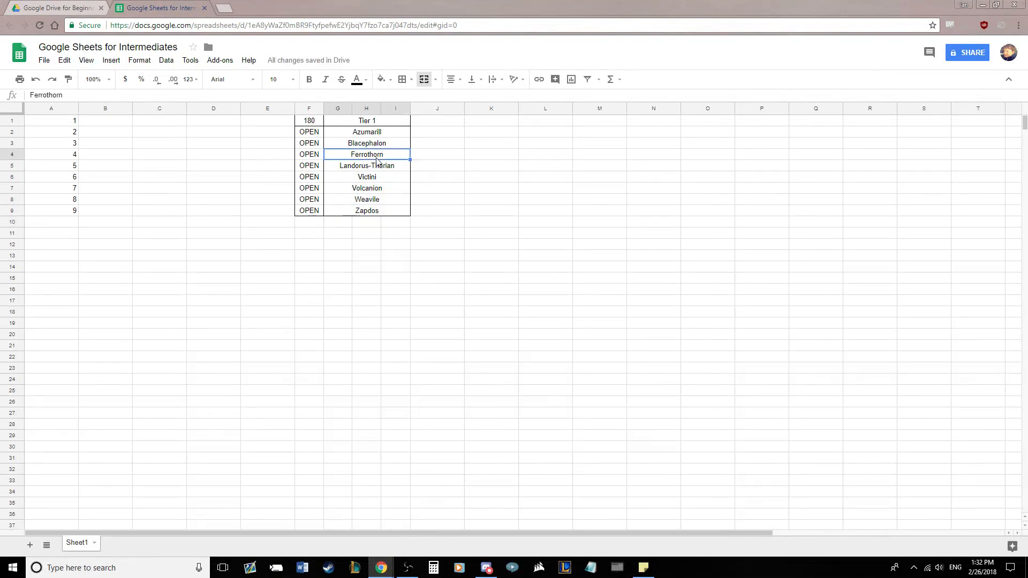
click(499, 211)
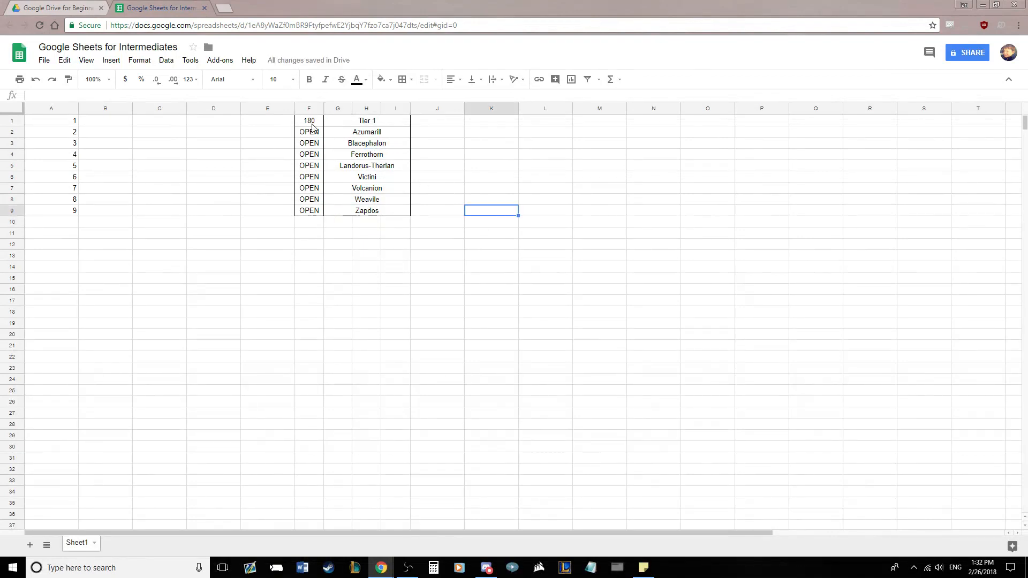
drag(312, 123, 381, 216)
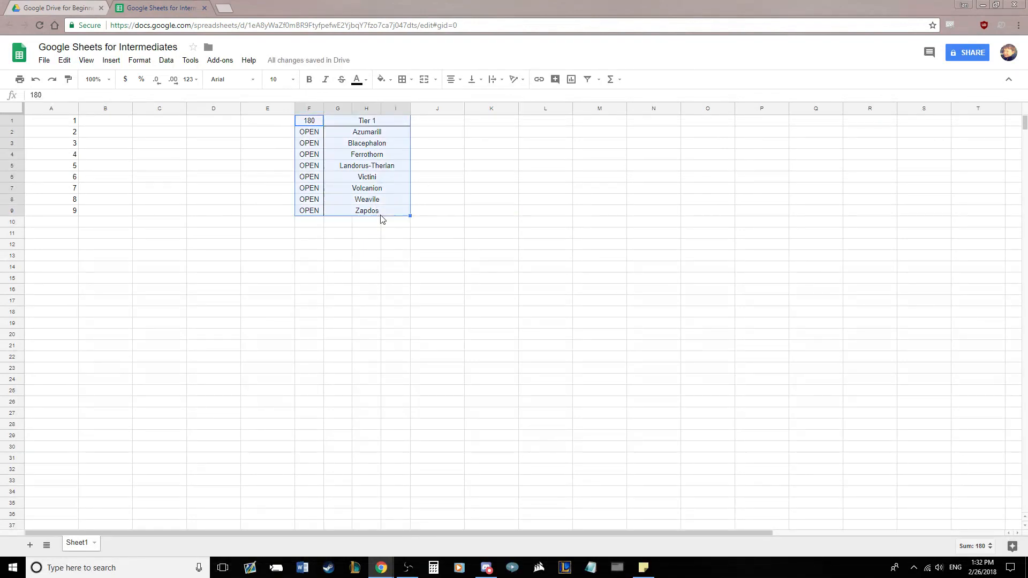
click(457, 214)
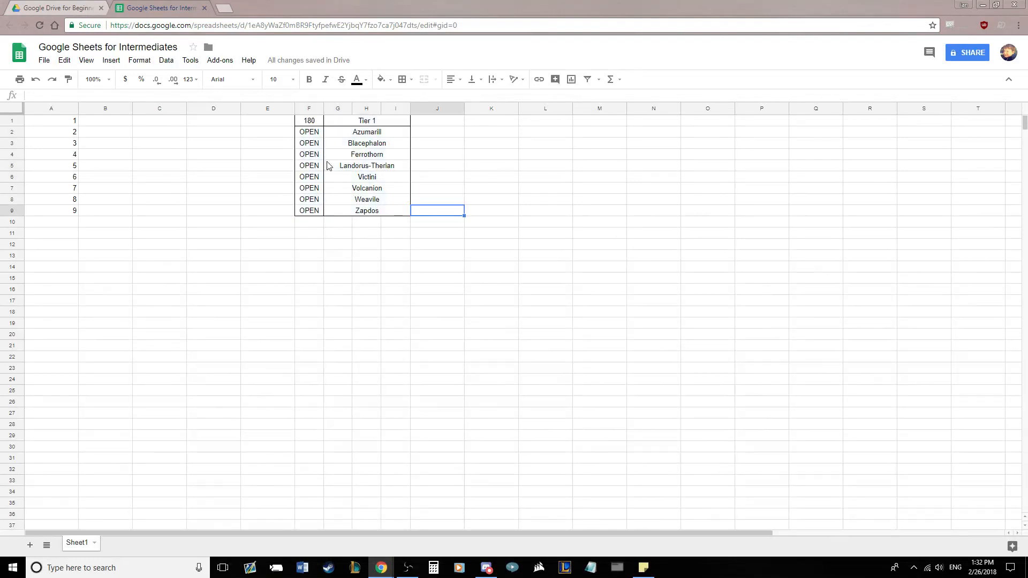
- Fill the 180 and Tier 1 header cells with yellow and make their text bold
drag(315, 125, 332, 125)
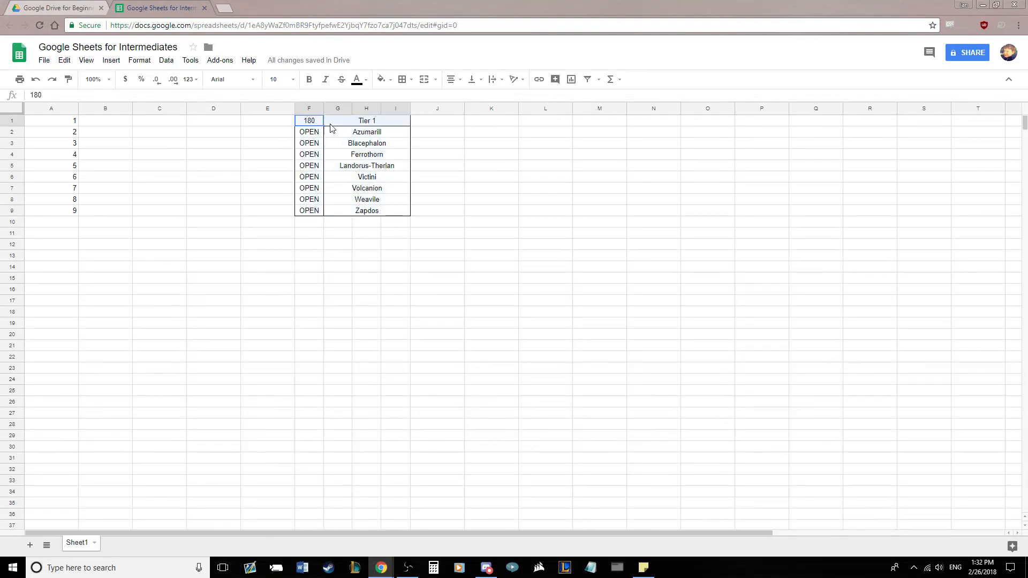
click(382, 79)
click(416, 126)
click(482, 212)
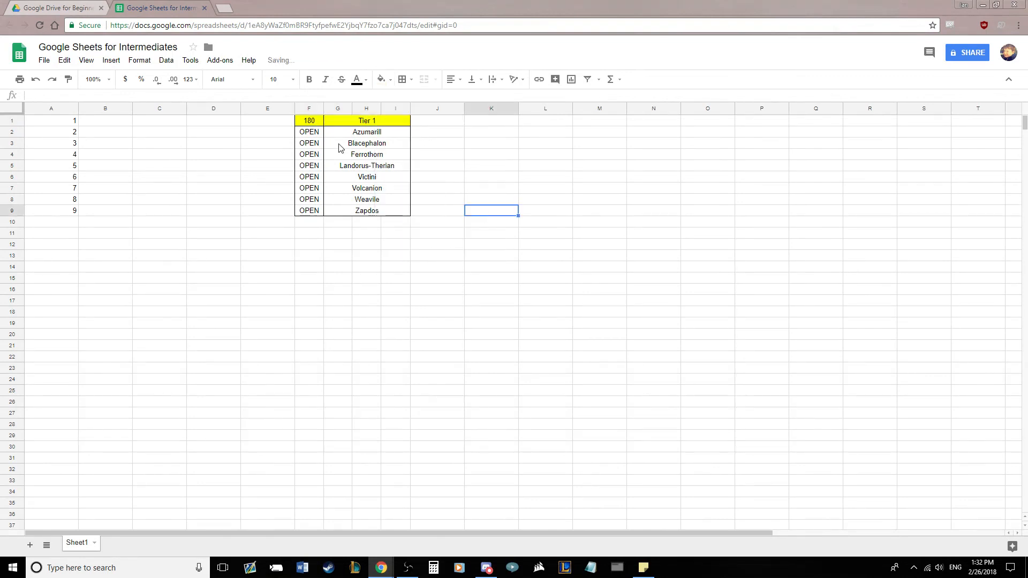
drag(315, 124, 309, 211)
click(309, 80)
click(489, 201)
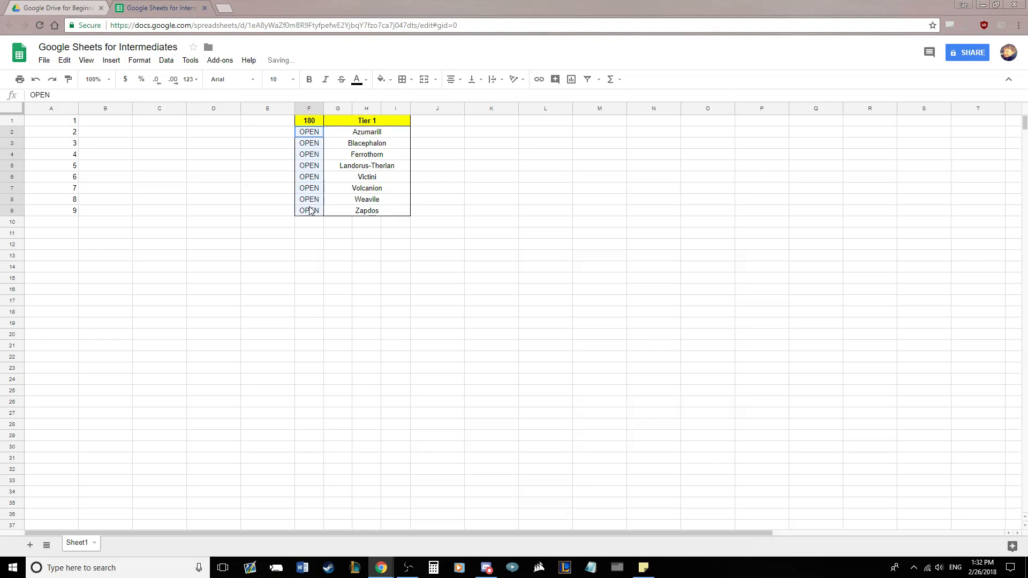
- Fill the OPEN cells F2:F9 with light gray
click(381, 80)
click(445, 113)
click(502, 155)
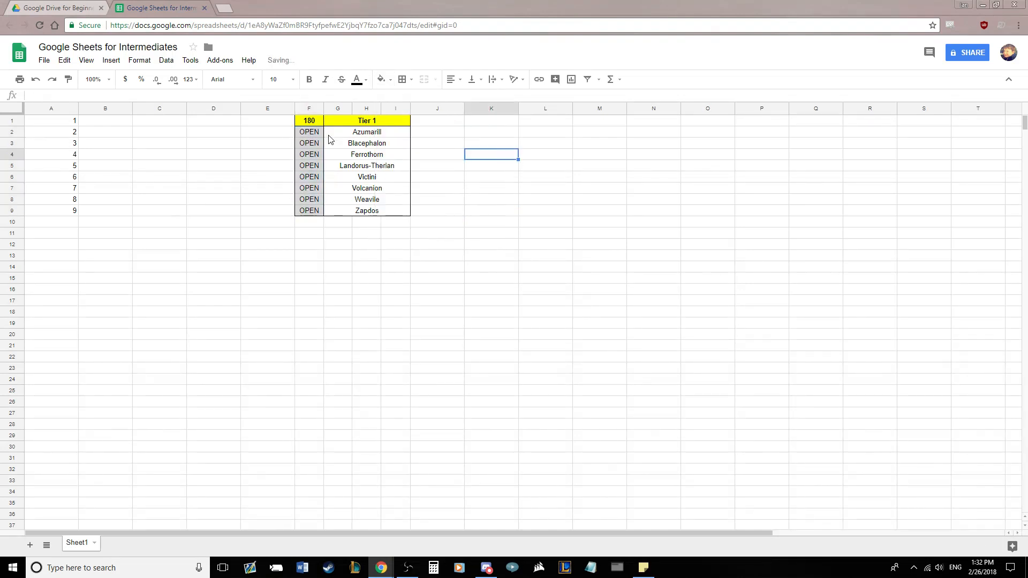
- Fill the merged Pokémon name cells in rows 2 to 9 with pale yellow
drag(329, 133, 375, 211)
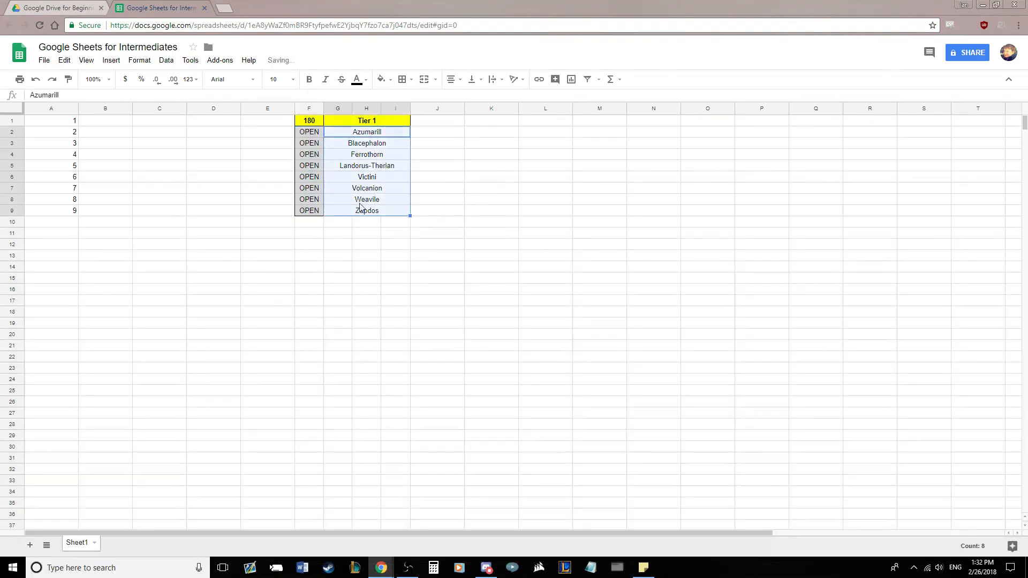
click(381, 80)
click(416, 142)
click(490, 200)
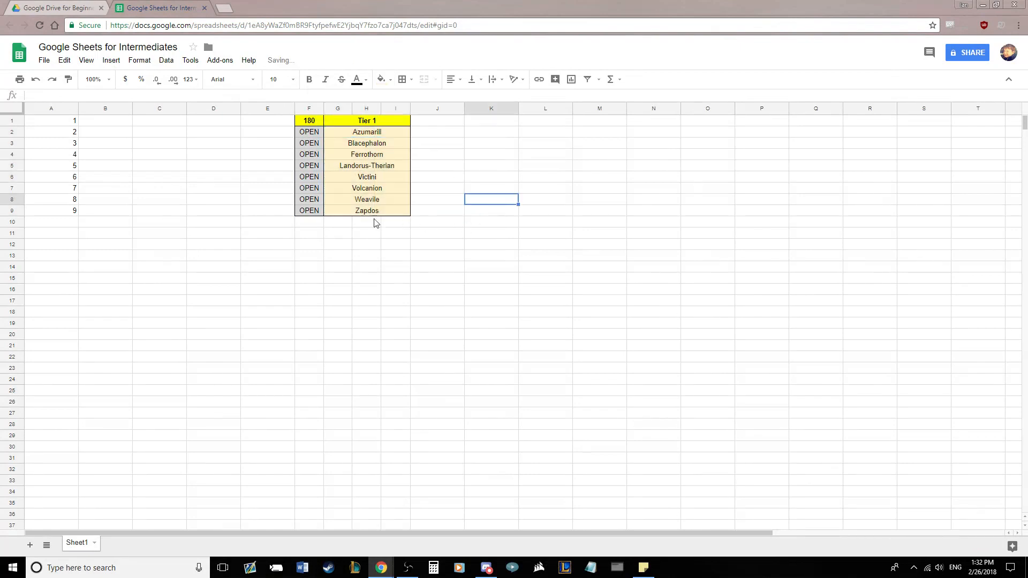
click(419, 244)
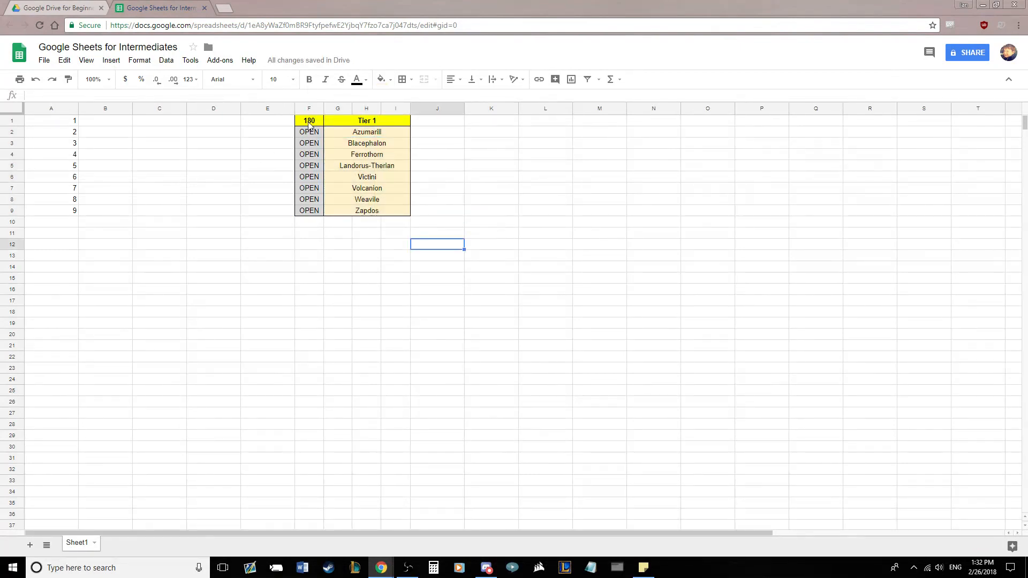
drag(309, 122, 369, 209)
click(457, 214)
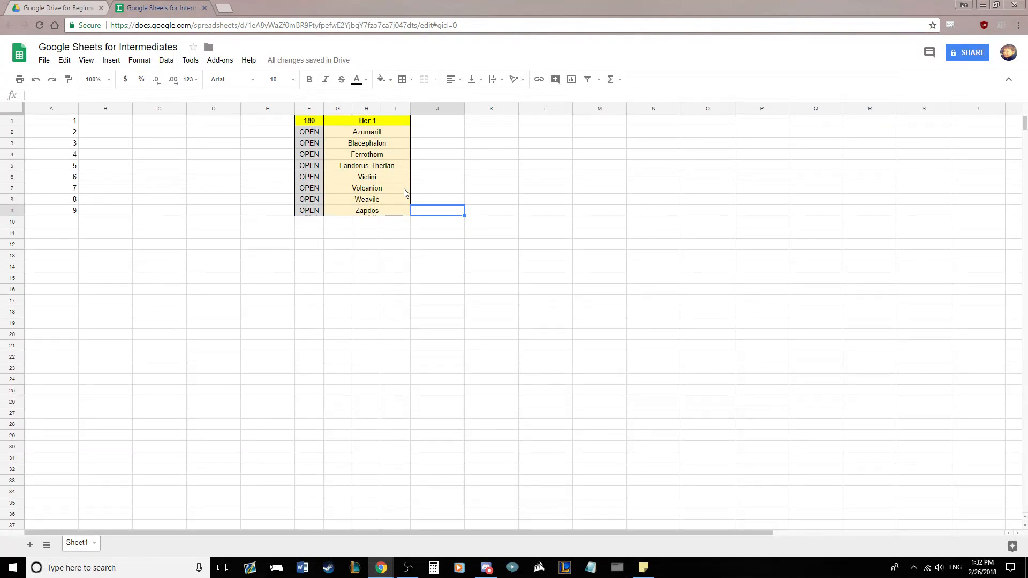
drag(303, 124, 399, 212)
click(444, 221)
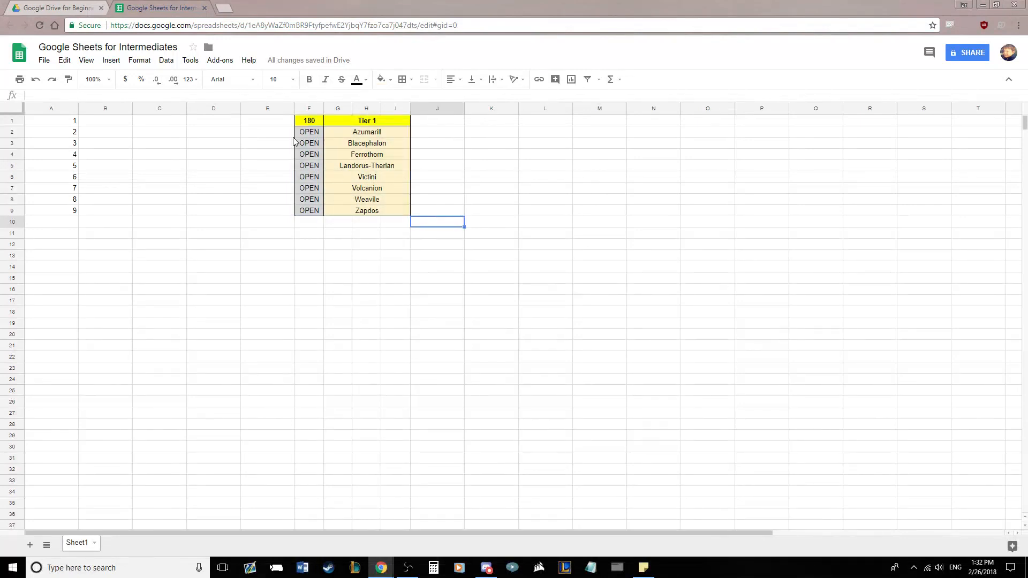
- Apply strikethrough to the name Azumarill in row 2
click(347, 135)
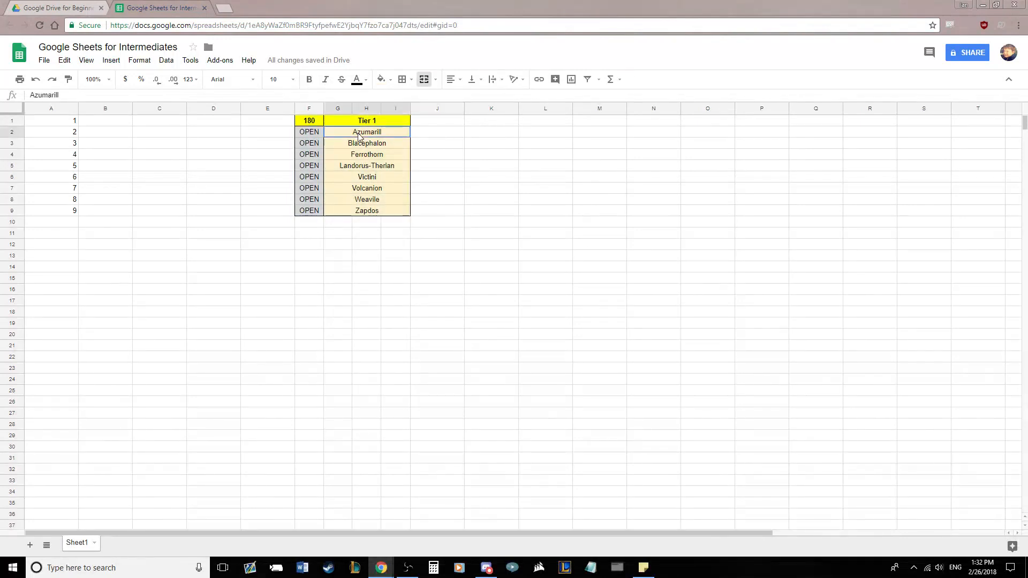
click(340, 80)
click(509, 187)
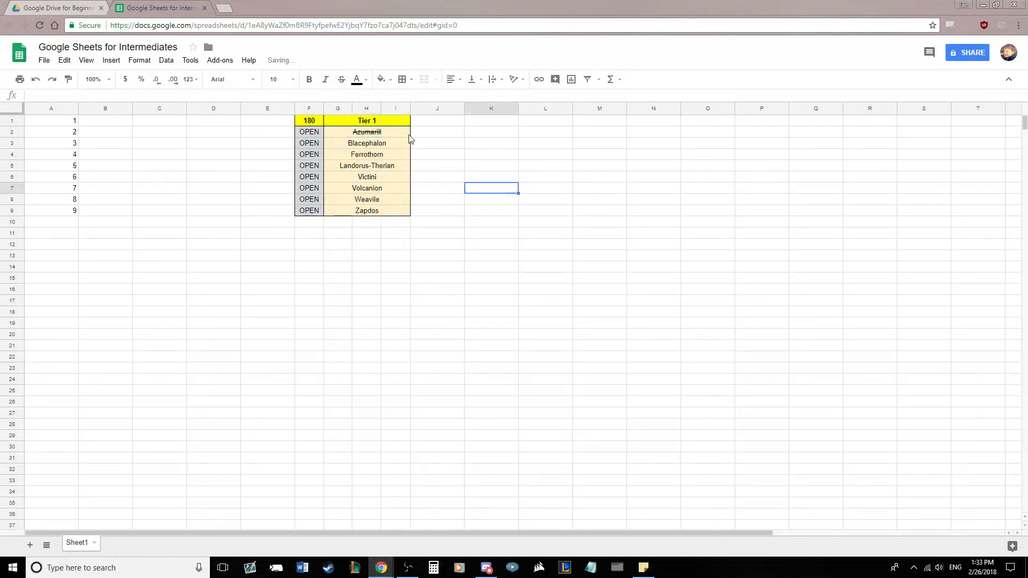
click(369, 134)
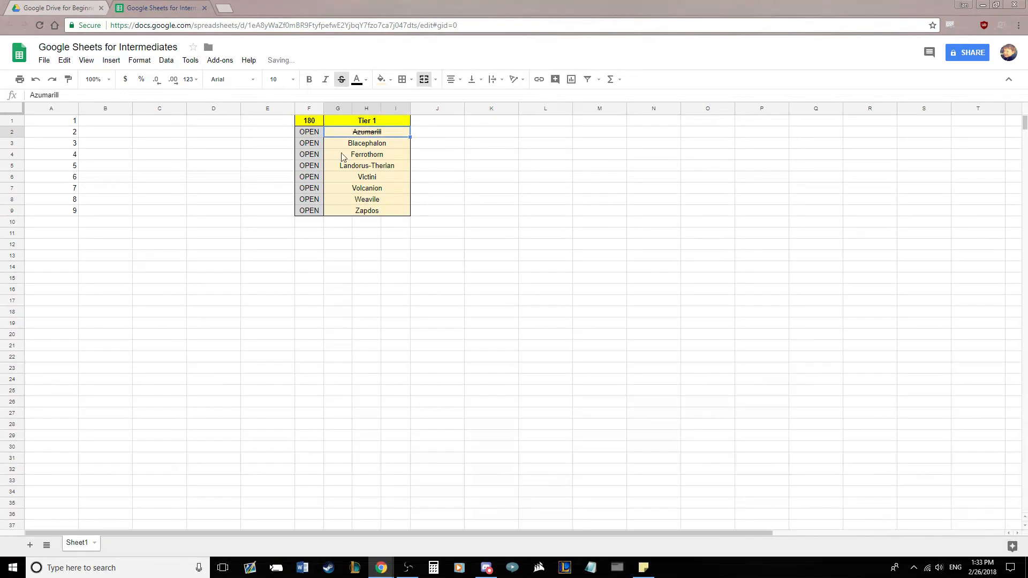
- Replace OPEN in F2 with LL and fill that cell with light blue
click(298, 136)
text(LL)
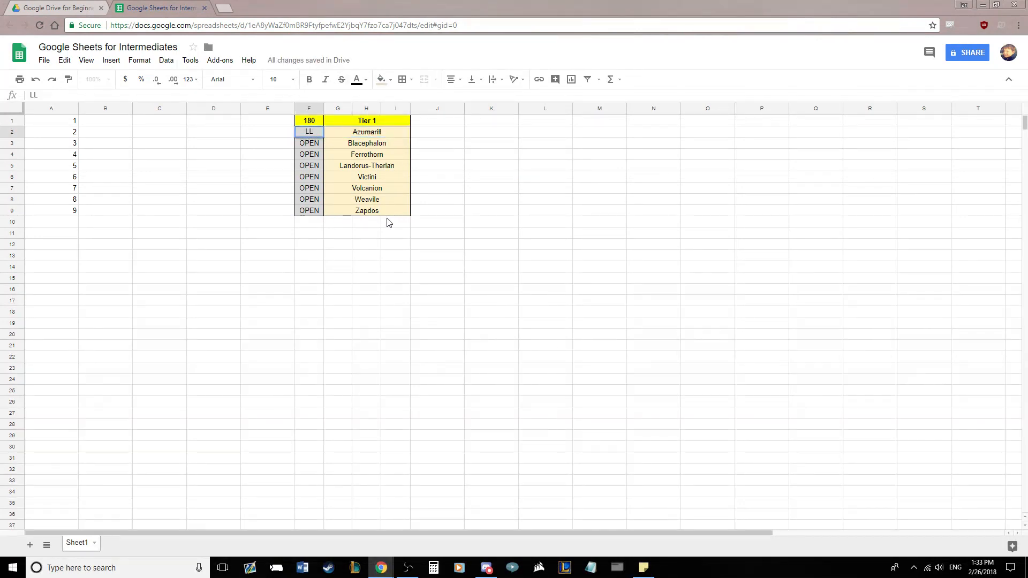
click(379, 80)
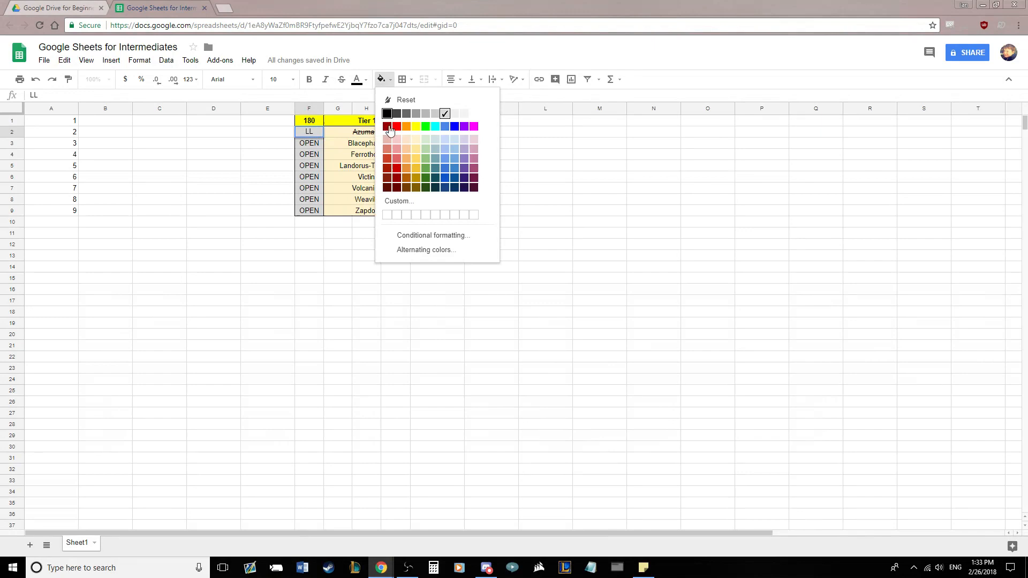
click(446, 162)
click(516, 176)
drag(310, 132, 346, 139)
click(470, 147)
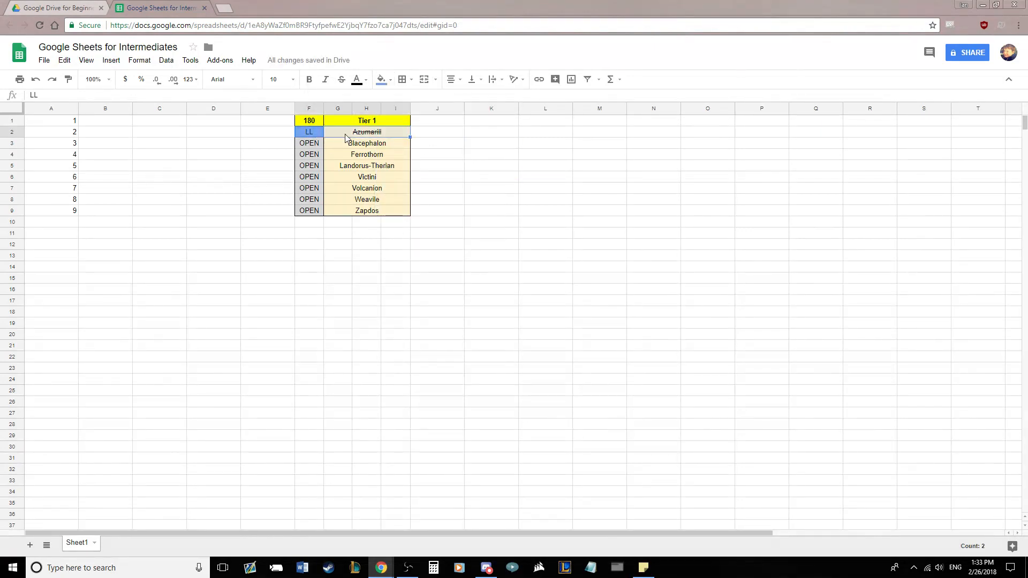
click(478, 156)
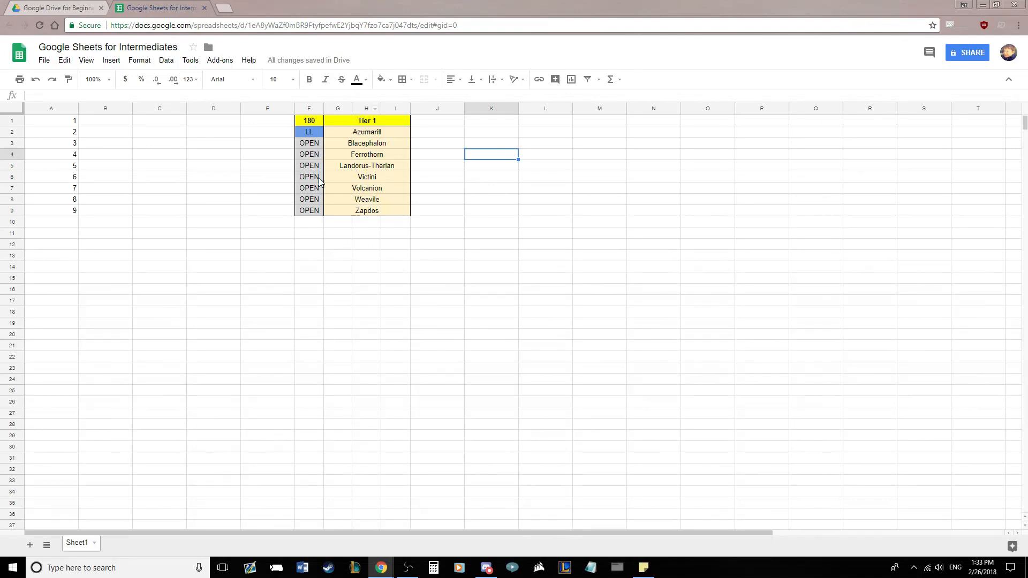
drag(340, 138, 360, 209)
key(ctrl+c)
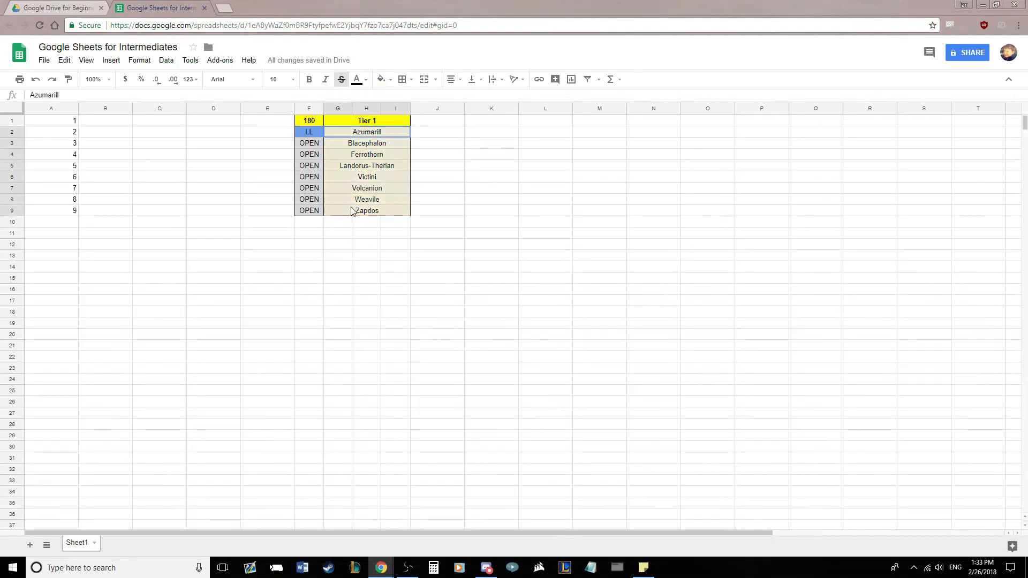
click(493, 214)
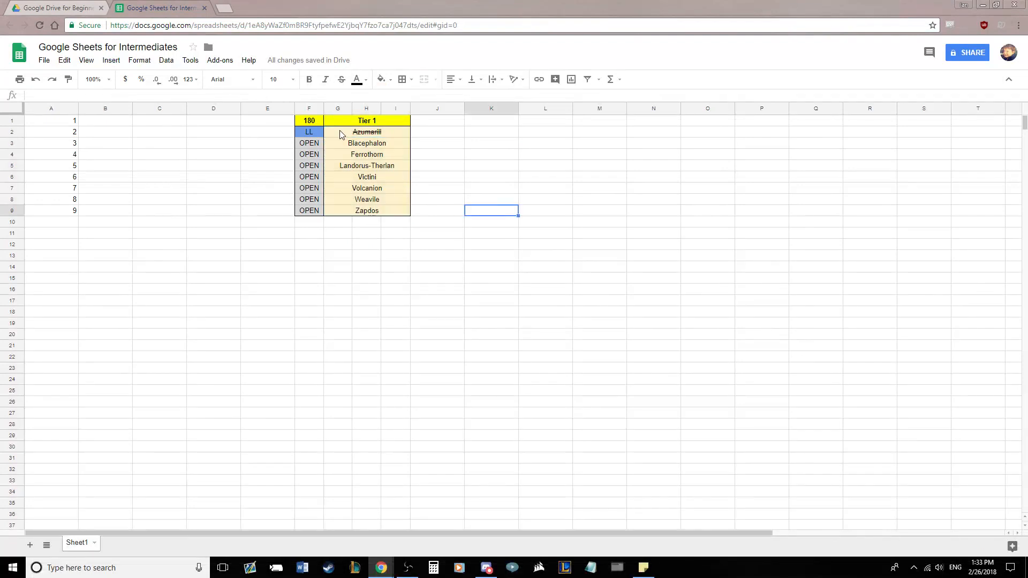
drag(308, 121, 407, 212)
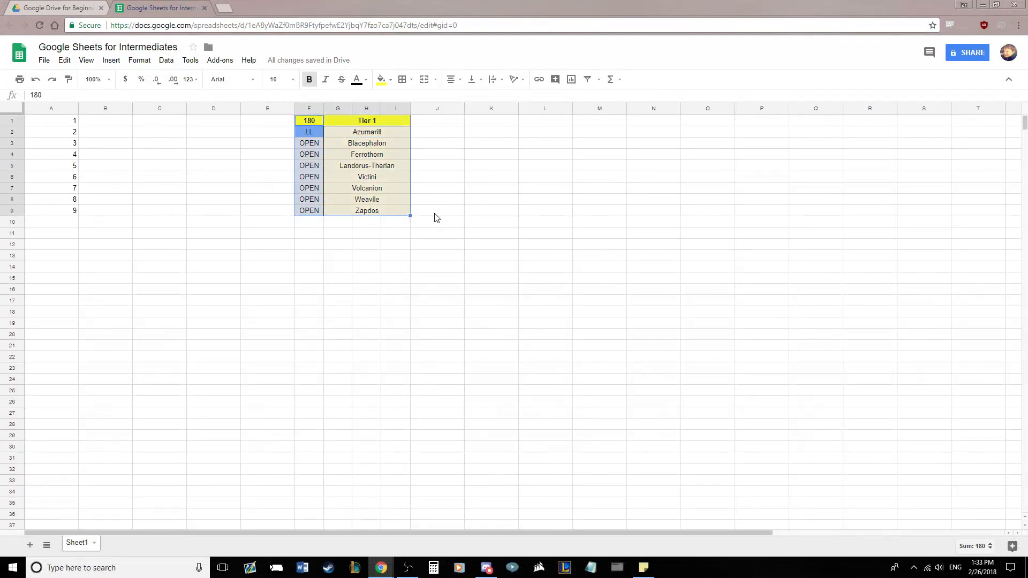
click(464, 212)
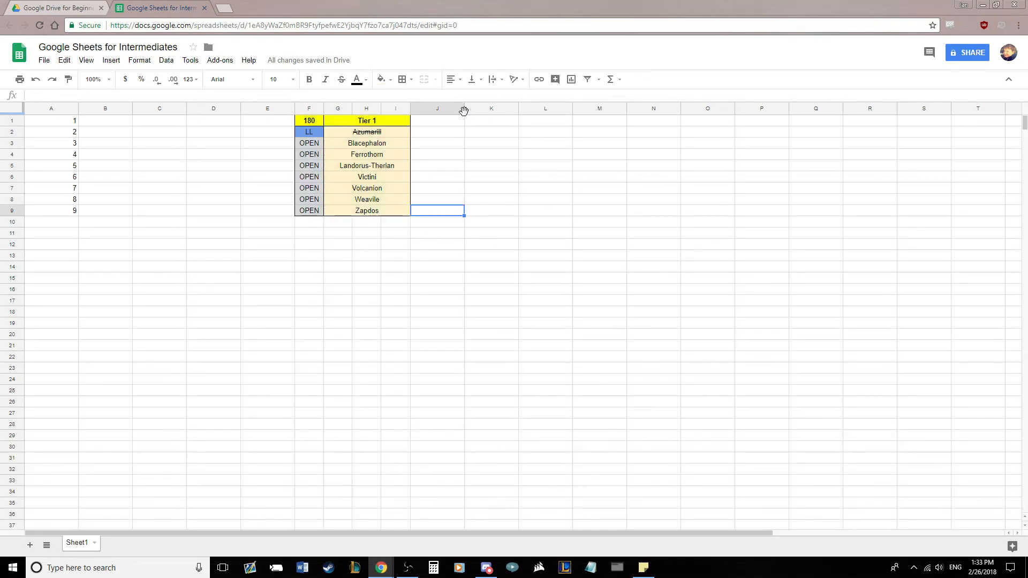
- Widen column J to about twice its width, and undo the resize
drag(465, 108, 519, 109)
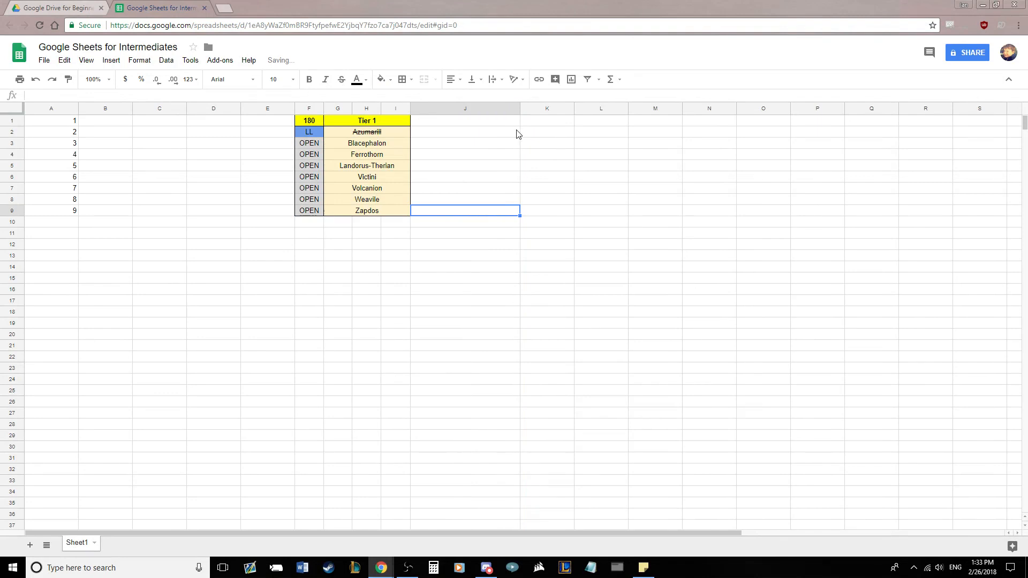
key(ctrl+z)
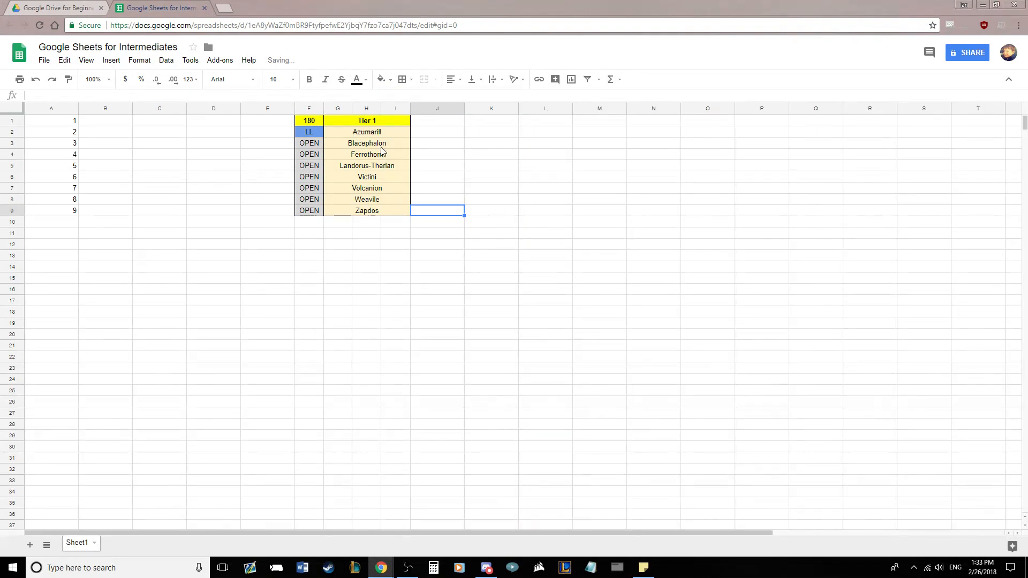
click(347, 116)
click(513, 139)
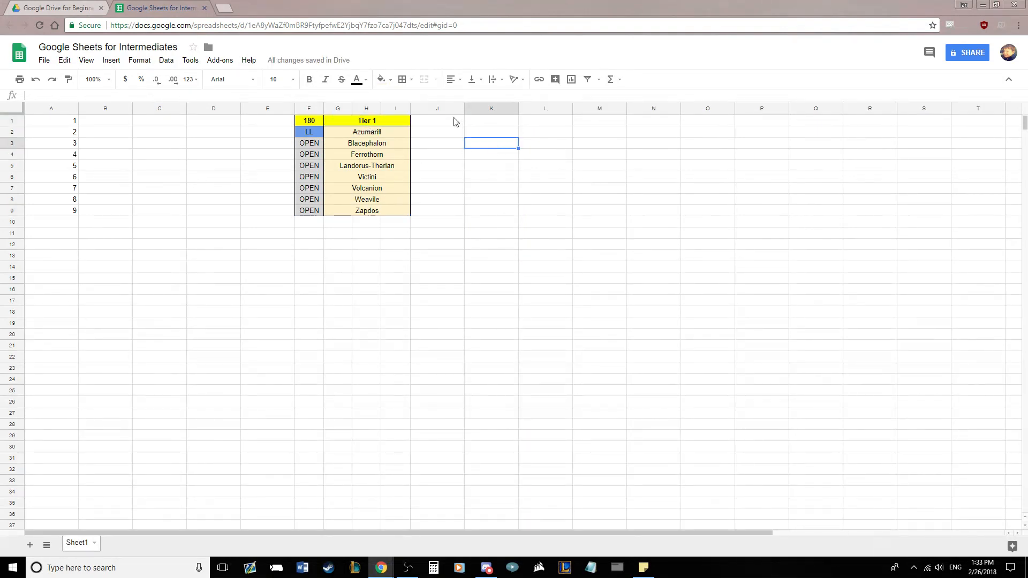
- Narrow column J and widen column K, and enter 180 in J1 and Tier 1 in K1
drag(465, 109, 523, 117)
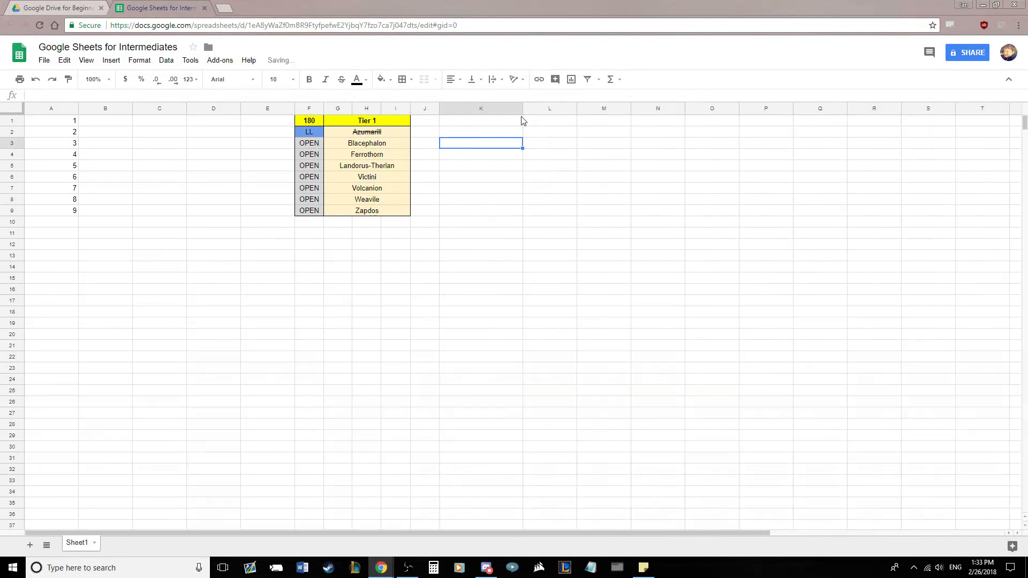
click(429, 121)
text(180)
key(Tab)
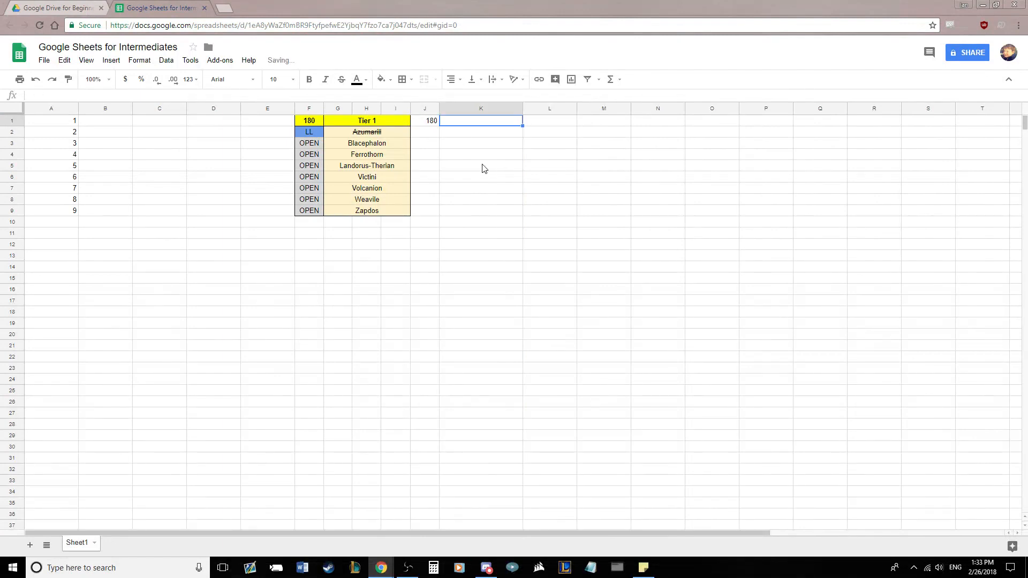
text(Tier 1)
key(Return)
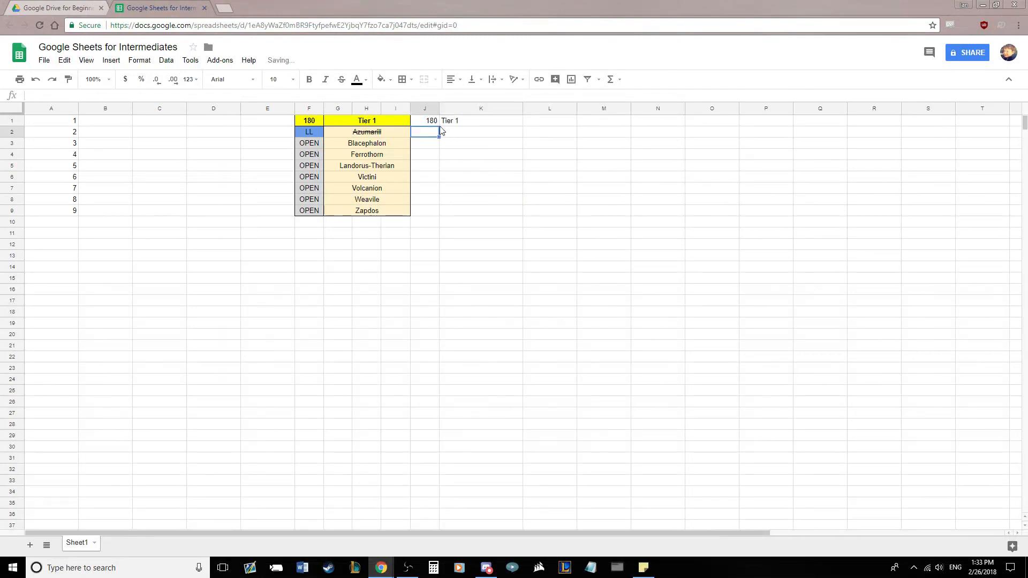
- Set the font size of J1:K9 to 10 and center the cells horizontally
drag(431, 121, 480, 211)
click(274, 79)
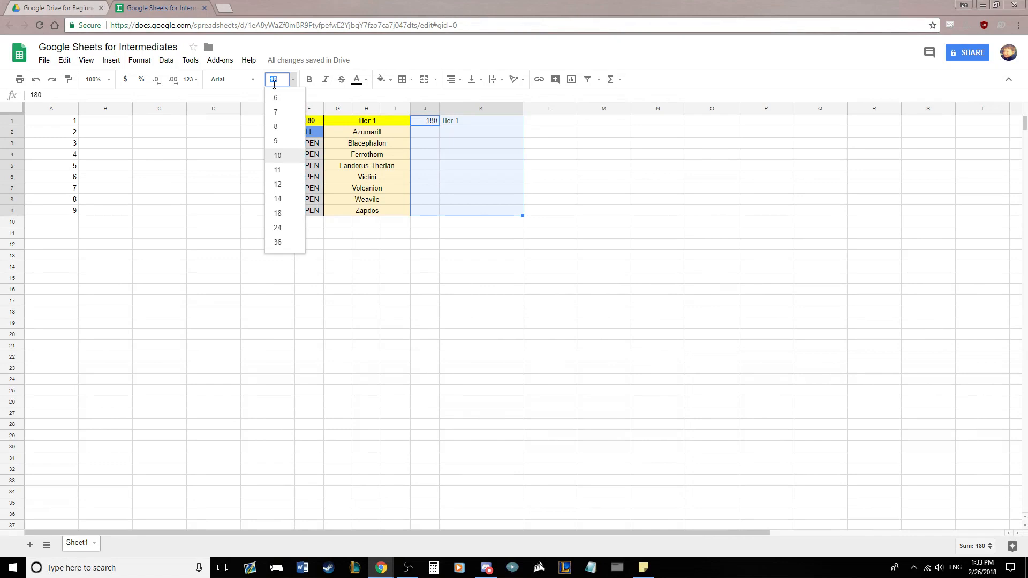
click(282, 155)
click(455, 80)
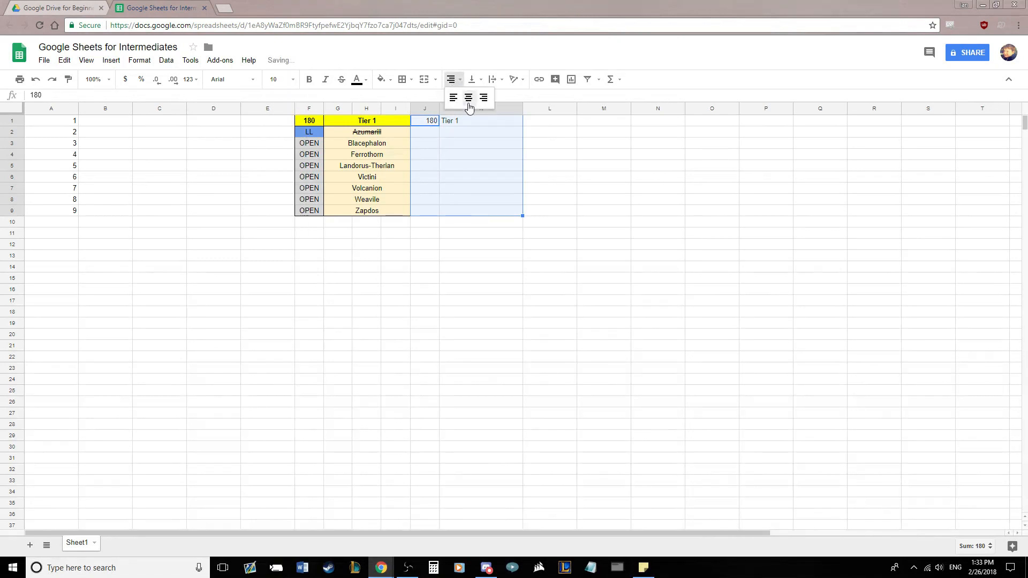
click(469, 102)
click(565, 190)
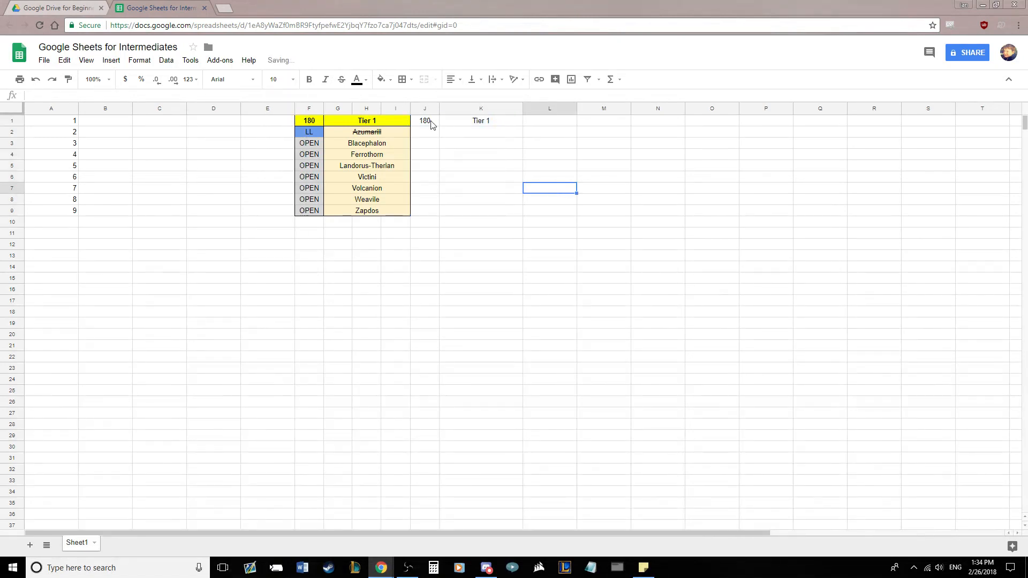
- Add an outer border around the range J1:K9
drag(431, 122, 465, 210)
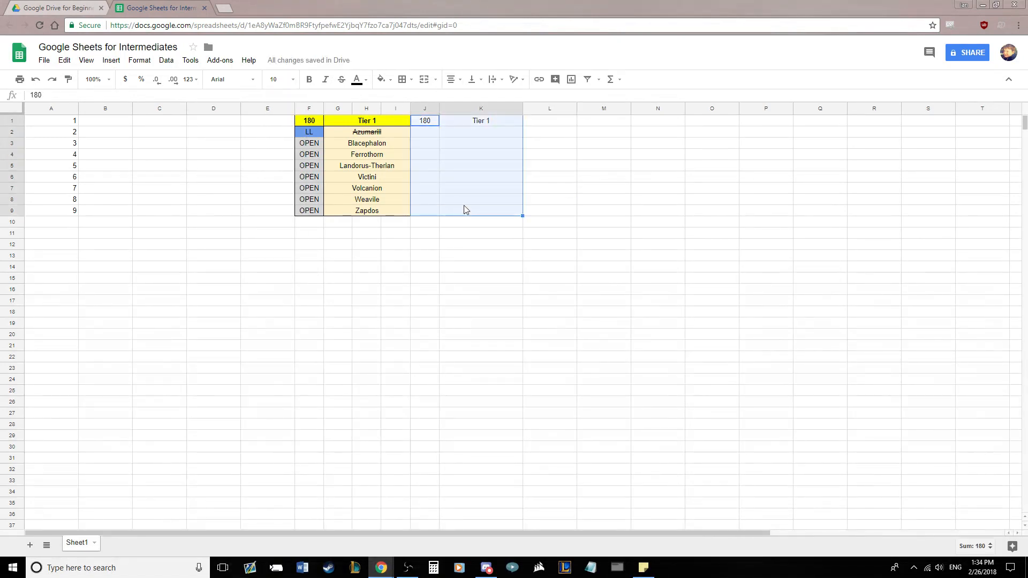
click(402, 80)
click(474, 117)
click(597, 203)
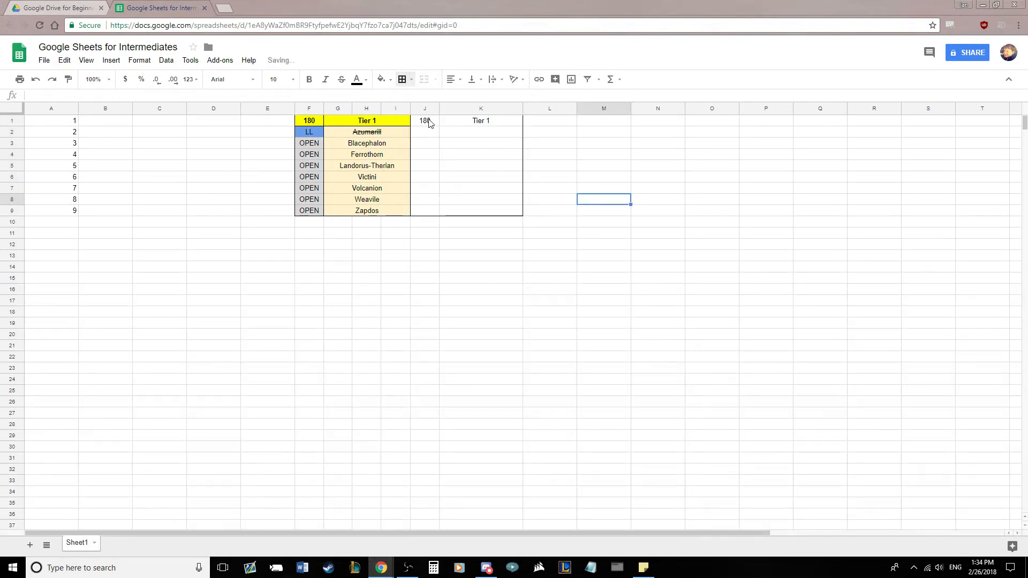
- Add a bottom border under the header cells J1:K1 and a right border along J1:J9
drag(429, 121, 431, 205)
click(403, 80)
click(460, 124)
click(592, 199)
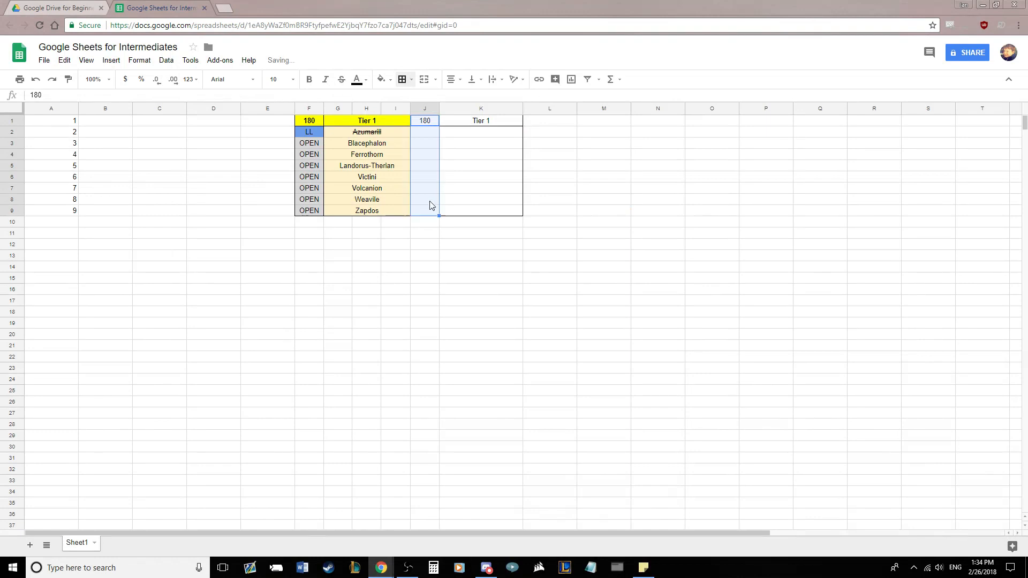
click(411, 82)
click(442, 119)
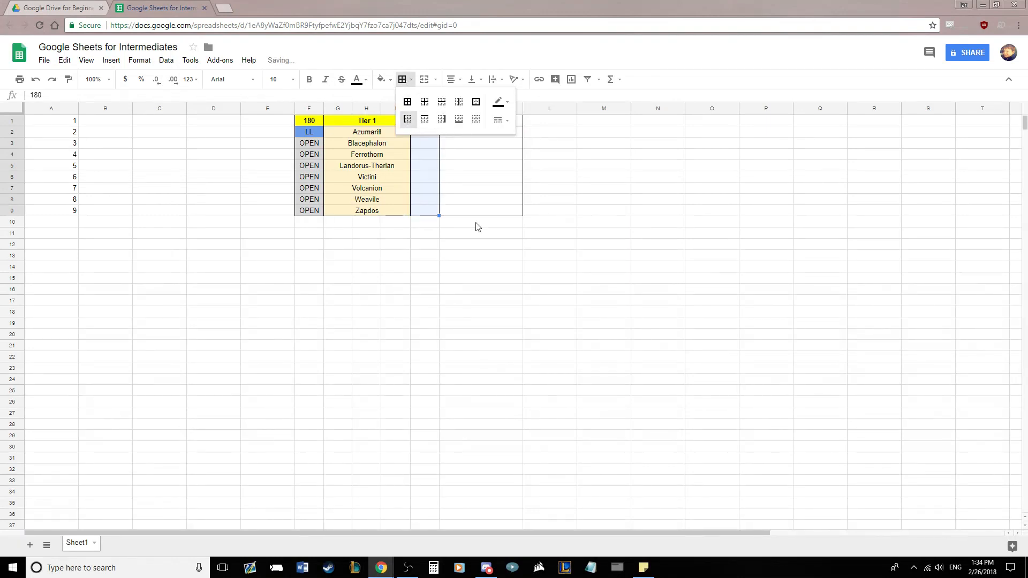
click(600, 243)
- Copy the formatted OPEN cell F3 into each of the cells J2 to J9
click(430, 134)
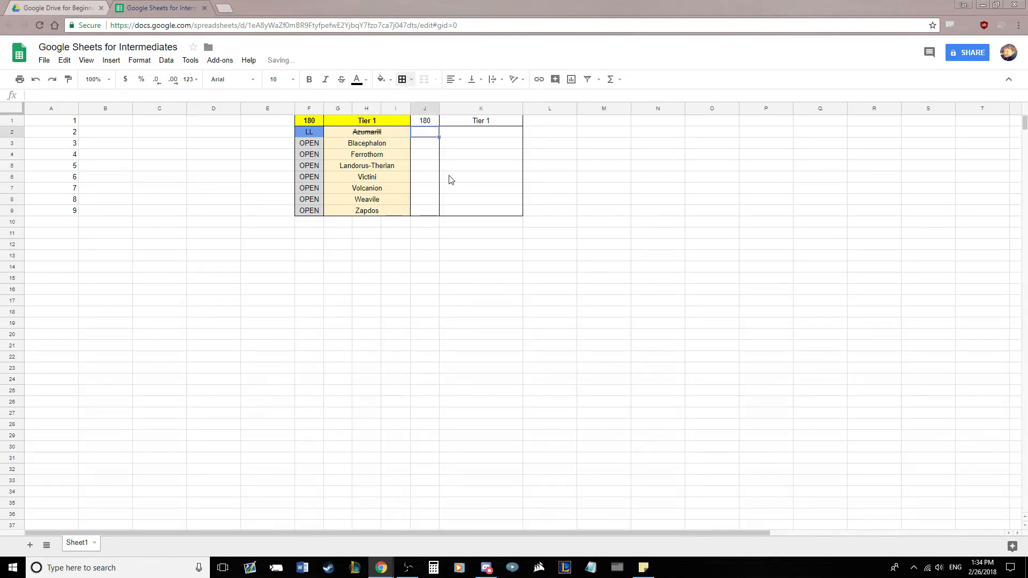
click(309, 144)
click(433, 132)
text(OPEN)
click(427, 143)
text(OPEN)
click(425, 156)
text(OPEN)
click(426, 166)
text(OPEN)
click(427, 177)
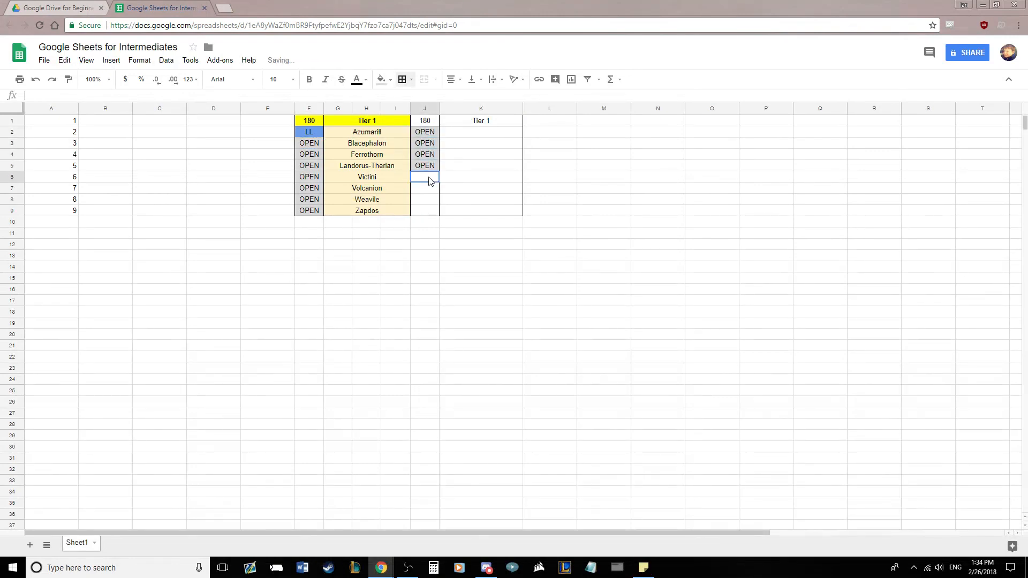
text(OPEN)
click(426, 189)
text(OPEN)
key(ctrl+v)
click(427, 211)
key(ctrl+v)
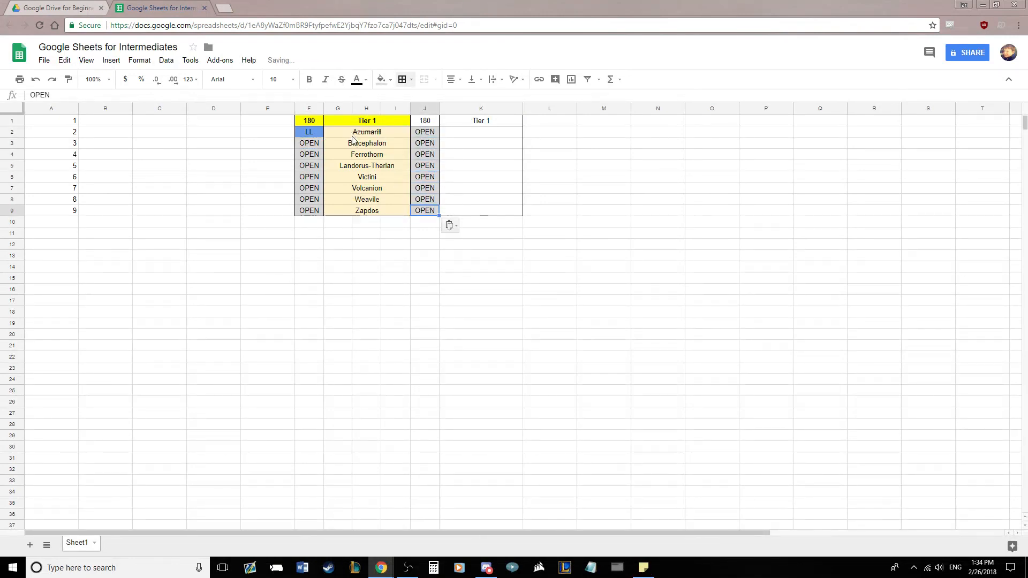
- Try copying the merged Pokémon name cells G2:I9 to K2, and undo the paste
drag(356, 137, 368, 208)
click(459, 133)
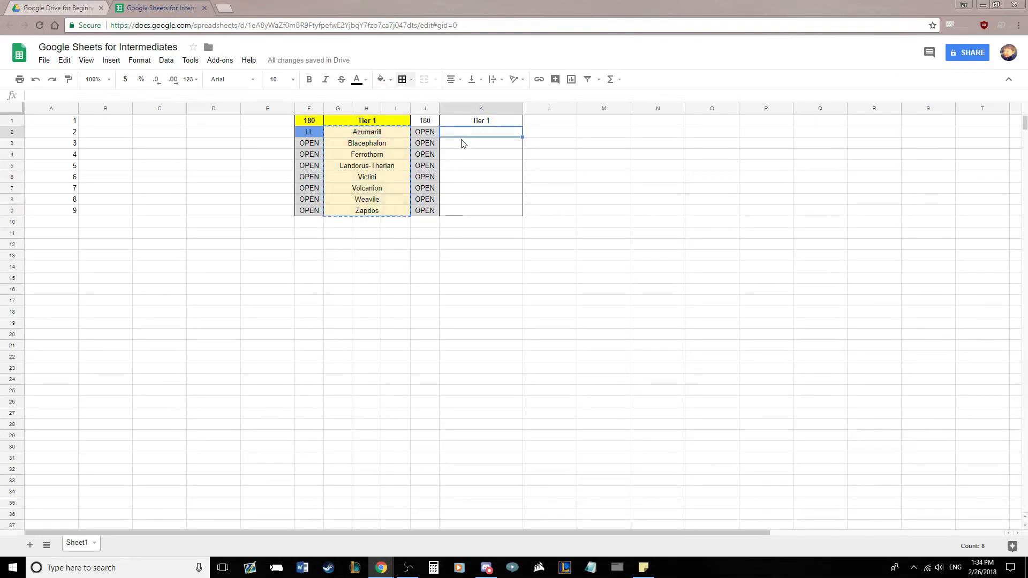
key(ctrl+v)
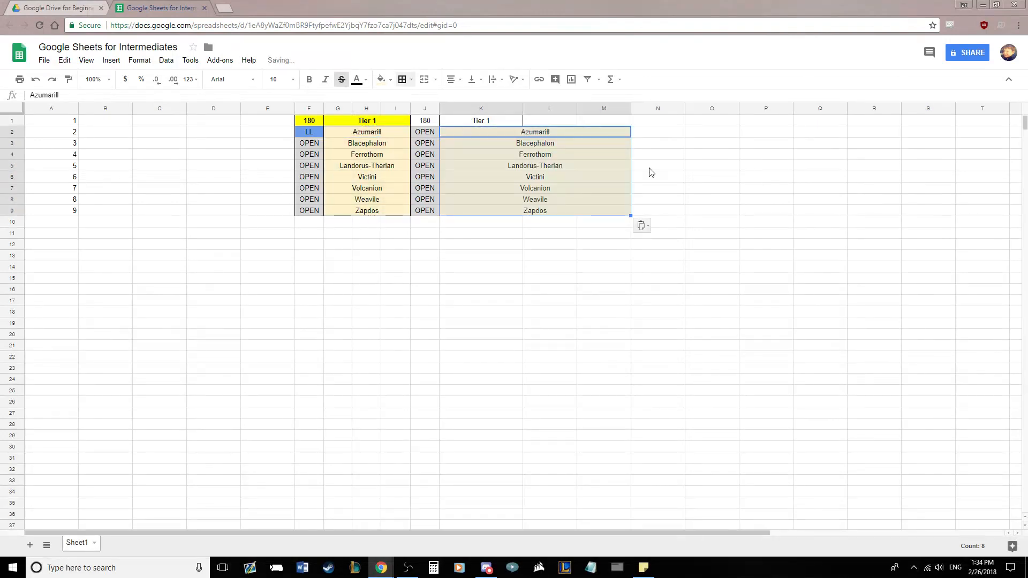
key(ctrl+z)
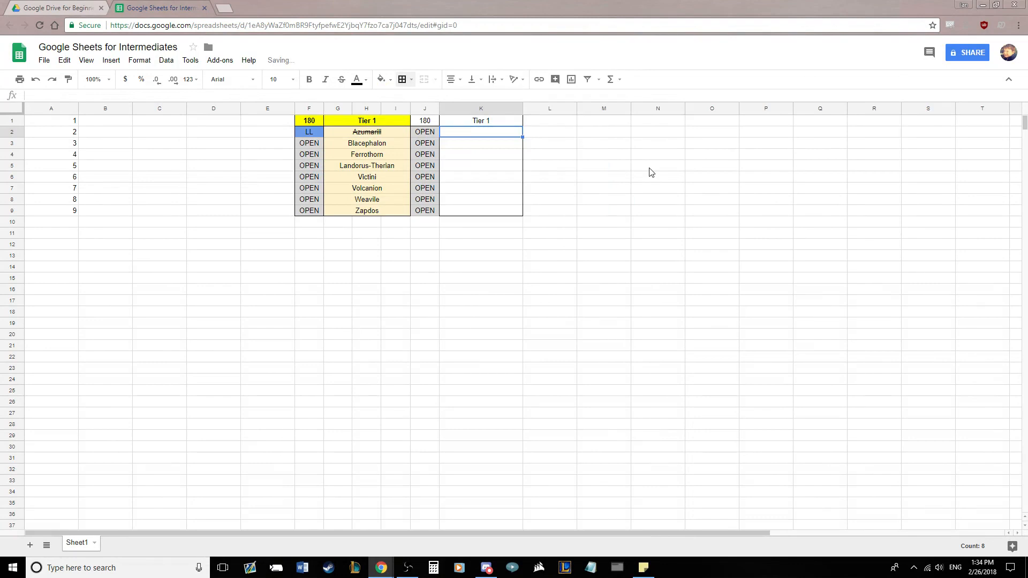
click(650, 169)
- Enter Azumarill, Blacephalon, Ferrothorn and Landorus-Therian in cells K2 to K5
click(459, 134)
text(Azumarill)
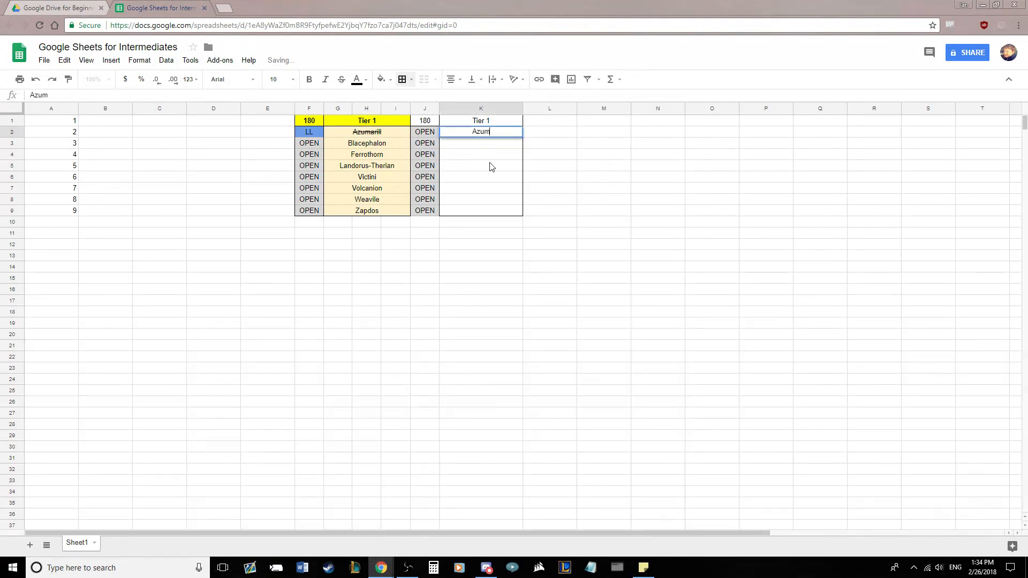
key(Return)
text(Blacephalon)
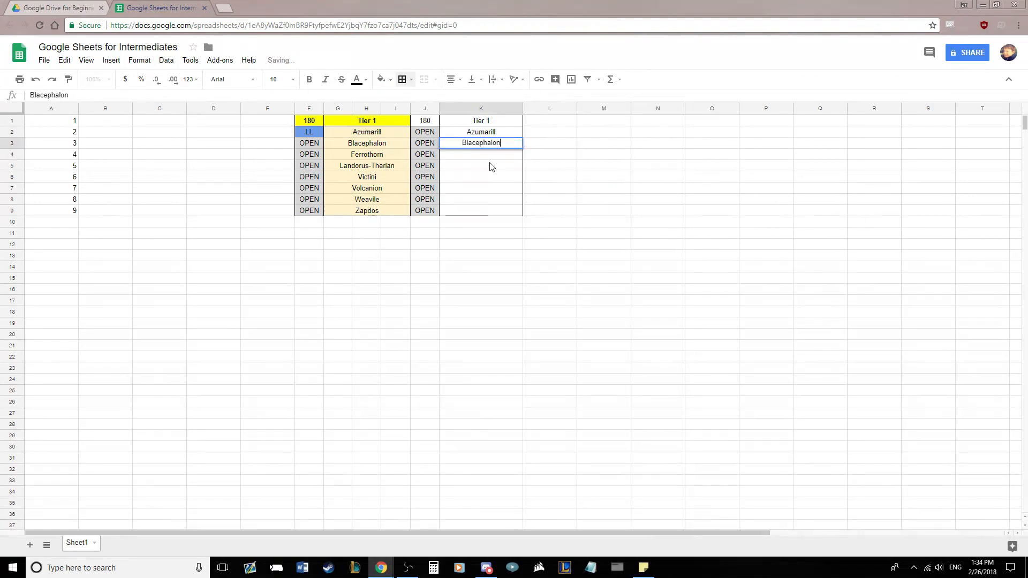
key(Return)
text(Ferrothorn)
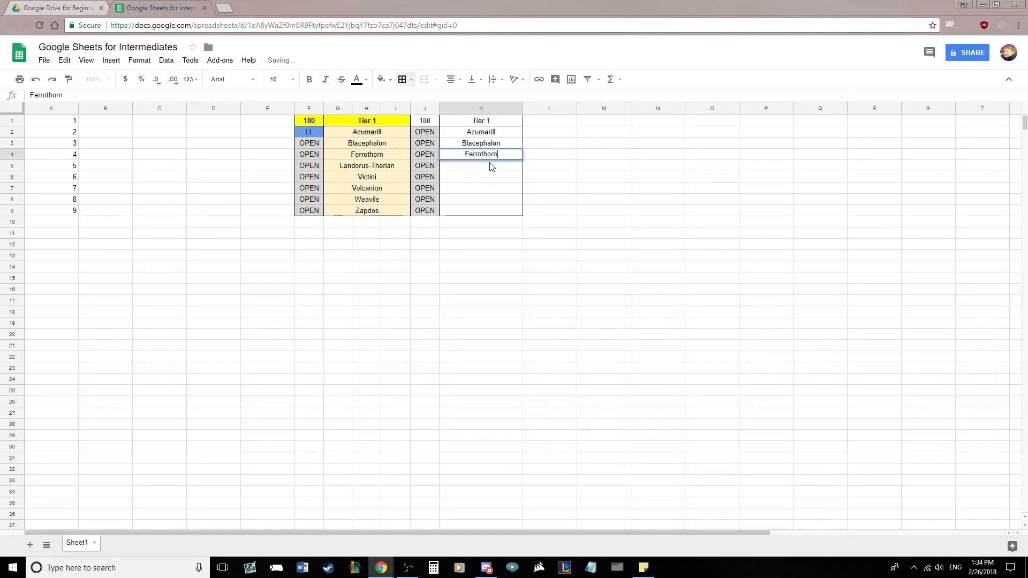
key(Return)
text(Landorus-Therian)
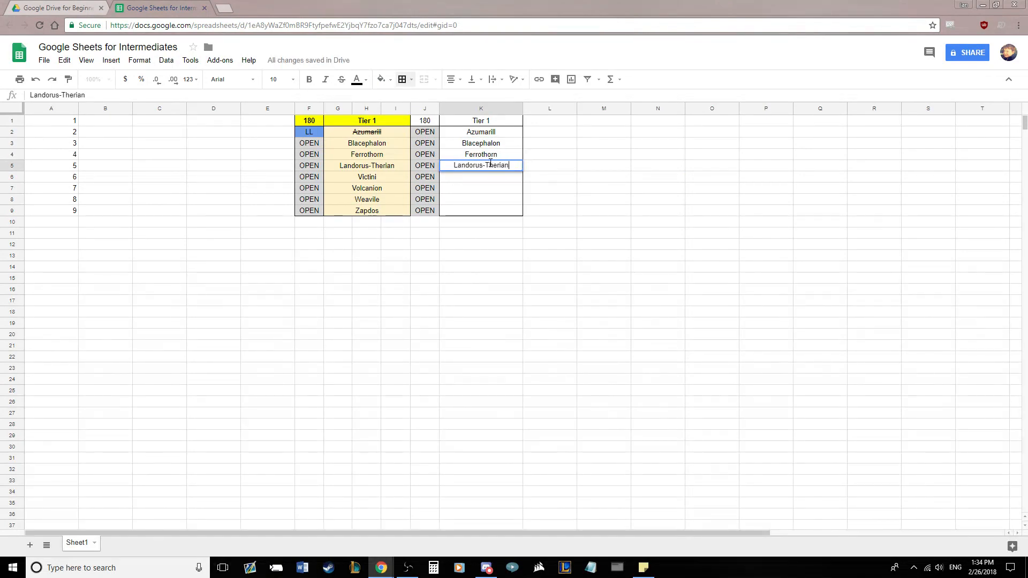
key(Return)
- Enter Victini, Volcanion, Weavile and Zapdos in cells K6 to K9
text(Victini)
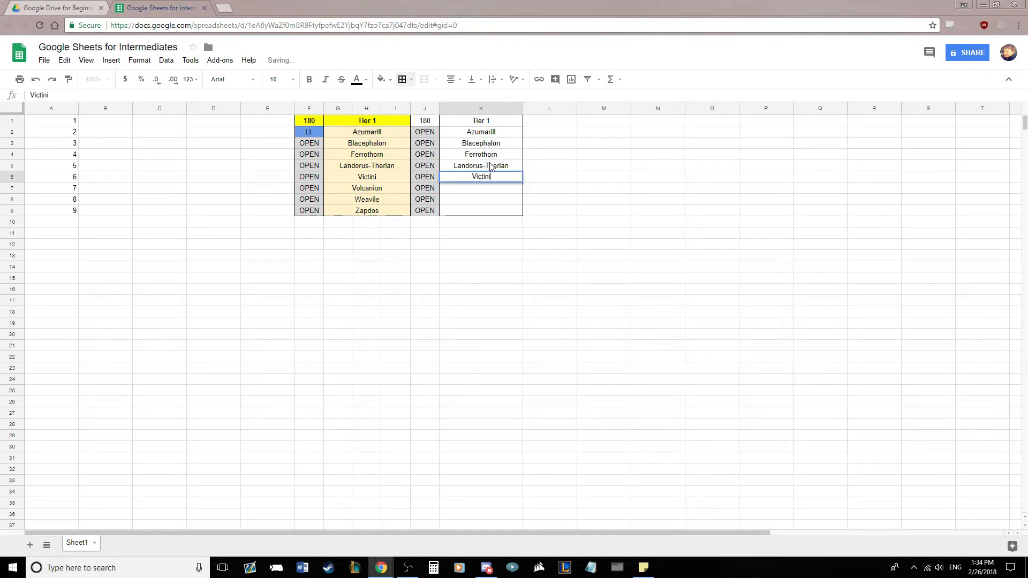
key(Return)
text(Volcanion)
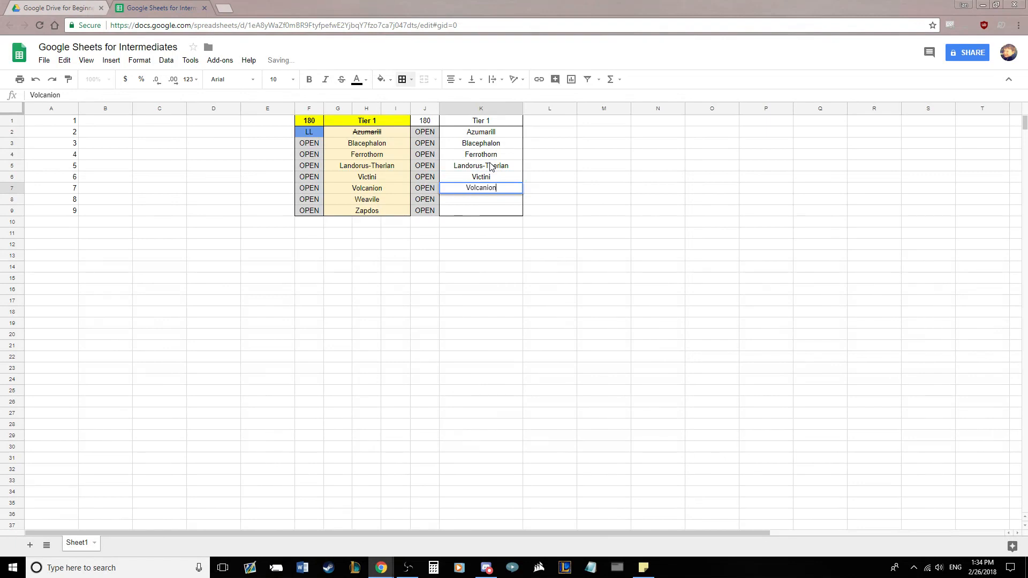
key(Return)
text(Weavile)
key(Return)
text(Zapdos)
key(Return)
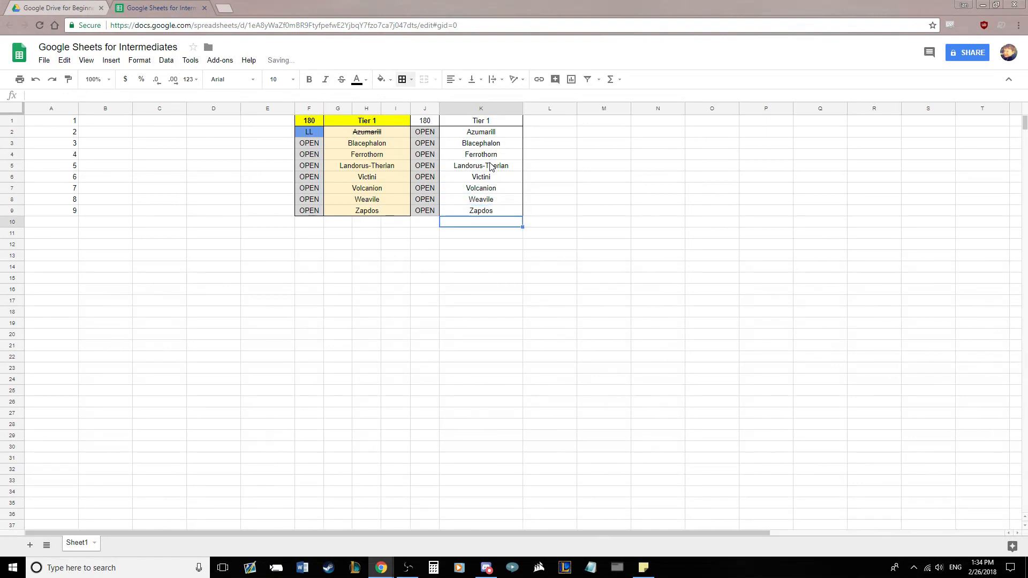
- Add a bottom border to the last OPEN cell, J9
click(425, 213)
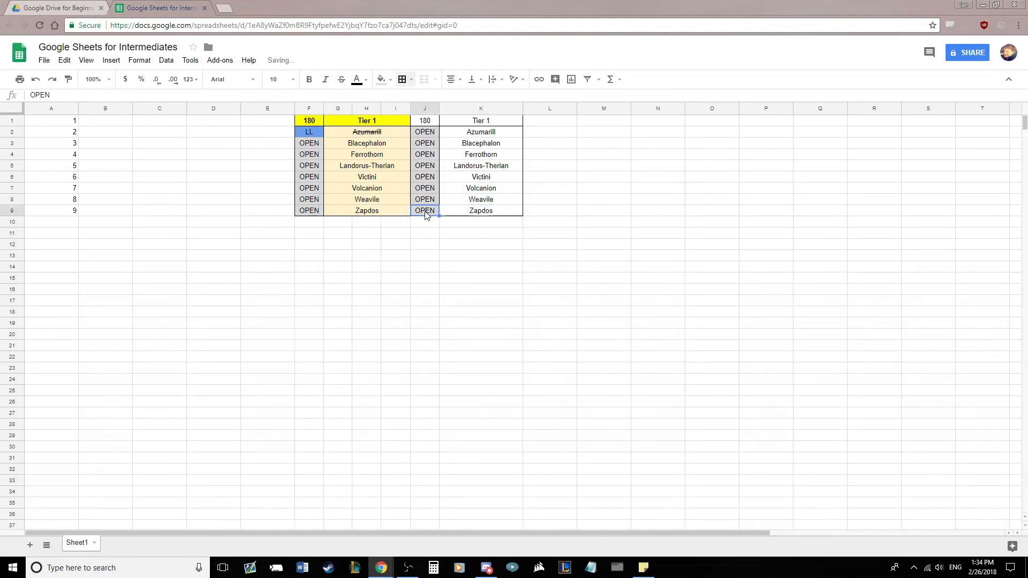
click(405, 80)
click(454, 124)
click(658, 222)
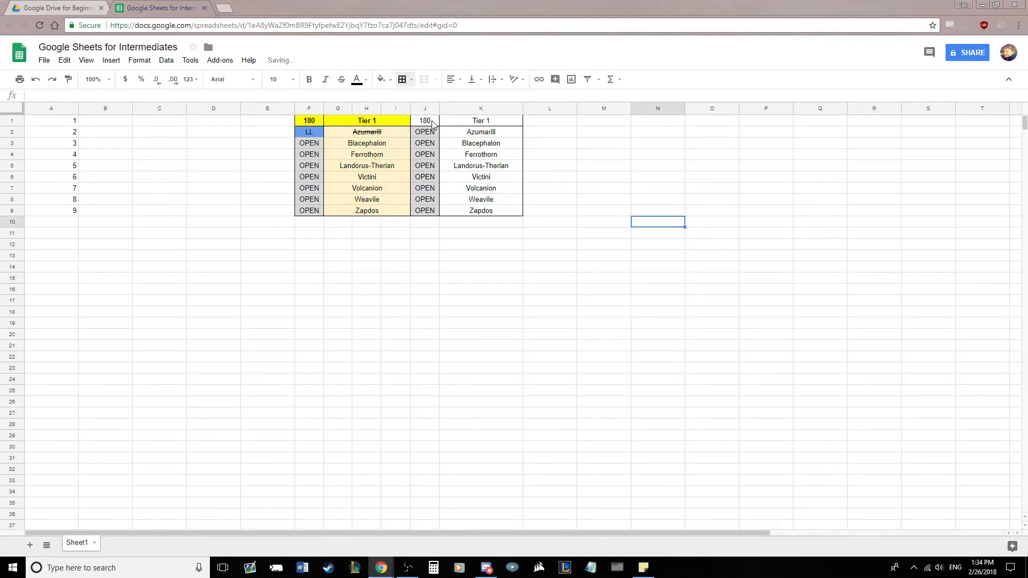
- Fill the header cells J1:K1 with yellow
drag(433, 123, 481, 211)
click(381, 80)
click(416, 125)
click(625, 156)
- Fill K2:K9 with light yellow and strike through Azumarill in K2
click(382, 79)
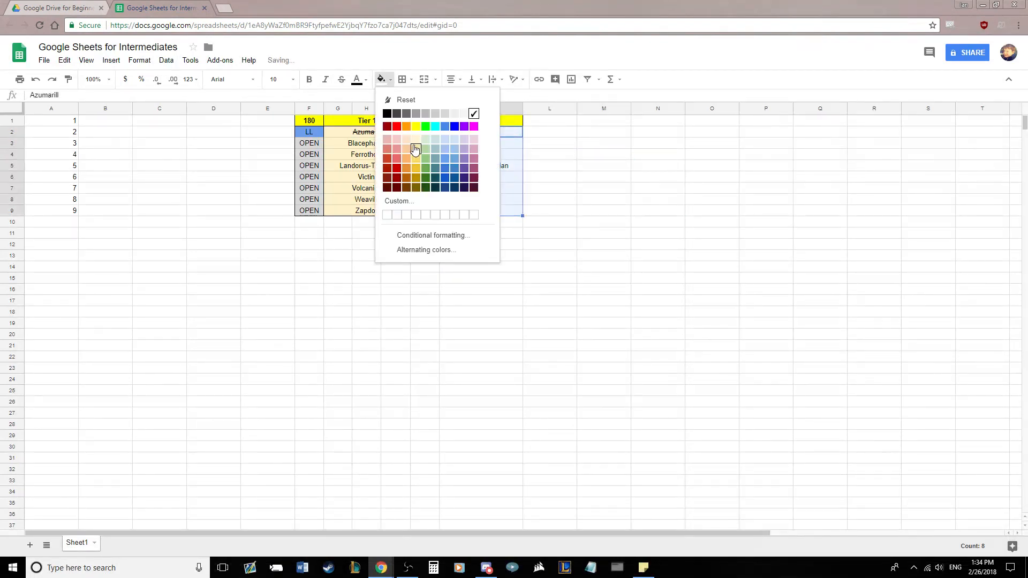
click(407, 140)
click(381, 80)
click(417, 141)
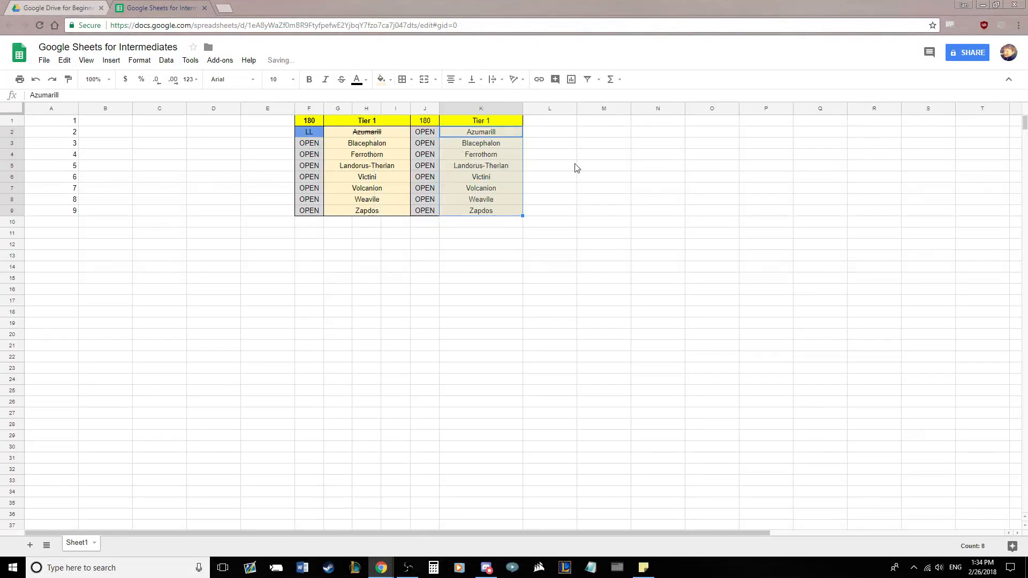
click(584, 166)
click(476, 133)
click(341, 79)
- Replace OPEN in J2 with LL and fill that cell with light blue
click(425, 132)
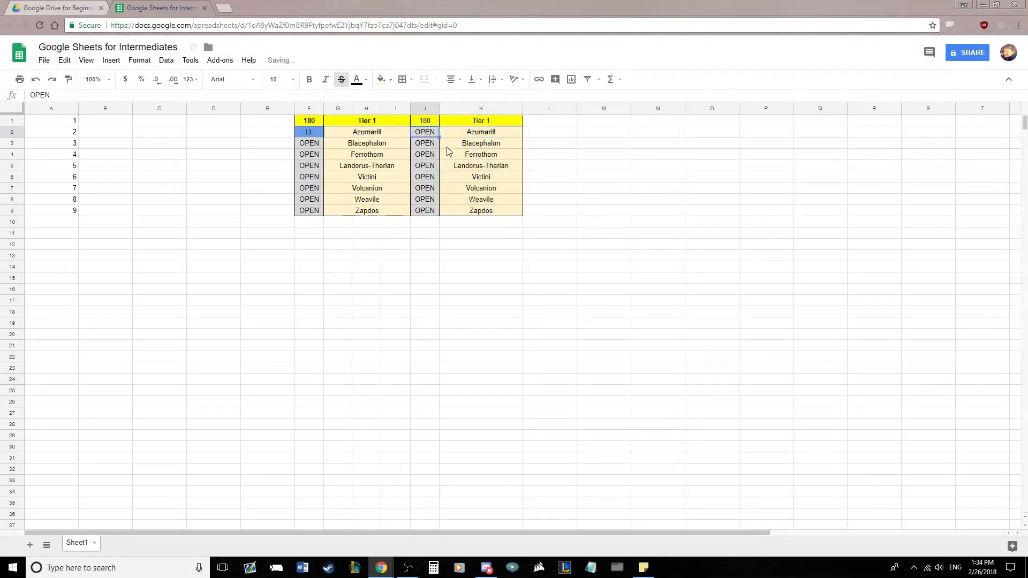
text(LL)
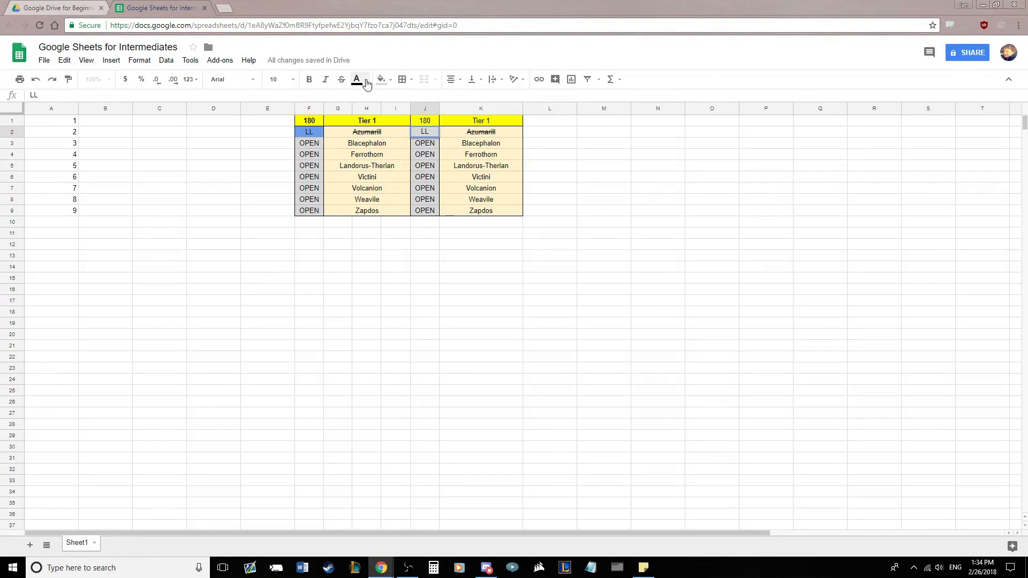
click(381, 79)
click(444, 159)
click(550, 199)
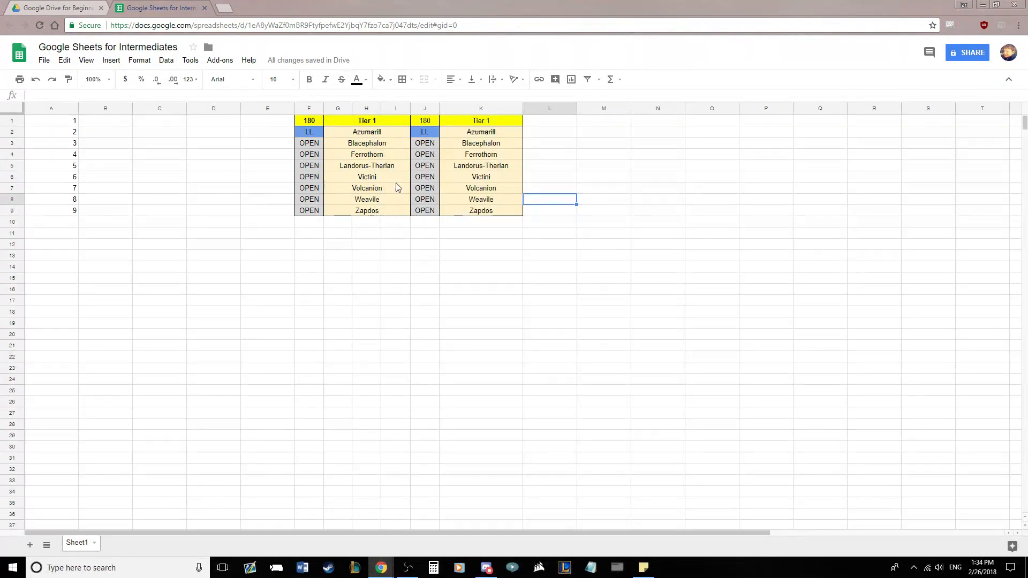
- Make the header cells J1:K1 bold and widen column K slightly
drag(426, 121, 450, 122)
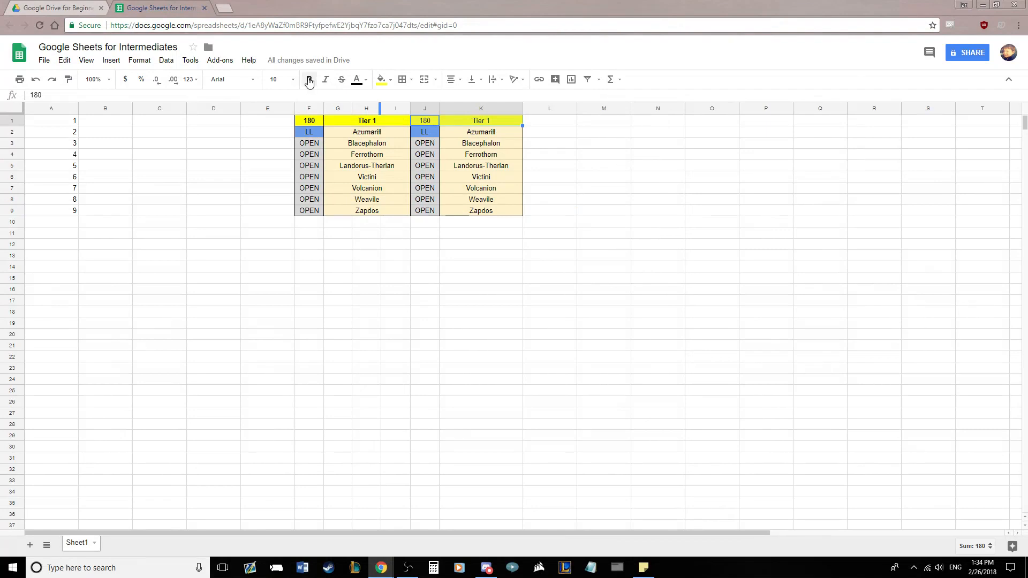
click(309, 79)
click(571, 182)
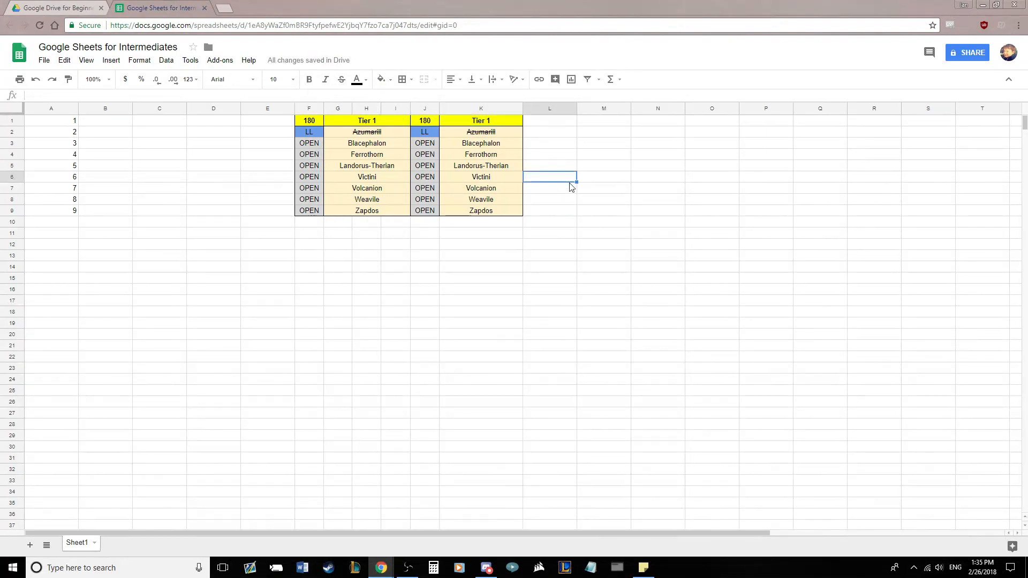
mouse_move(524, 109)
mouse_down()
mouse_move(589, 114)
mouse_move(536, 107)
mouse_up()
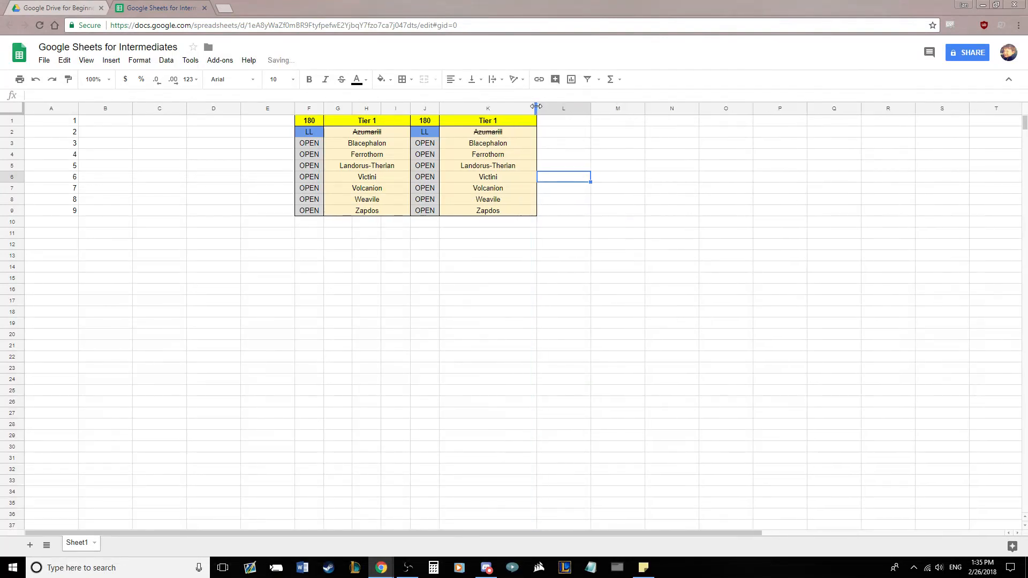
click(576, 200)
drag(316, 119, 471, 212)
click(610, 213)
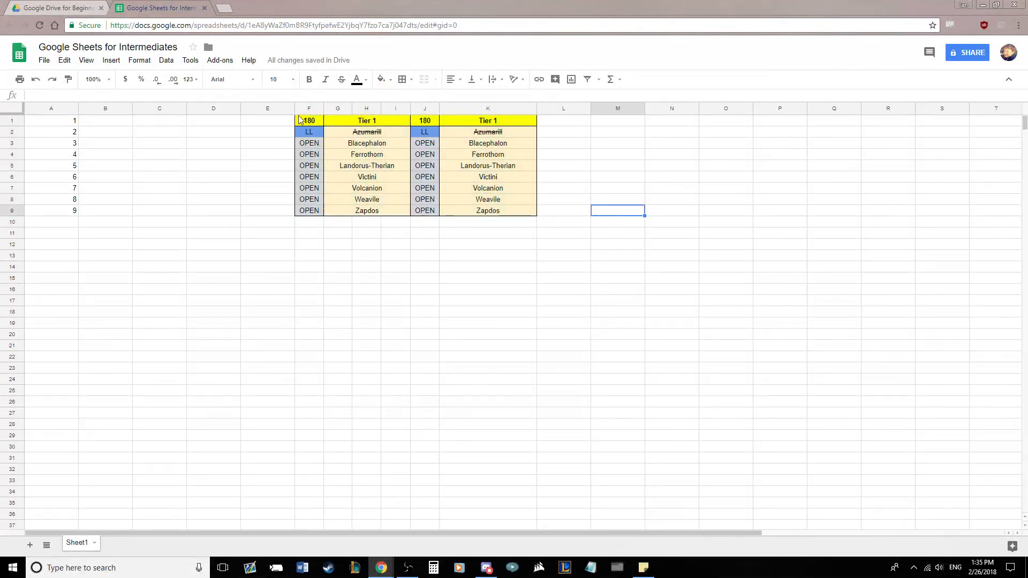
drag(300, 119, 382, 214)
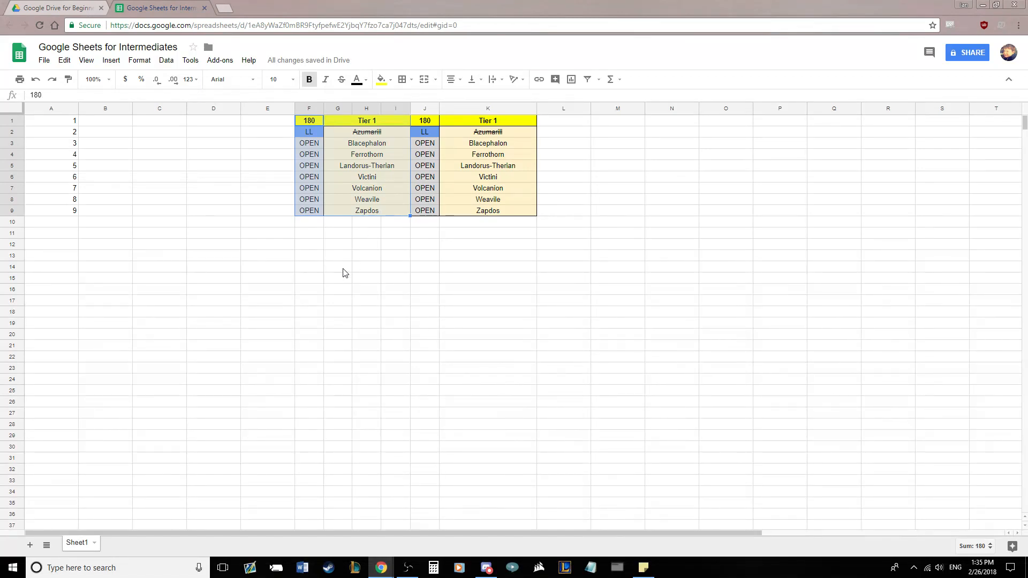
- Merge columns G to I horizontally in each of rows 14 to 17
drag(343, 268, 389, 307)
click(424, 81)
click(424, 80)
click(424, 80)
click(423, 80)
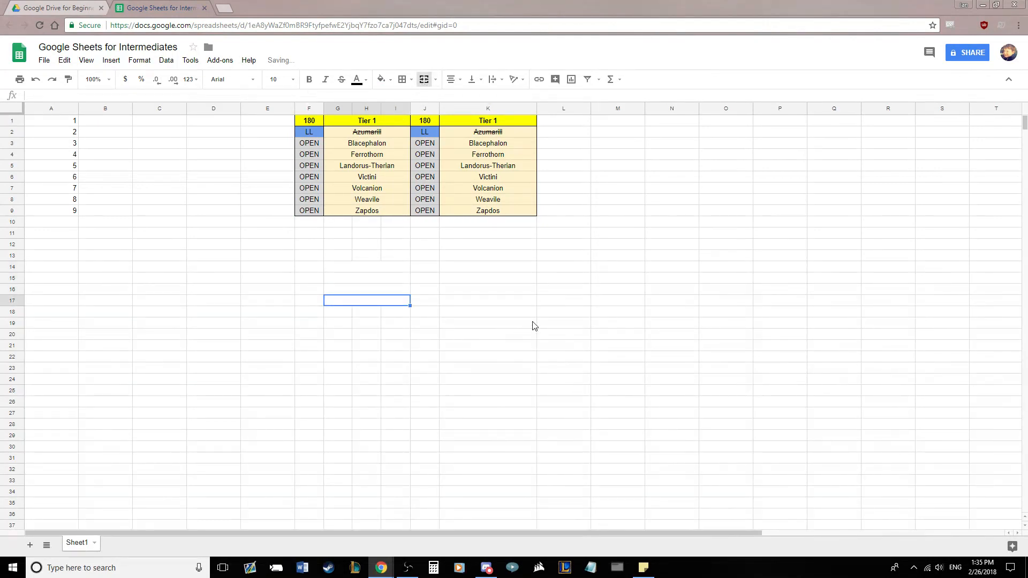
click(532, 323)
- Unmerge the merged cells in columns G to I of rows 14 to 17, row by row
drag(377, 267, 399, 279)
click(431, 275)
click(369, 269)
click(424, 79)
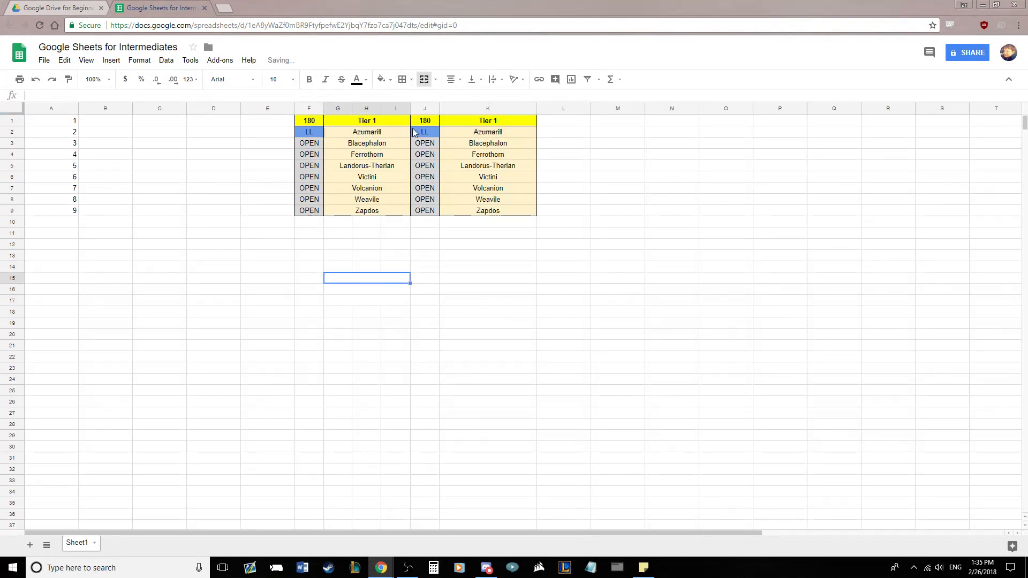
click(364, 292)
click(425, 81)
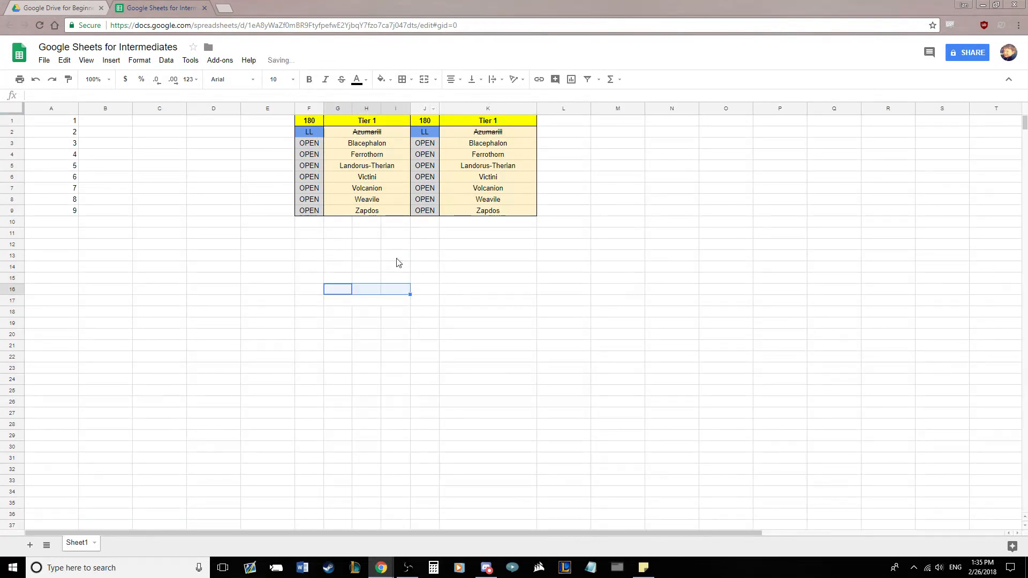
click(367, 301)
click(423, 79)
click(498, 304)
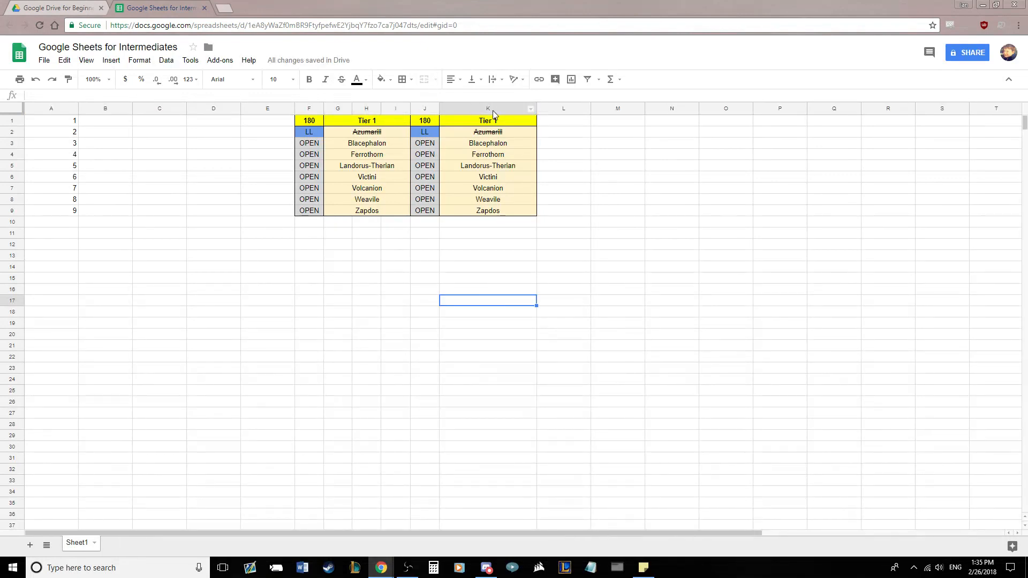
click(346, 131)
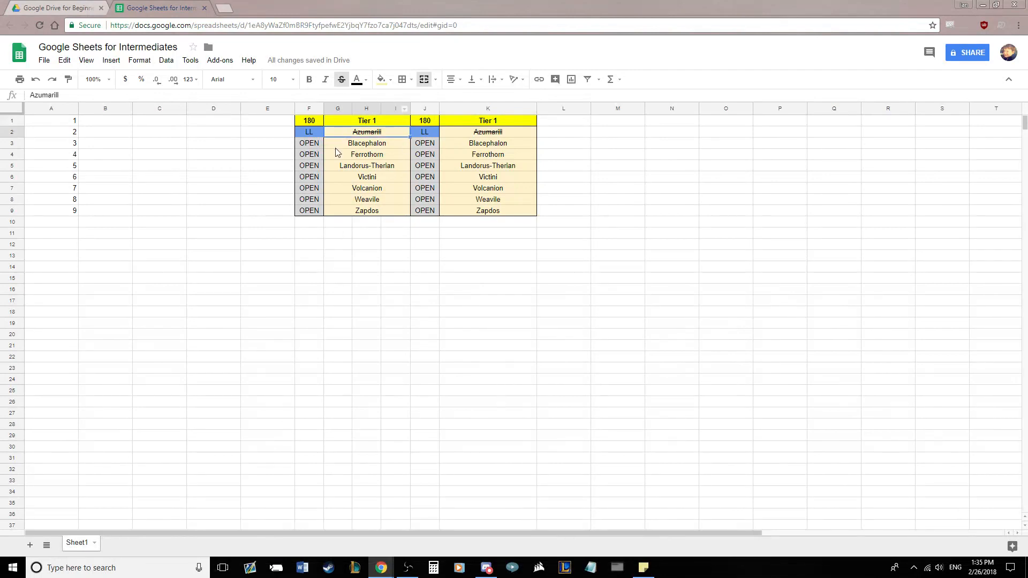
drag(340, 140, 351, 213)
click(434, 251)
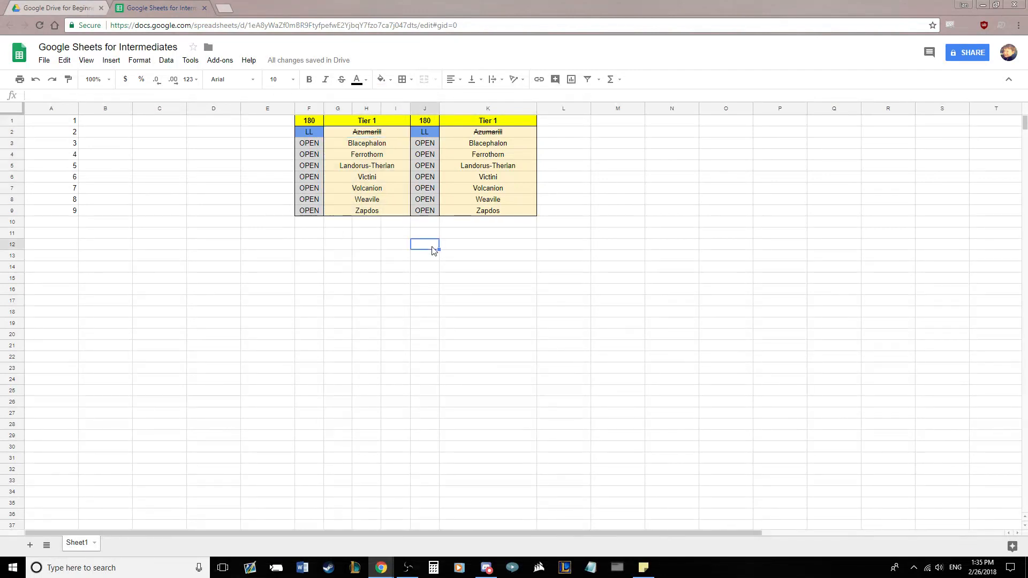